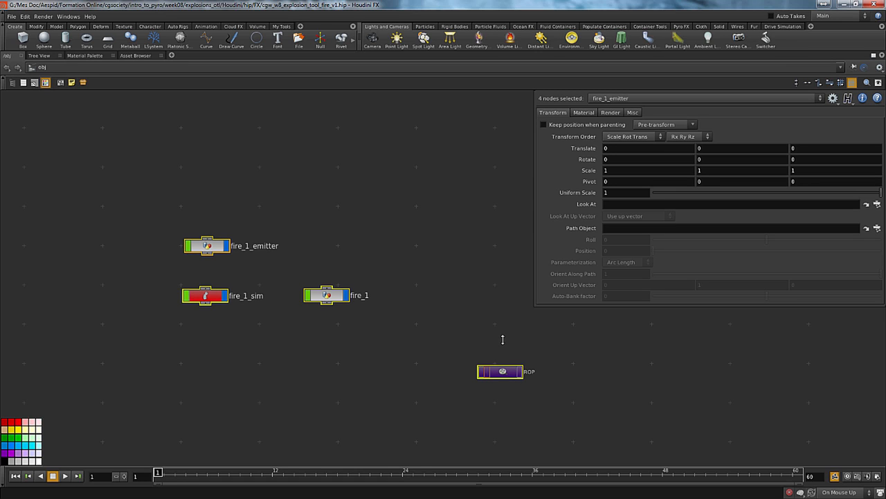
# Collapse the fire_1_emitter, fire_1_sim, fire_1 and ROP nodes into a subnetwork and check its contents
pyautogui.hotkey('shift', 'c')
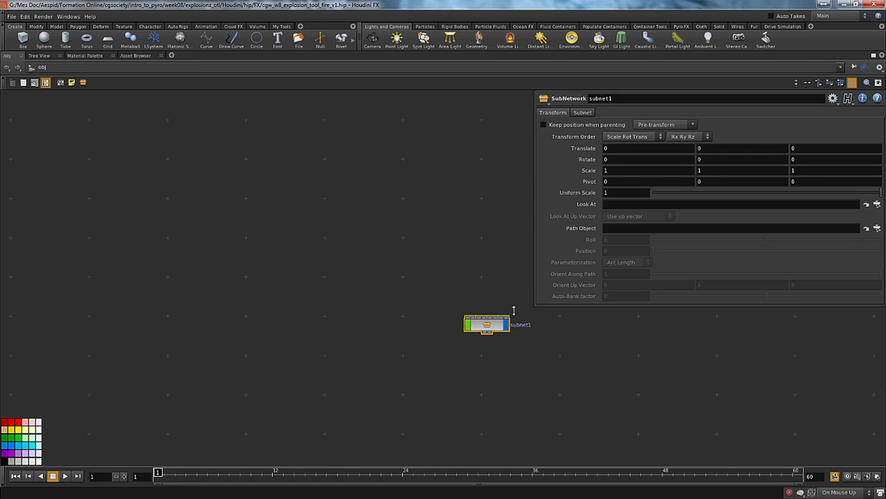
pyautogui.moveTo(365, 238); pyautogui.dragTo(292, 252, button='middle')
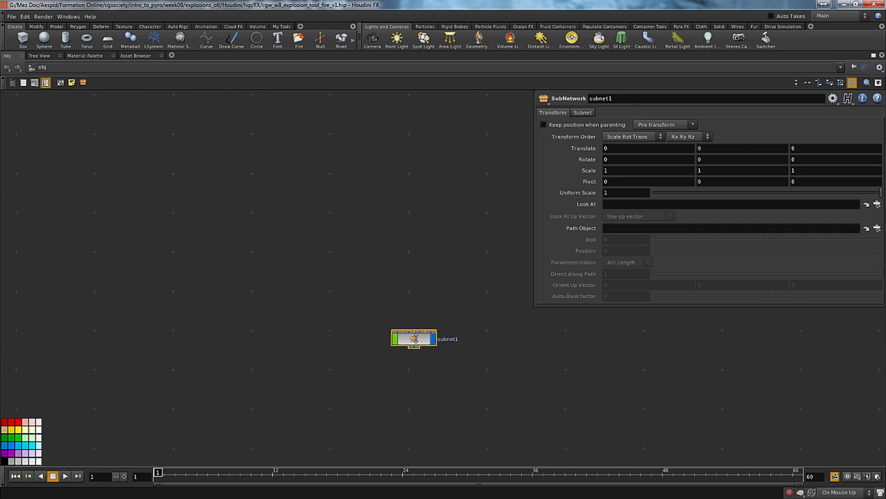
pyautogui.doubleClick(414, 338)
pyautogui.press('h')
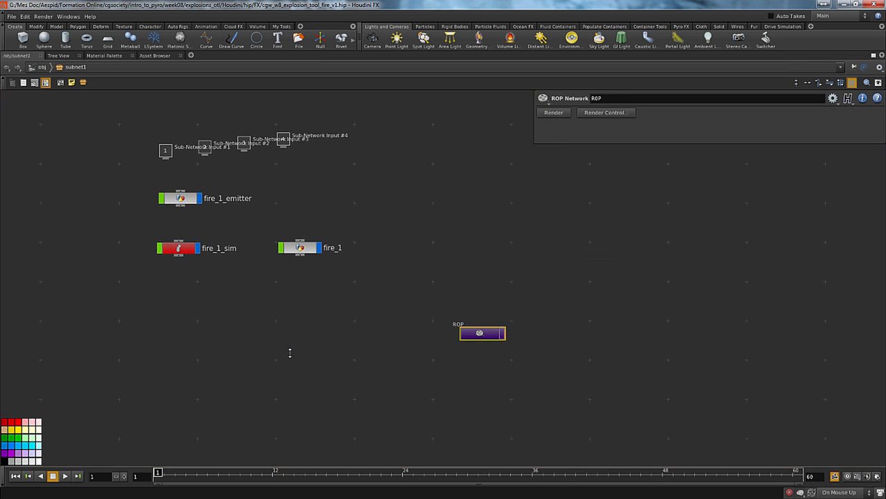
pyautogui.press('u')
# Start a new digital asset from the subnetwork with operator name explosion_tool::1.0 and label Explosion Tool
pyautogui.rightClick(407, 338)
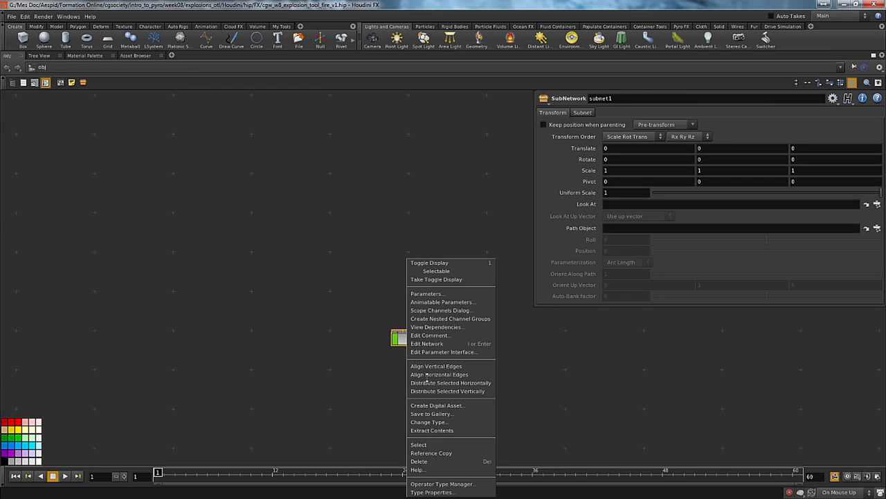
pyautogui.click(435, 406)
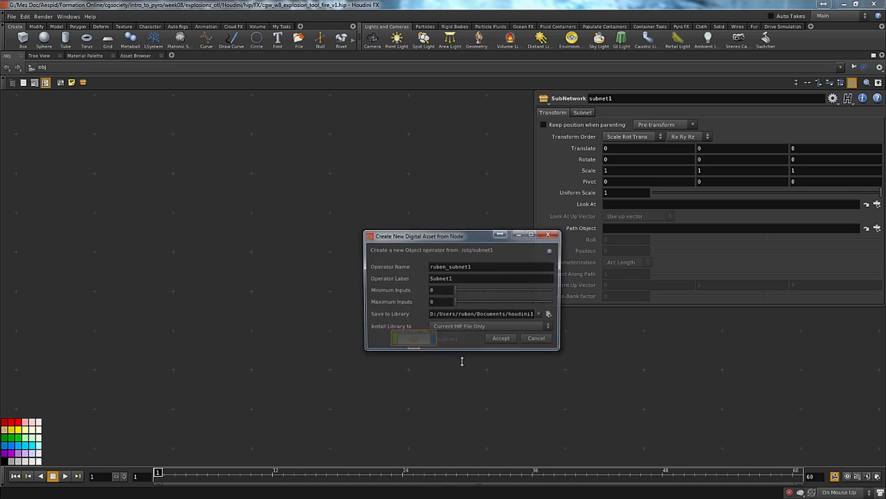
pyautogui.moveTo(508, 268); pyautogui.dragTo(263, 276)
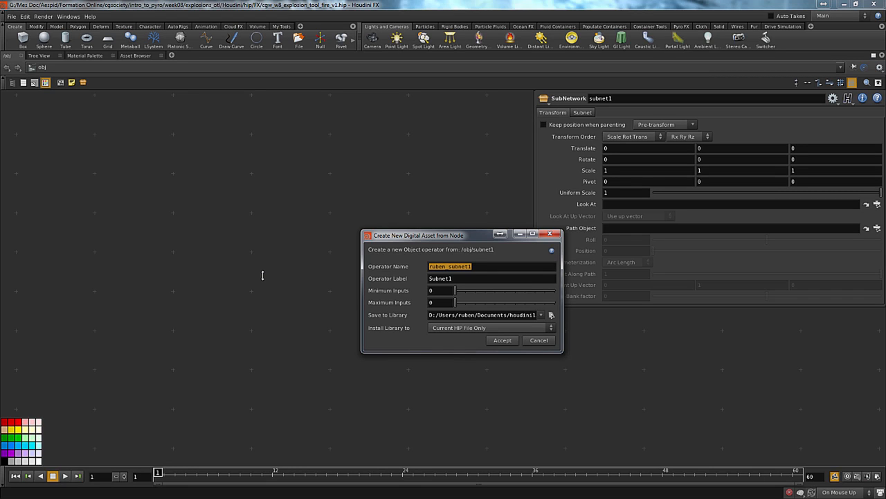
pyautogui.write('Explosion_tool')
pyautogui.press('Tab')
pyautogui.hotkey('shift', 'Tab')
pyautogui.write('explosion_to')
pyautogui.press('Tab')
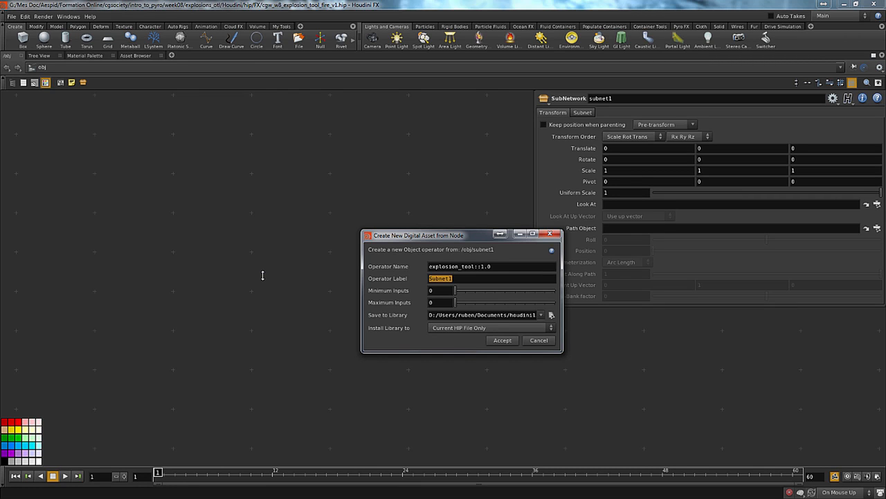
pyautogui.write('Explosion Tool')
# Browse to the $JOB/Houdini/otls/ folder as the save location for the asset library
pyautogui.click(541, 315)
pyautogui.click(552, 315)
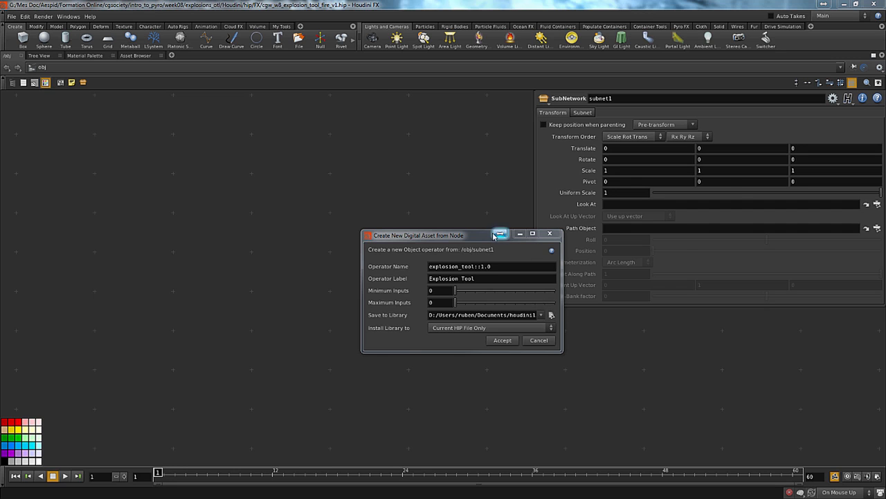
pyautogui.moveTo(515, 184); pyautogui.dragTo(238, 158)
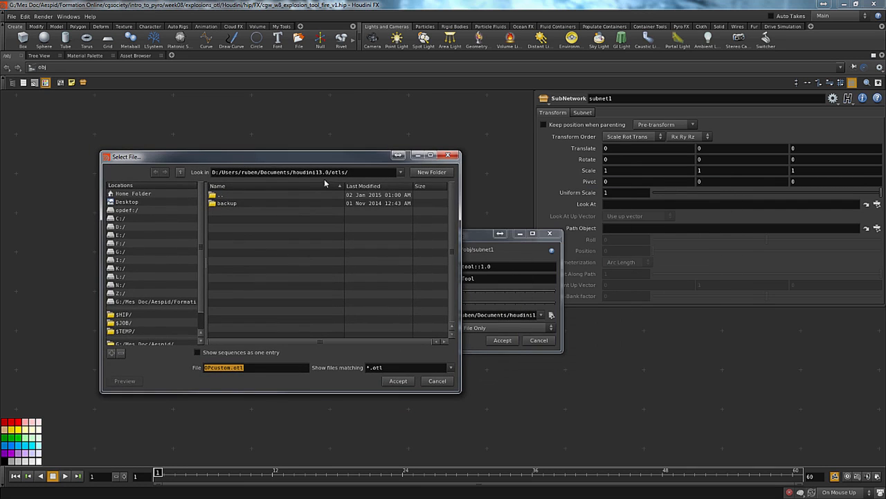
pyautogui.moveTo(200, 303); pyautogui.dragTo(192, 347)
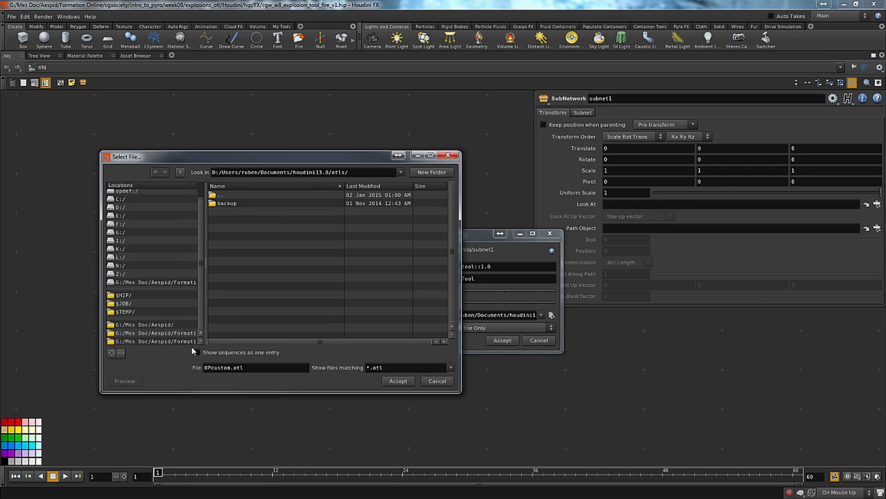
pyautogui.click(129, 305)
pyautogui.doubleClick(230, 203)
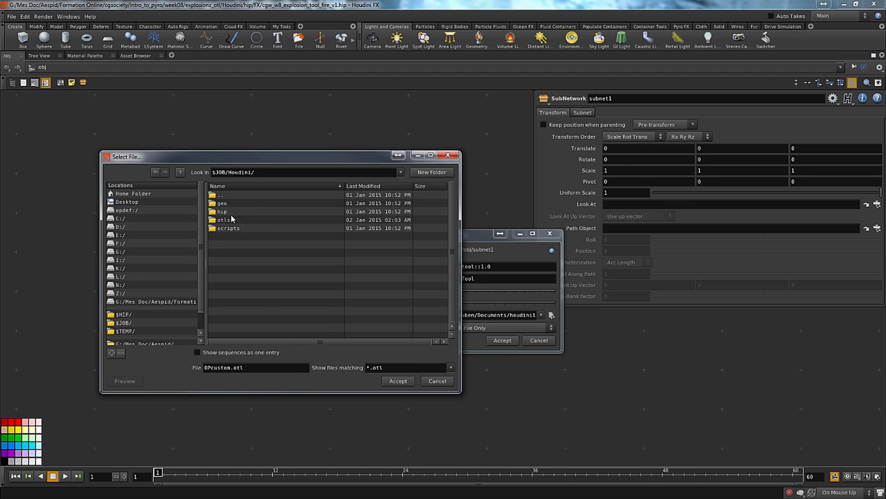
pyautogui.doubleClick(231, 220)
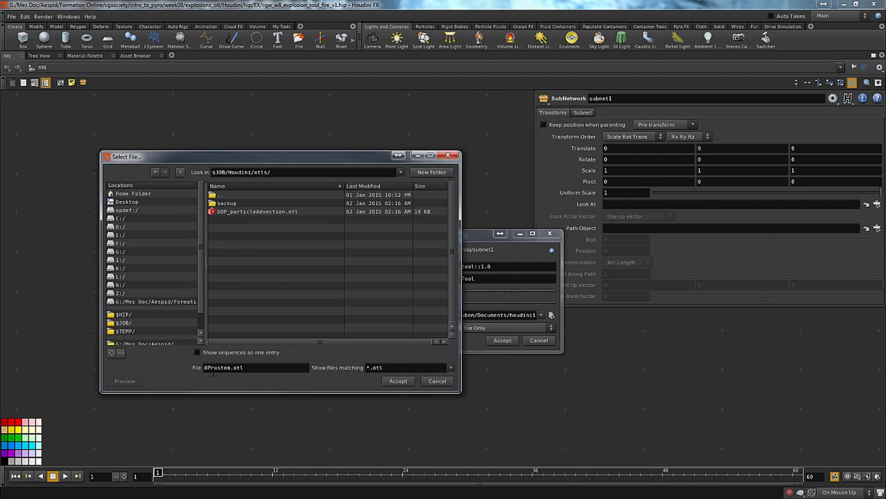
# Name the library file explosion_tool.otl and create the digital asset, saving it despite the unresolved external references
pyautogui.moveTo(232, 367); pyautogui.dragTo(77, 363)
pyautogui.write('GEO_')
pyautogui.press('BackSpace')
pyautogui.press('BackSpace')
pyautogui.press('BackSpace')
pyautogui.press('BackSpace')
pyautogui.write('explosion_tool')
pyautogui.click(400, 381)
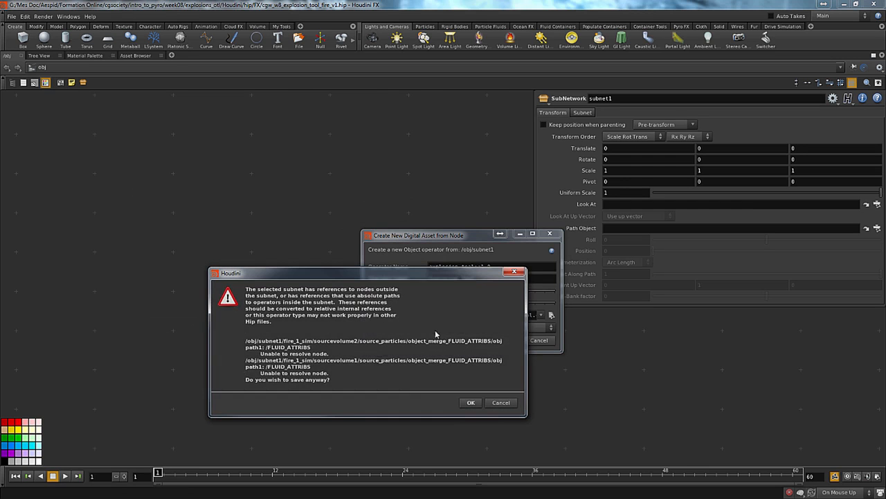
pyautogui.click(470, 402)
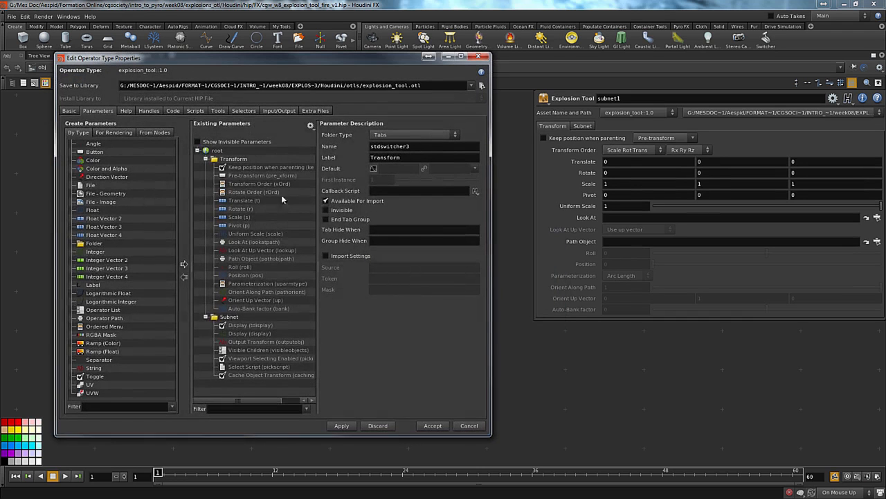
# Copy the icon name SHELF_fireball from the settings of the Pyro FX Fireball shelf tool, leaving that tool unedited
pyautogui.click(69, 111)
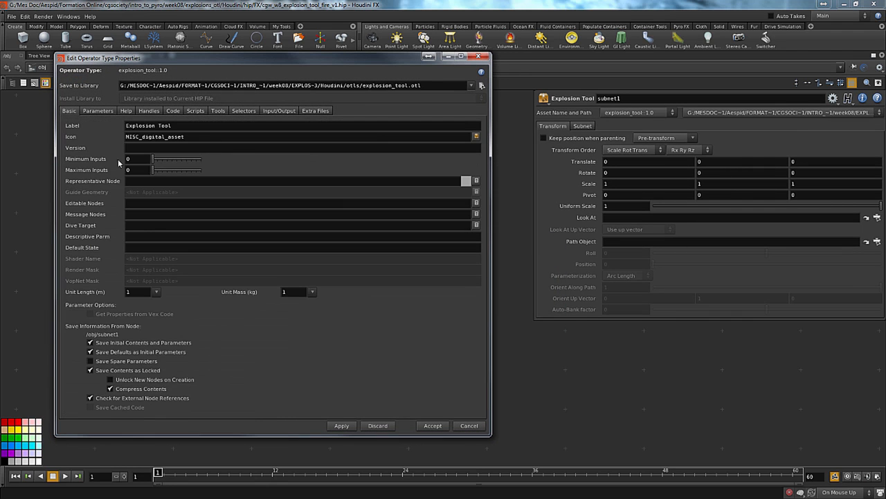
pyautogui.moveTo(187, 136); pyautogui.dragTo(113, 133)
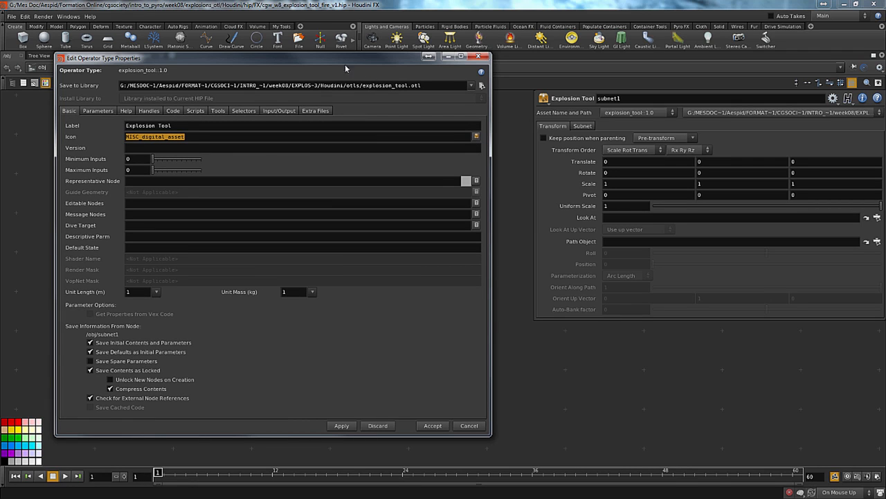
pyautogui.moveTo(344, 65); pyautogui.dragTo(259, 105)
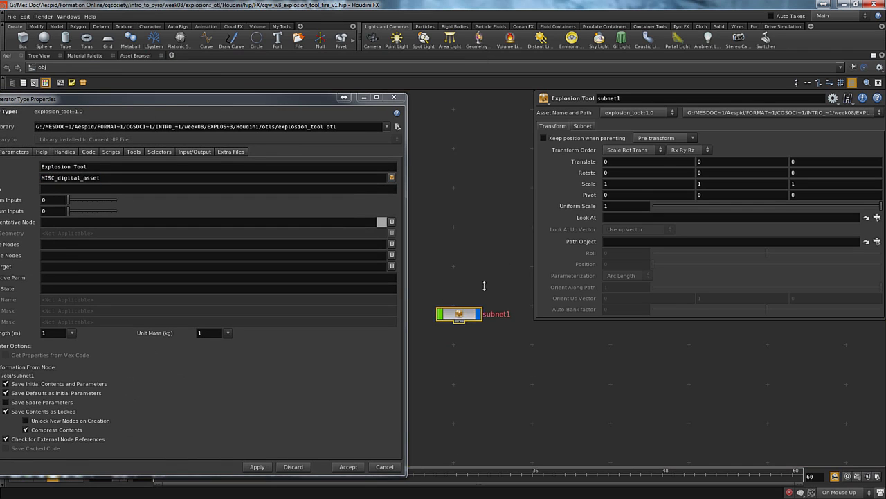
pyautogui.scroll(3, 471, 305)
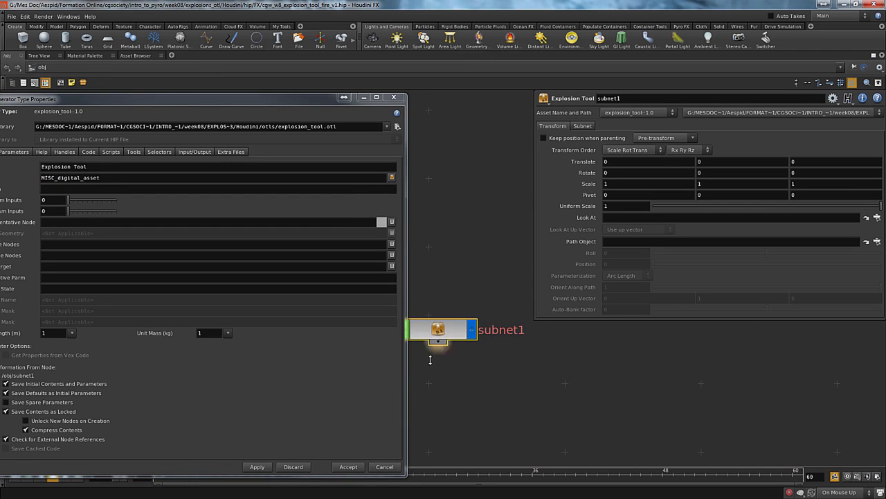
pyautogui.click(683, 27)
pyautogui.rightClick(419, 40)
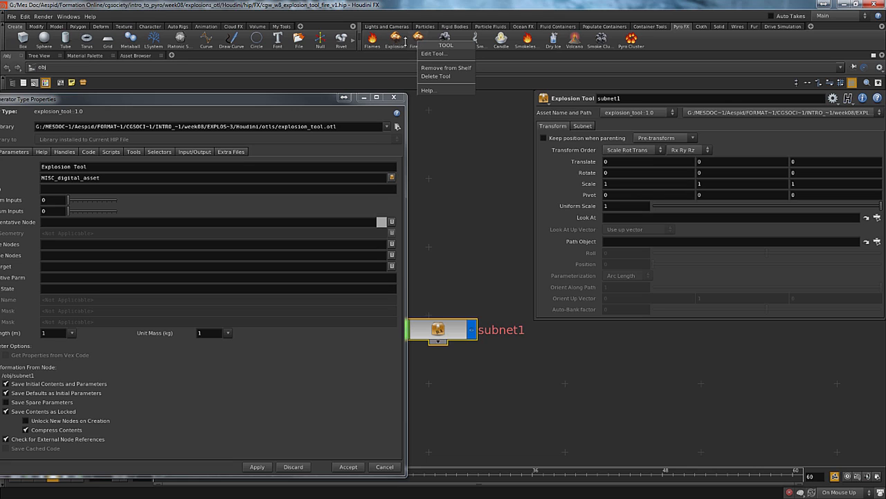
pyautogui.click(435, 54)
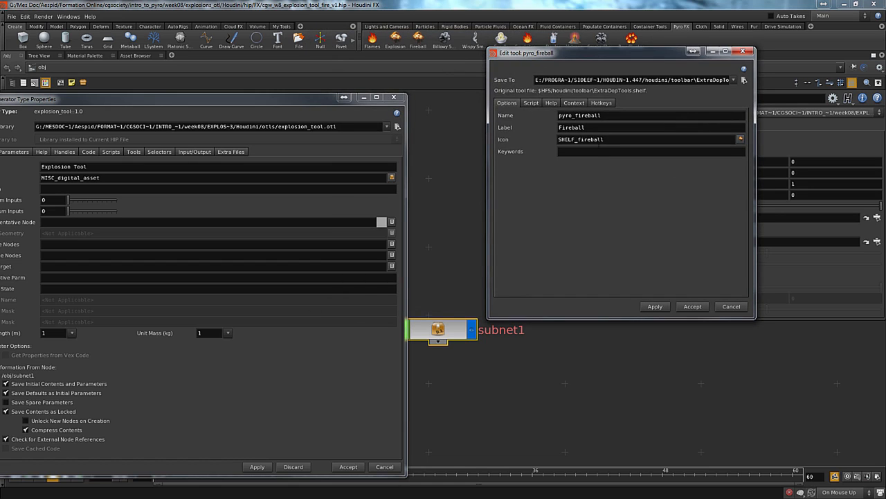
pyautogui.moveTo(601, 140); pyautogui.dragTo(523, 142)
pyautogui.hotkey('ctrl', 'c')
pyautogui.click(731, 306)
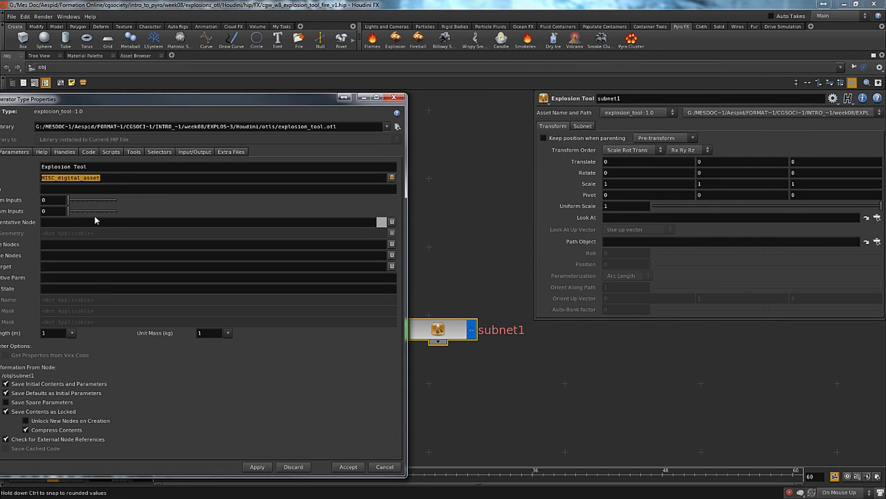
# Set the asset's icon to SHELF_fireball, apply it despite the unresolved references, and refresh the node's display
pyautogui.hotkey('ctrl', 'v')
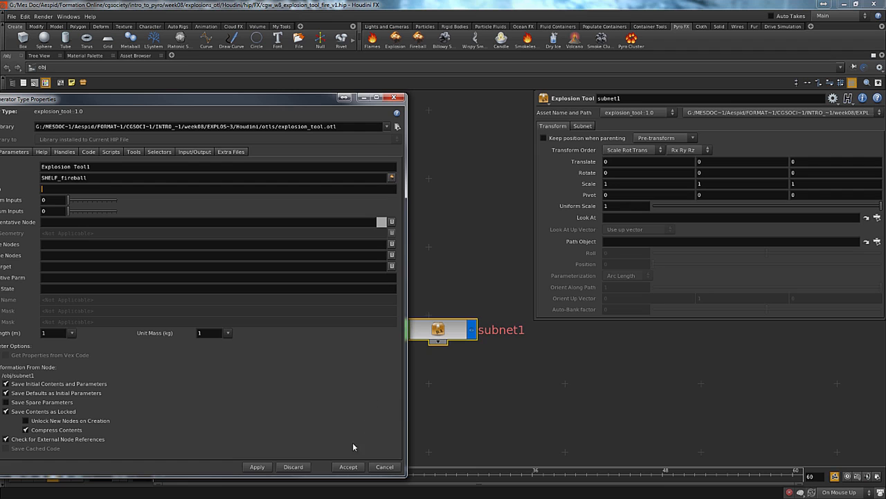
pyautogui.click(257, 467)
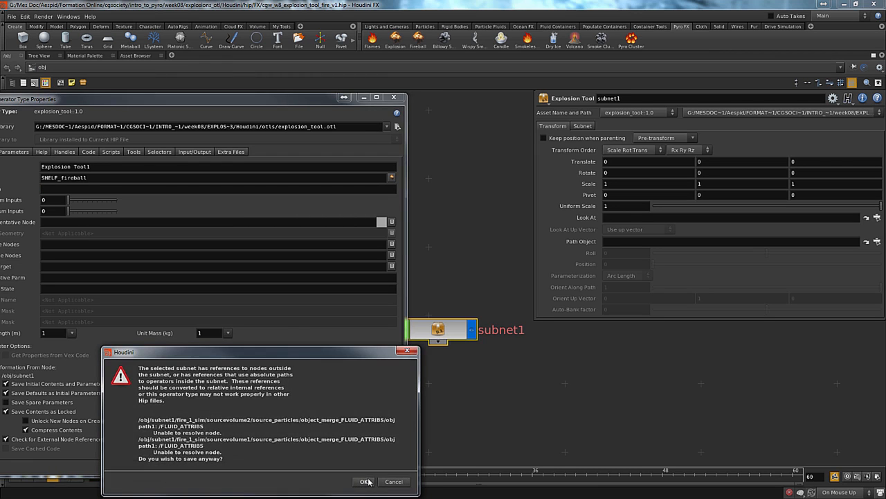
pyautogui.click(366, 481)
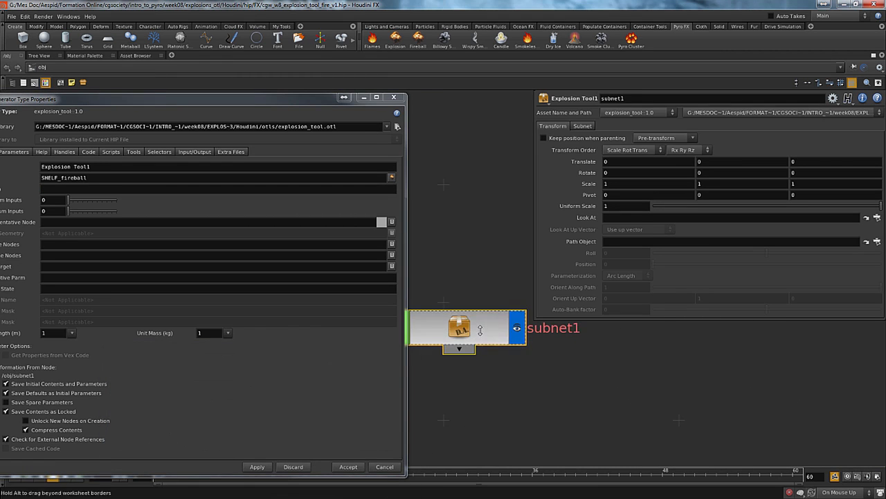
pyautogui.doubleClick(479, 330)
pyautogui.press('u')
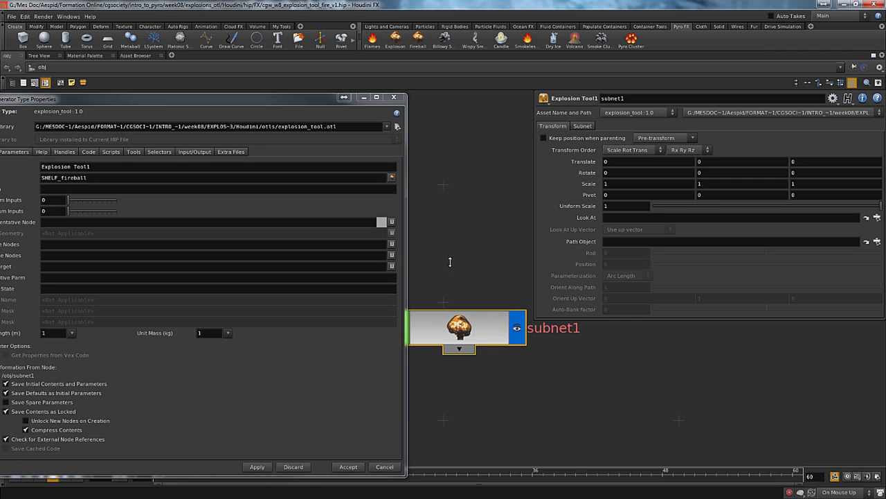
pyautogui.moveTo(450, 262); pyautogui.dragTo(535, 322, button='middle')
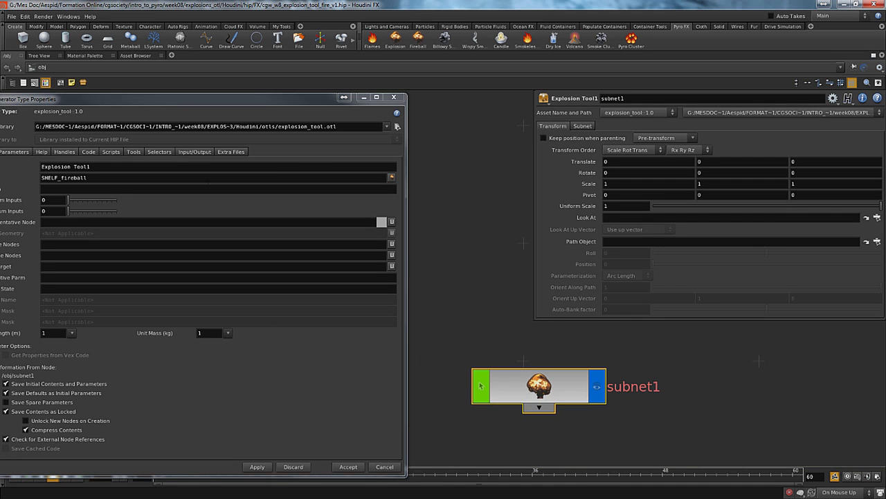
# Make the Transform and Subnet parameter folders of the asset invisible and apply the change, saving despite the unresolved references
pyautogui.moveTo(88, 102); pyautogui.dragTo(181, 61)
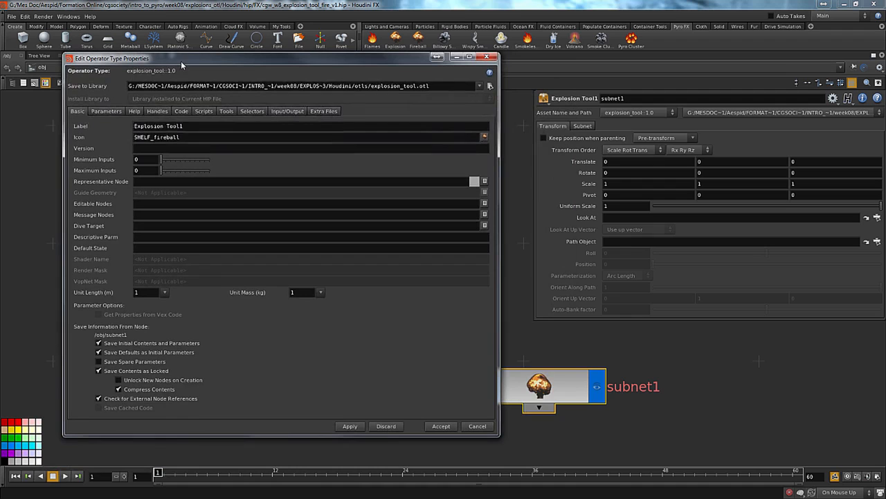
pyautogui.click(107, 112)
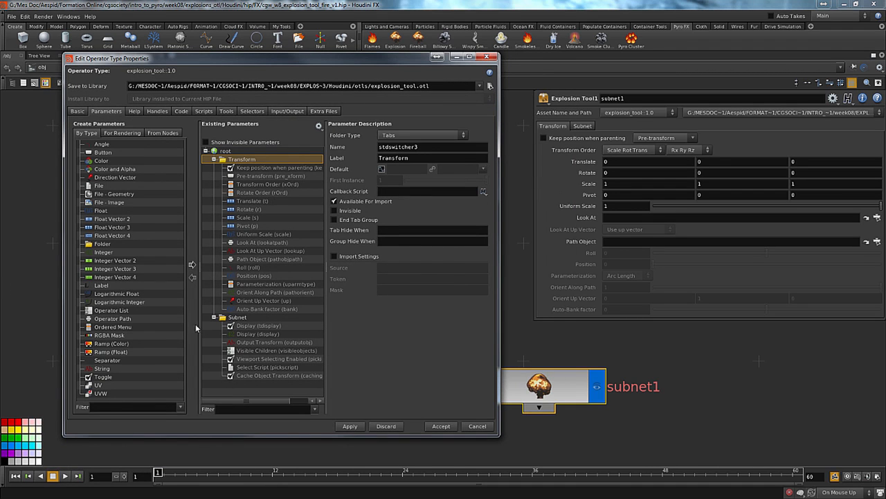
pyautogui.click(214, 159)
pyautogui.click(214, 168)
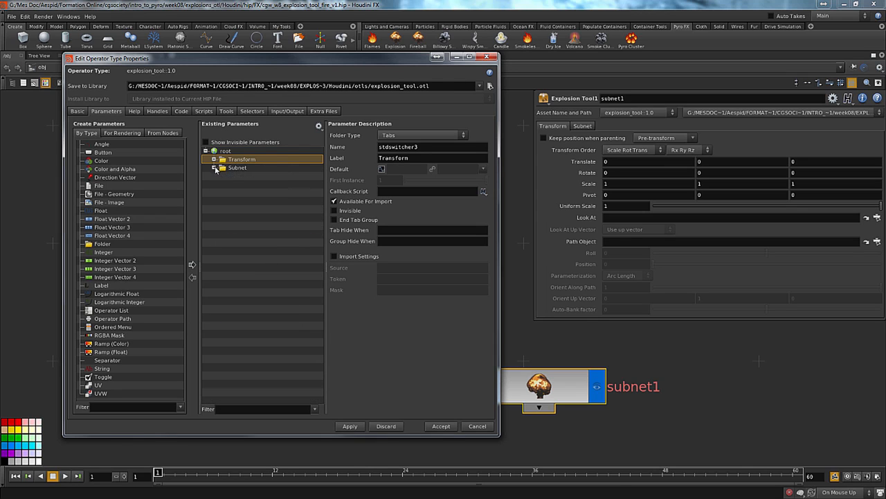
pyautogui.keyDown('shift'); pyautogui.click(239, 168); pyautogui.keyUp('shift')
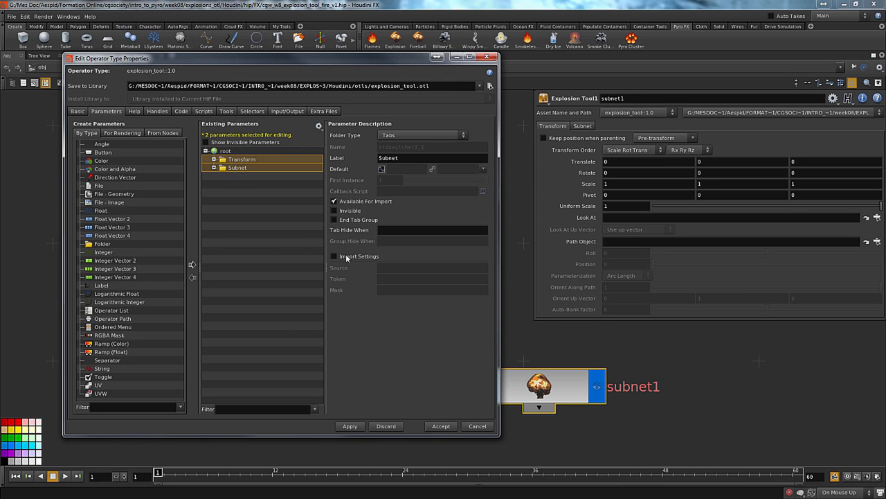
pyautogui.click(336, 210)
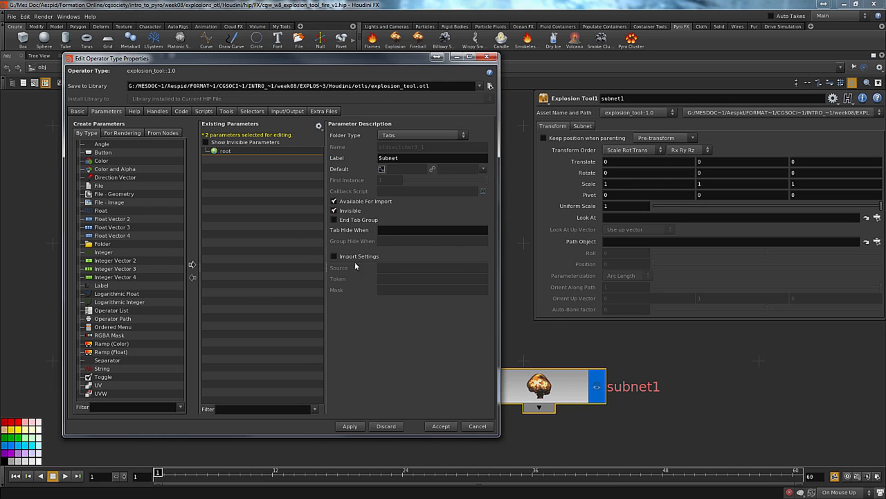
pyautogui.click(348, 426)
pyautogui.click(451, 478)
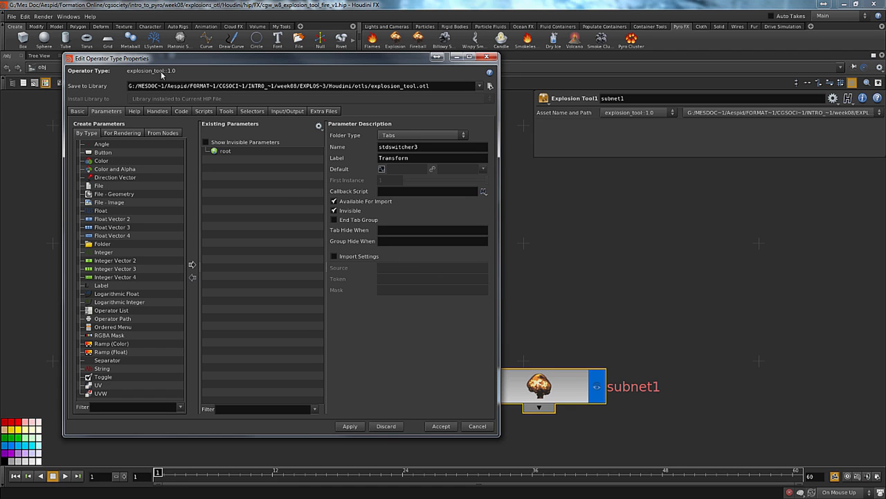
# Check which versions of the explosion_tool asset are available for the subnet1 node
pyautogui.moveTo(158, 58); pyautogui.dragTo(107, 97)
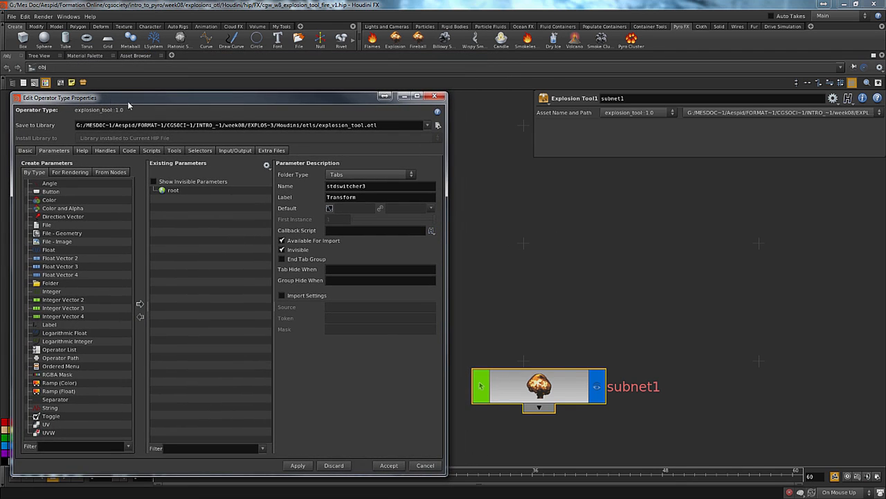
pyautogui.click(652, 115)
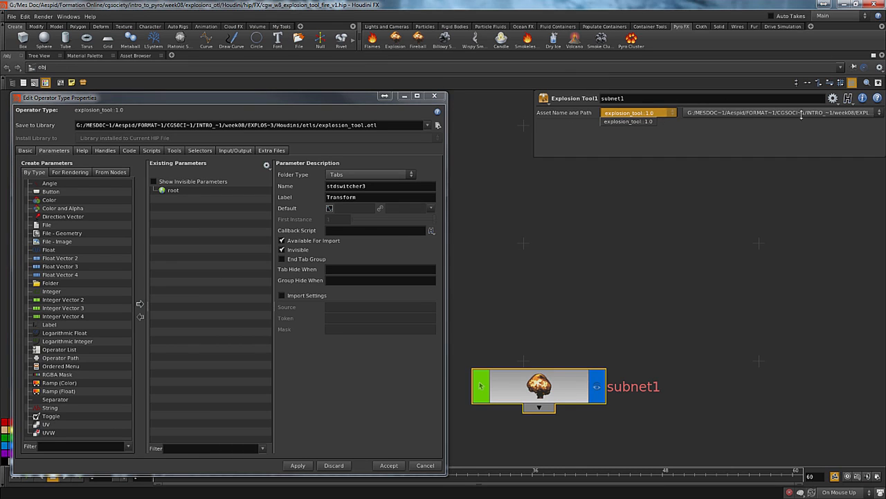
pyautogui.click(709, 141)
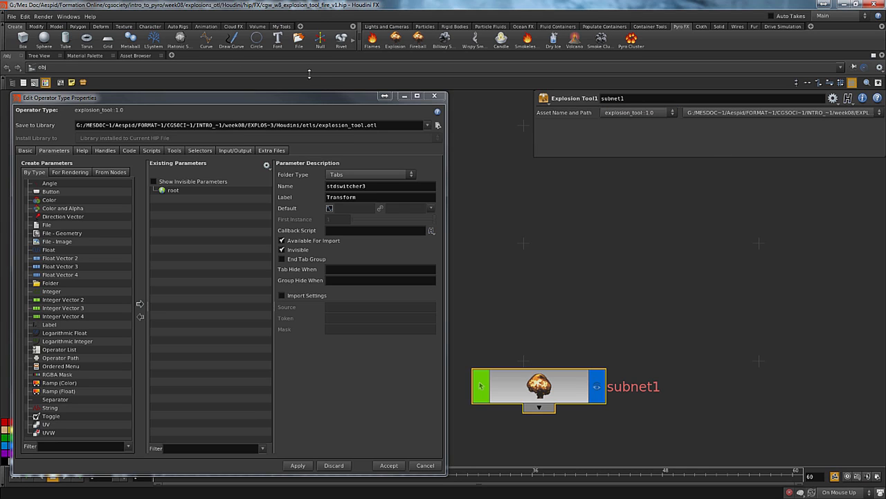
# Check the operator type namespace hierarchy in the configuration of the Operator Type Manager
pyautogui.click(69, 16)
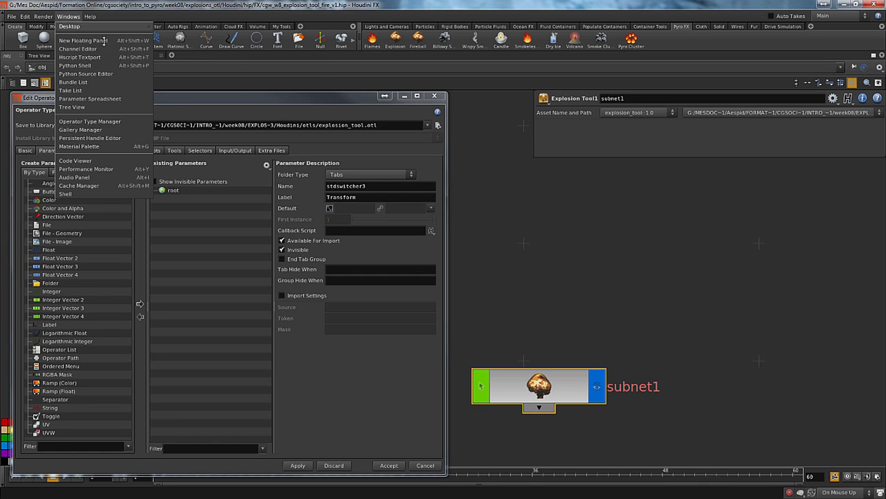
pyautogui.click(110, 122)
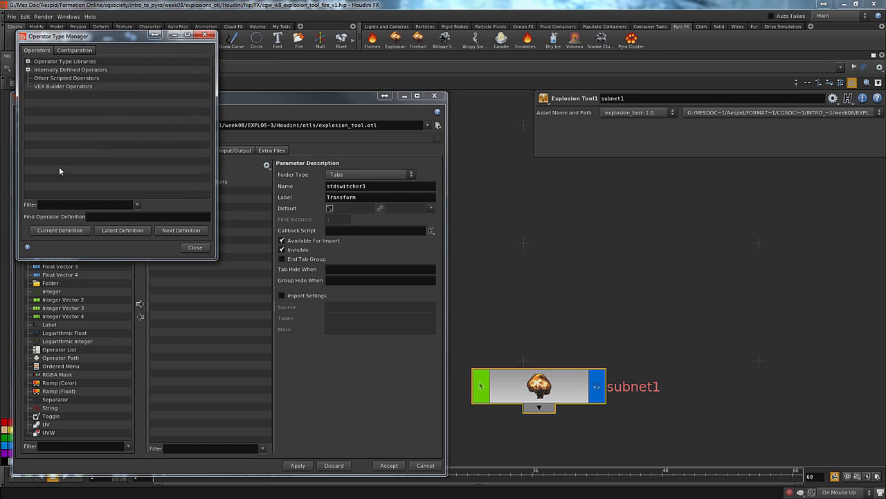
pyautogui.click(73, 51)
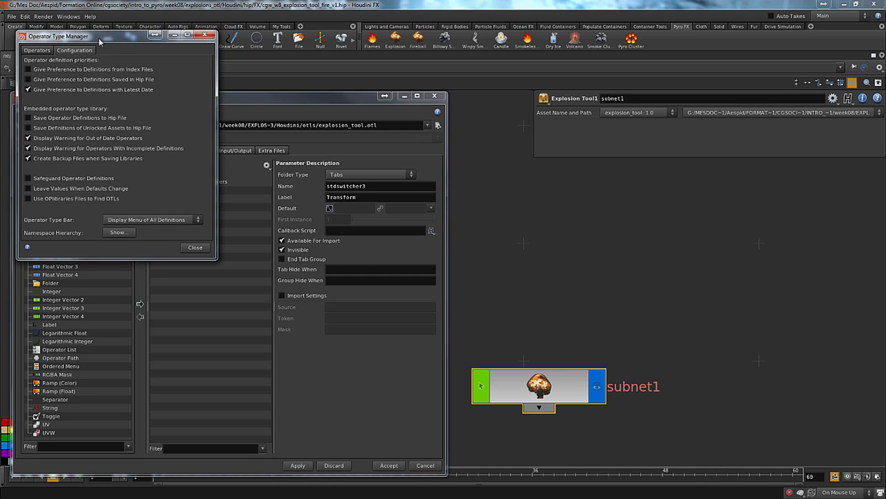
pyautogui.click(116, 234)
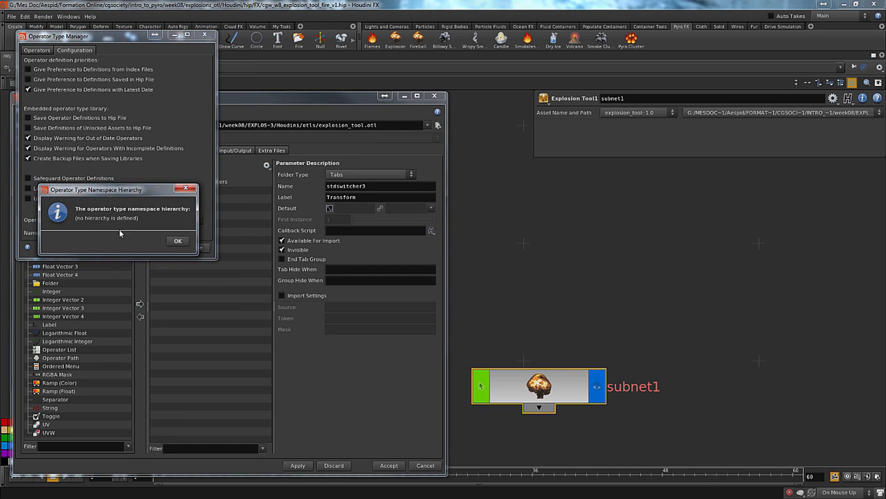
pyautogui.click(176, 241)
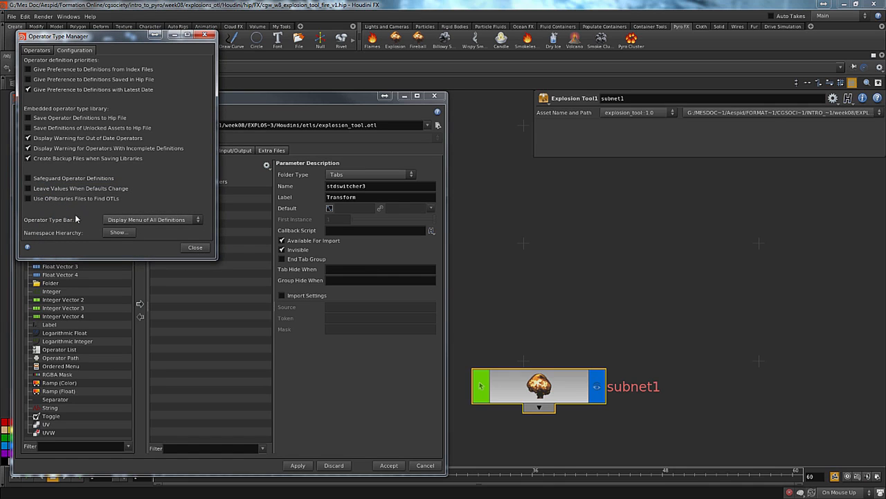
# Set the Operator Type Bar option to Hide Operator Type Bar and close the Operator Type Manager
pyautogui.click(145, 220)
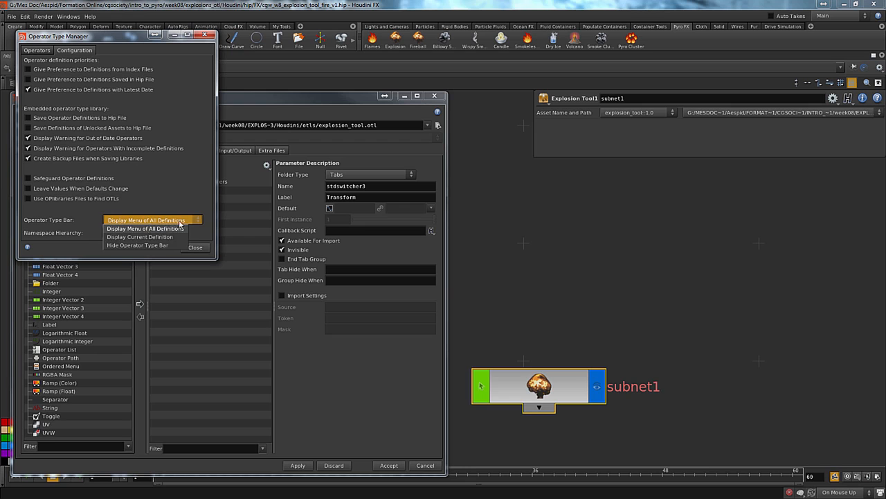
pyautogui.click(183, 248)
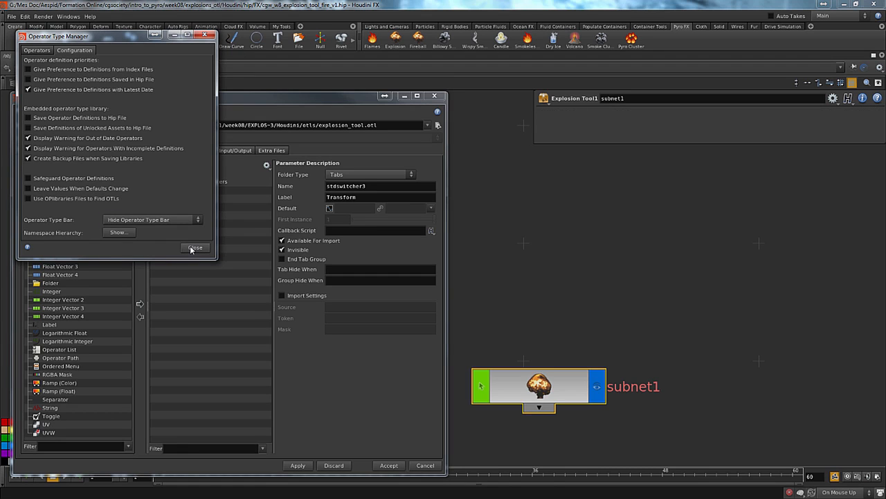
pyautogui.click(196, 247)
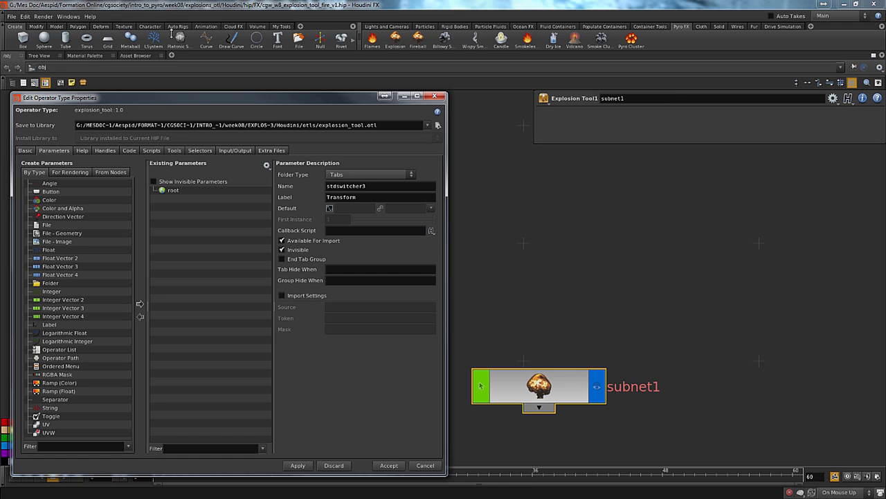
# Reopen the Operator Type Manager and set the Operator Type Bar option to Display Current Definition
pyautogui.click(12, 15)
pyautogui.moveTo(68, 16)
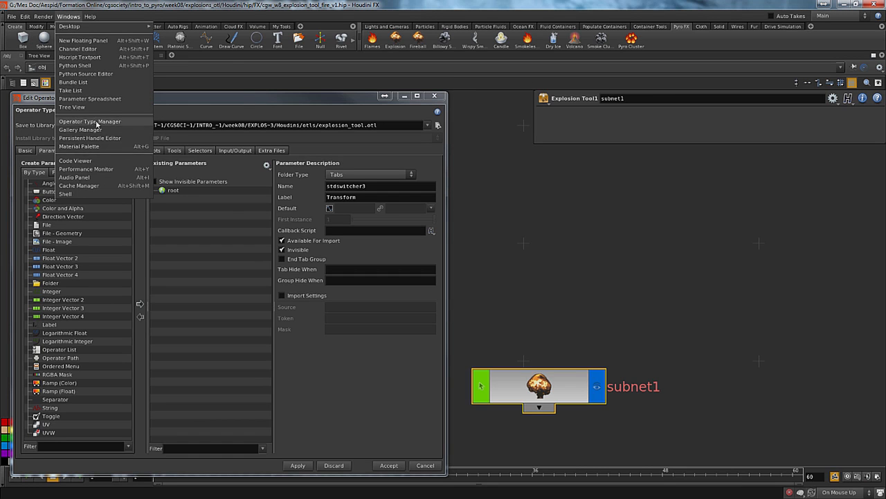
pyautogui.click(90, 121)
pyautogui.click(116, 220)
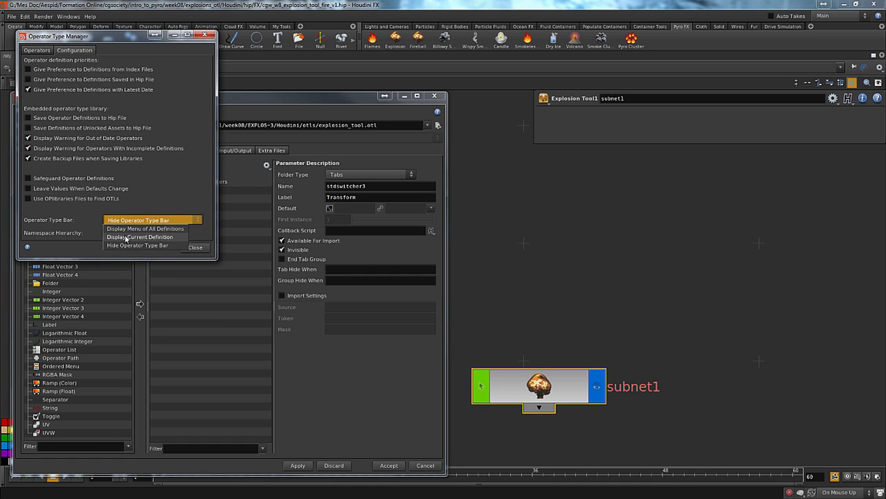
pyautogui.click(138, 237)
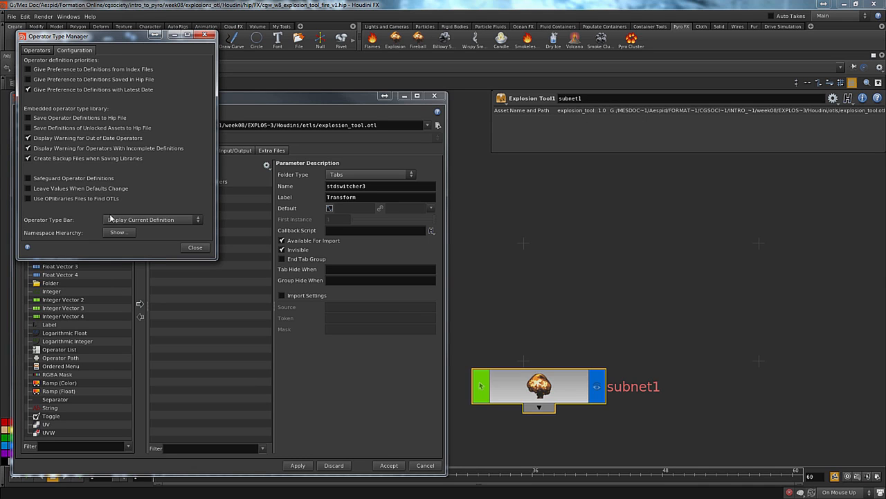
# Set the Operator Type Bar option to Display Menu of All Definitions, check the available explosion_tool definitions, and close the Operator Type Manager
pyautogui.click(131, 221)
pyautogui.click(166, 228)
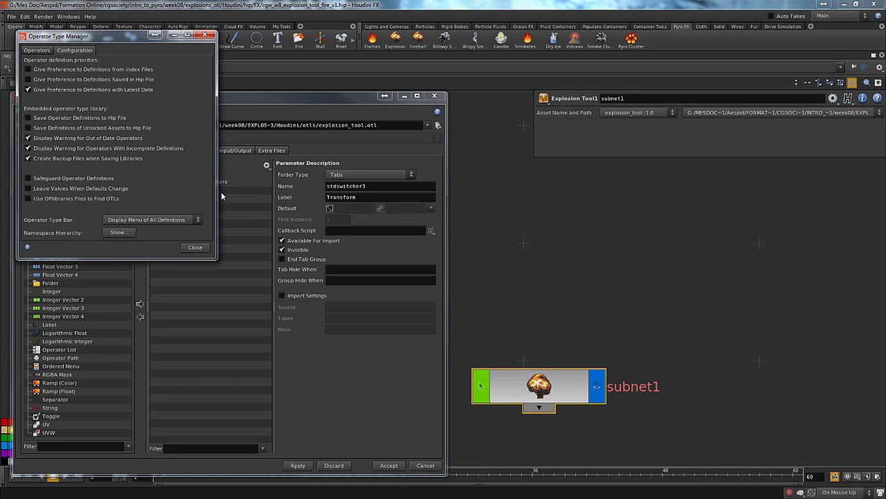
pyautogui.click(636, 112)
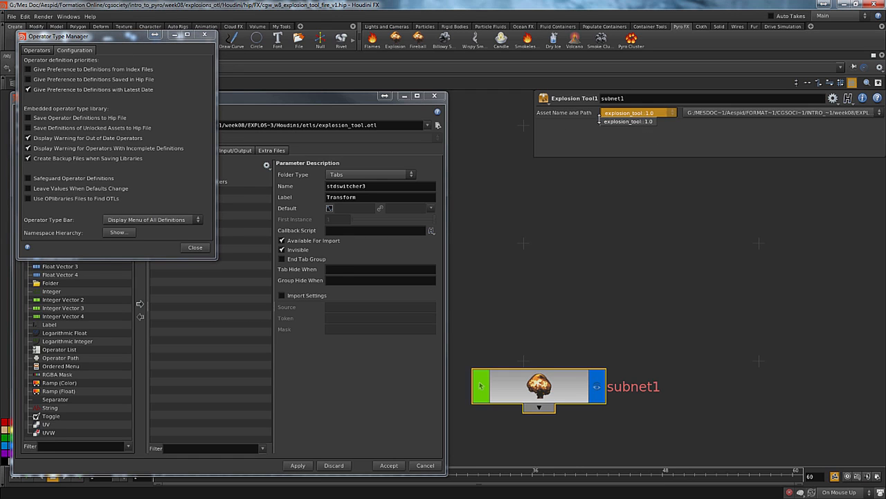
pyautogui.click(628, 121)
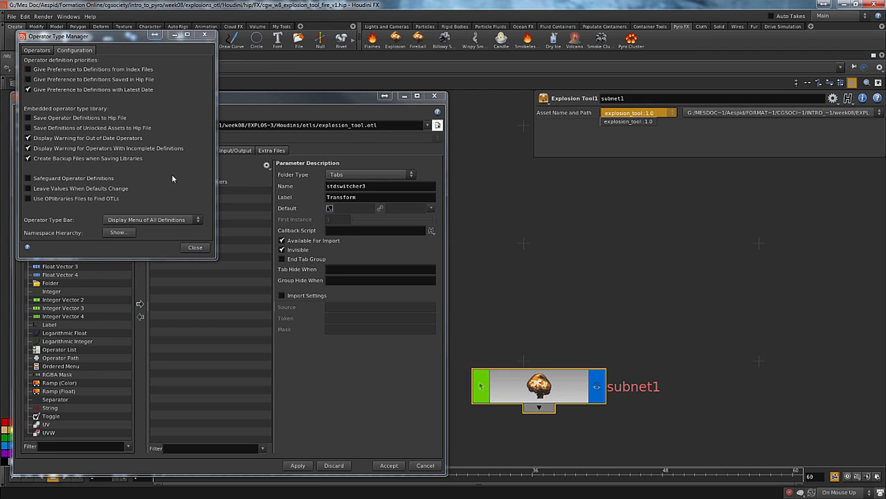
pyautogui.click(194, 248)
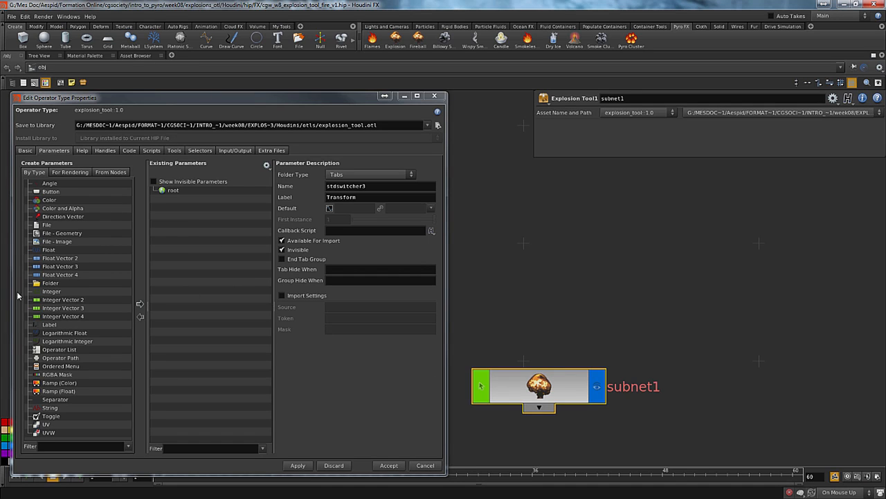
# Add an Integer parameter named frame_range with the label "Frame range" to the asset's existing parameters
pyautogui.moveTo(51, 290); pyautogui.dragTo(195, 208)
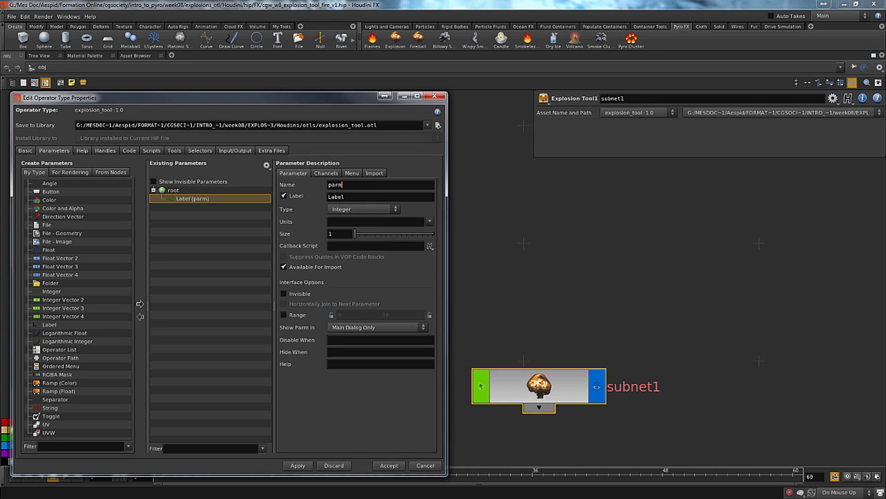
pyautogui.write('f')
pyautogui.press('Tab')
pyautogui.press('BackSpace')
pyautogui.write('Fra')
pyautogui.press('BackSpace')
pyautogui.press('BackSpace')
pyautogui.press('BackSpace')
pyautogui.write('ame Range')
pyautogui.press('Return')
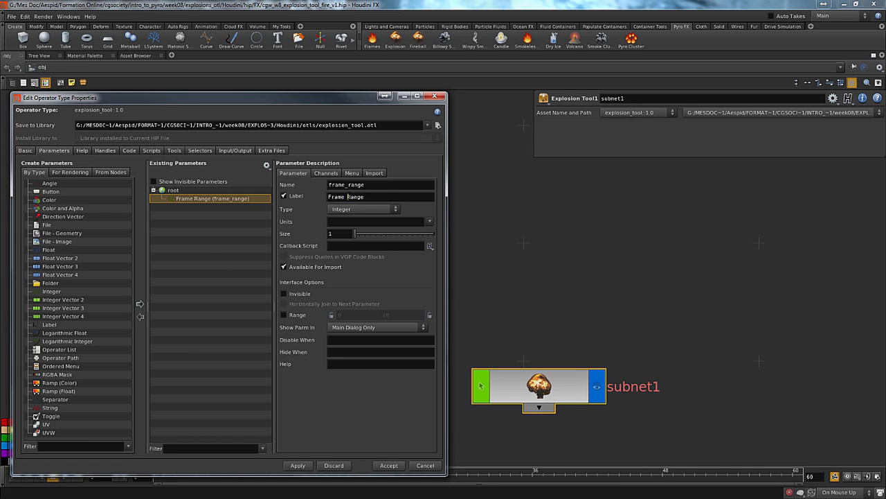
pyautogui.moveTo(347, 197); pyautogui.dragTo(354, 197)
pyautogui.write('ra')
pyautogui.press('Return')
# Enable the range of the Frame range parameter and set it from 1 to 240
pyautogui.click(297, 315)
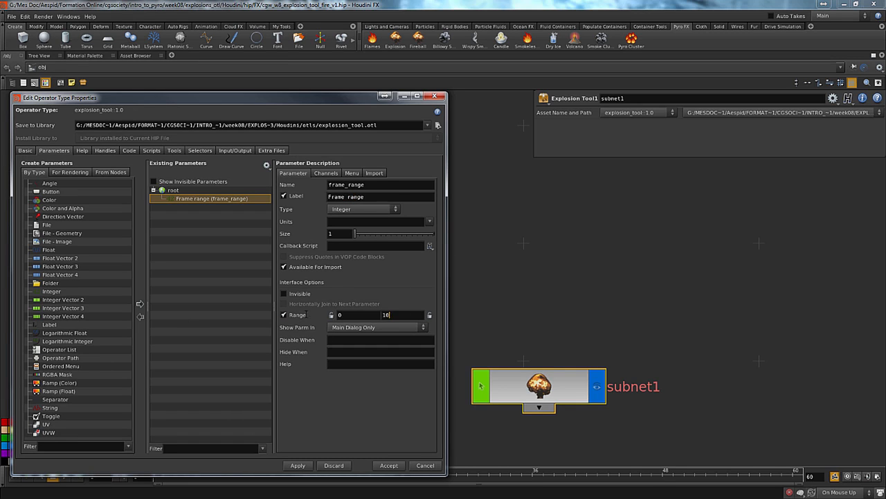
pyautogui.doubleClick(386, 315)
pyautogui.write('24')
pyautogui.write('1')
# Set the Frame range default to 60, apply it despite the unresolved references, and lock the range's minimum at 1
pyautogui.click(327, 174)
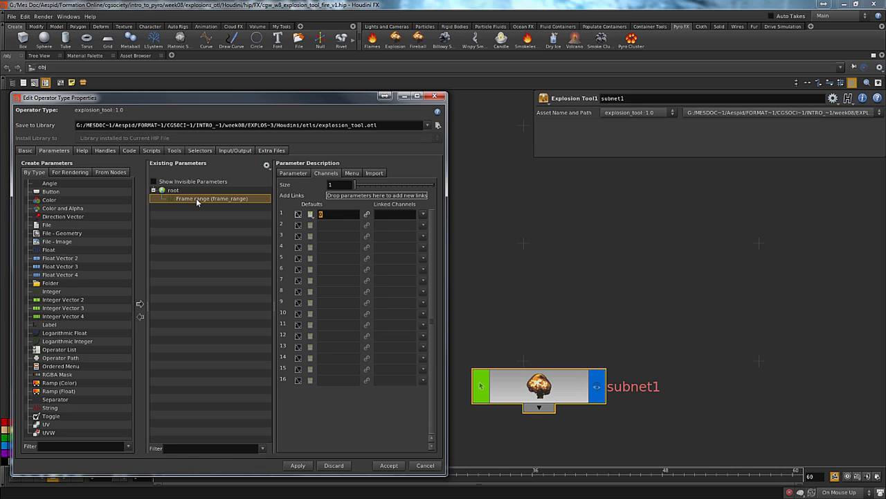
pyautogui.write('60')
pyautogui.click(298, 466)
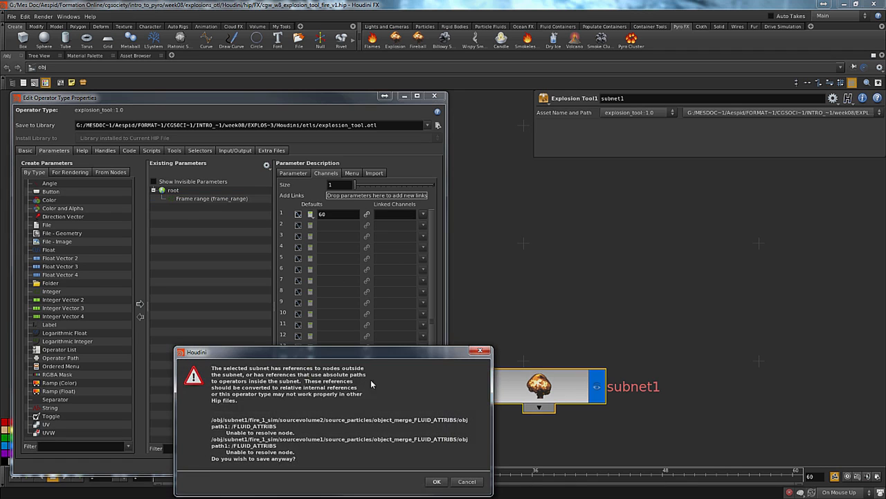
pyautogui.click(437, 481)
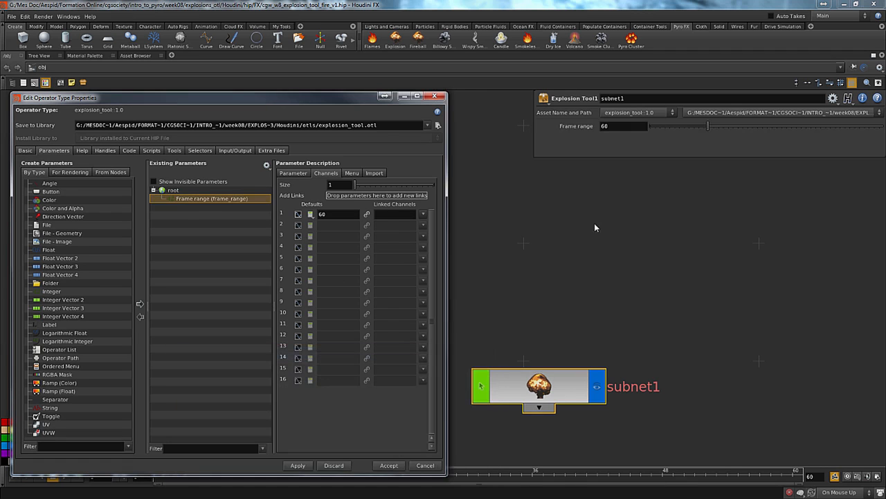
pyautogui.click(293, 173)
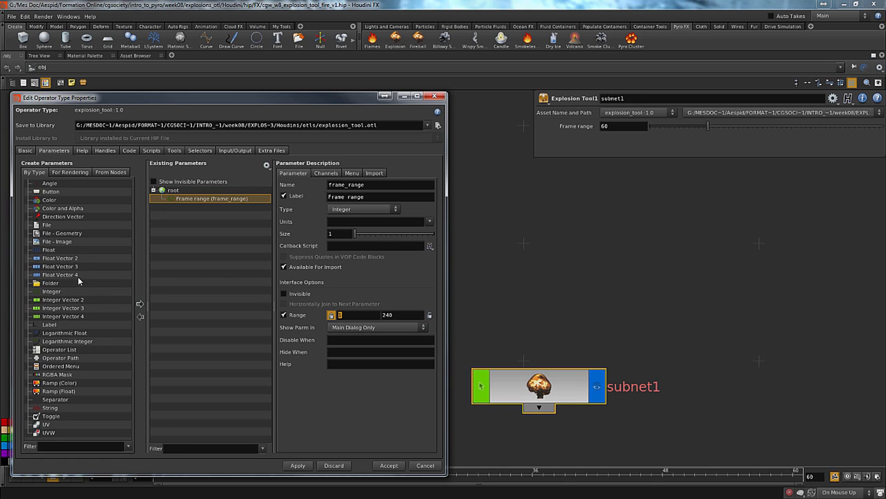
# Add a File - Geometry parameter named folder_path with the label "Folder Path" below the Frame range parameter
pyautogui.click(52, 235)
pyautogui.moveTo(52, 235); pyautogui.dragTo(214, 211)
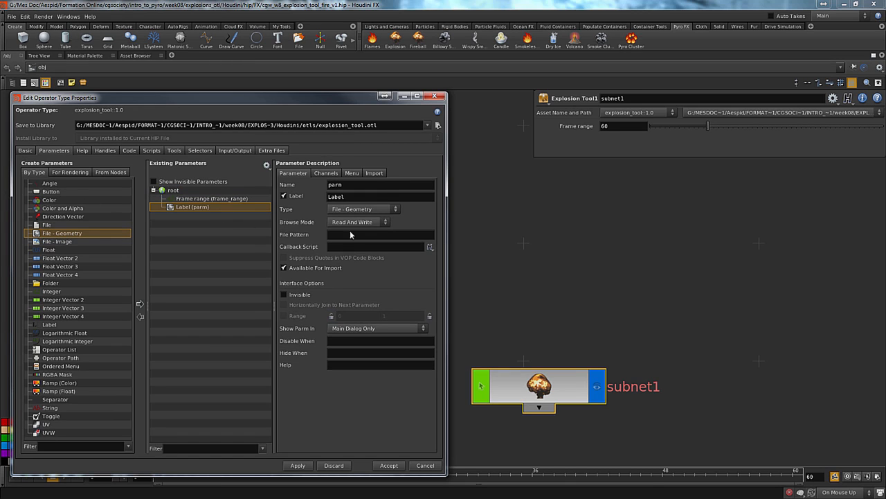
pyautogui.doubleClick(346, 186)
pyautogui.write('fe')
pyautogui.write('lder_path')
pyautogui.press('Tab')
pyautogui.write('Folder Path')
pyautogui.press('Return')
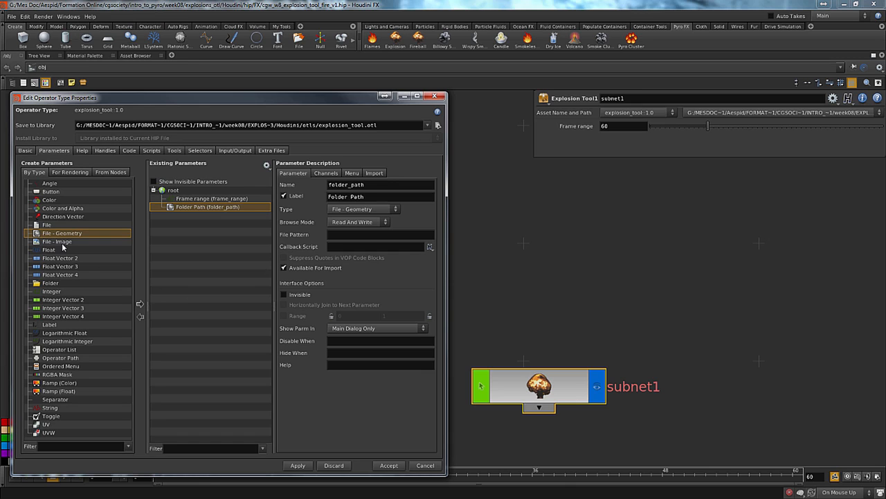
# Add a Button parameter named sim with the label "Run Simulations" and apply the asset changes despite the unresolved references
pyautogui.moveTo(50, 191); pyautogui.dragTo(221, 270)
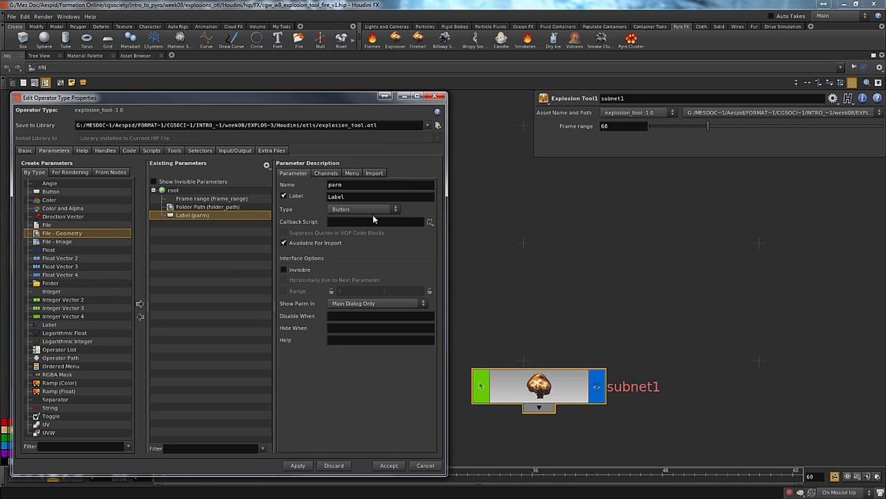
pyautogui.moveTo(317, 186); pyautogui.dragTo(219, 194)
pyautogui.write('sim')
pyautogui.press('Tab')
pyautogui.write('Sim')
pyautogui.press('Return')
pyautogui.write('Run Simulations')
pyautogui.press('Return')
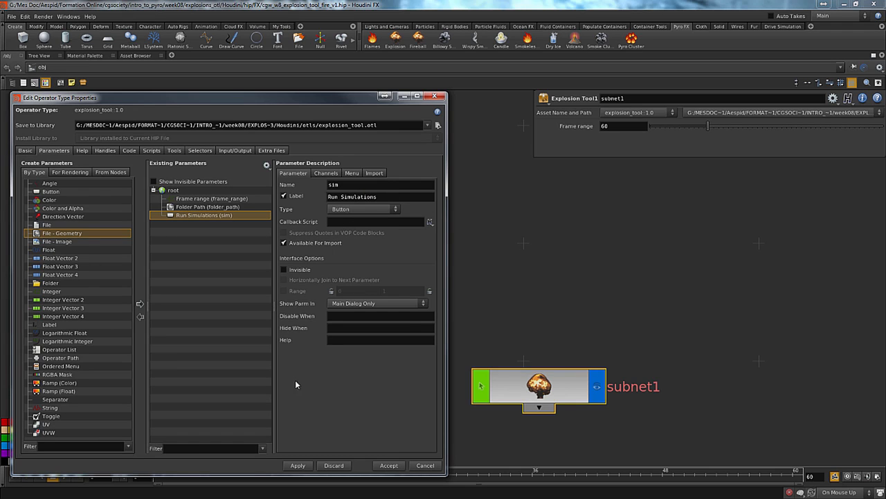
pyautogui.click(298, 466)
pyautogui.click(409, 480)
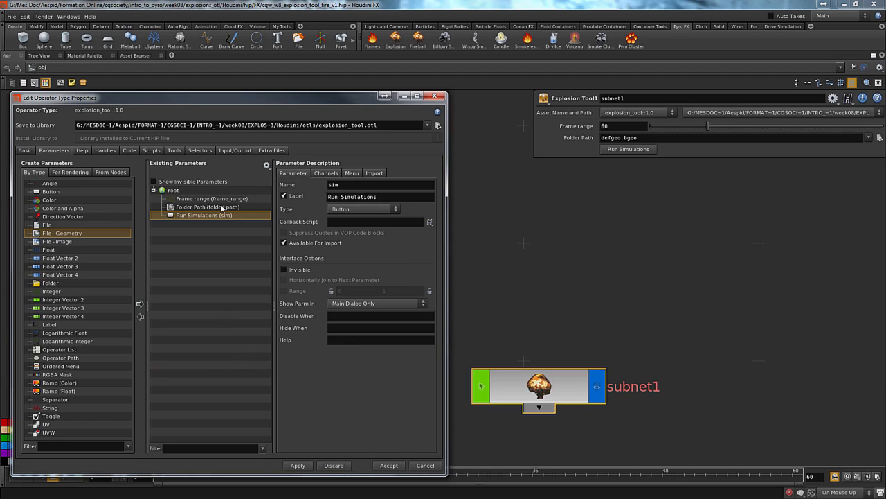
# Set the Folder Path parameter's default to $JOB/Houdini/geo/ and apply the change, saving despite the unresolved references
pyautogui.click(173, 207)
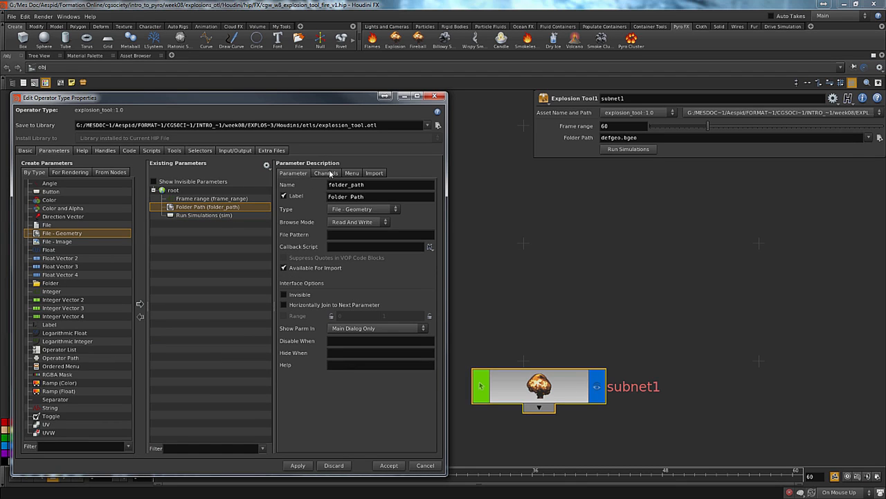
pyautogui.click(326, 172)
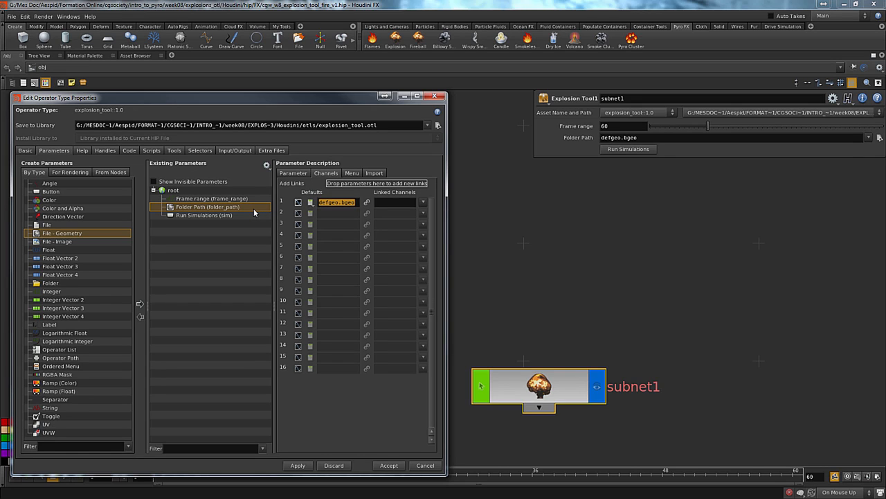
pyautogui.press('BackSpace')
pyautogui.write('$JOB/Houdini')
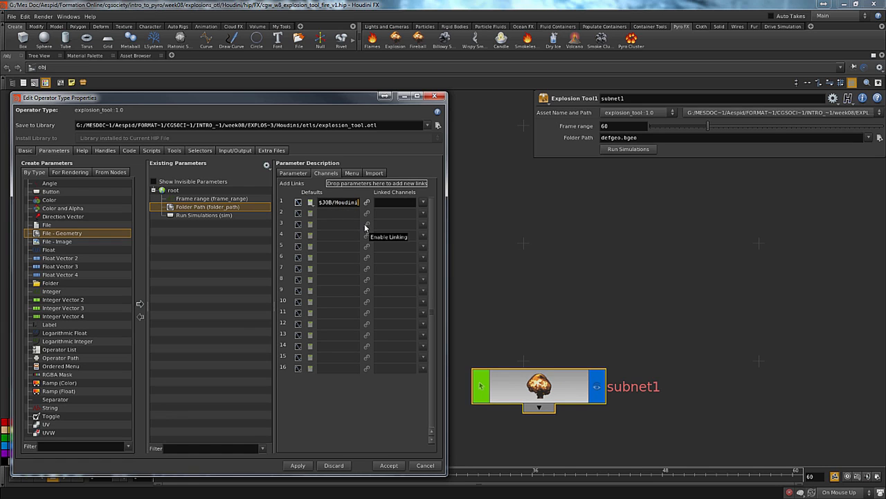
pyautogui.write('/')
pyautogui.write('geo/')
pyautogui.press('Return')
pyautogui.click(326, 202)
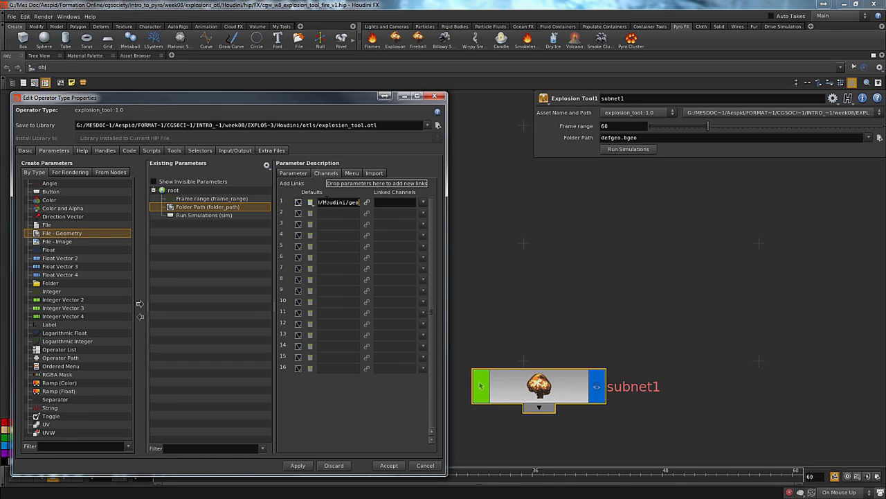
pyautogui.write('/')
pyautogui.press('Return')
pyautogui.click(298, 466)
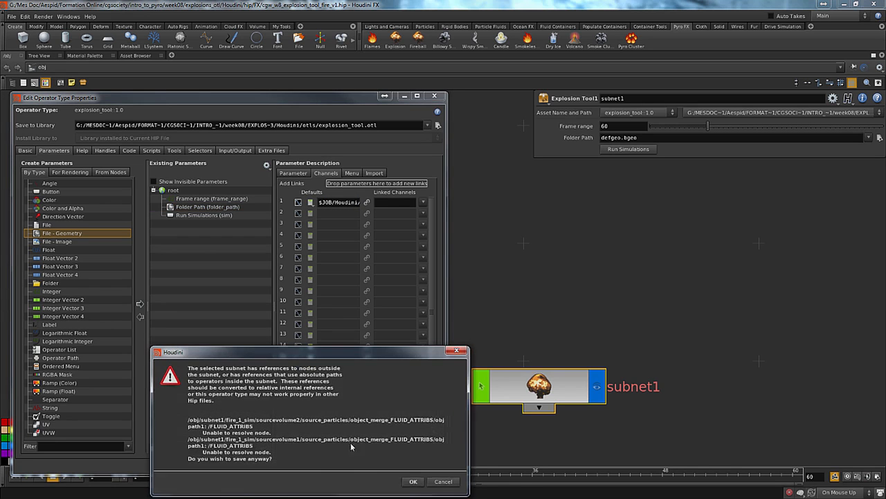
pyautogui.click(408, 477)
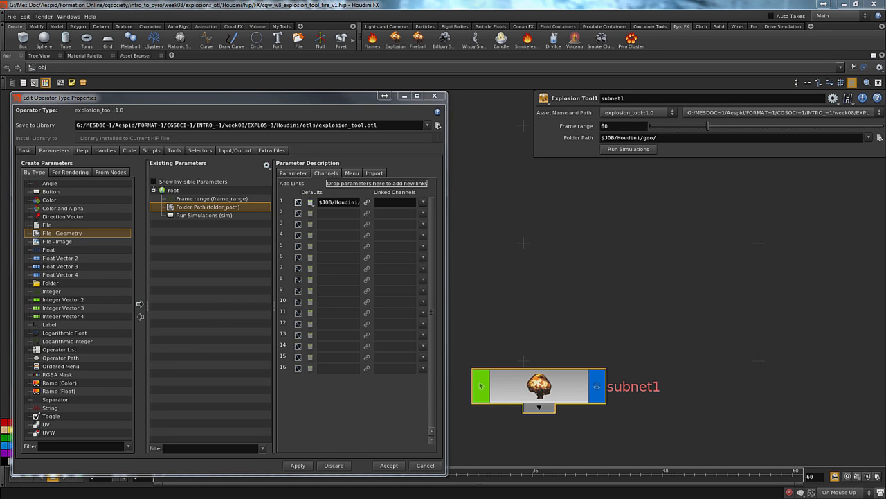
# Look through the houdini13.0 preferences folder in the Documents library, and close the file explorer
pyautogui.moveTo(0, 123); pyautogui.dragTo(241, 114)
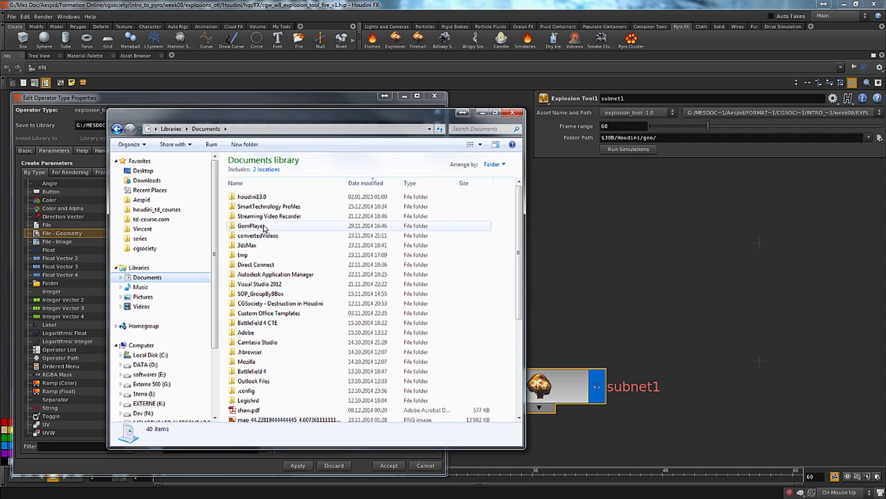
pyautogui.doubleClick(285, 196)
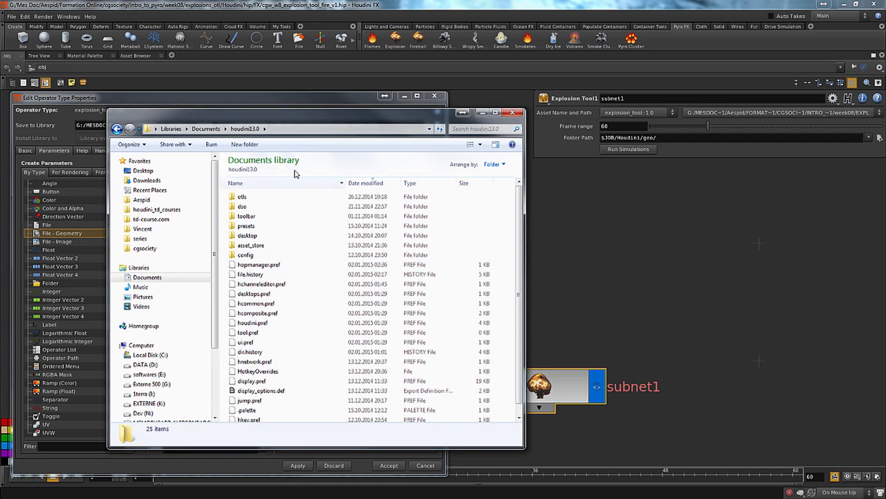
pyautogui.scroll(-1, 309, 292)
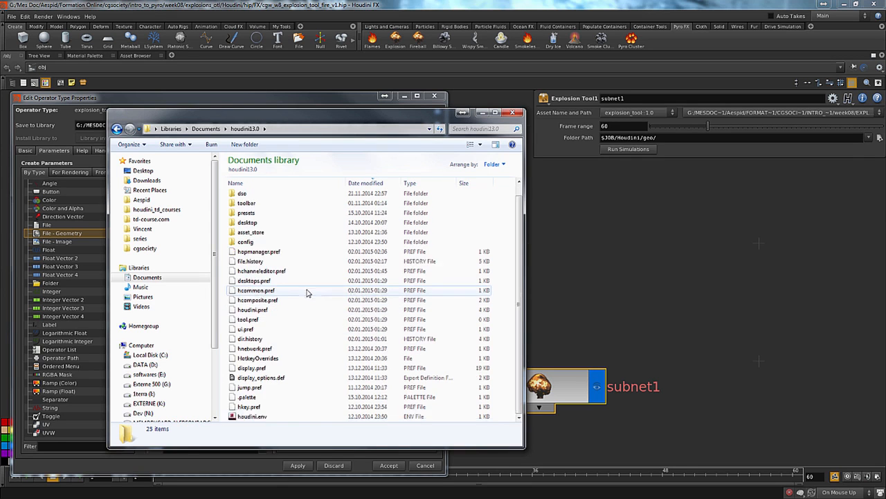
pyautogui.scroll(1, 309, 292)
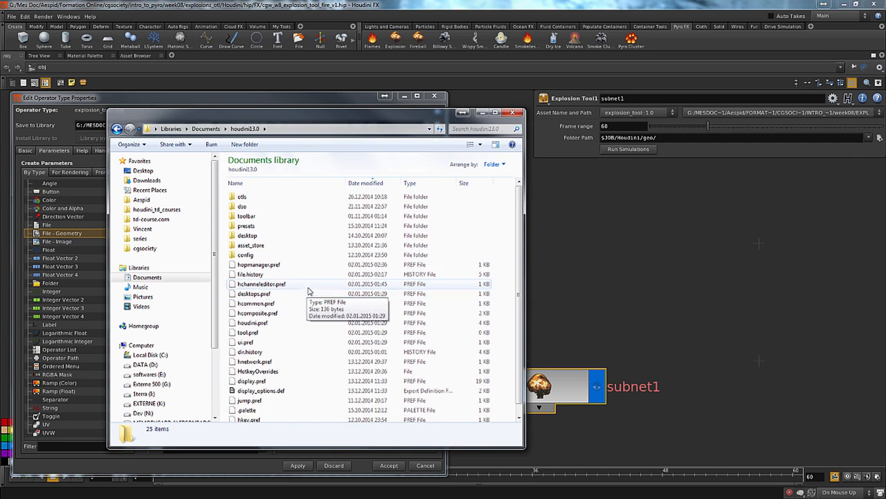
pyautogui.click(512, 113)
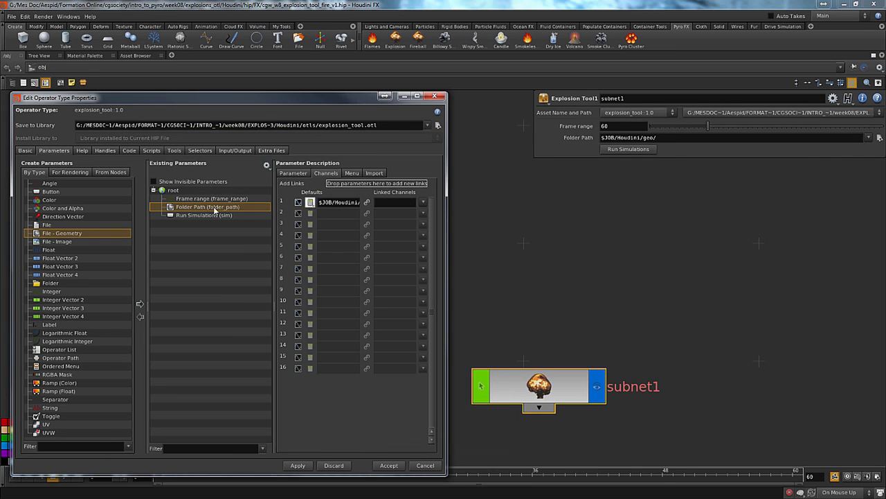
# Examine the available Browse Mode and Type options for the Folder Path parameter
pyautogui.click(292, 173)
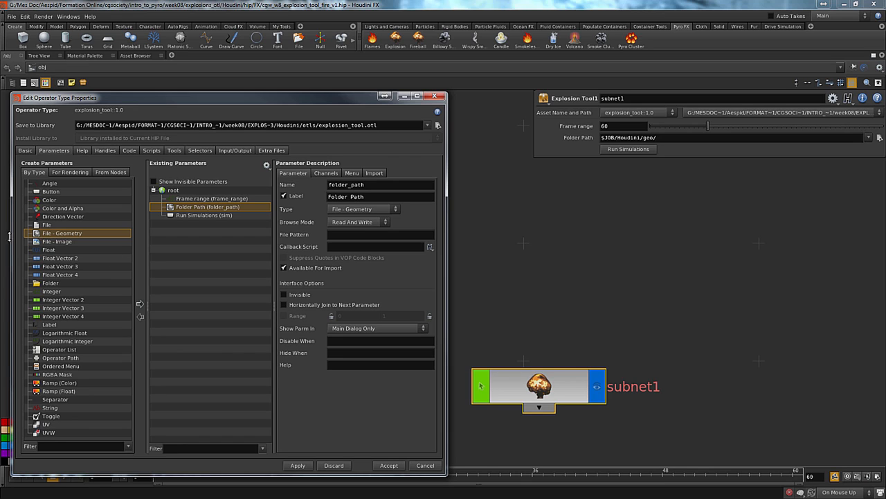
pyautogui.click(373, 222)
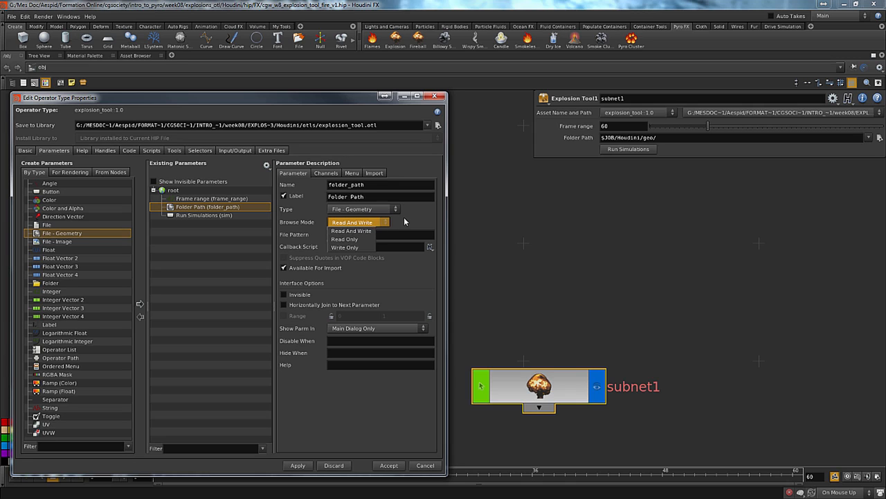
pyautogui.click(405, 222)
pyautogui.click(396, 209)
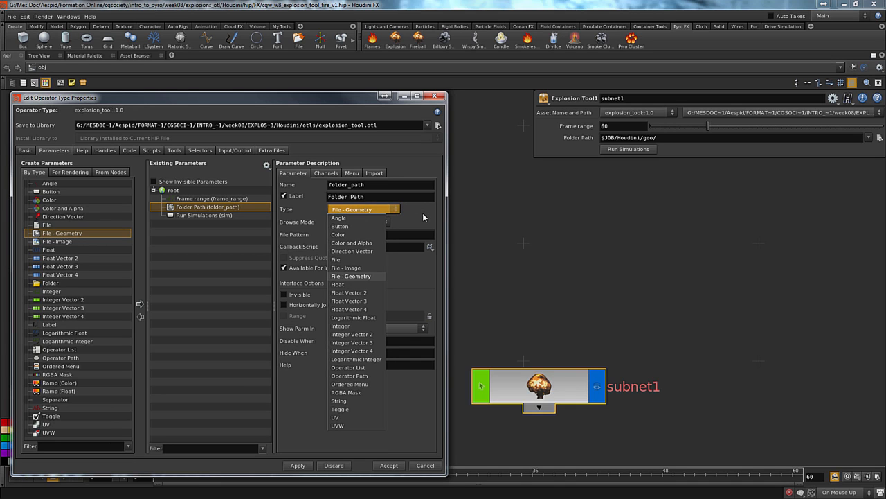
pyautogui.click(418, 221)
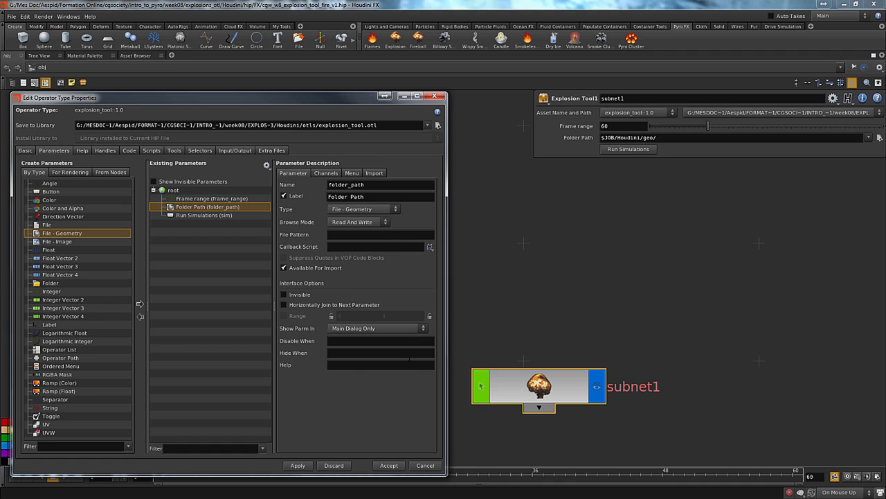
# Try to accept $JOB/Houdini/geo/ as the Folder Path through its geometry file chooser, and cancel the chooser
pyautogui.click(879, 138)
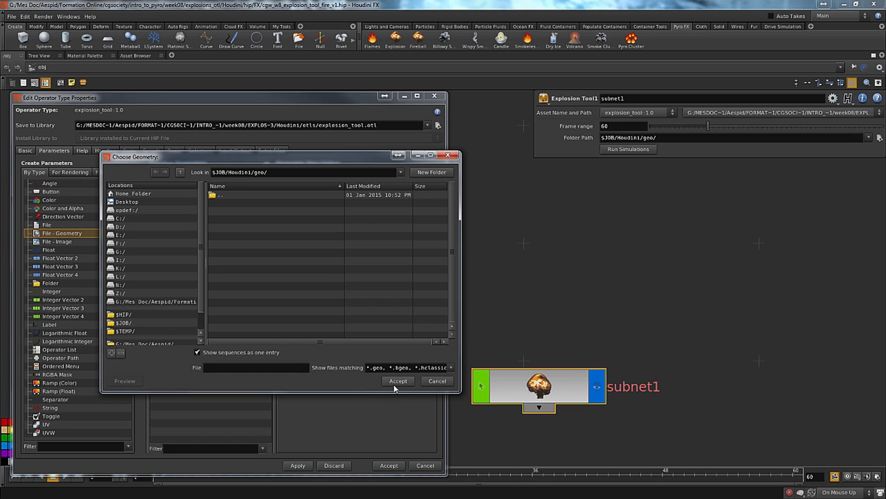
pyautogui.click(398, 382)
pyautogui.click(398, 382)
pyautogui.click(397, 382)
pyautogui.click(436, 381)
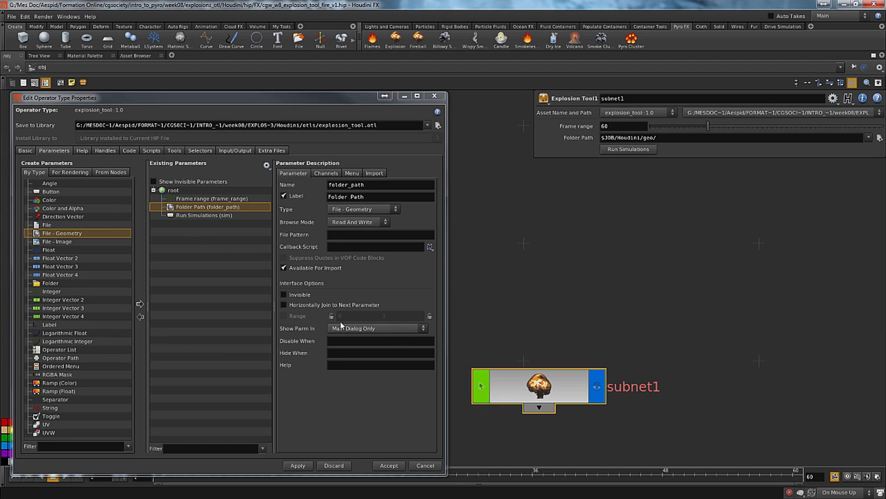
# Check the import and menu settings of the Folder Path parameter
pyautogui.click(373, 173)
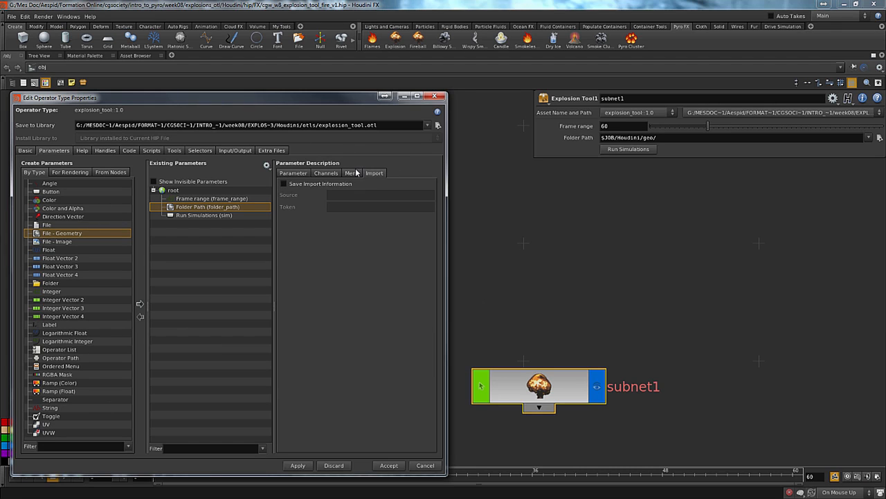
pyautogui.click(353, 173)
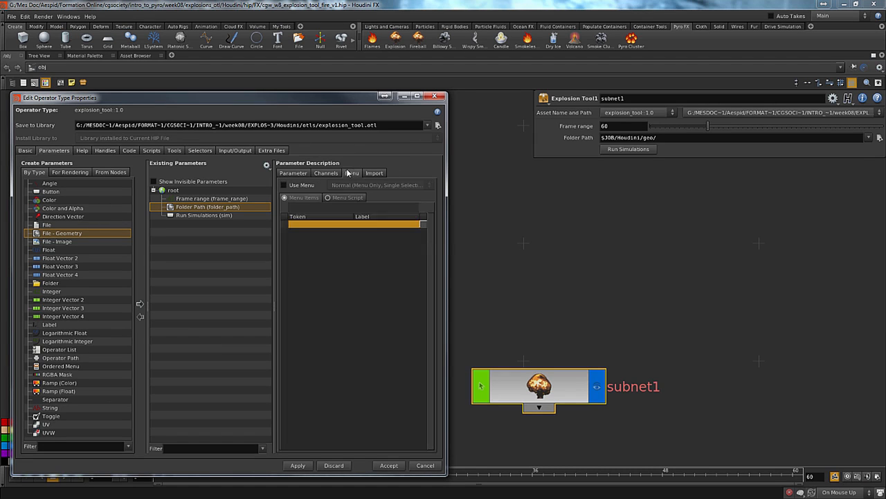
pyautogui.click(294, 173)
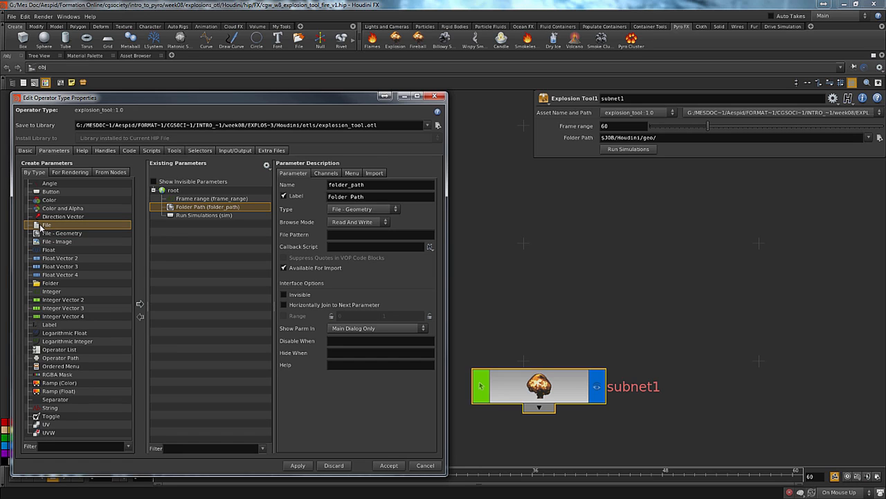
# Add a test File parameter below Folder Path, apply it despite the unresolved references, and check its file chooser
pyautogui.moveTo(40, 226); pyautogui.dragTo(186, 217)
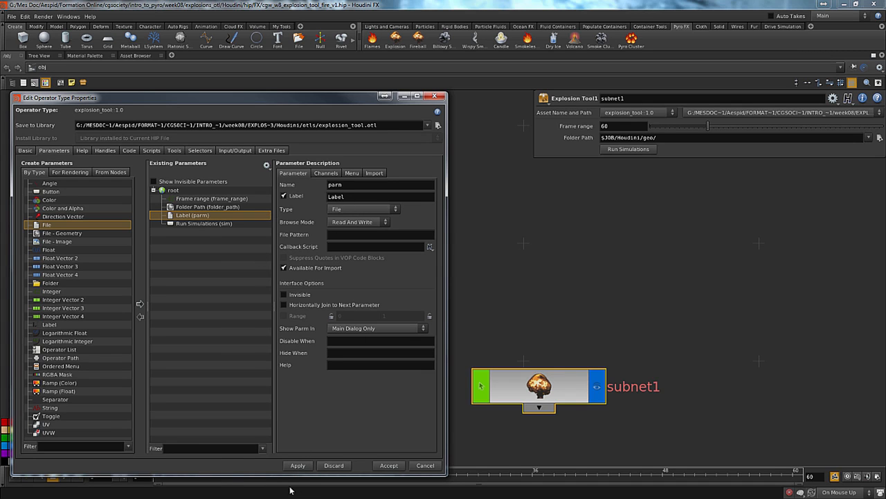
pyautogui.click(297, 464)
pyautogui.click(412, 482)
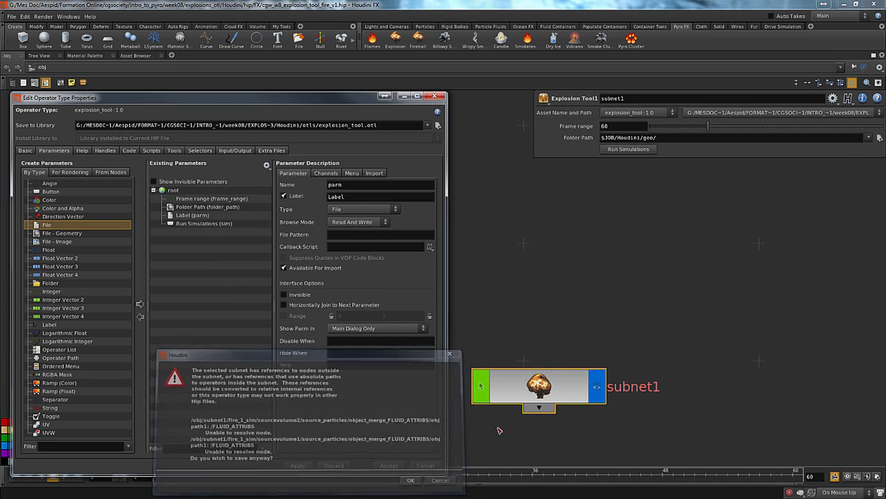
pyautogui.click(879, 150)
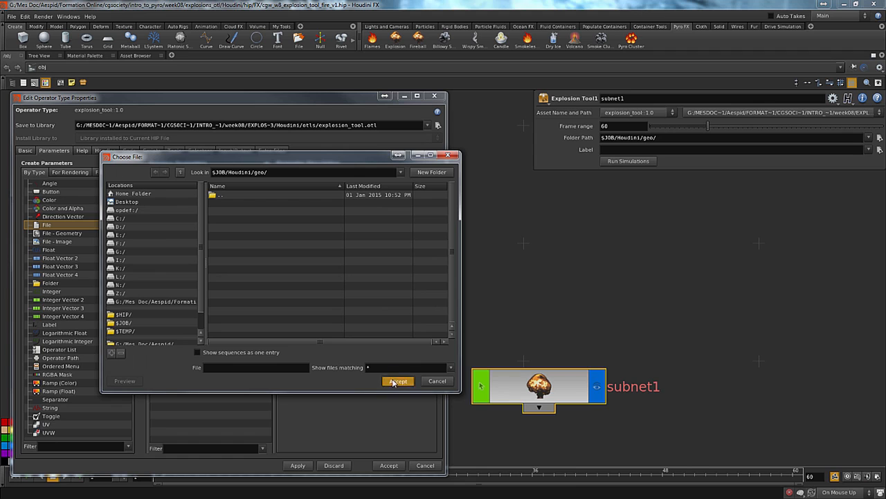
pyautogui.click(433, 383)
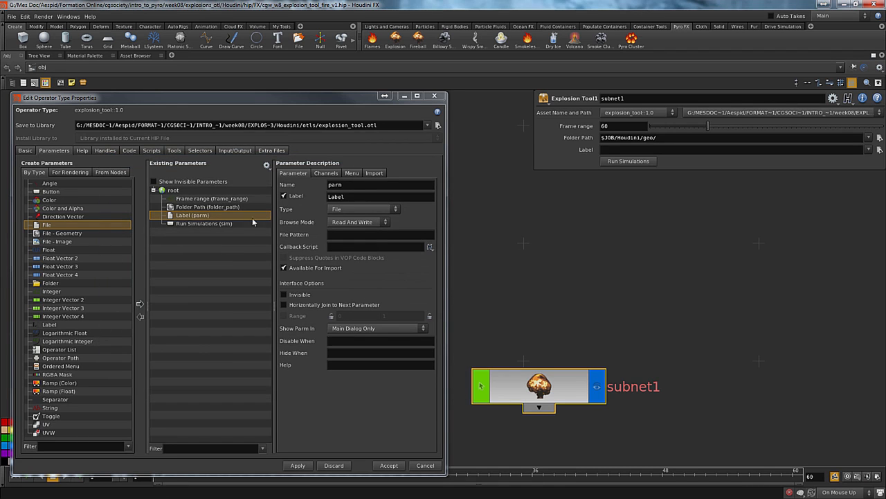
# Try Read Only as the Folder Path's browse mode and apply the change despite the unresolved references
pyautogui.click(348, 222)
pyautogui.click(348, 222)
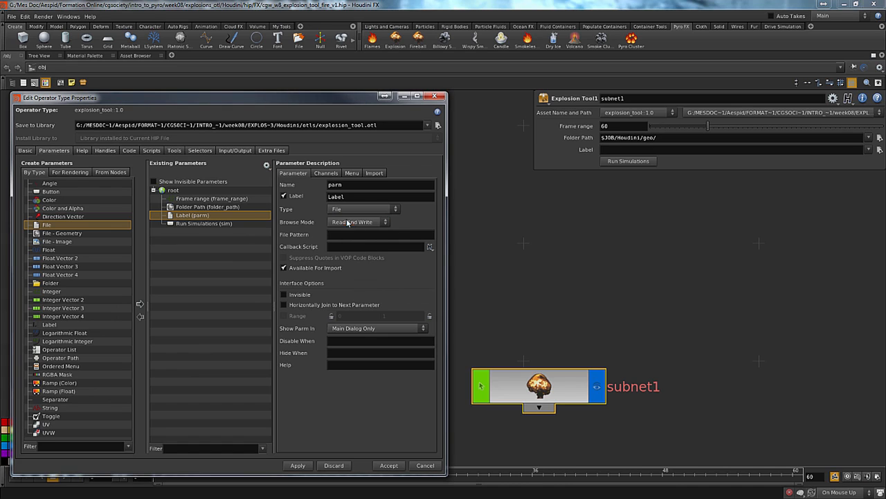
pyautogui.click(207, 206)
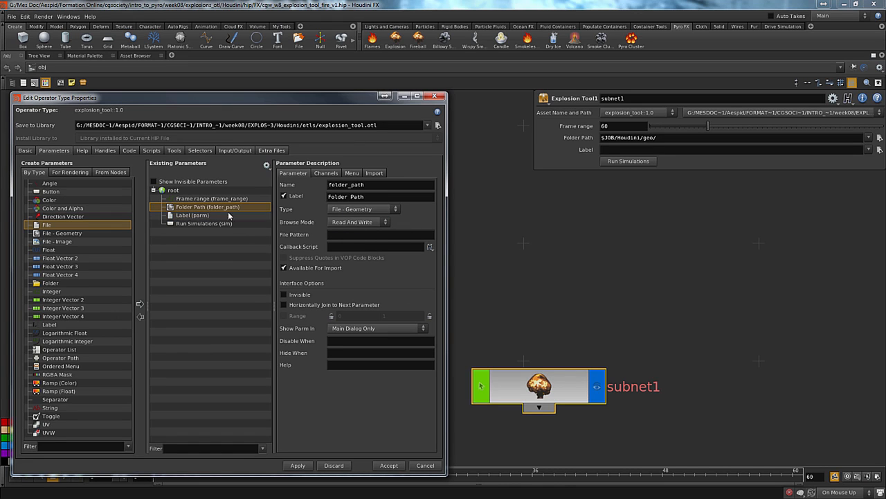
pyautogui.click(373, 223)
pyautogui.click(362, 239)
pyautogui.click(299, 465)
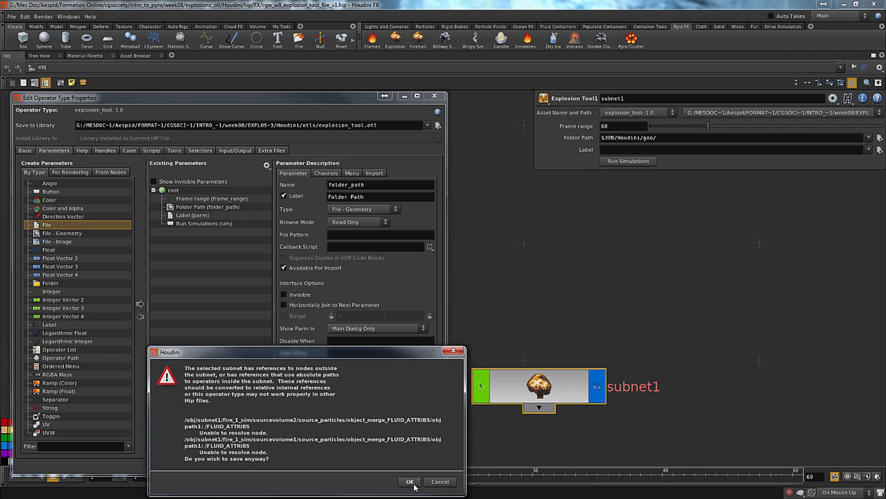
pyautogui.click(415, 481)
# Check the Folder Path's file chooser without picking anything, and return the browse mode to Read And Write
pyautogui.click(878, 137)
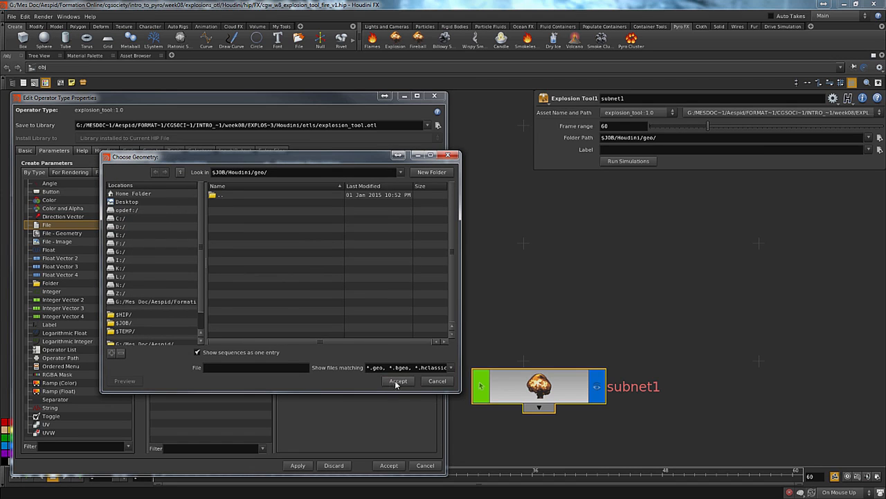
pyautogui.click(436, 382)
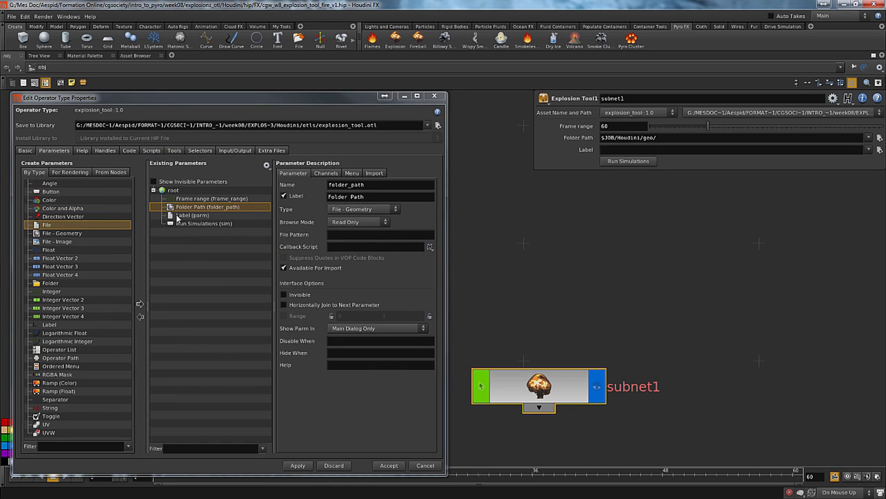
pyautogui.click(372, 222)
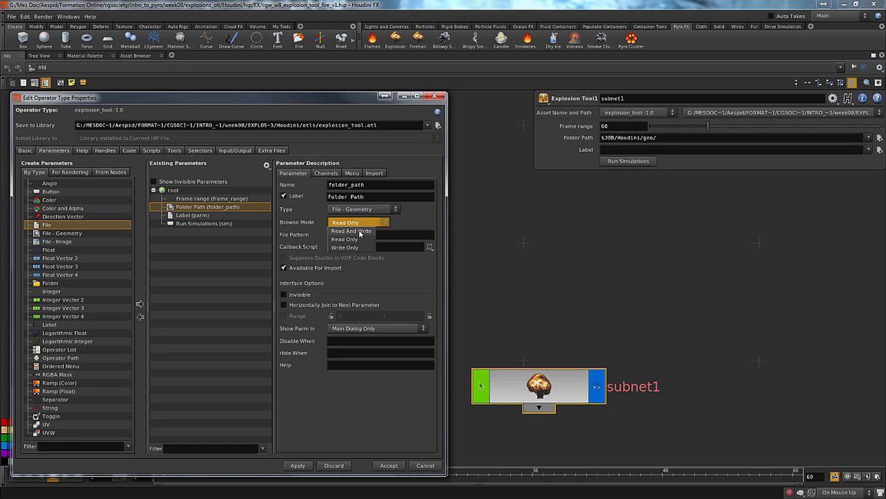
pyautogui.click(359, 232)
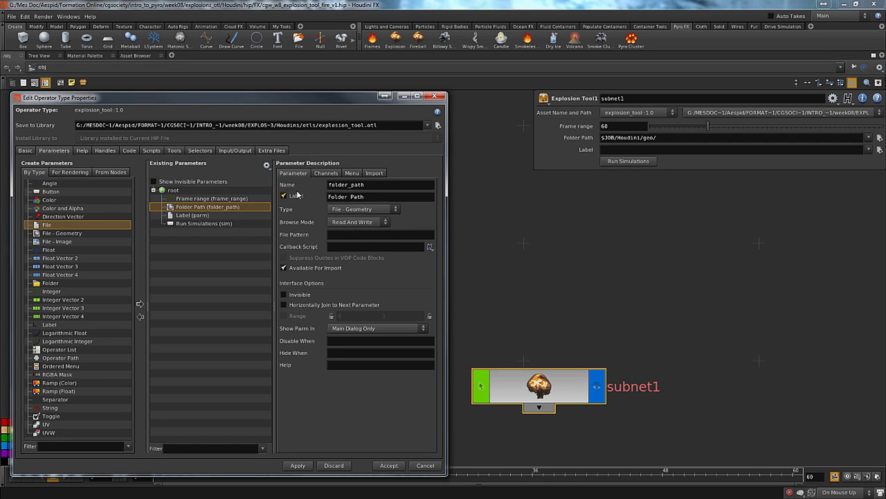
# Examine the import, menu, channel and general settings of the test File parameter
pyautogui.click(202, 216)
pyautogui.doubleClick(201, 215)
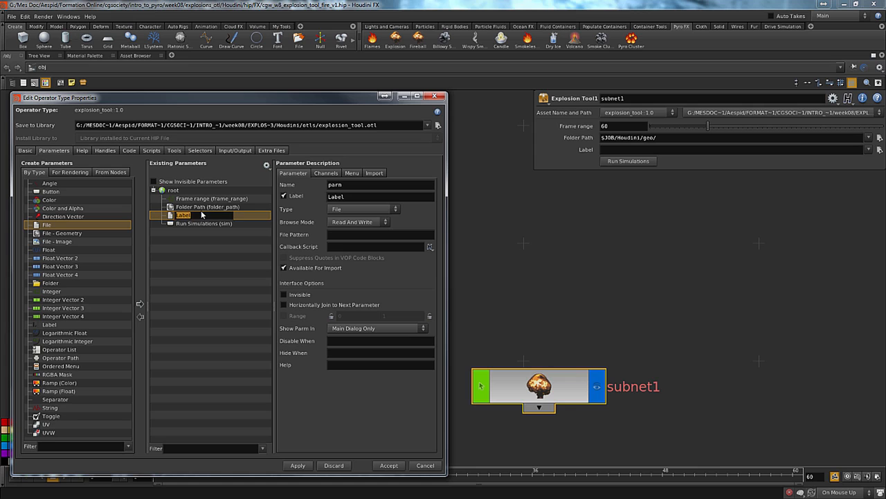
pyautogui.click(177, 259)
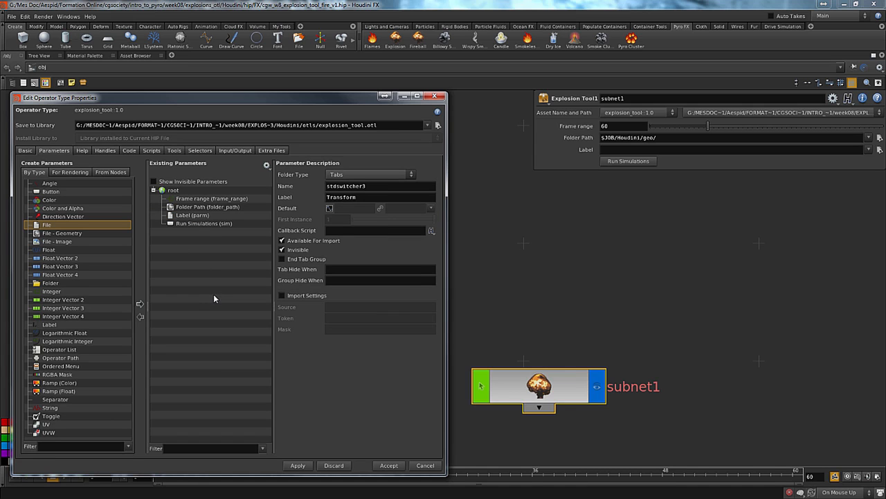
pyautogui.click(183, 218)
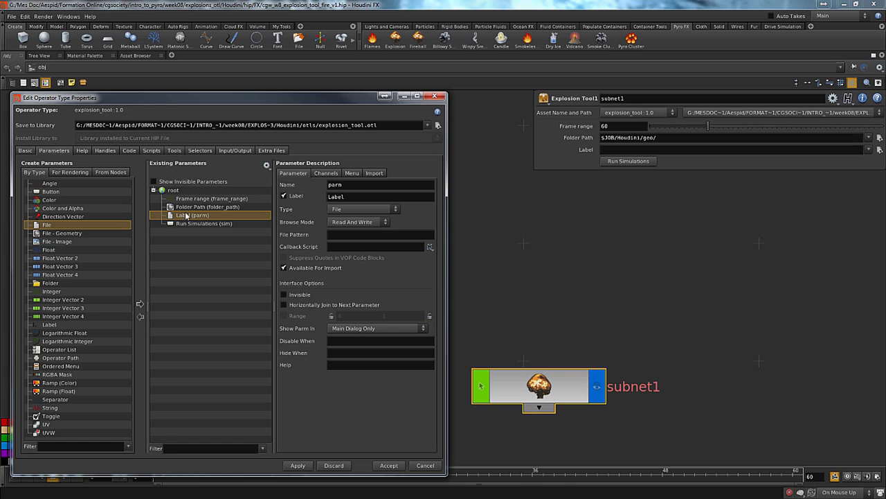
pyautogui.click(378, 174)
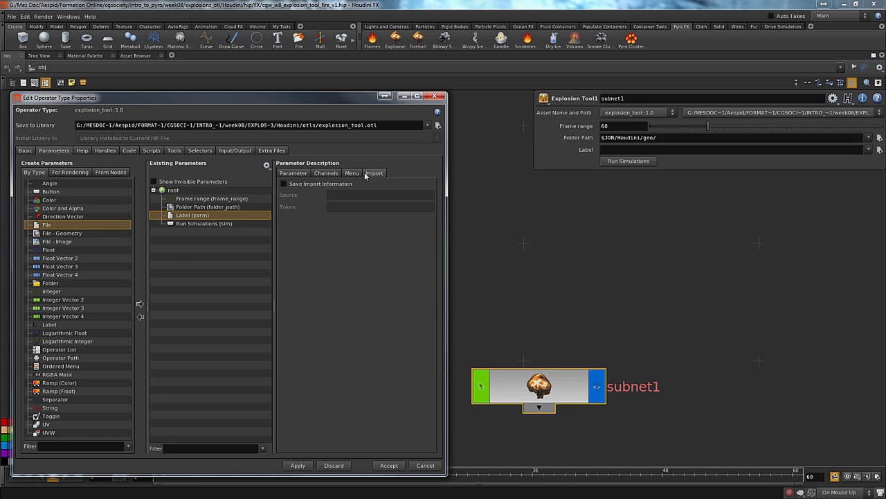
pyautogui.click(352, 173)
pyautogui.click(325, 173)
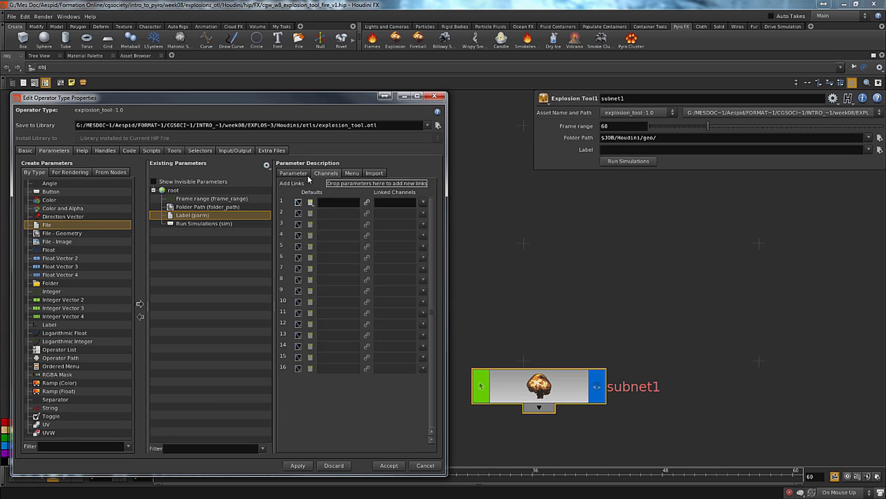
pyautogui.click(298, 174)
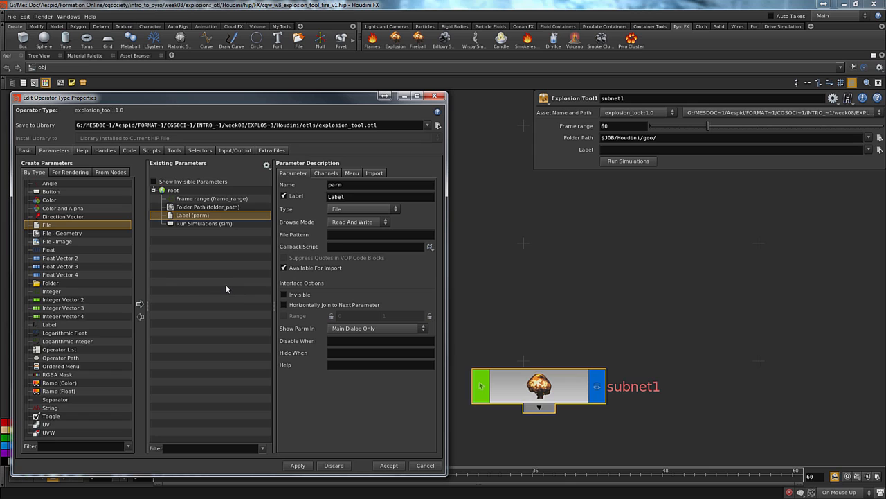
# Delete the test File parameter and accept the asset changes, saving despite the unresolved references
pyautogui.click(199, 208)
pyautogui.click(195, 215)
pyautogui.rightClick(167, 217)
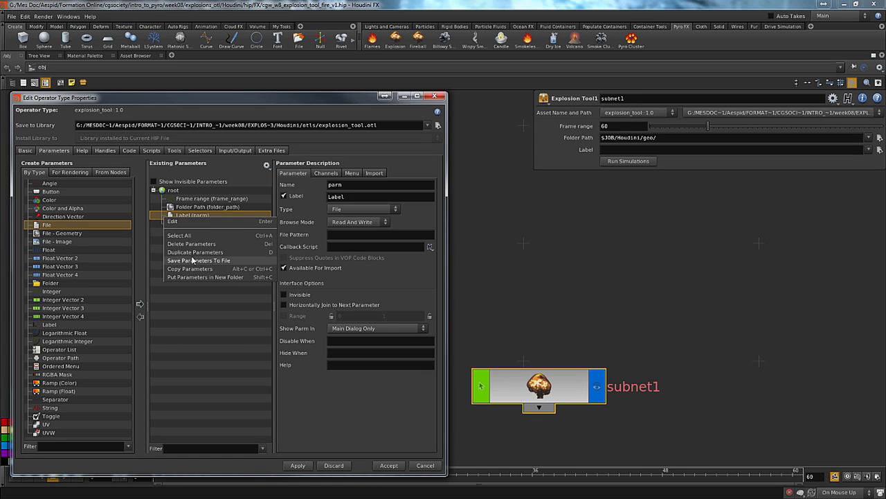
pyautogui.click(203, 245)
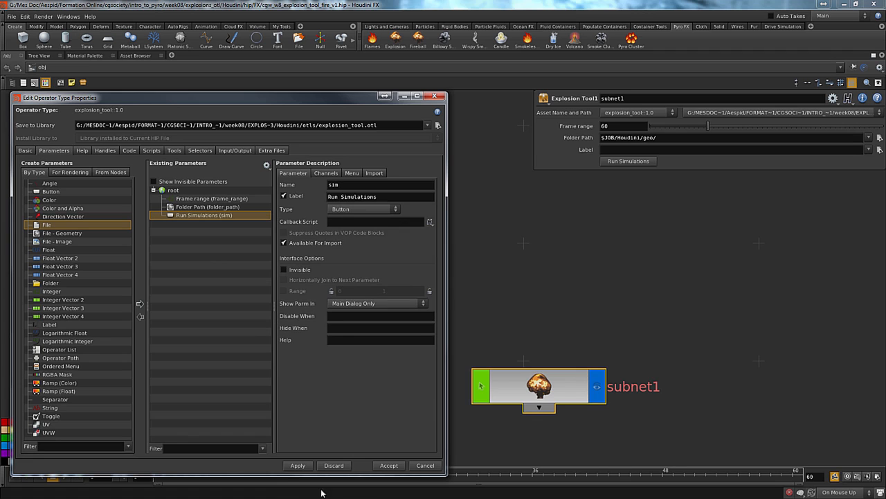
pyautogui.click(386, 466)
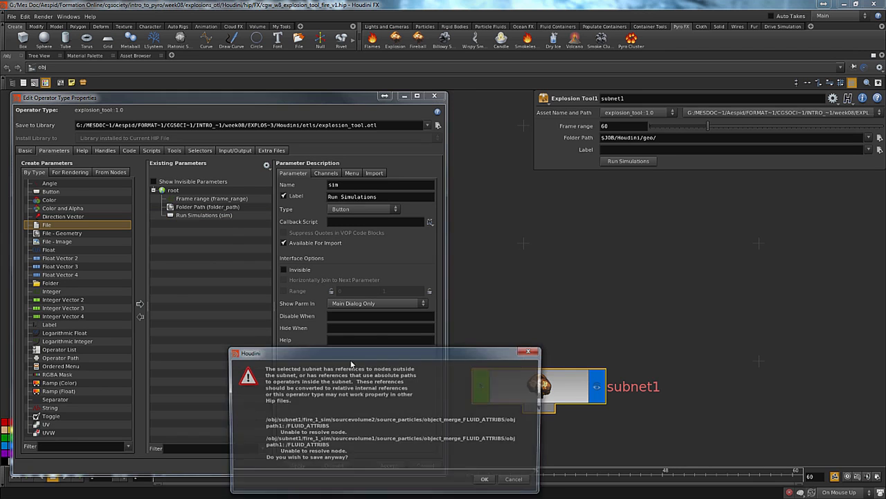
pyautogui.click(487, 482)
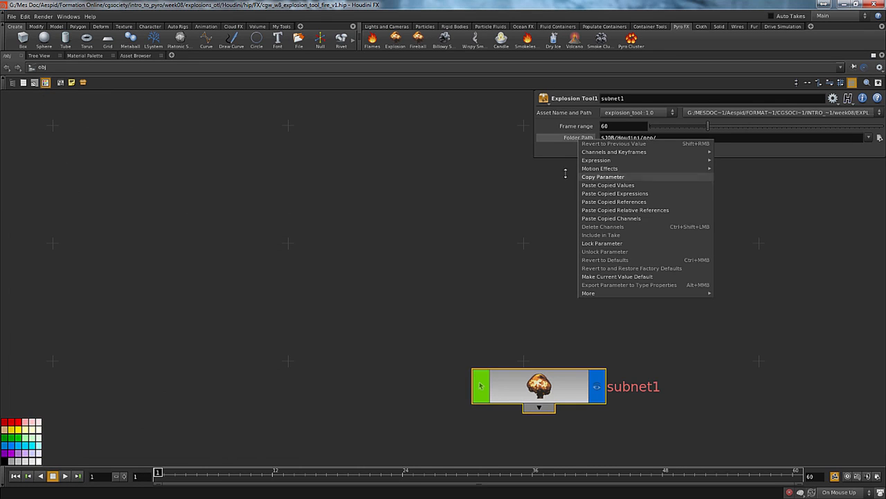
# Copy the Frame range parameter of the Explosion Tool asset
pyautogui.click(465, 293)
pyautogui.moveTo(554, 329); pyautogui.dragTo(385, 236, button='middle')
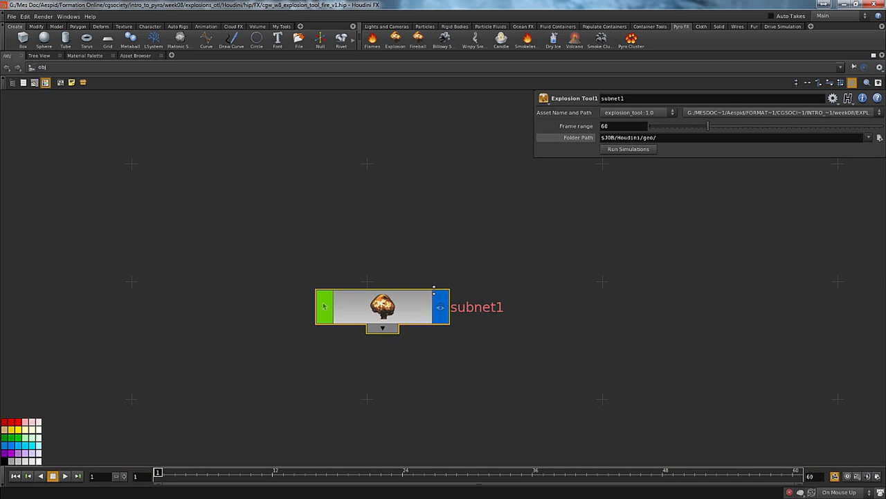
pyautogui.rightClick(582, 128)
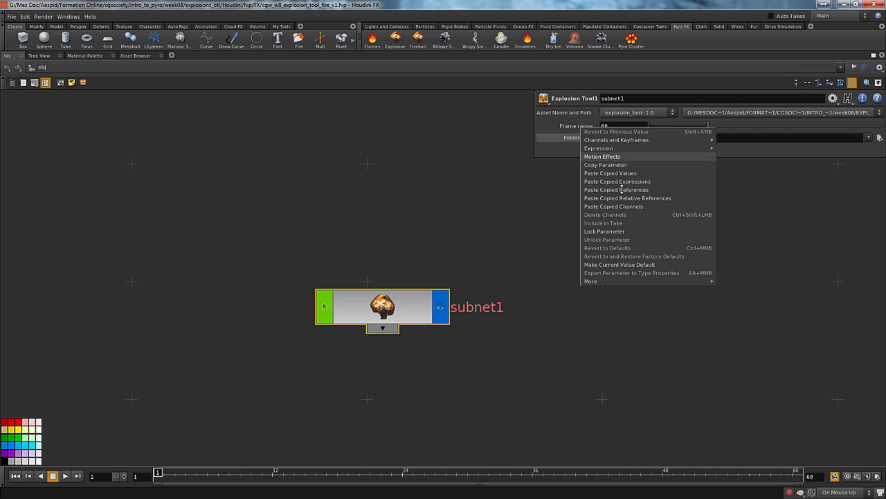
pyautogui.click(617, 165)
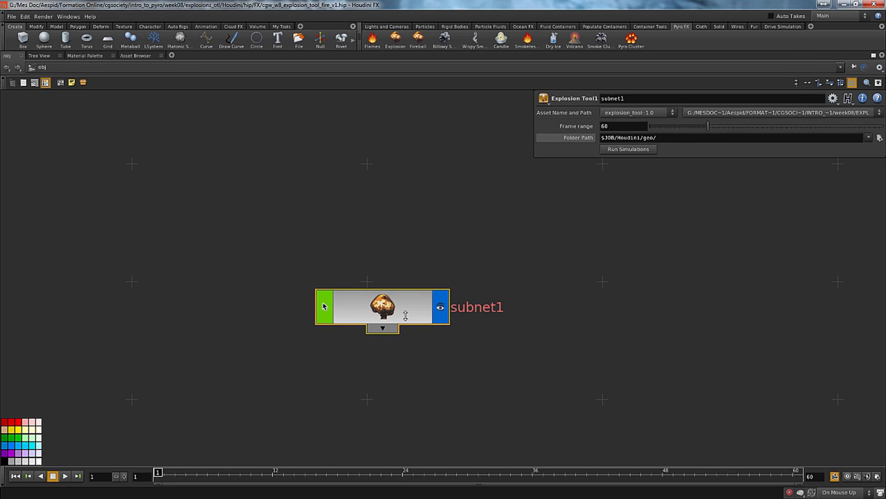
# Link the end frame of the fire_1 geometry output inside the ROP network to the copied Frame range parameter with a relative reference
pyautogui.doubleClick(401, 309)
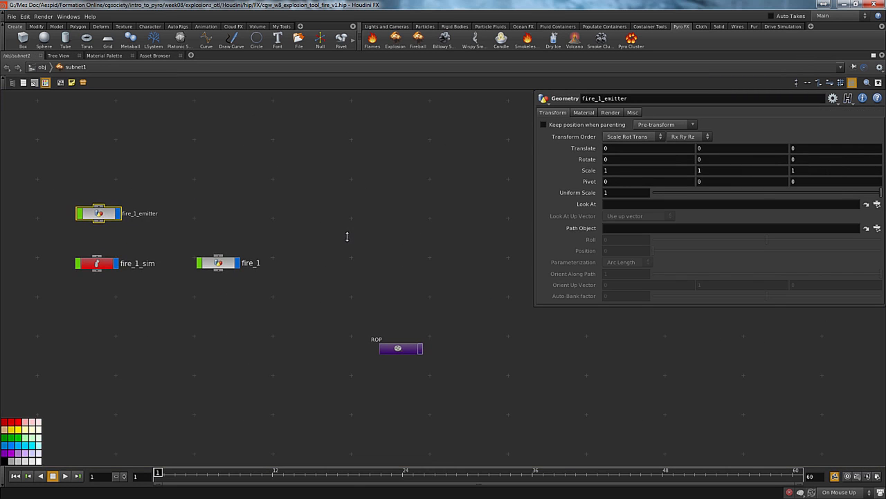
pyautogui.click(414, 355)
pyautogui.doubleClick(414, 354)
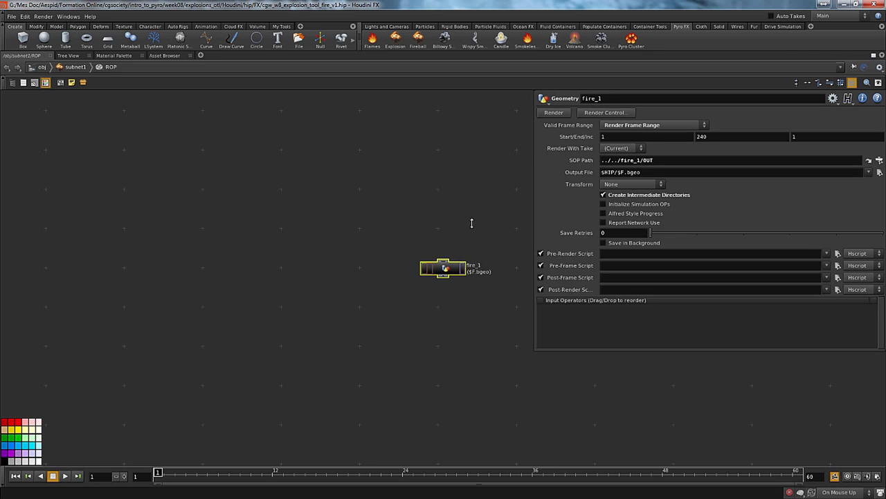
pyautogui.press('h')
pyautogui.rightClick(720, 143)
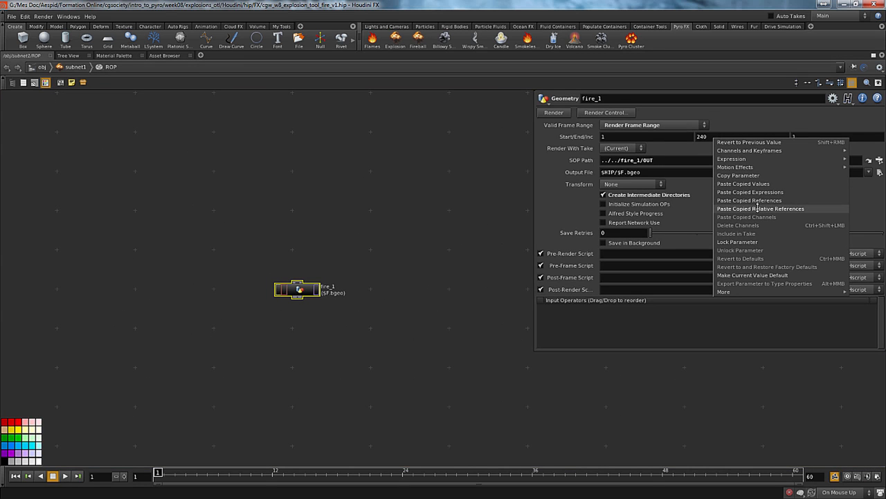
pyautogui.click(759, 209)
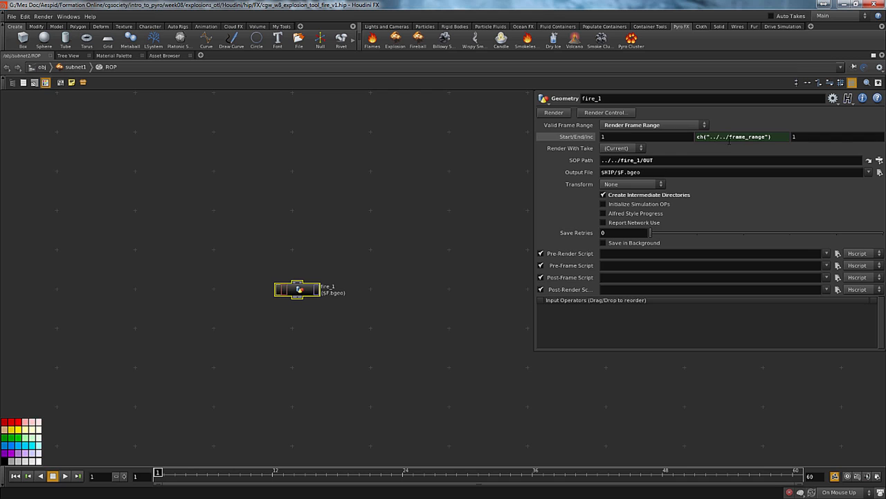
pyautogui.click(555, 137)
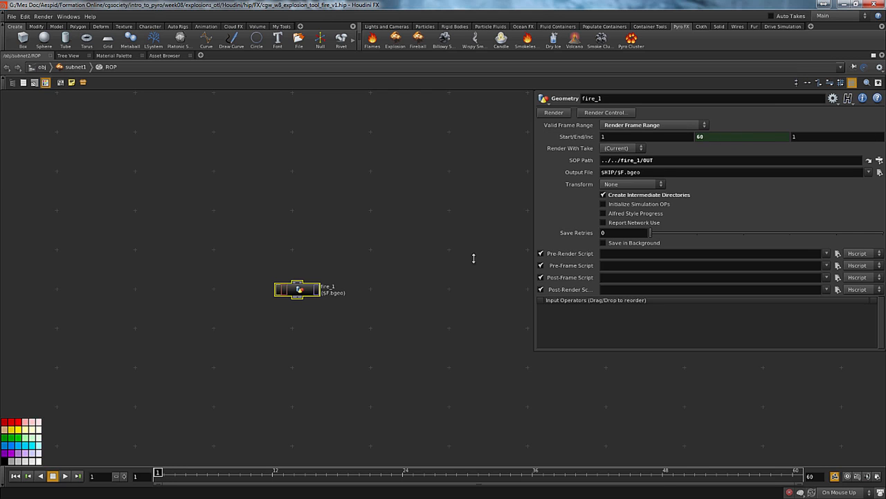
# Make the fire_1 output's SOP Path follow the node's number by setting it to ../../fire_`opdigits(".")`/OUT
pyautogui.moveTo(475, 277); pyautogui.dragTo(472, 241, button='middle')
pyautogui.moveTo(362, 198); pyautogui.dragTo(380, 230, button='middle')
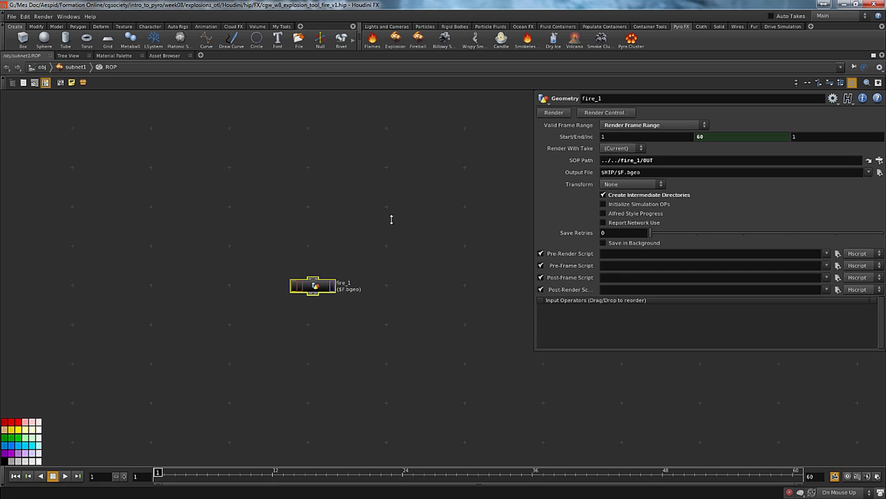
pyautogui.moveTo(392, 218); pyautogui.dragTo(358, 215, button='middle')
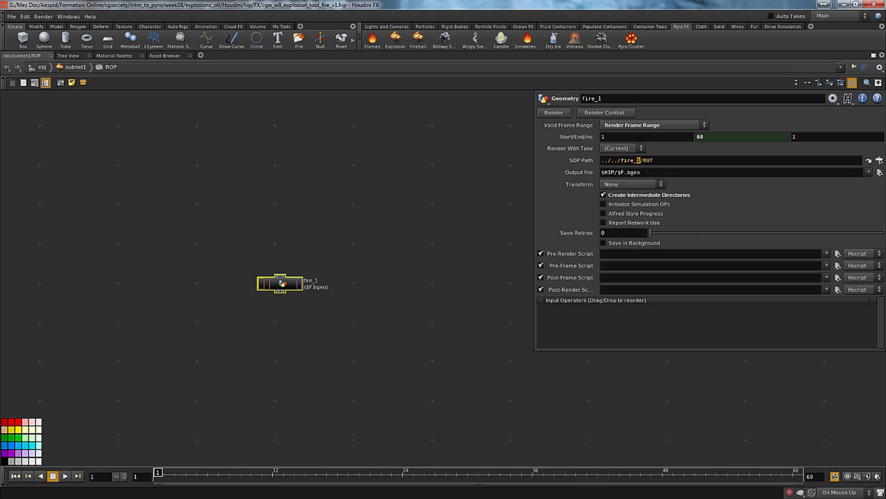
pyautogui.write('``')
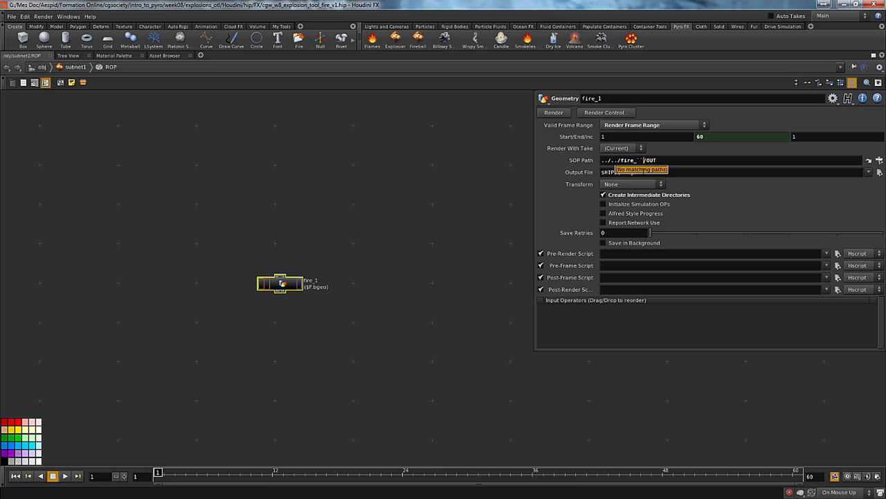
pyautogui.write('opdigits()')
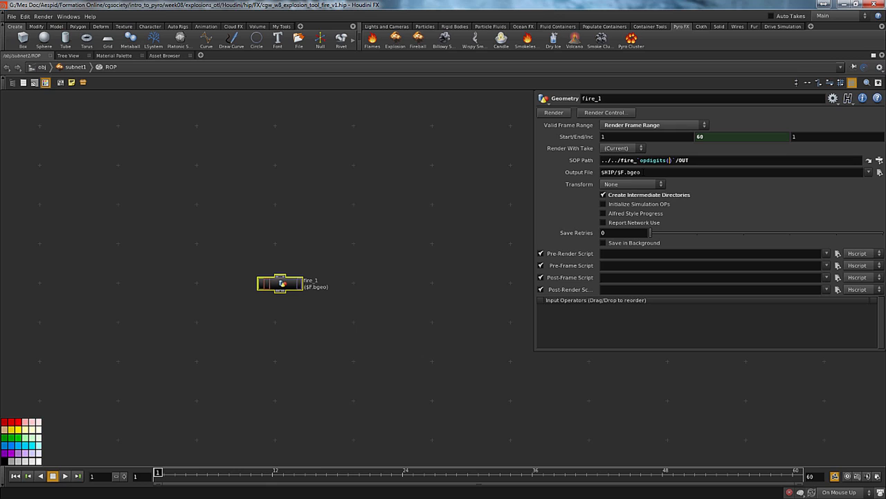
pyautogui.write('""')
pyautogui.write('.')
pyautogui.press('Return')
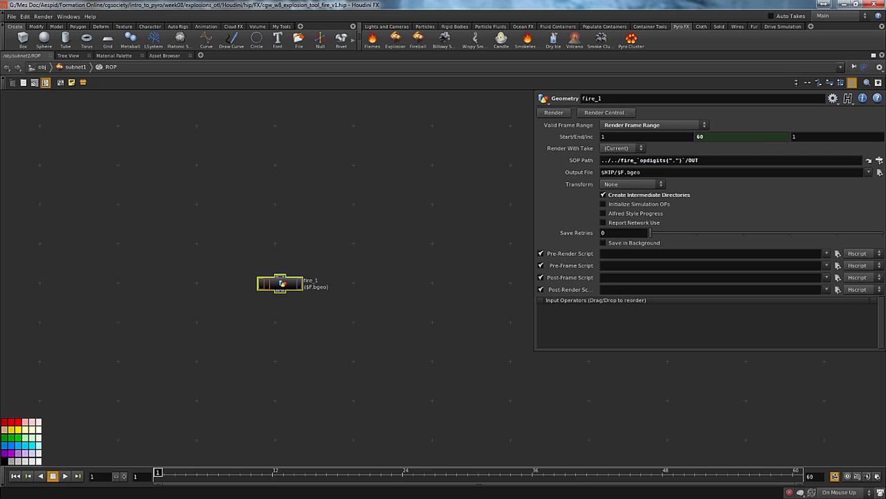
pyautogui.click(579, 160)
pyautogui.click(584, 160)
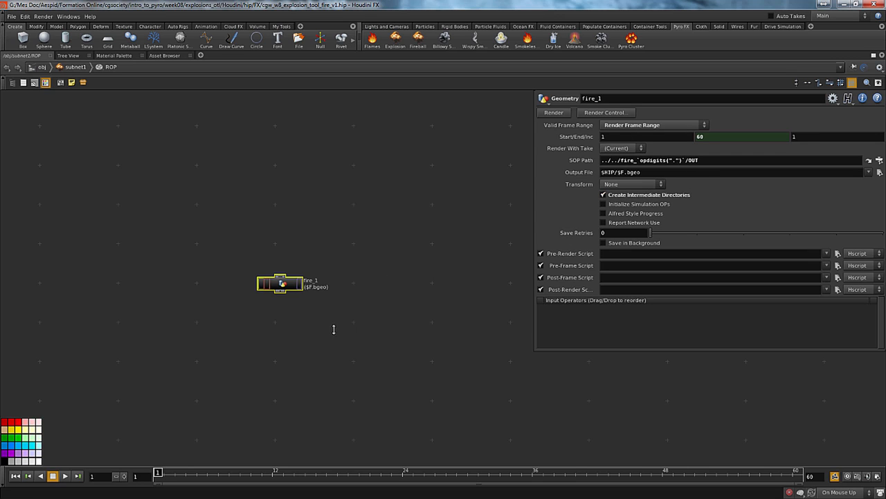
# Test the SOP Path expression on a pasted copy of the fire_1 output node, and delete that copy
pyautogui.hotkey('ctrl', 'v')
pyautogui.click(581, 160)
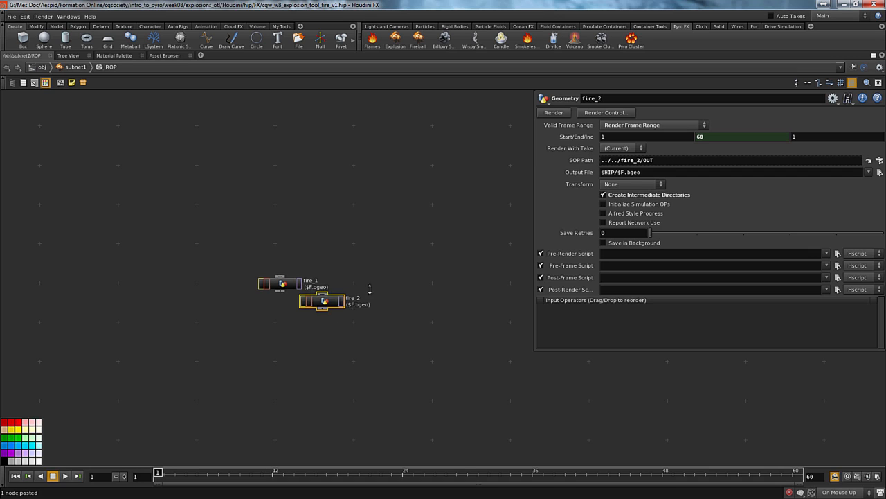
pyautogui.press('Delete')
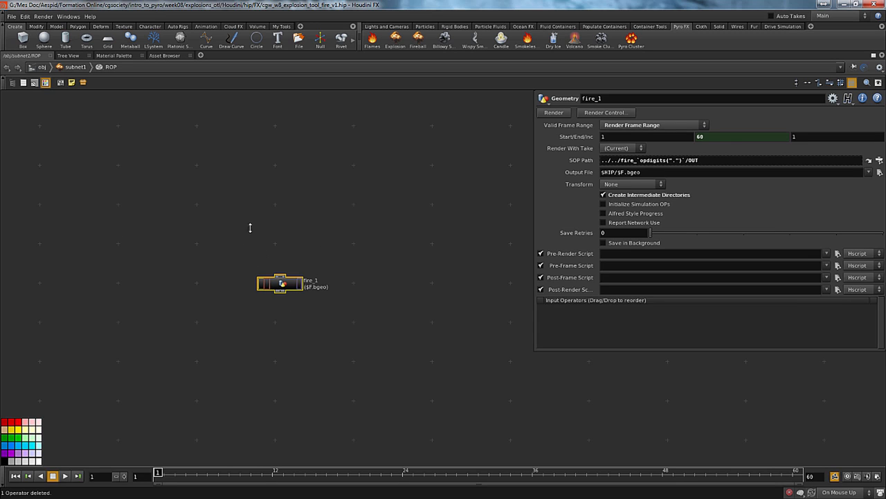
# Add a toggle parameter between Folder Path and Run Simulations in the Explosion Tool's operator type properties
pyautogui.moveTo(414, 219); pyautogui.dragTo(442, 183, button='middle')
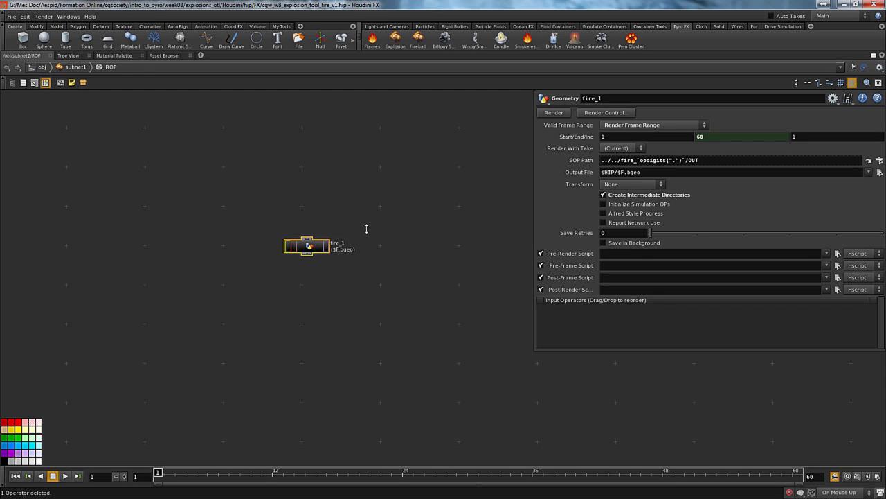
pyautogui.moveTo(360, 315); pyautogui.dragTo(361, 315, button='middle')
pyautogui.press('u')
pyautogui.press('u')
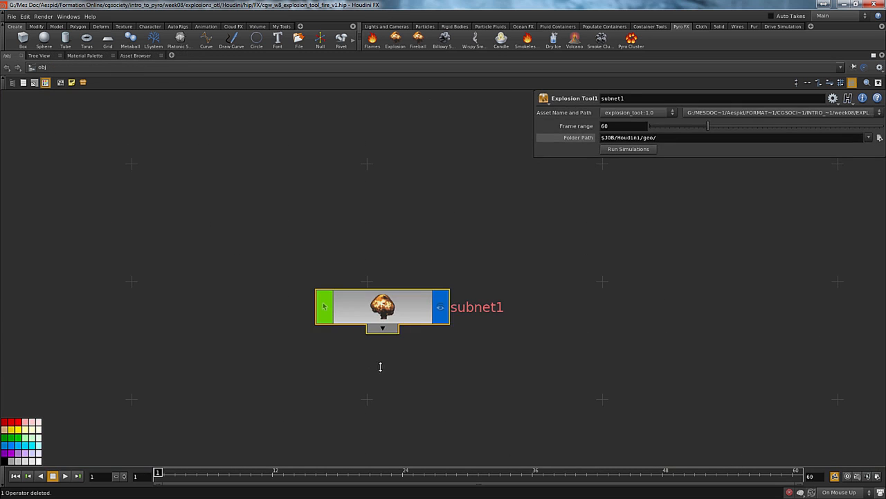
pyautogui.rightClick(375, 346)
pyautogui.click(405, 492)
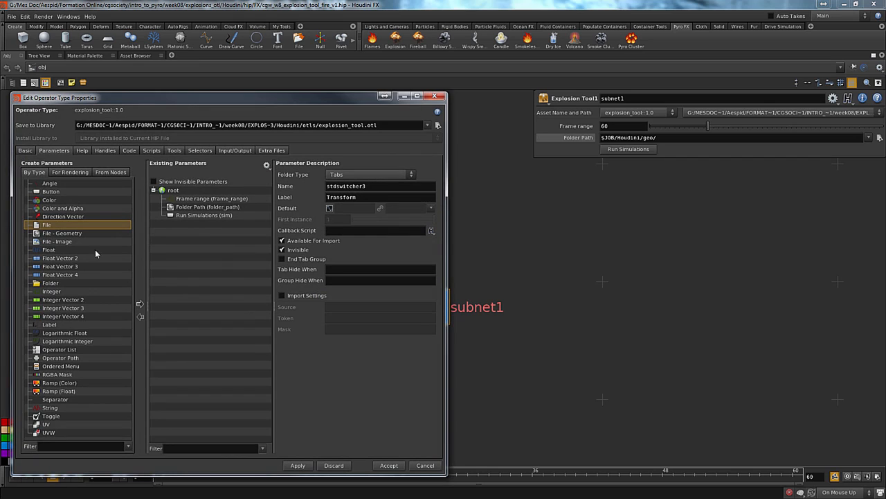
pyautogui.moveTo(50, 417); pyautogui.dragTo(173, 191)
pyautogui.moveTo(189, 223); pyautogui.dragTo(184, 220)
pyautogui.moveTo(346, 185); pyautogui.dragTo(193, 210)
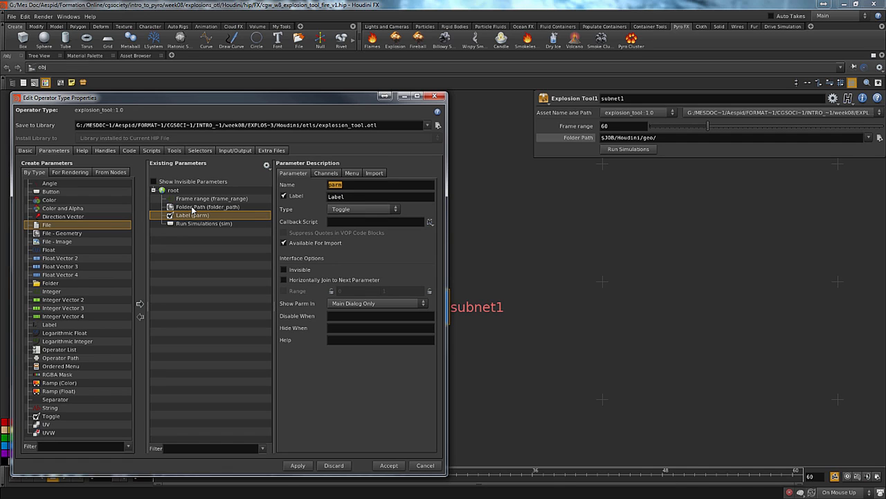
# Name the toggle substeps with the label Save Subteps, and accept the asset changes, saving despite the unresolved references
pyautogui.write('substeps')
pyautogui.press('Tab')
pyautogui.write('Save Subs')
pyautogui.press('BackSpace')
pyautogui.write('teps')
pyautogui.press('Return')
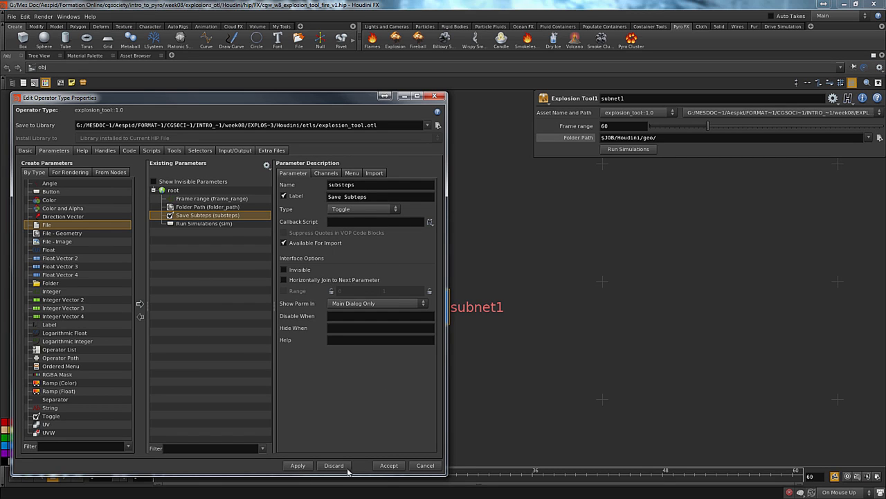
pyautogui.click(389, 465)
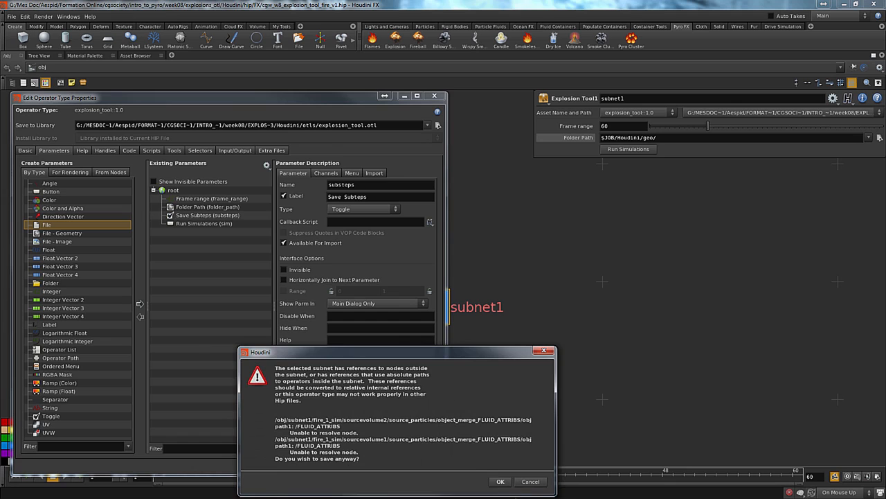
pyautogui.click(500, 482)
# Begin the frame increment expression of the fire_1 output in the ROP network as if(ch("../../substeps"))
pyautogui.doubleClick(401, 306)
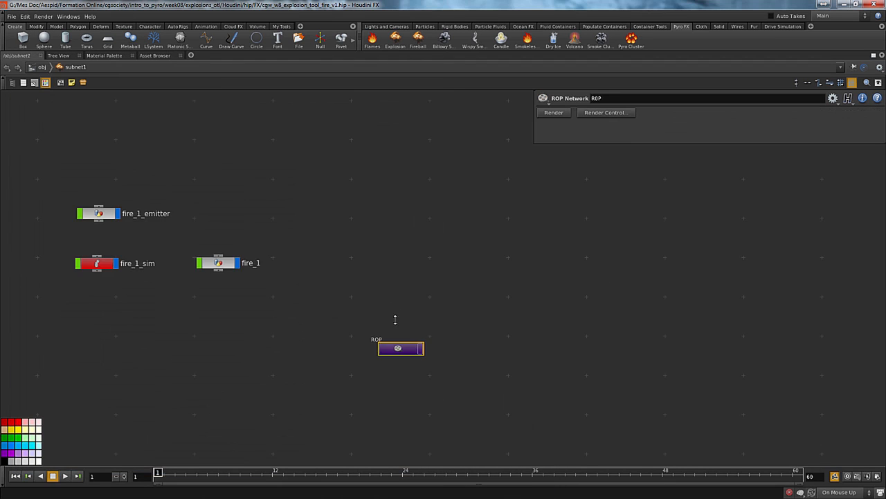
pyautogui.doubleClick(409, 348)
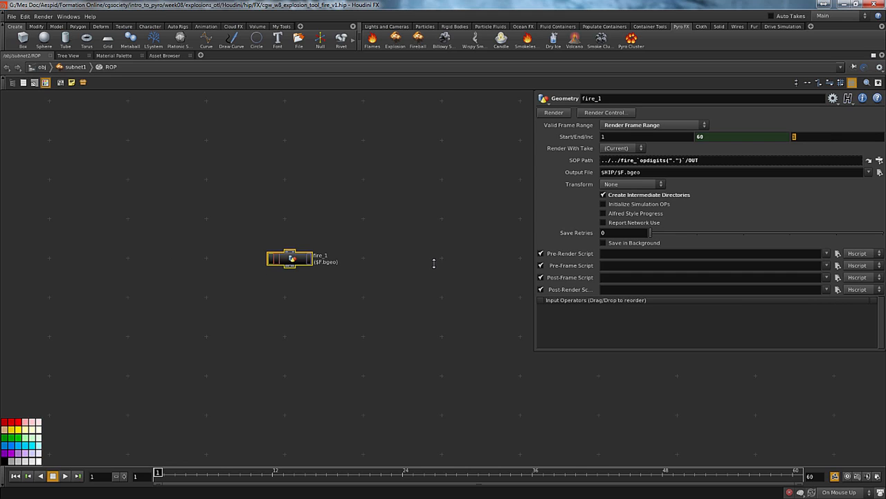
pyautogui.write('if')
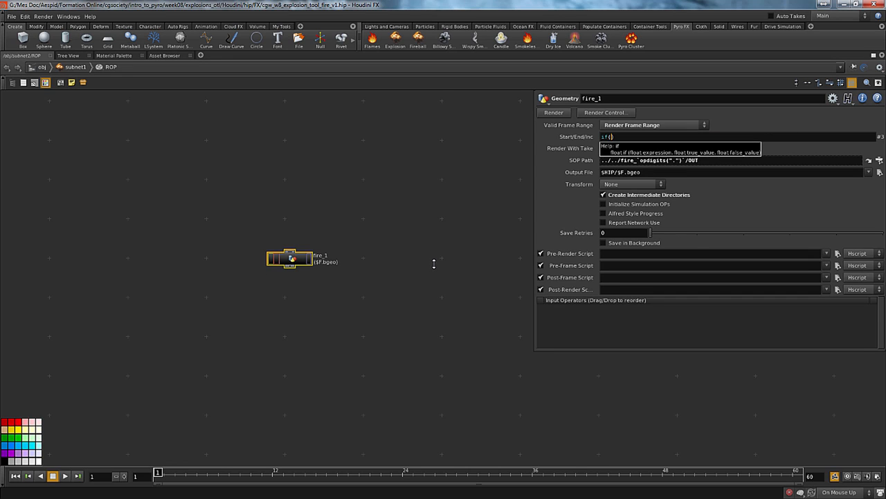
pyautogui.write('(ch')
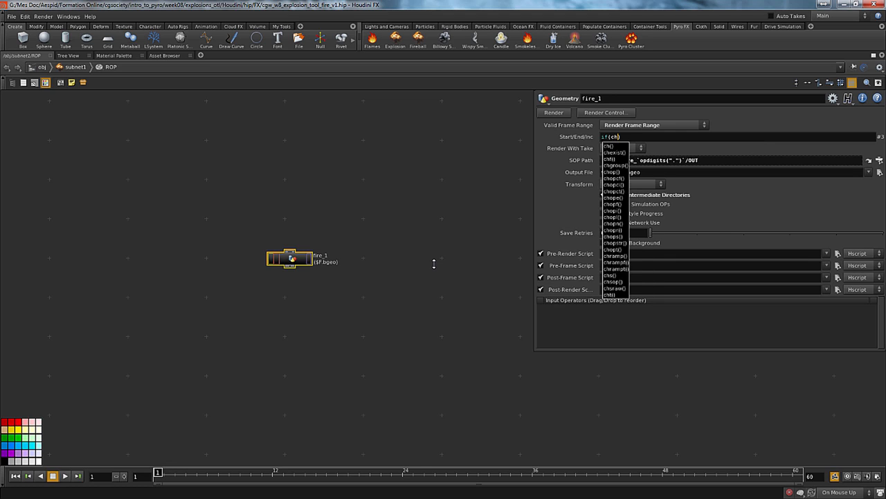
pyautogui.write('(')
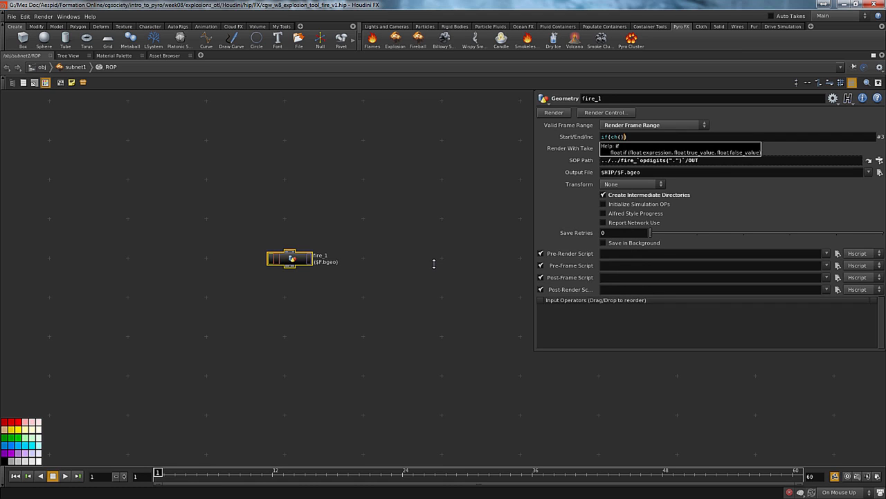
pyautogui.press('Left')
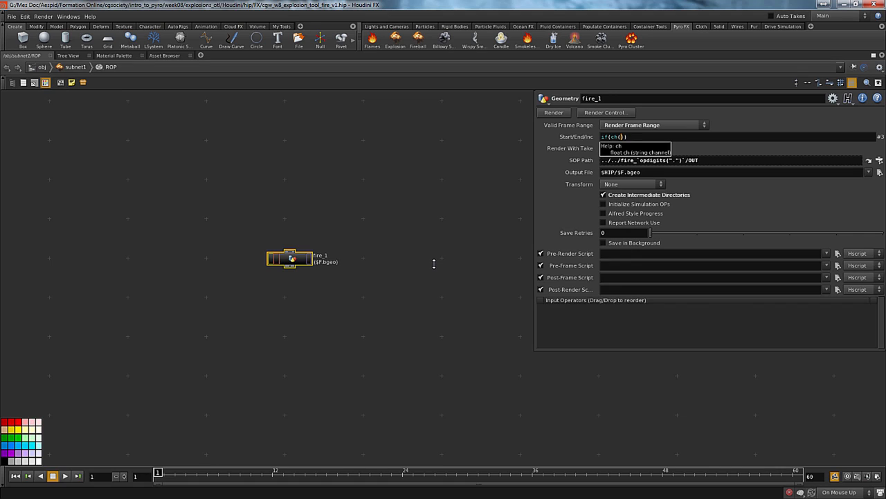
pyautogui.write('""')
pyautogui.write('../../')
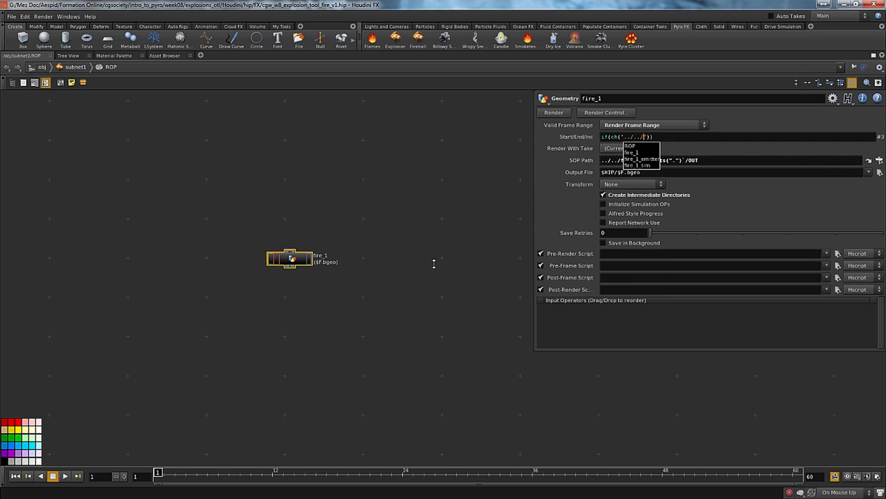
pyautogui.write('s')
pyautogui.press('Down')
pyautogui.press('Down')
pyautogui.press('Down')
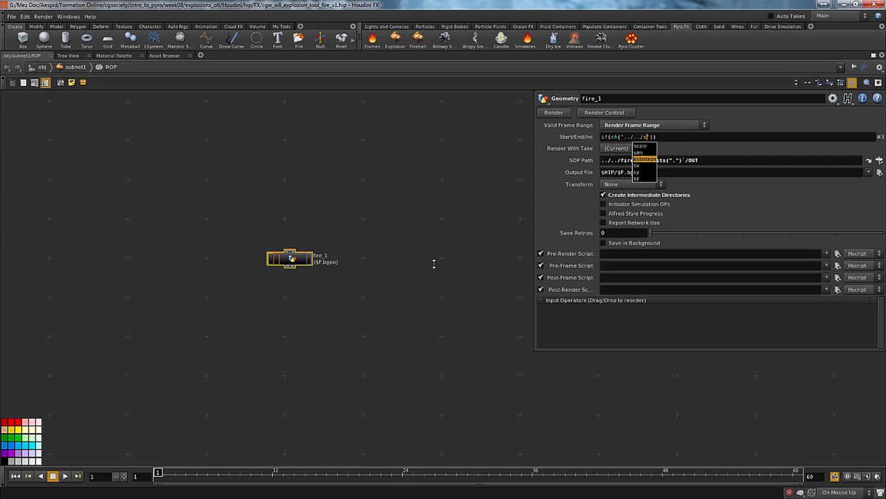
pyautogui.press('Return')
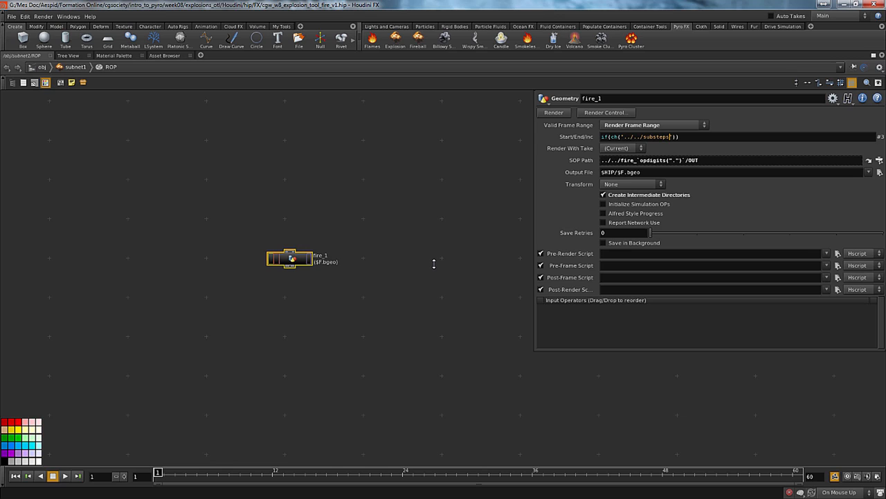
# Extend the fire_1 output's frame increment expression to if(ch("../../substeps") == 0, 1, 1/ch), leaving the second channel reference open
pyautogui.press('Right')
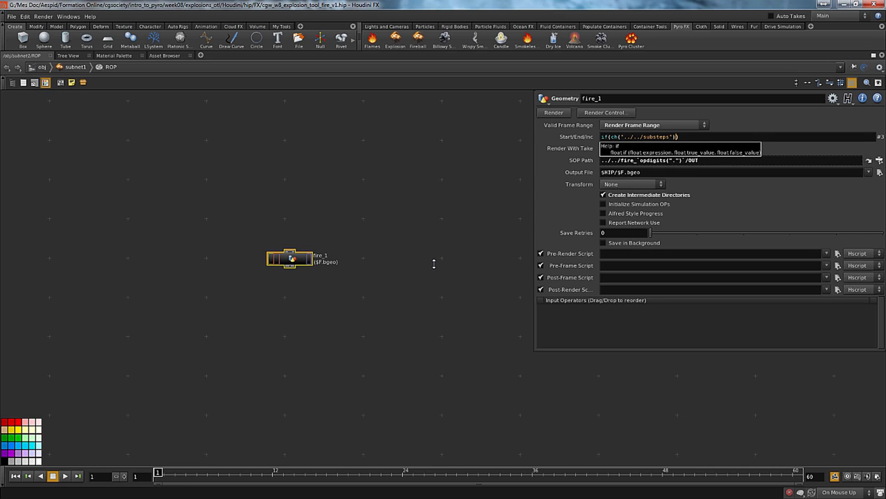
pyautogui.write('== 0, 1, 1/ch')
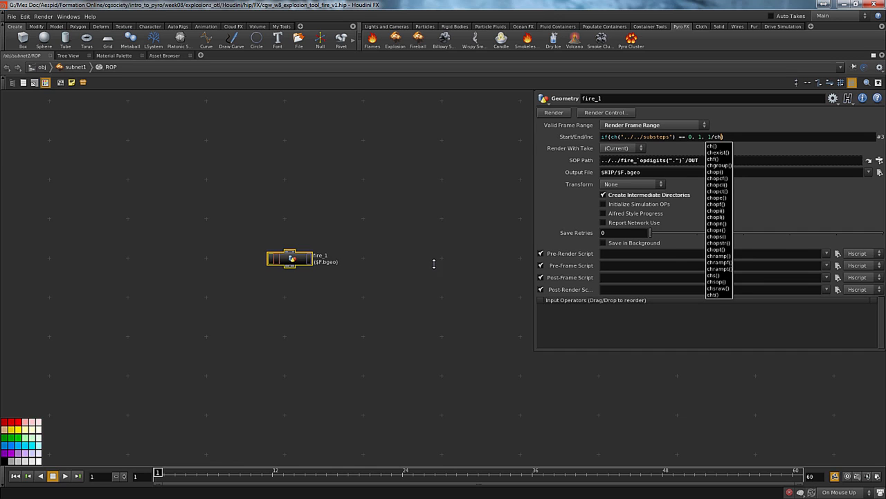
pyautogui.click(428, 240)
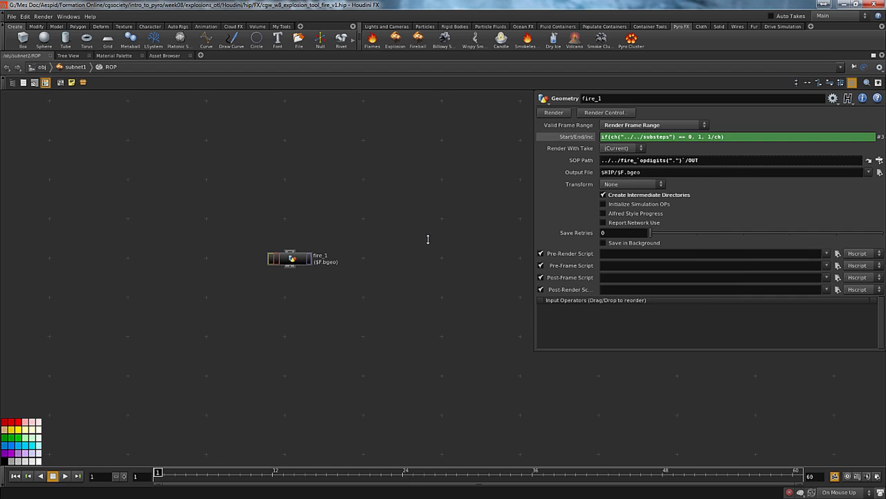
# Rename the Save Subteps toggle to save_substeps in the Explosion Tool's type properties and apply it, saving despite the unresolved references
pyautogui.press('u')
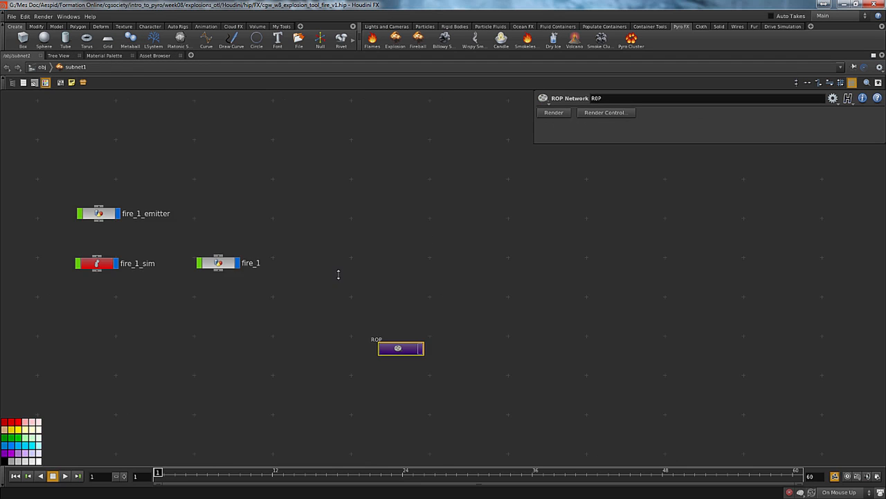
pyautogui.press('i')
pyautogui.press('u')
pyautogui.press('u')
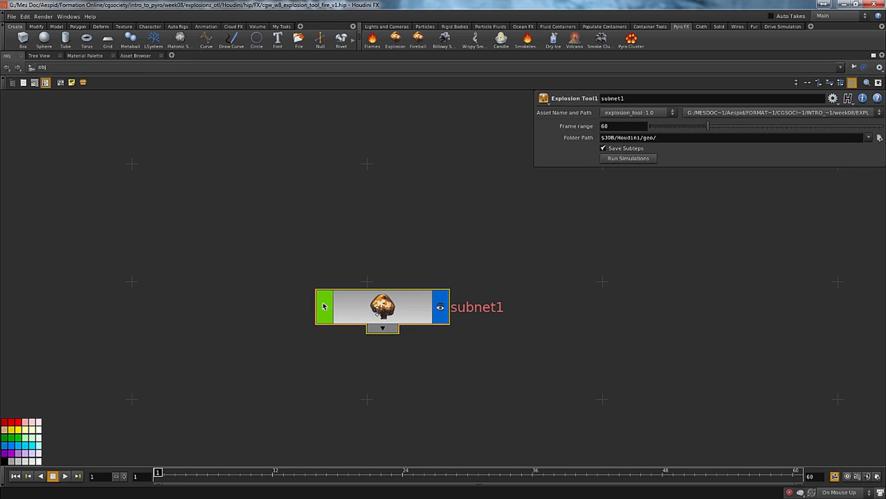
pyautogui.rightClick(380, 308)
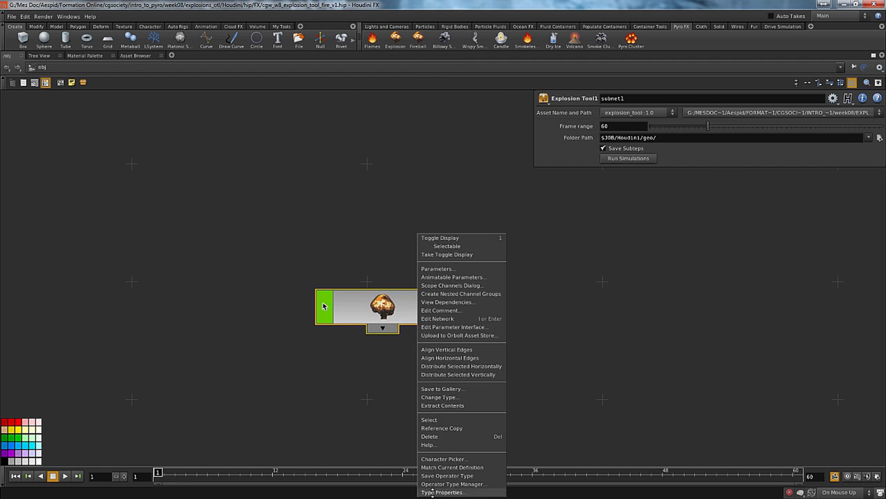
pyautogui.click(436, 491)
pyautogui.click(209, 216)
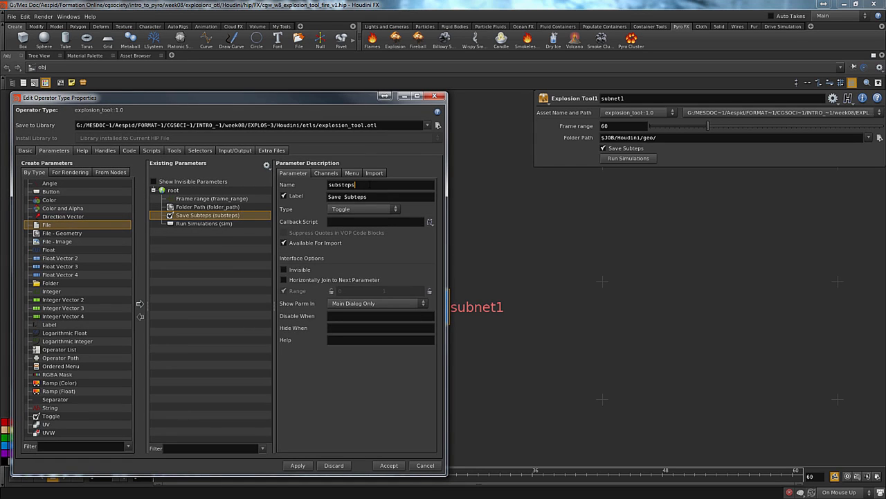
pyautogui.write('save_')
pyautogui.press('Return')
pyautogui.click(298, 465)
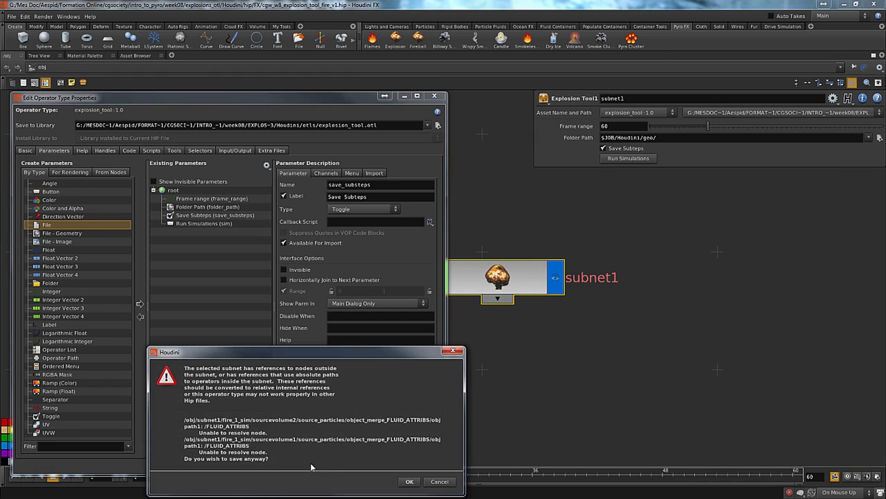
pyautogui.click(411, 483)
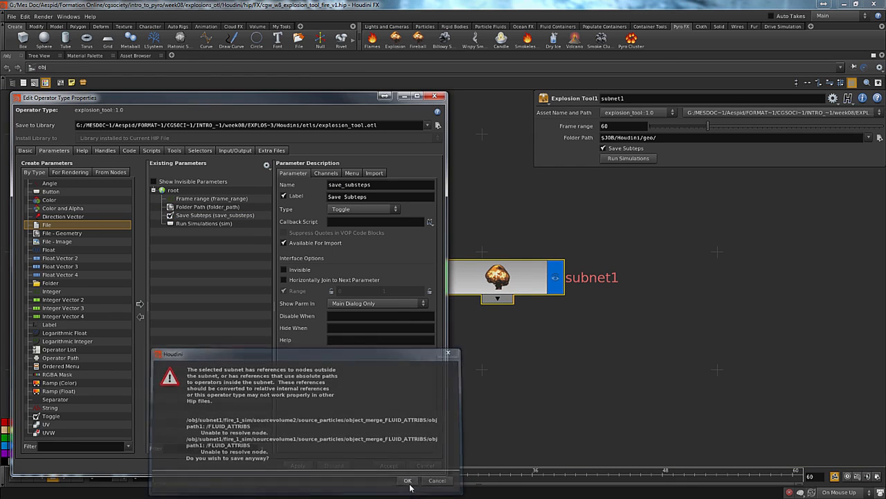
# Check which toggle name the fire_1 output's increment expression references inside the ROP network, and return to the object level
pyautogui.doubleClick(513, 280)
pyautogui.moveTo(523, 378); pyautogui.dragTo(595, 441)
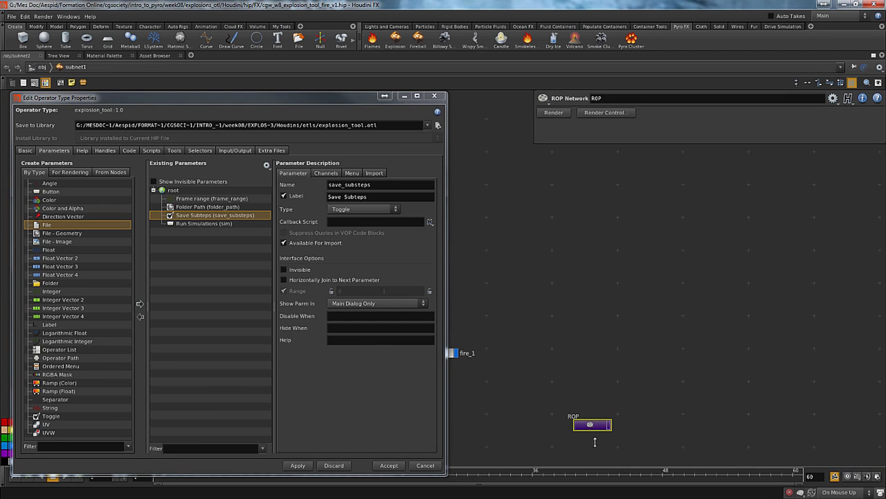
pyautogui.doubleClick(585, 424)
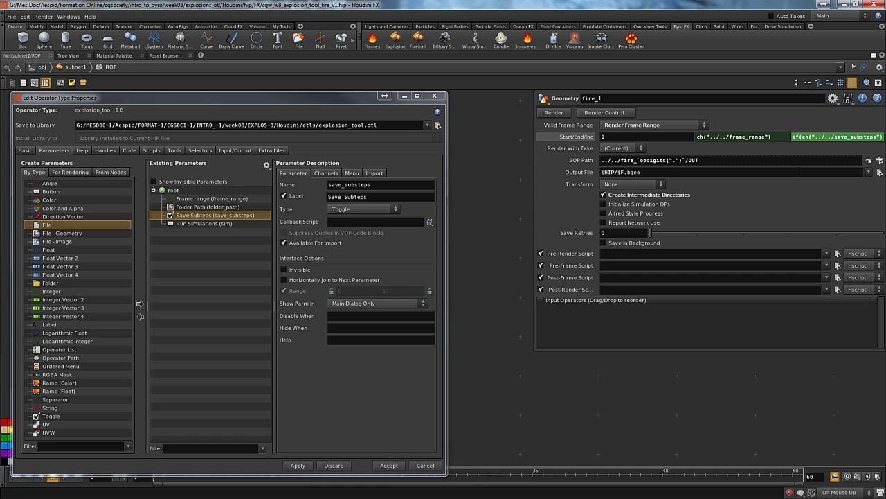
pyautogui.press('u')
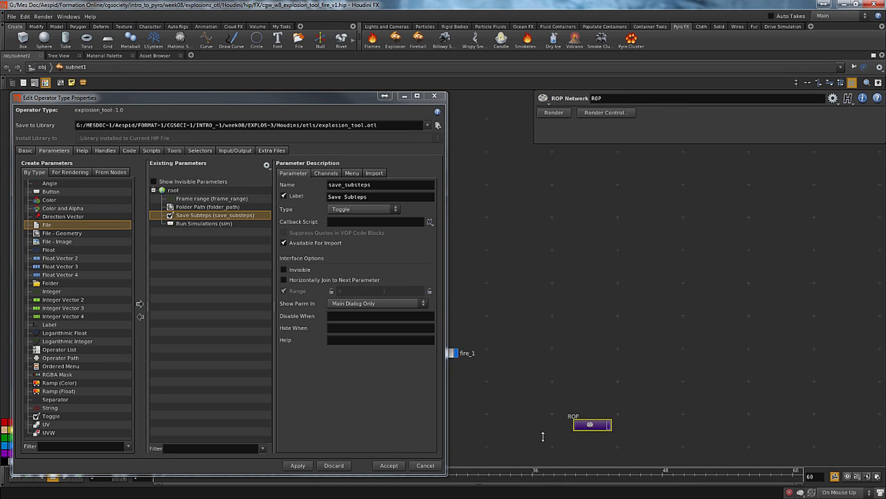
pyautogui.press('u')
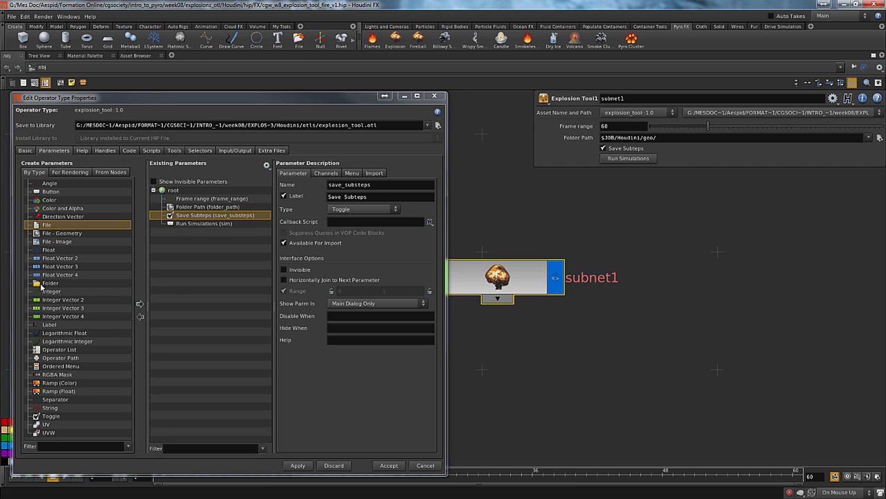
# Add an integer parameter between Save Subteps and Run Simulations, with the name substeps and the label Substeps
pyautogui.moveTo(41, 291); pyautogui.dragTo(171, 225)
pyautogui.write('sub')
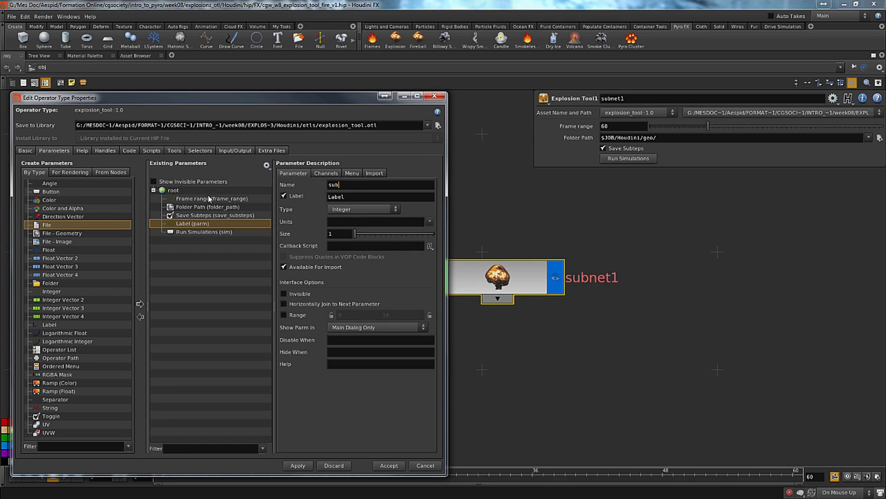
pyautogui.write('steps')
pyautogui.press('Tab')
pyautogui.write('Substeps')
pyautogui.press('Return')
# Enable the Substeps parameter's range with a minimum of 1, and set its default value to 2
pyautogui.click(285, 315)
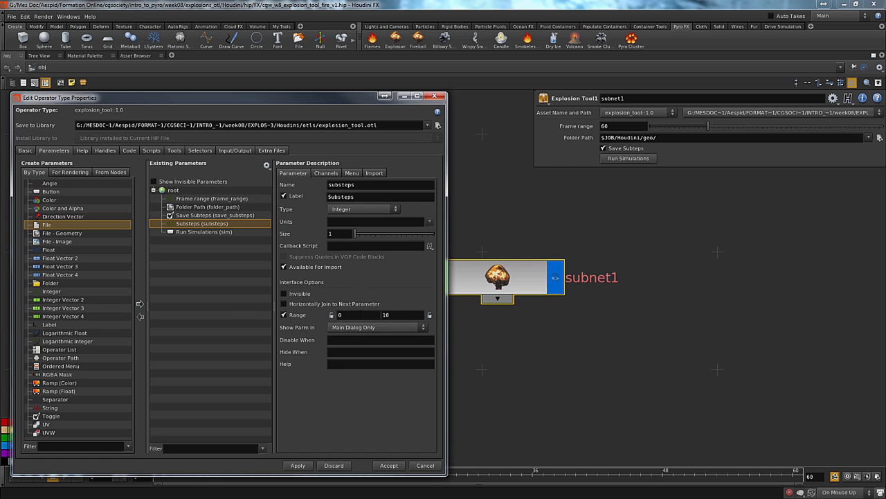
pyautogui.write('1')
pyautogui.click(326, 173)
pyautogui.write('2')
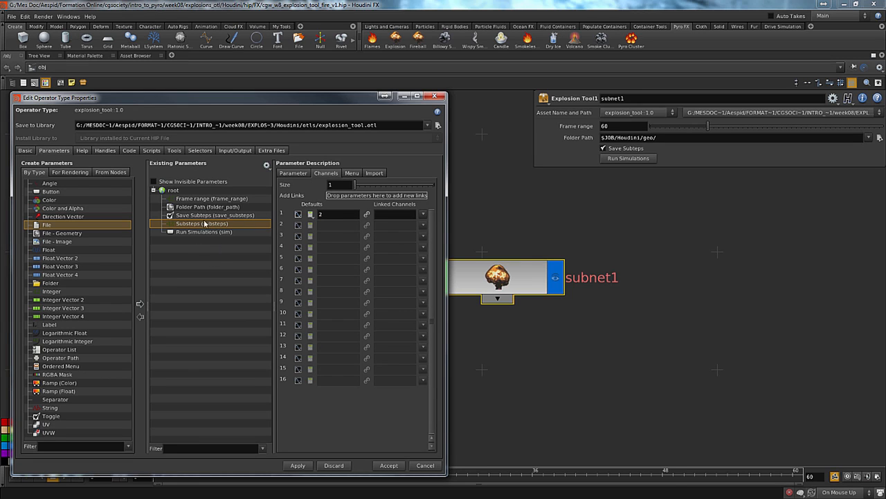
# Set the Substeps parameter's Hide When condition to { save_substeps == 0 } and apply it, saving despite the unresolved references
pyautogui.click(292, 172)
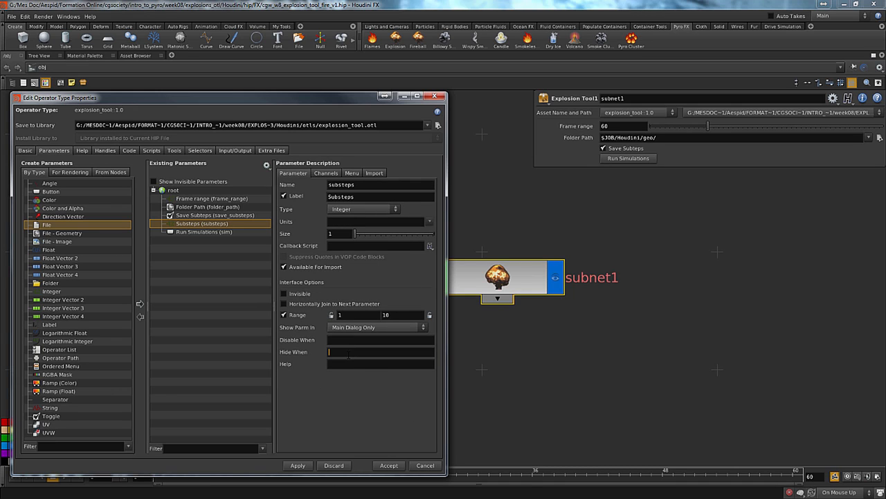
pyautogui.write('{  }')
pyautogui.press('Left')
pyautogui.press('Left')
pyautogui.click(205, 215)
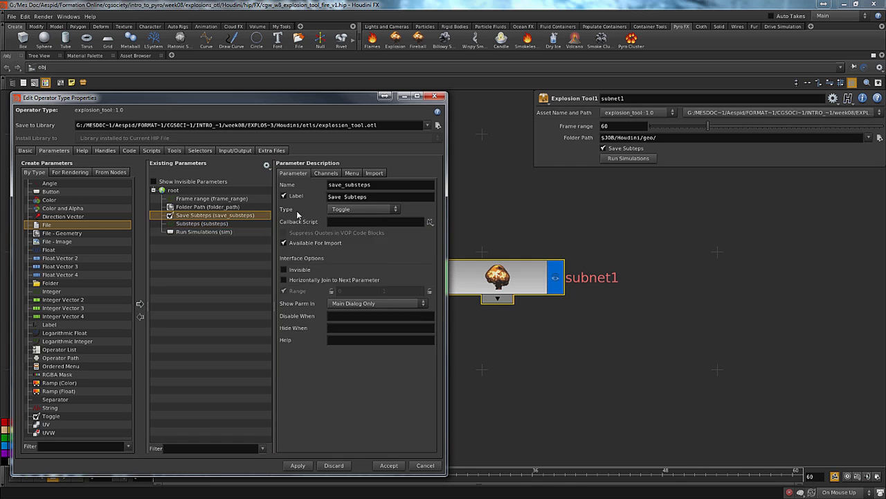
pyautogui.click(200, 224)
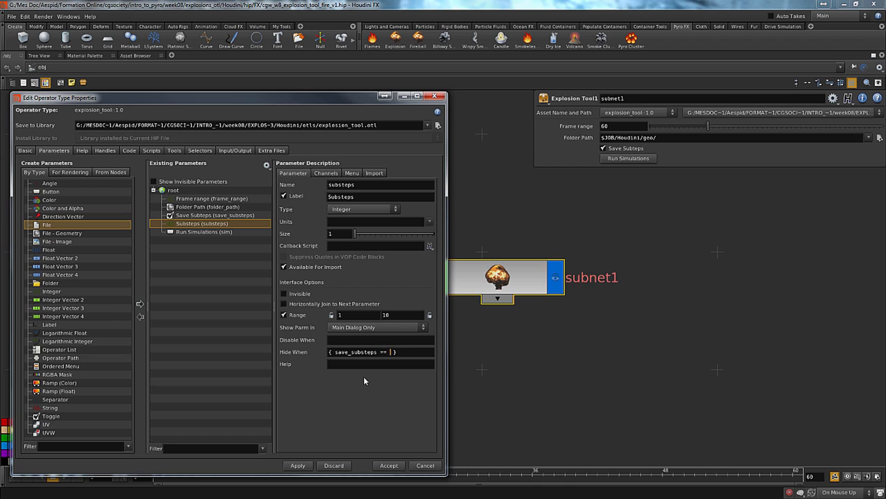
pyautogui.write('0')
pyautogui.click(298, 465)
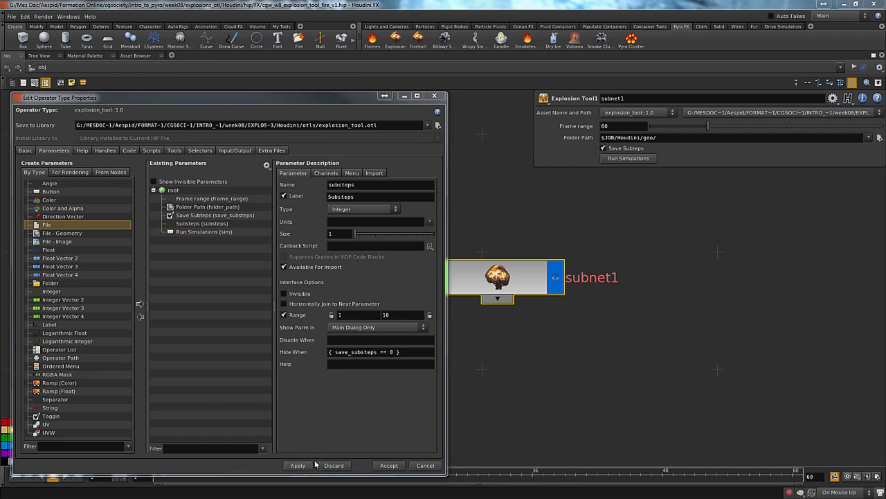
pyautogui.click(416, 487)
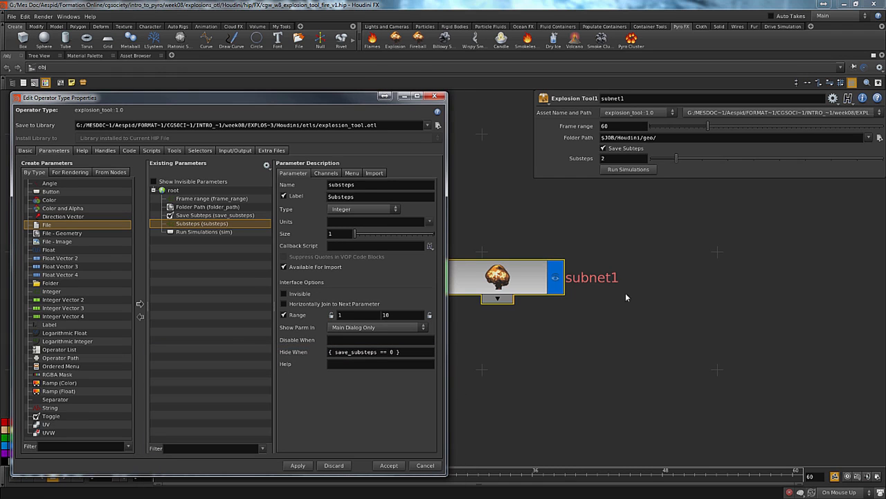
# Test the Substeps hide condition by switching Save Subteps off and on twice on the Explosion Tool, leaving it enabled
pyautogui.click(634, 147)
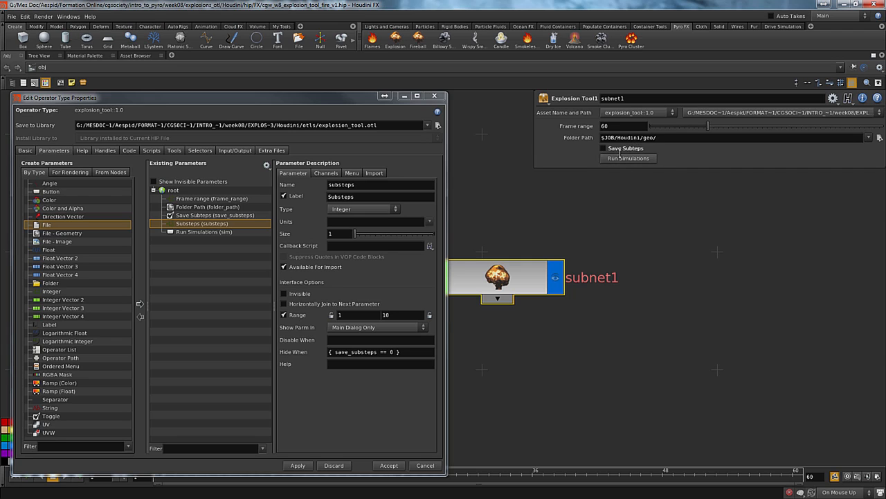
pyautogui.click(619, 150)
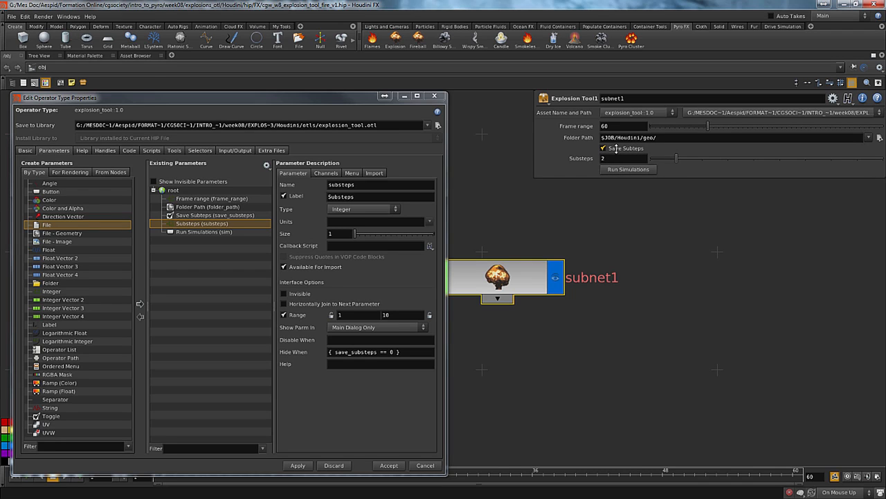
pyautogui.click(614, 149)
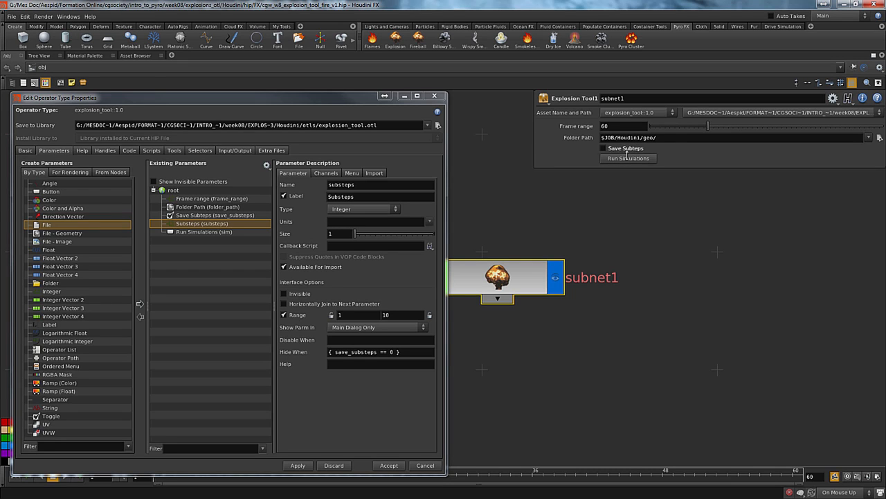
pyautogui.click(625, 149)
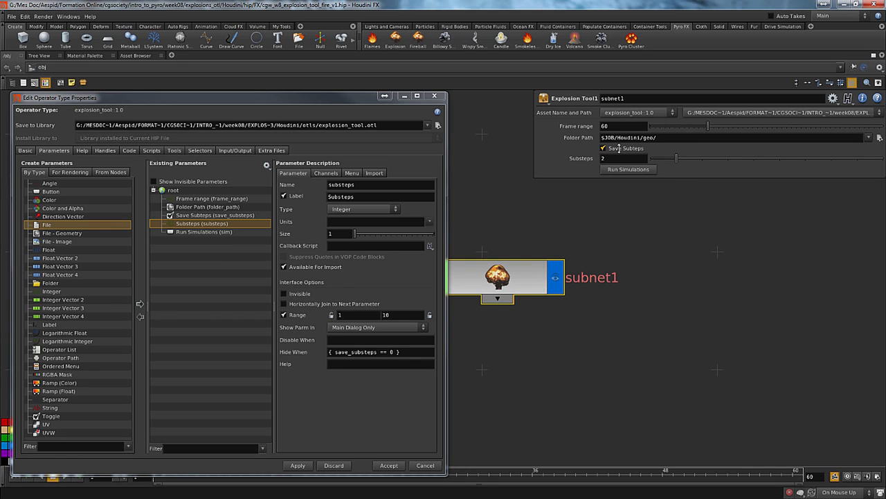
# Enter the Explosion Tool's network and accept the operator type properties, saving despite the unresolved references
pyautogui.doubleClick(497, 277)
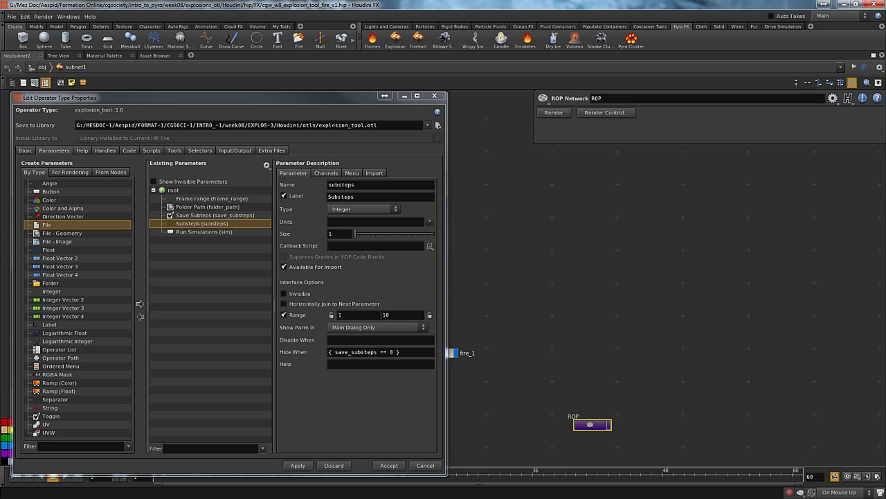
pyautogui.click(399, 466)
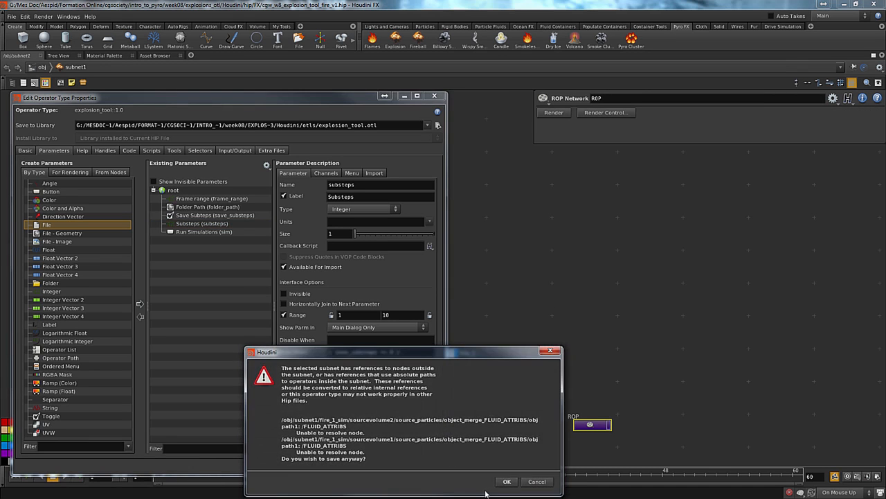
pyautogui.click(507, 482)
# Complete the fire_1 output's frame increment expression in the ROP network as if(ch("../../save_substeps") == 0, 1, 1/ch("../../substeps"))
pyautogui.doubleClick(589, 424)
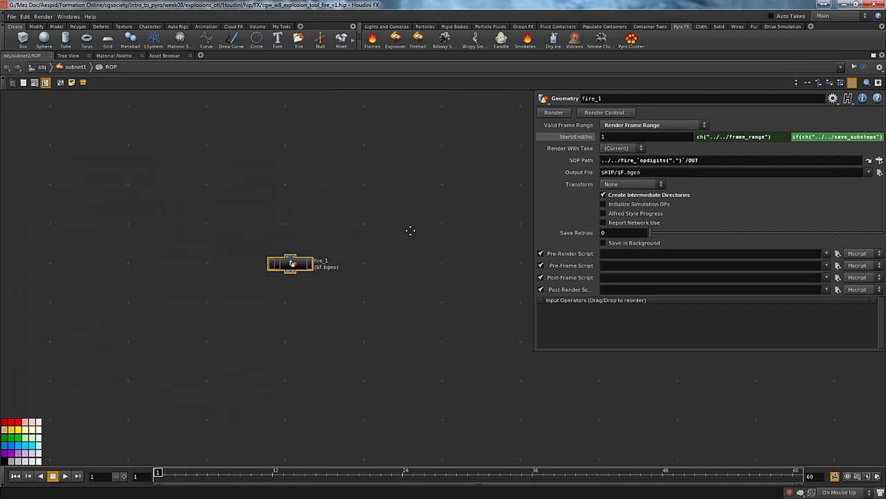
pyautogui.click(800, 138)
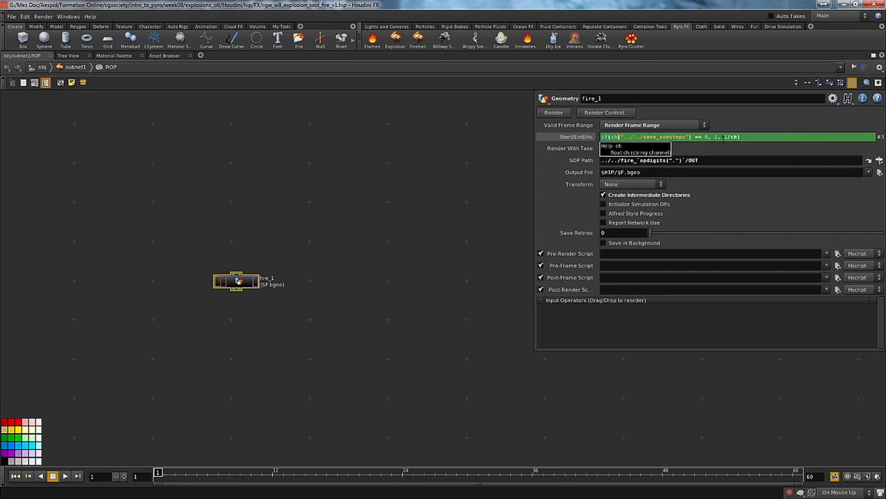
pyautogui.click(736, 138)
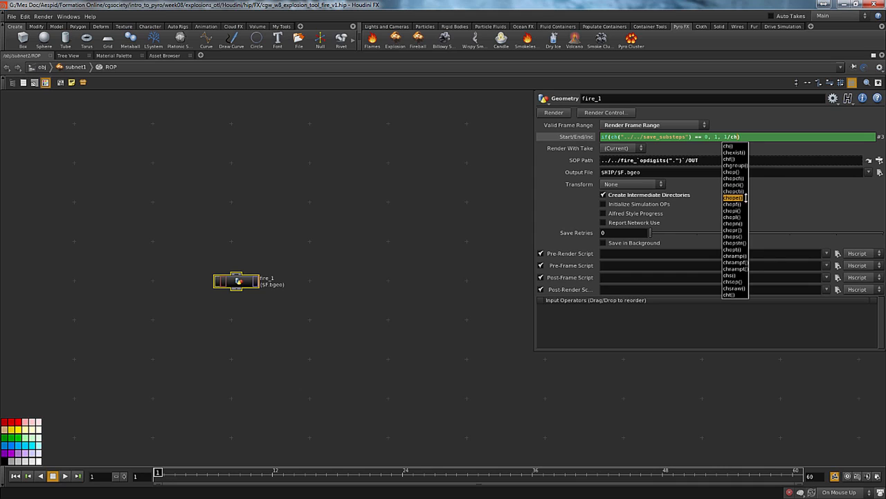
pyautogui.press('Return')
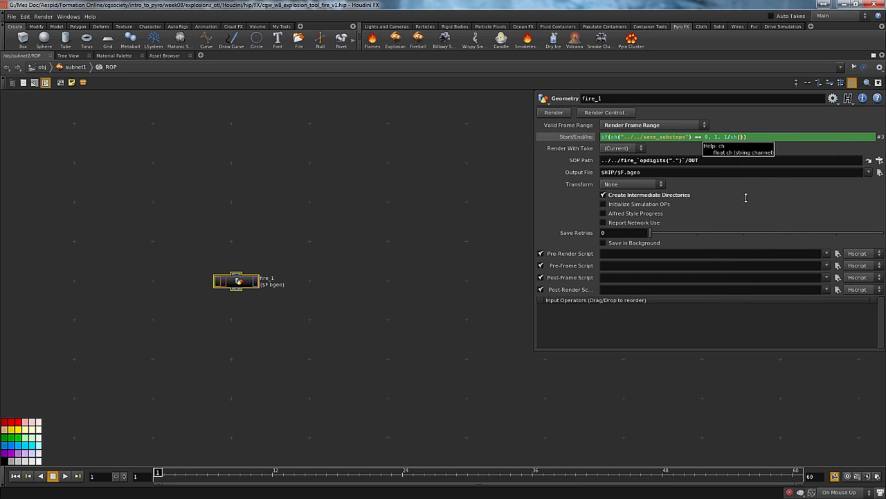
pyautogui.write('""../../')
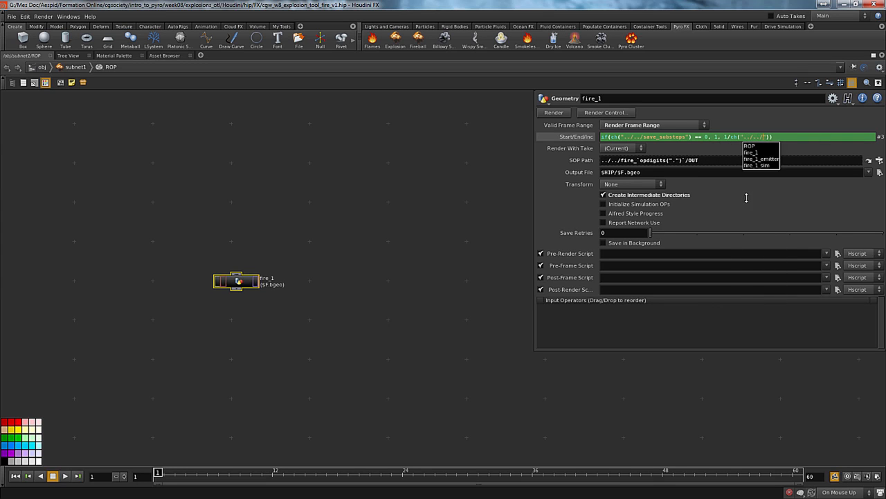
pyautogui.write('s')
pyautogui.press('Down')
pyautogui.press('Down')
pyautogui.press('Down')
pyautogui.press('Down')
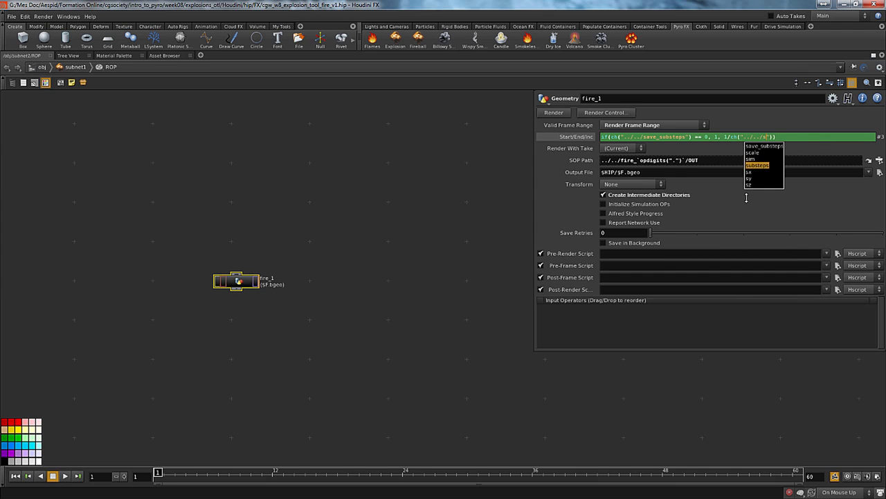
pyautogui.press('Return')
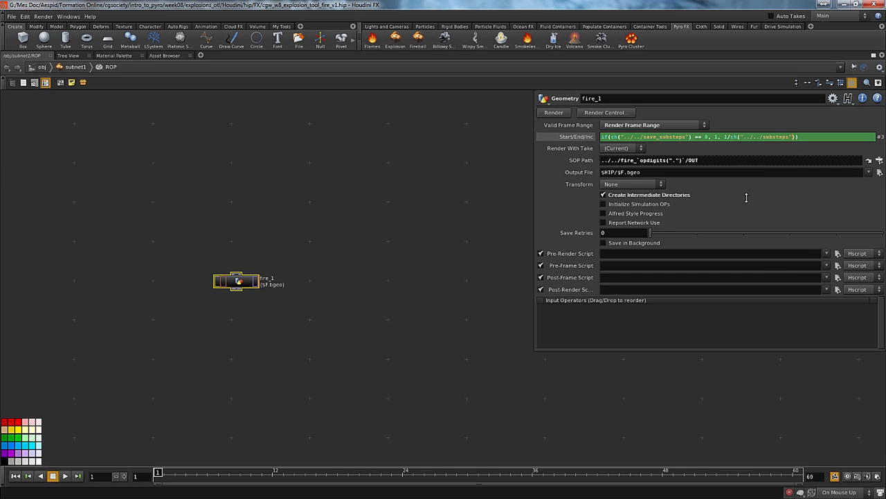
pyautogui.press('Return')
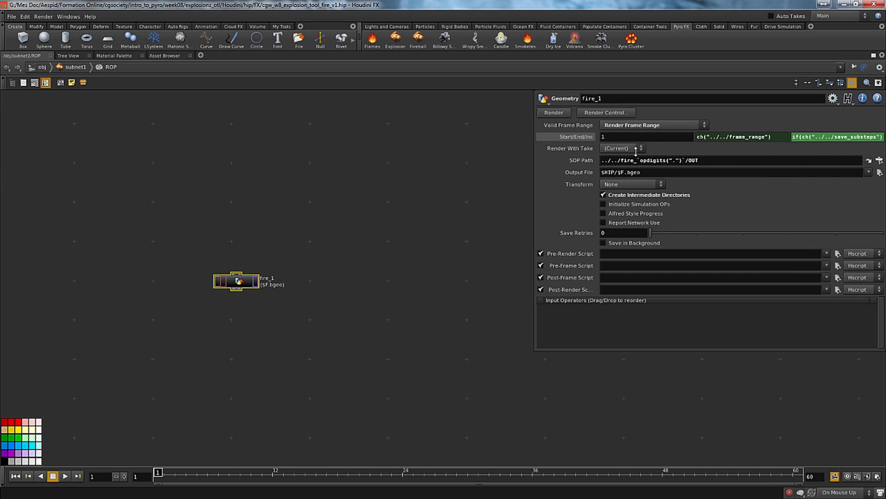
# Switch off Save Subteps on the Explosion Tool and check the evaluated frame increment on the fire_1 output
pyautogui.click(574, 137)
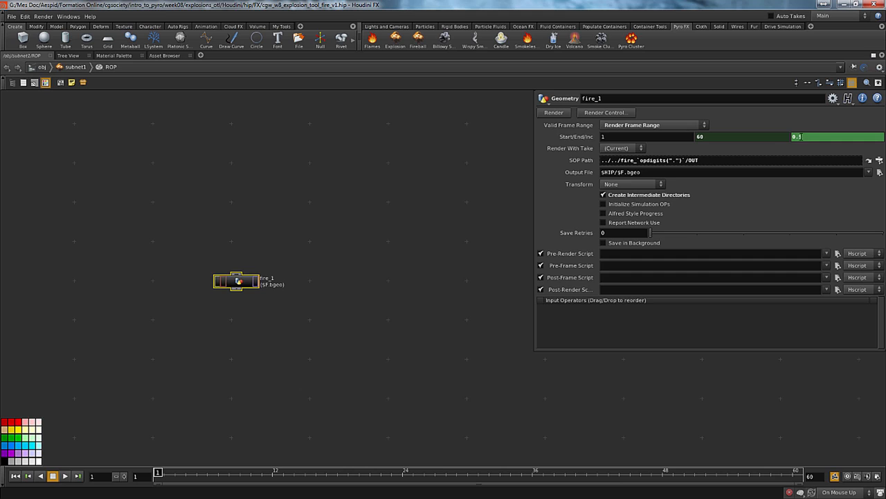
pyautogui.click(348, 332)
pyautogui.press('u')
pyautogui.press('u')
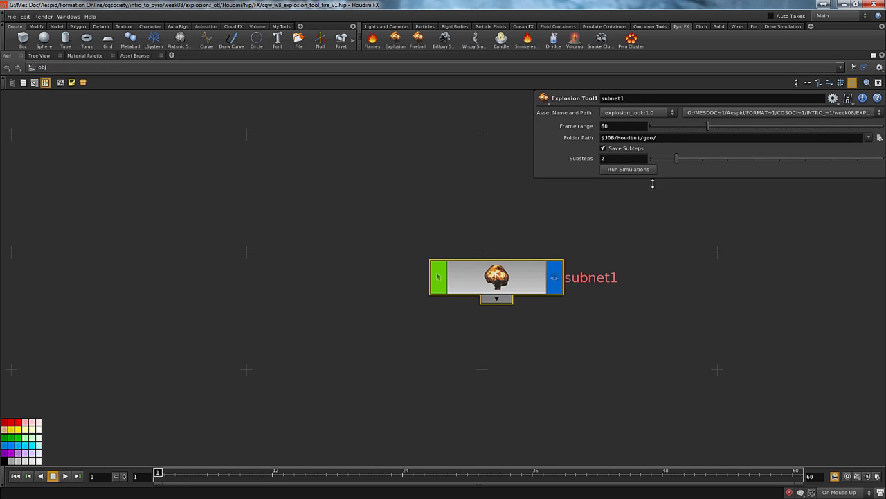
pyautogui.press('i')
pyautogui.press('i')
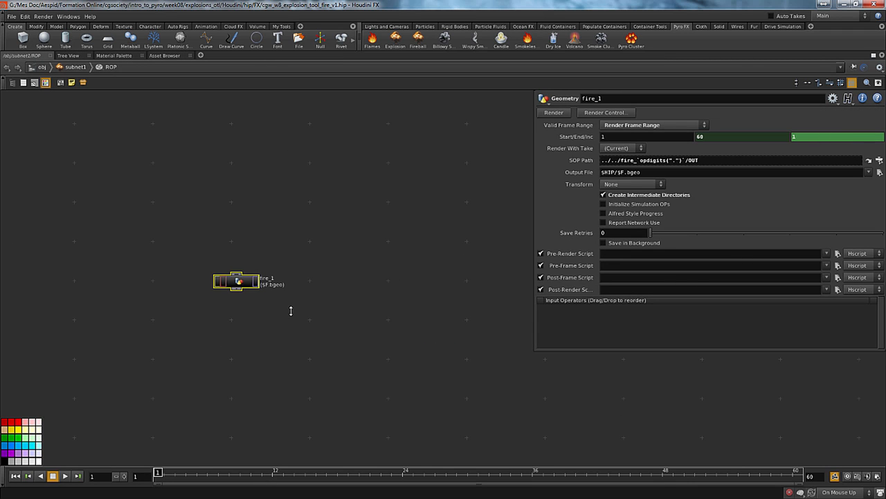
# Clear the default Output File path of the fire_1 output in the ROP network
pyautogui.press('u')
pyautogui.press('i')
pyautogui.moveTo(645, 173); pyautogui.dragTo(349, 184)
pyautogui.write('uu')
pyautogui.press('BackSpace')
pyautogui.press('BackSpace')
# Copy the Explosion Tool's Folder Path parameter and paste it as a relative reference into fire_1's Output File
pyautogui.press('u')
pyautogui.press('u')
pyautogui.rightClick(576, 141)
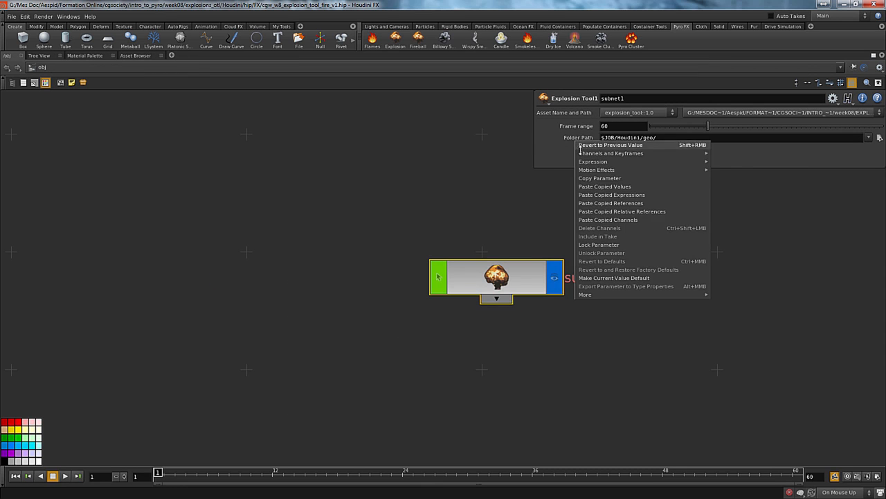
pyautogui.click(587, 176)
pyautogui.press('i')
pyautogui.press('i')
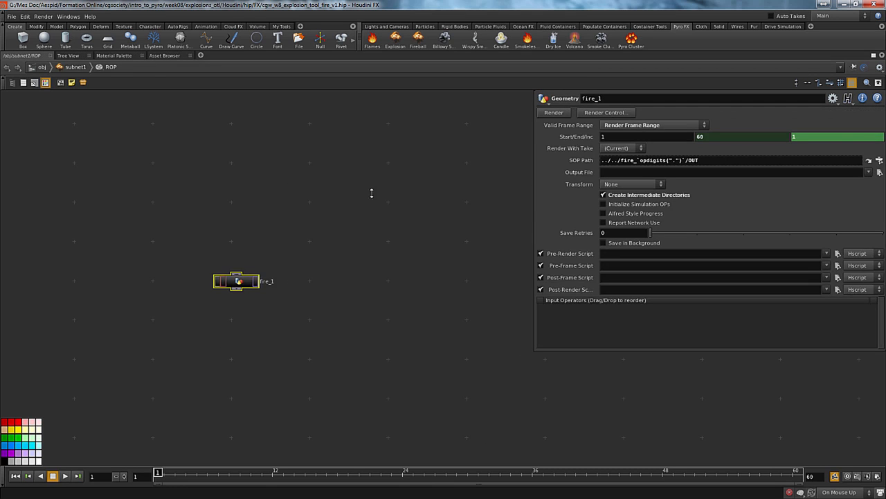
pyautogui.rightClick(584, 172)
pyautogui.click(609, 239)
# Append the numbered subfolder fire_`opdigits(".")`/ after the folder path reference in fire_1's Output File
pyautogui.write('``')
pyautogui.write('fire')
pyautogui.write('_')
pyautogui.write('`opdigit')
pyautogui.write('s')
pyautogui.write('()`')
pyautogui.write('"."')
pyautogui.press('End')
pyautogui.write('/')
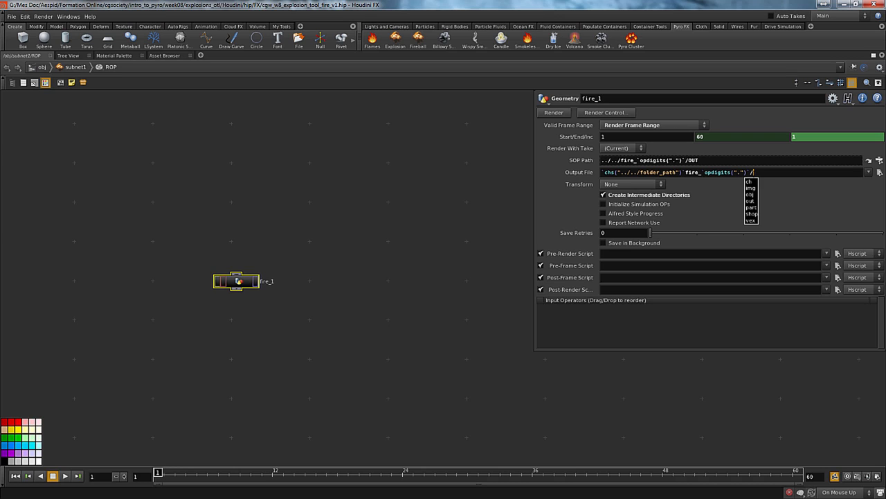
# Add the file name prefix "fire." after the numbered subfolder in fire_1's Output File
pyautogui.write('fire')
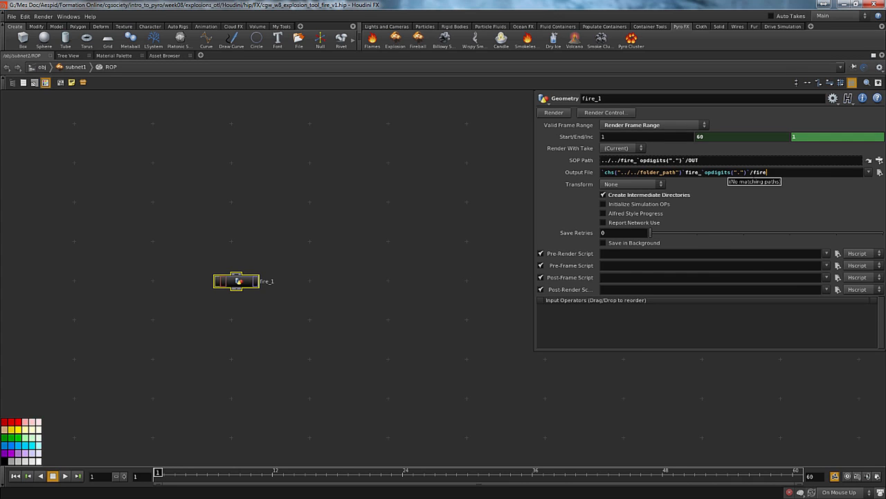
pyautogui.write('./()')
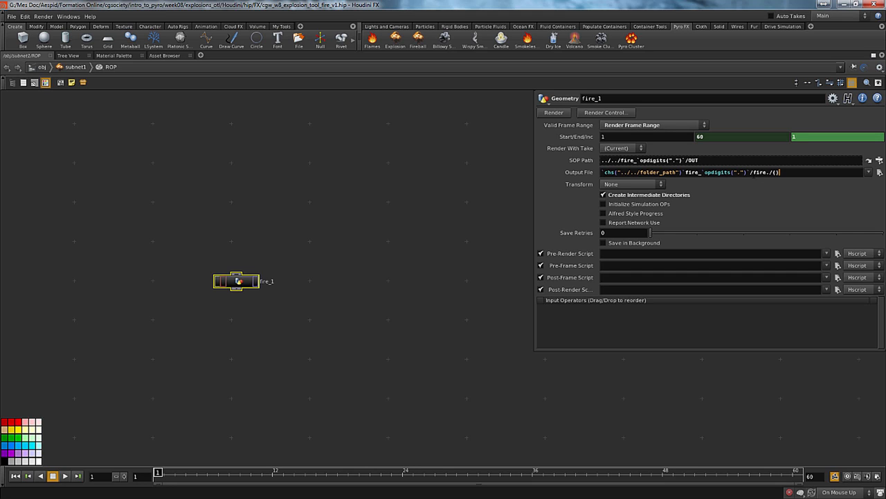
pyautogui.press('BackSpace')
pyautogui.press('BackSpace')
pyautogui.press('BackSpace')
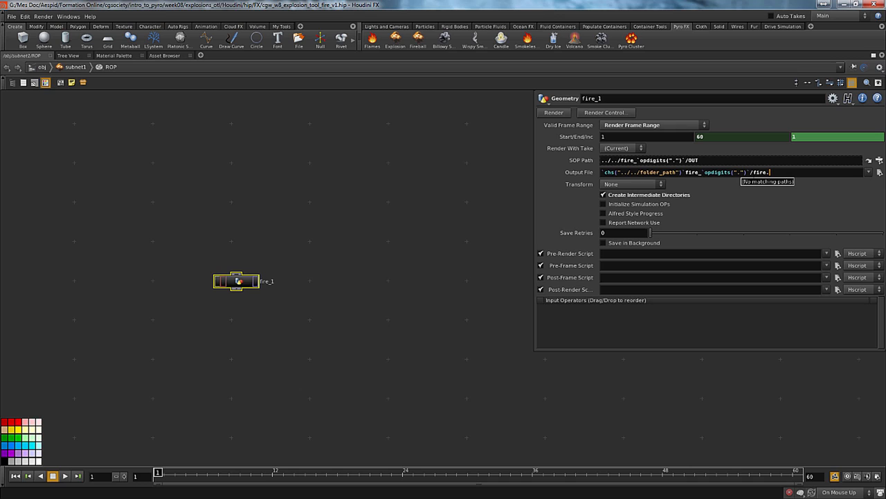
# Begin a backtick frame-number expression with $FF* after the file name prefix in the Output File path
pyautogui.write('``$FF`')
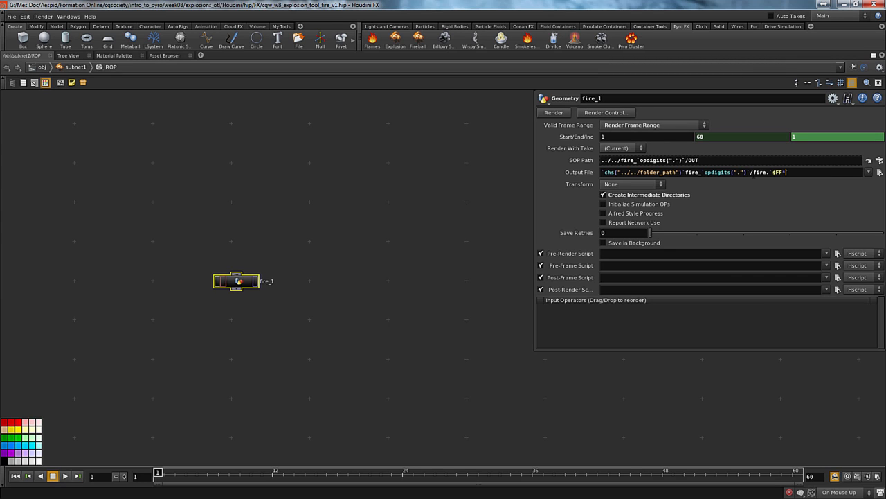
pyautogui.write('()')
pyautogui.write('/')
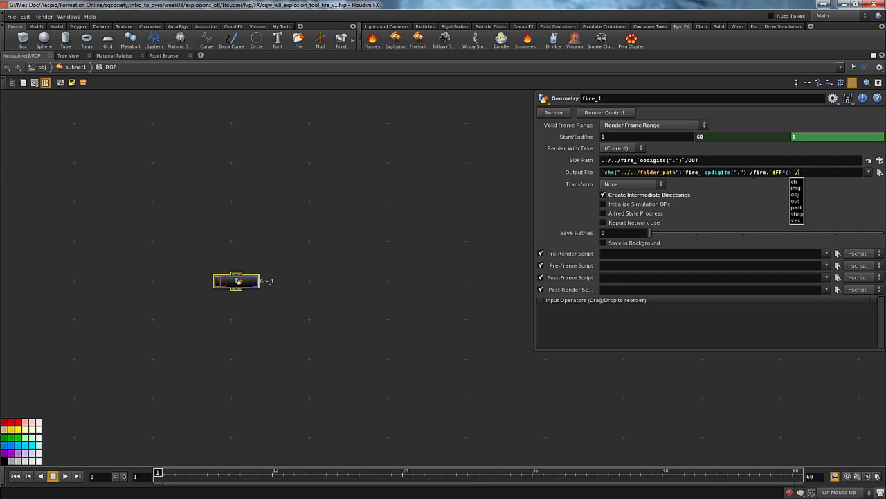
pyautogui.write('ch()')
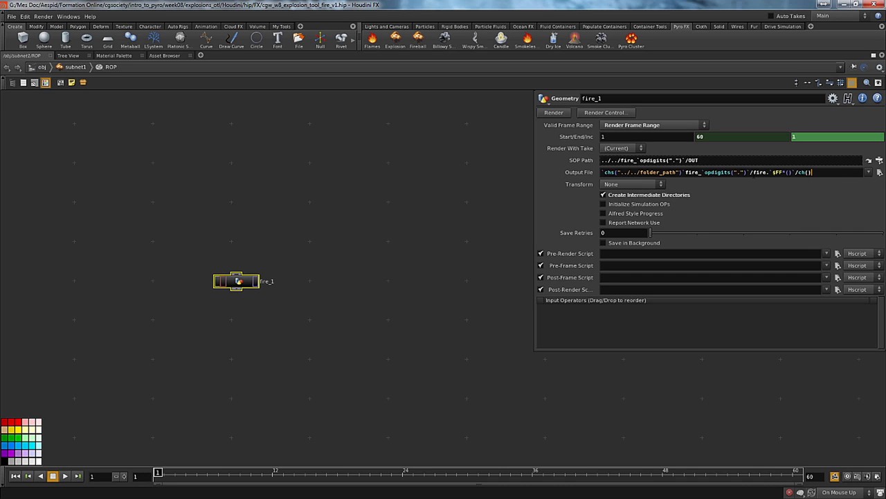
# Complete the Output File's frame-number expression as `$FF*(/ch("f3"))`, referencing the frame increment channel
pyautogui.press('Left')
pyautogui.write('""f3')
pyautogui.press('Delete')
pyautogui.press('Delete')
pyautogui.press('Delete')
pyautogui.write(')`')
# Add the .bgeo.gz extension to fire_1's Output File path and select its bgeo part
pyautogui.write('.bgeo')
pyautogui.write('.gz')
pyautogui.doubleClick(834, 171)
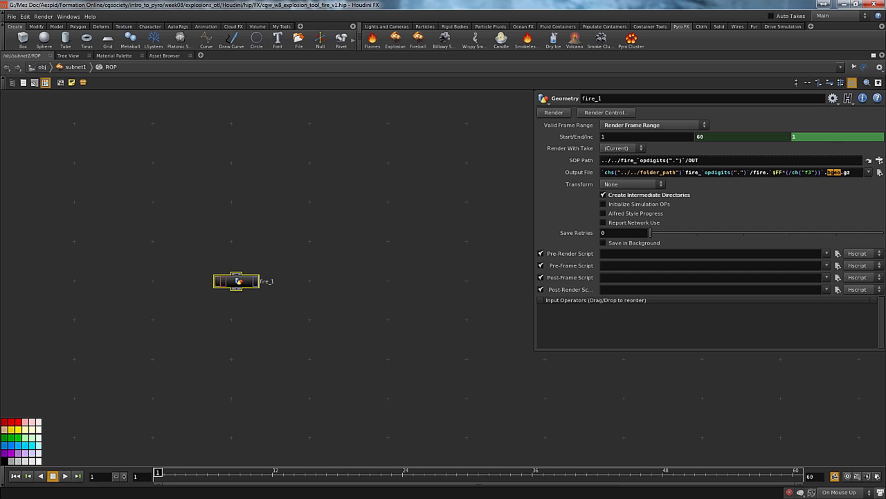
# Remove the .gz suffix from fire_1's Output File path, leaving .bgeo as the extension
pyautogui.click(835, 173)
pyautogui.hotkey('shift', 'Left')
pyautogui.hotkey('shift', 'Left')
pyautogui.hotkey('shift', 'Left')
pyautogui.hotkey('shift', 'Left')
pyautogui.hotkey('shift', 'Left')
pyautogui.hotkey('shift', 'Left')
pyautogui.hotkey('shift', 'Left')
pyautogui.moveTo(186, 229); pyautogui.dragTo(307, 331)
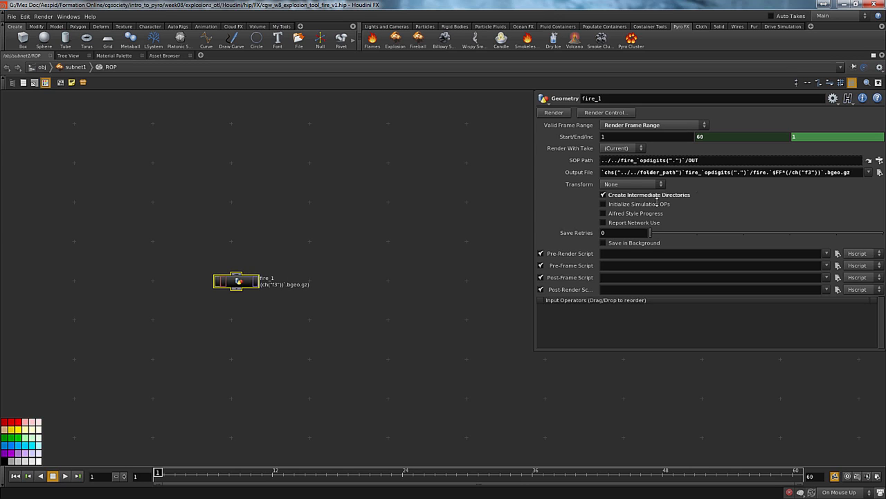
pyautogui.moveTo(840, 172); pyautogui.dragTo(848, 172)
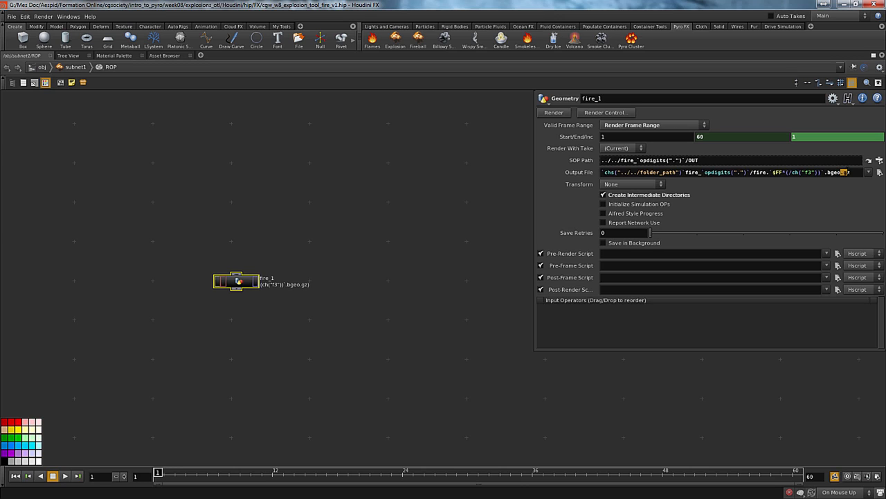
pyautogui.click(852, 172)
pyautogui.moveTo(840, 173); pyautogui.dragTo(851, 172)
pyautogui.press('BackSpace')
pyautogui.press('Return')
pyautogui.click(387, 226)
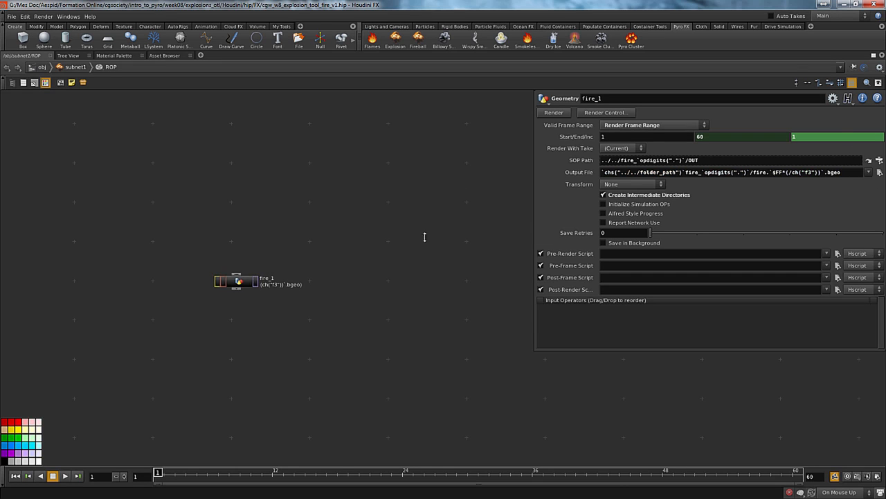
# Leave the ROP network and enter the fire_1 geometry object inside the subnet
pyautogui.moveTo(332, 221); pyautogui.dragTo(312, 201, button='middle')
pyautogui.moveTo(364, 258); pyautogui.dragTo(365, 257, button='middle')
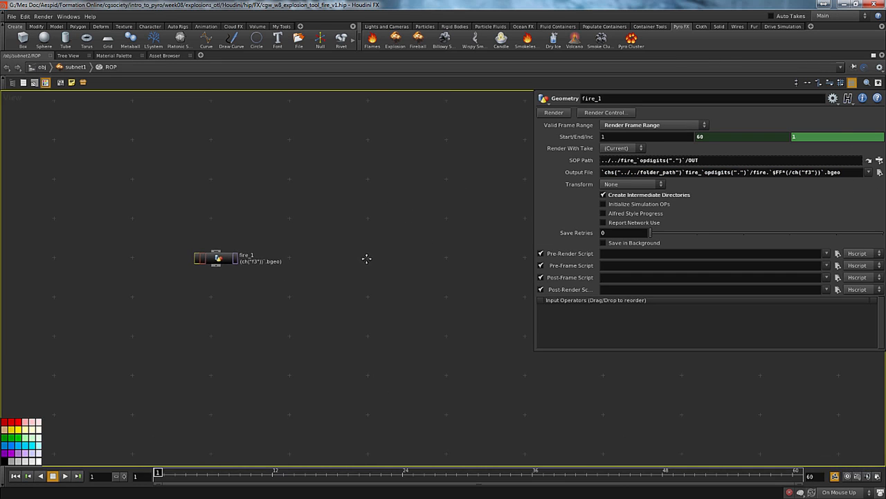
pyautogui.press('u')
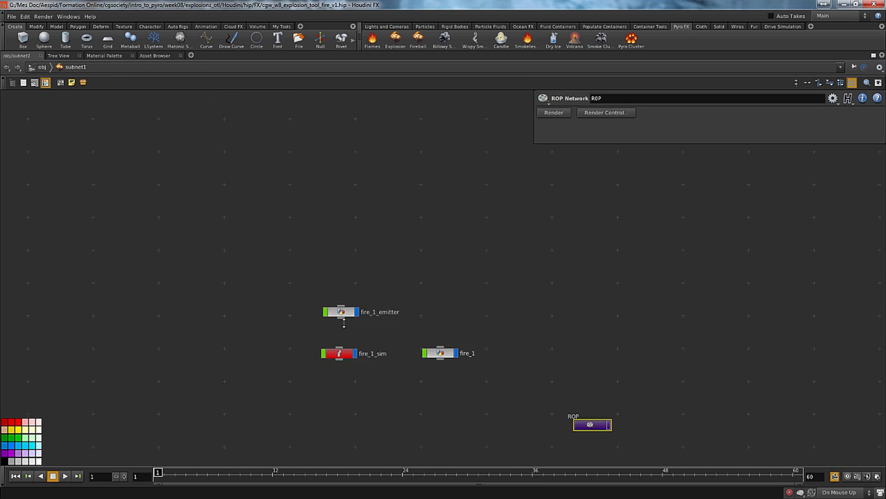
pyautogui.moveTo(455, 362); pyautogui.dragTo(450, 360)
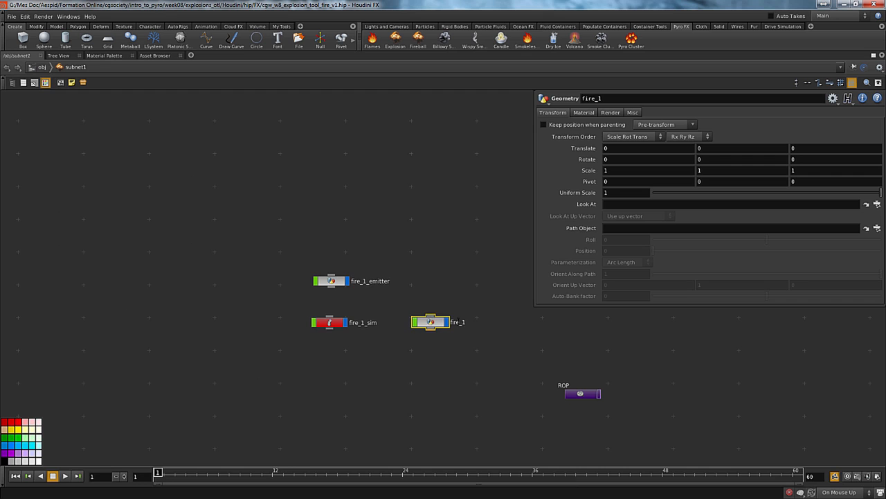
pyautogui.press('i')
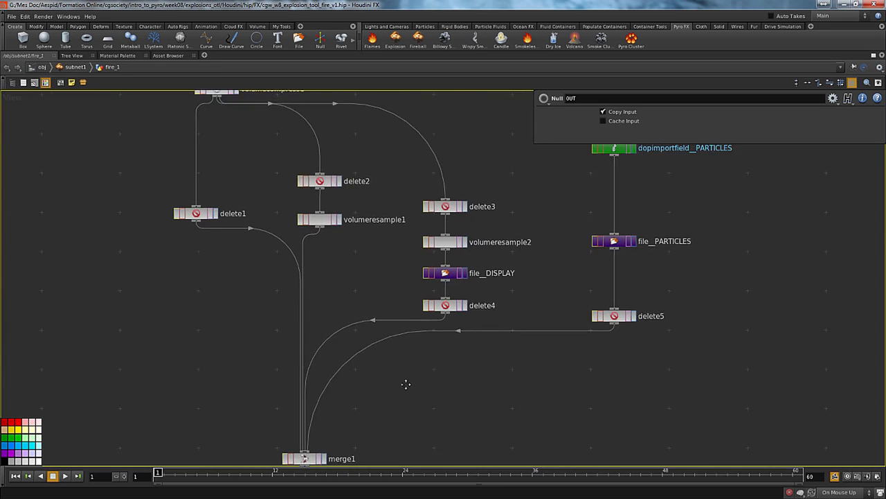
# Paste the copied folder_path parameter as a relative reference into file__DISPLAY's Geometry File
pyautogui.click(439, 255)
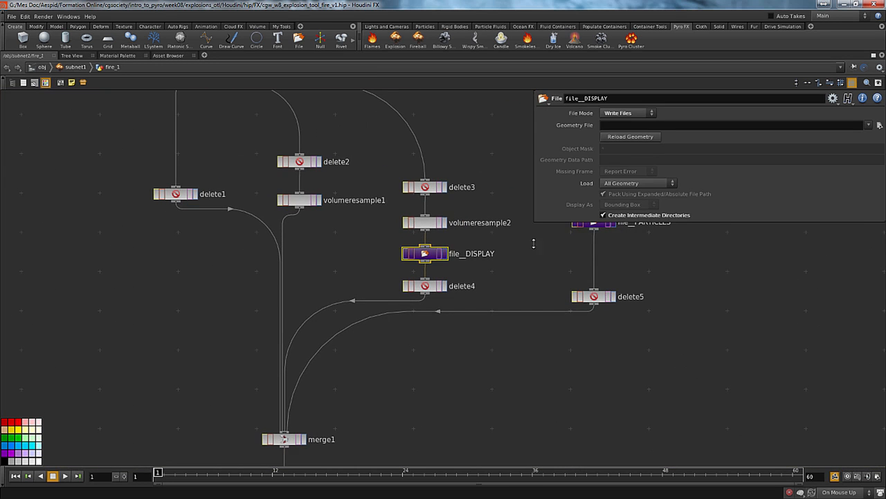
pyautogui.moveTo(534, 243); pyautogui.dragTo(511, 309, button='middle')
pyautogui.click(570, 289)
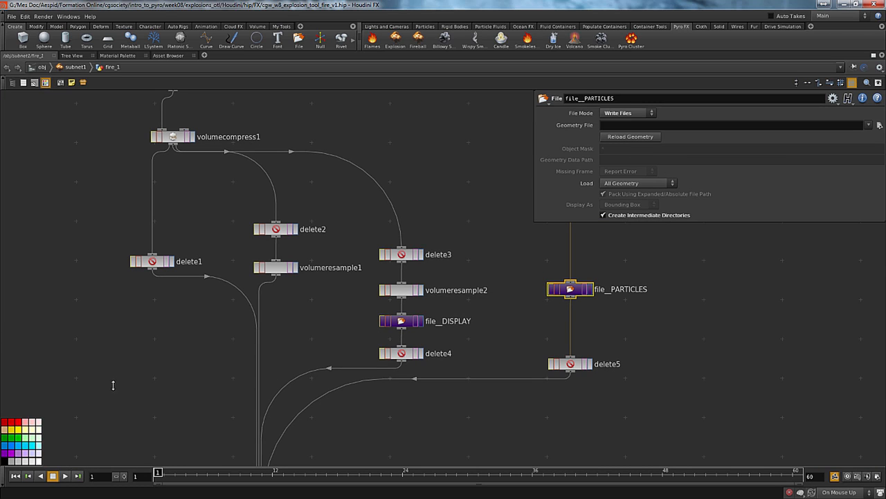
pyautogui.click(432, 323)
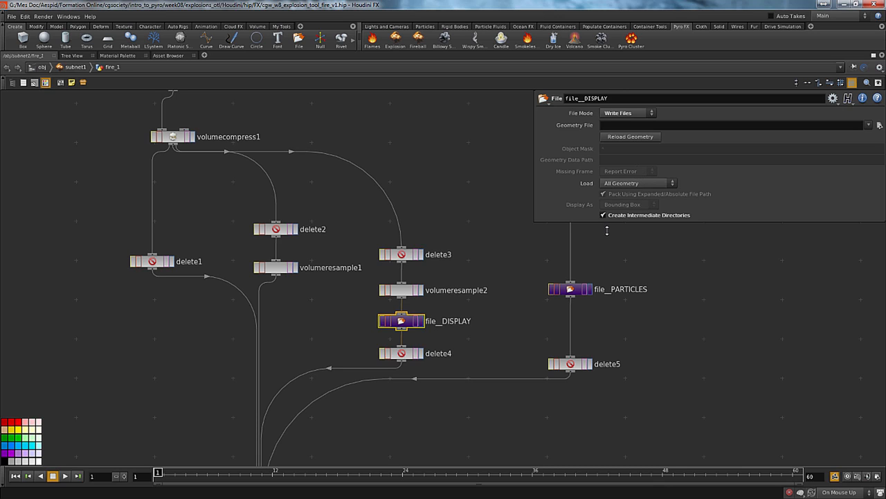
pyautogui.rightClick(648, 126)
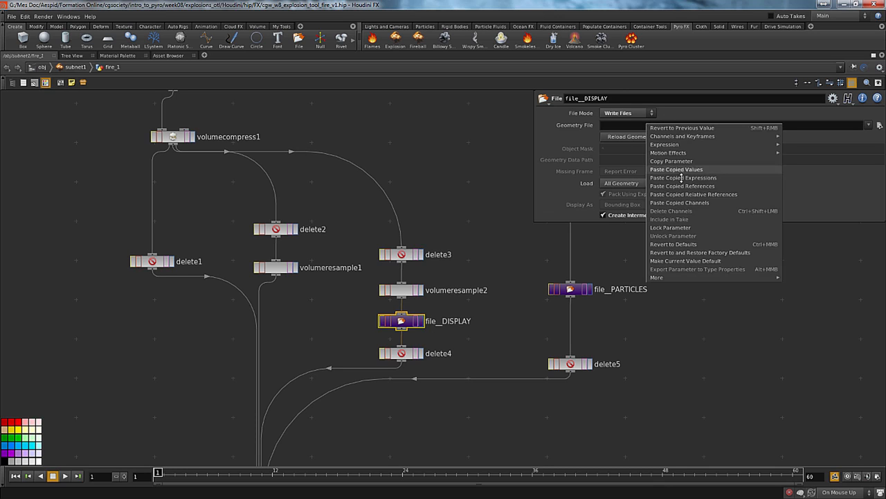
pyautogui.click(686, 195)
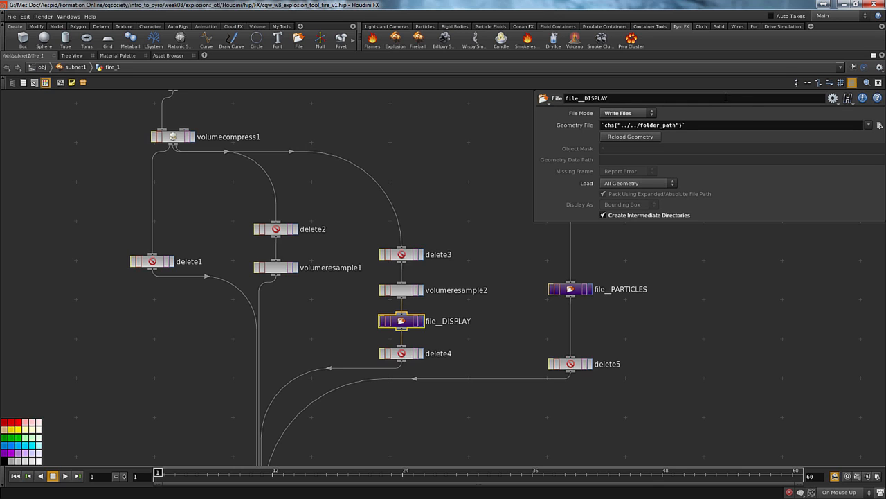
# Append the numbered subfolder fire_`opdigits(".")`/ after the folder path reference in file__DISPLAY's Geometry File
pyautogui.click(718, 126)
pyautogui.write('fire_')
pyautogui.write('`opdigits(')
pyautogui.write(')')
pyautogui.write('"')
pyautogui.write('."')
pyautogui.write('/')
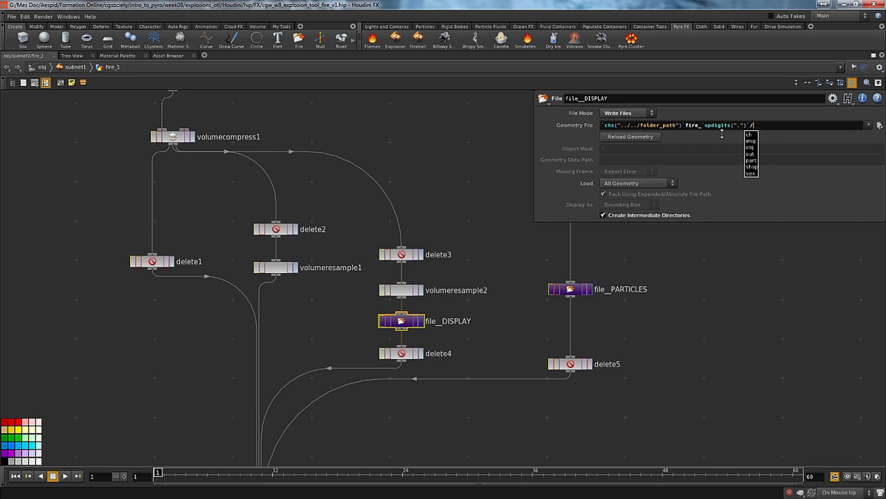
# Add the file name prefix "preview." and the frame-number expression `$FF*()` with empty parentheses to file__DISPLAY's Geometry File
pyautogui.write('preview')
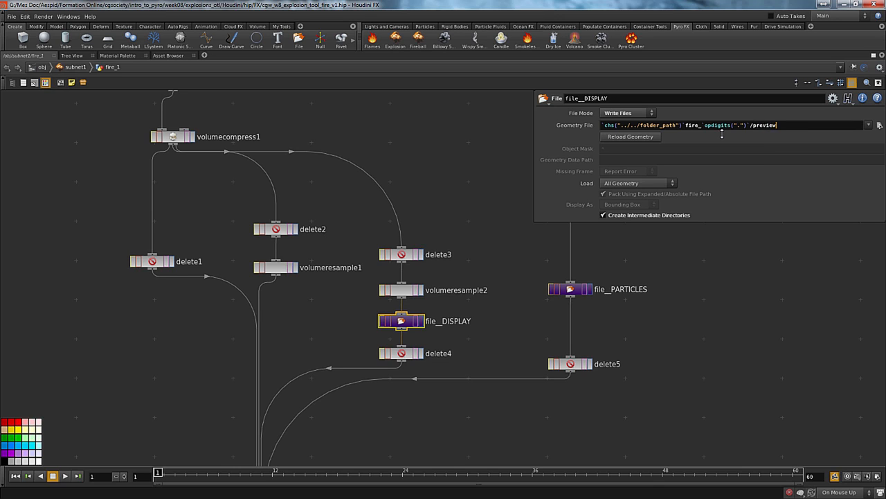
pyautogui.write('.')
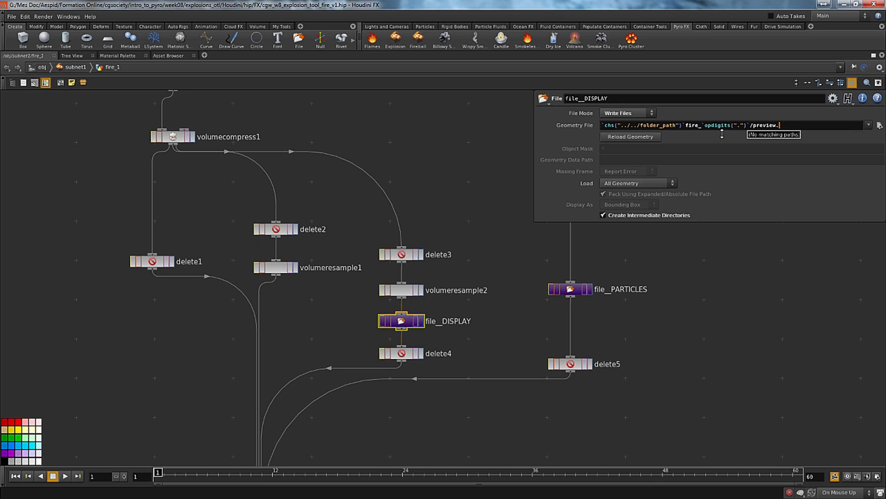
pyautogui.write('`$FF')
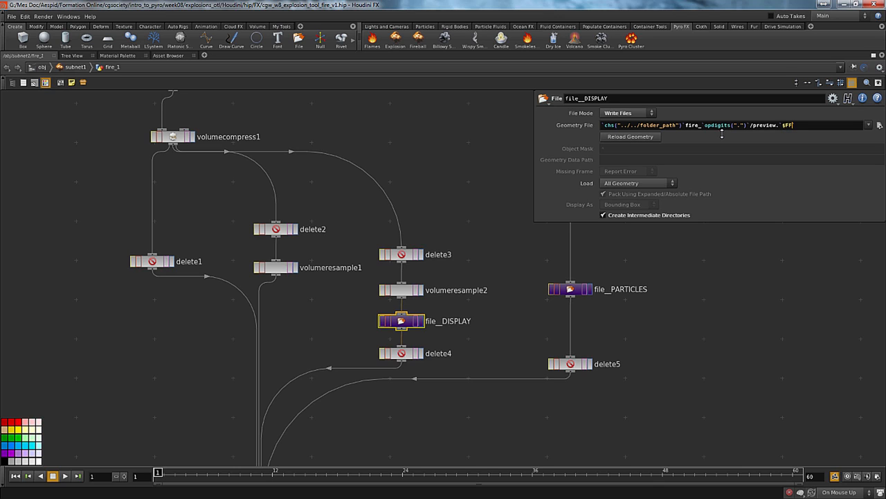
pyautogui.write('`')
pyautogui.write('()')
# Place a helper File node in empty space beside delete5 in the fire_1 network
pyautogui.moveTo(786, 302); pyautogui.dragTo(674, 309, button='middle')
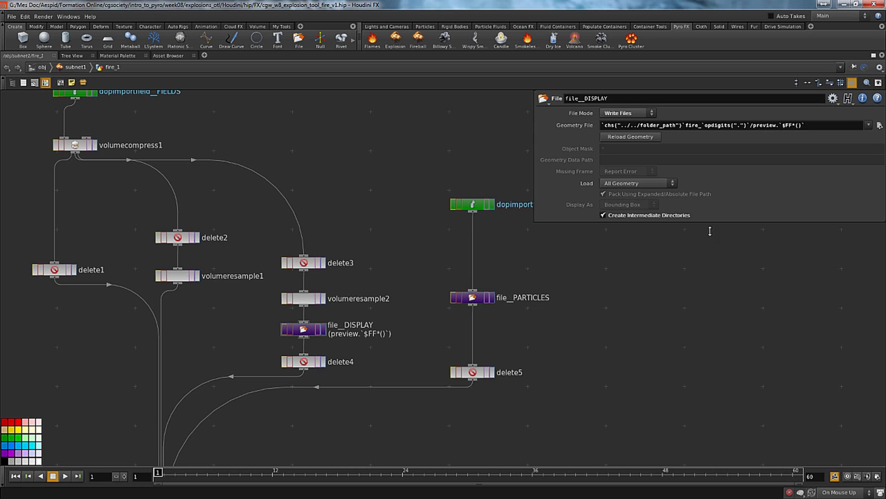
pyautogui.press('Tab')
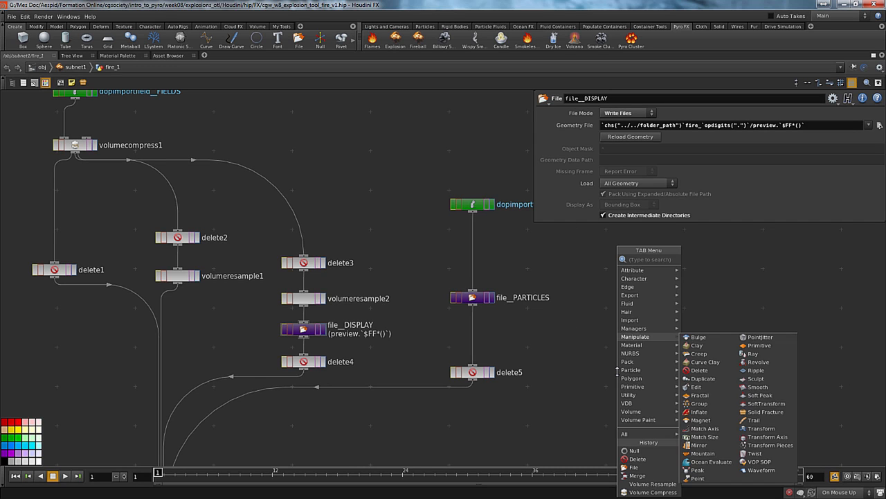
pyautogui.write('file')
pyautogui.press('Return')
pyautogui.click(617, 370)
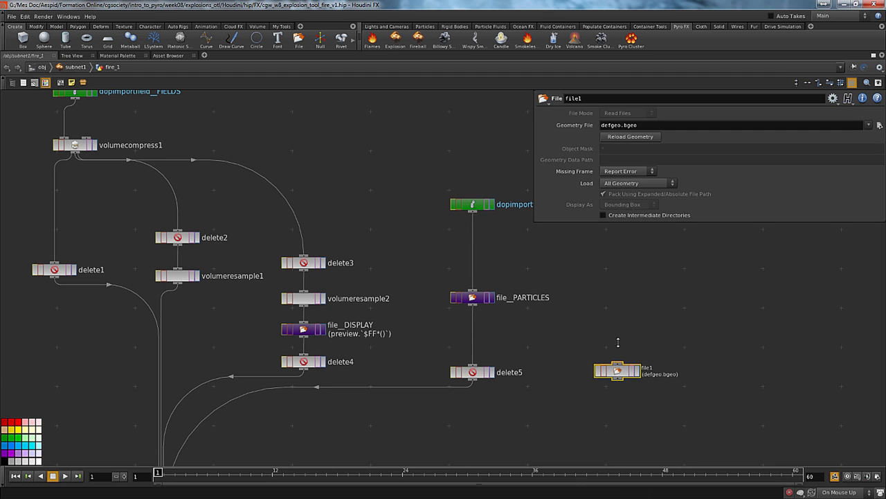
# Copy the frame increment parameter of the fire_1 output node inside the ROP network
pyautogui.press('u')
pyautogui.doubleClick(583, 393)
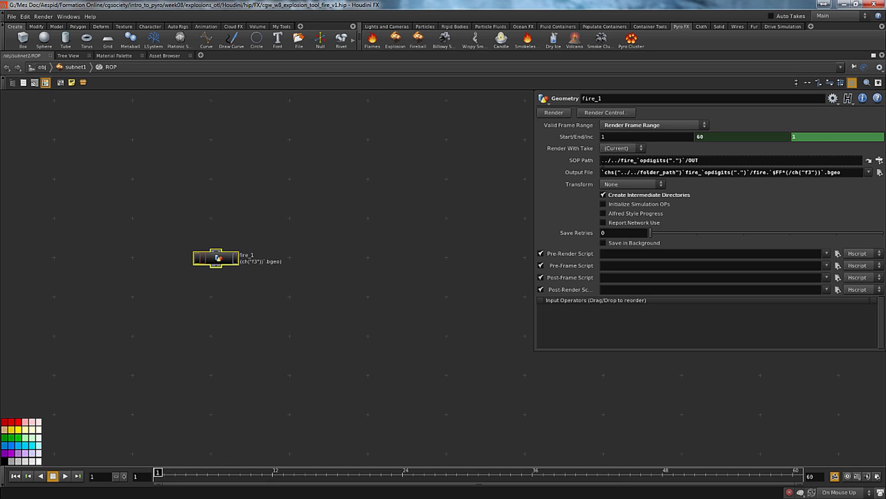
pyautogui.rightClick(823, 137)
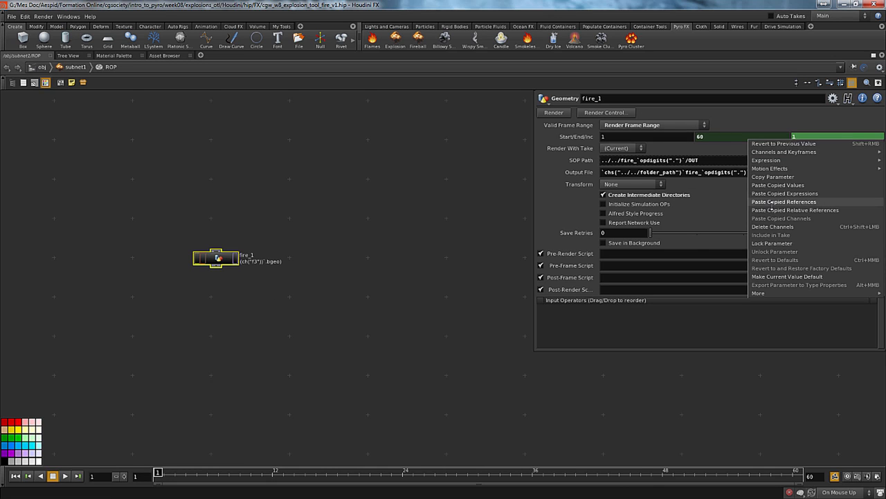
pyautogui.click(762, 177)
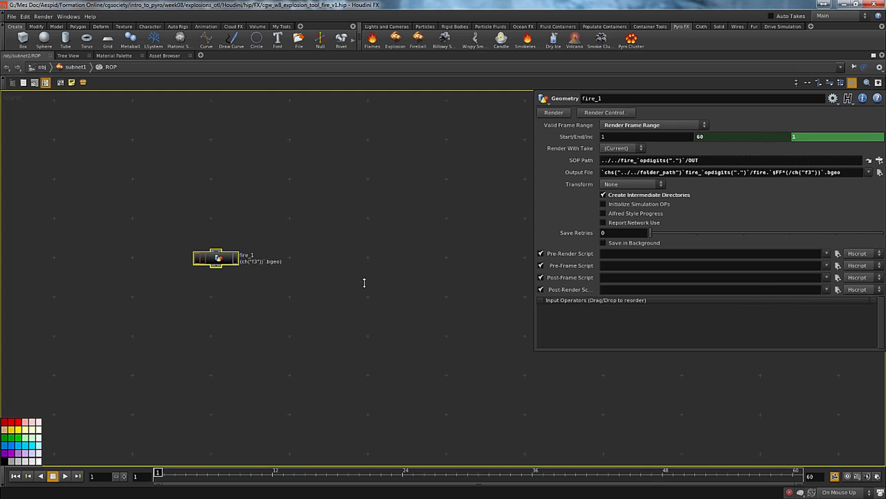
# Paste the copied increment as a reference into the helper File node's Geometry File and copy the resulting chs("../../ROP/fire_1/f3") expression text
pyautogui.press('u')
pyautogui.press('i')
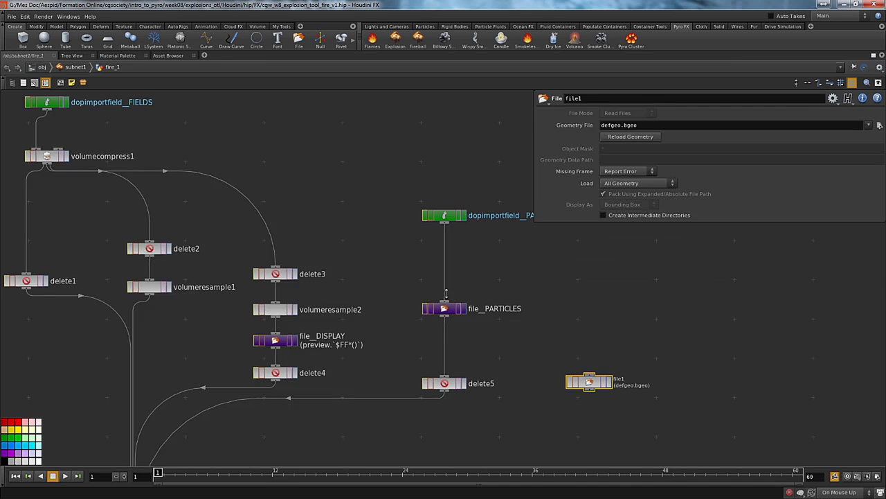
pyautogui.rightClick(658, 124)
pyautogui.click(665, 131)
pyautogui.click(615, 125)
pyautogui.hotkey('ctrl', 'c')
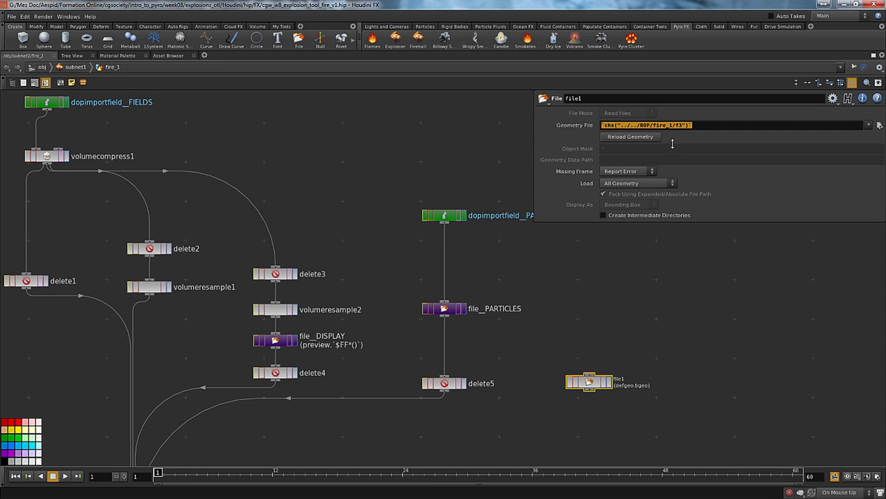
# Insert chs("../../ROP/fire_1/f3") after $FF* in file__DISPLAY's Geometry File, replacing the empty parentheses and extra backticks
pyautogui.click(277, 340)
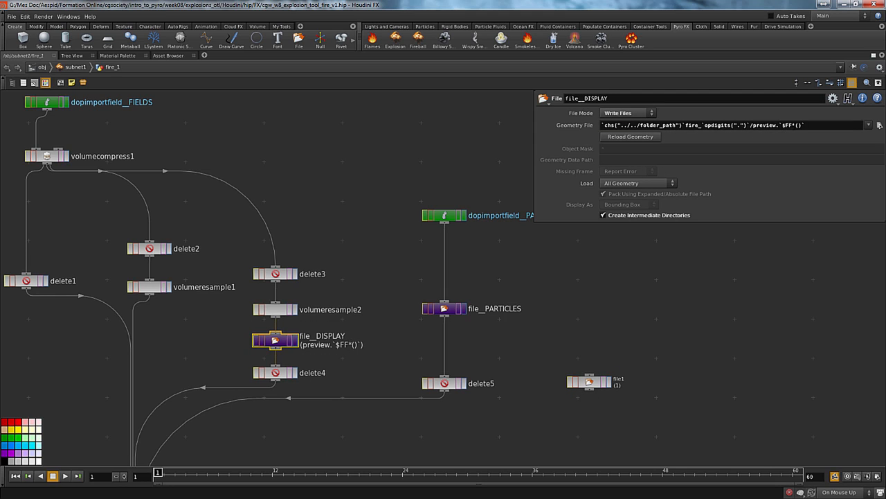
pyautogui.click(806, 124)
pyautogui.hotkey('ctrl', 'v')
pyautogui.moveTo(776, 126); pyautogui.dragTo(760, 125)
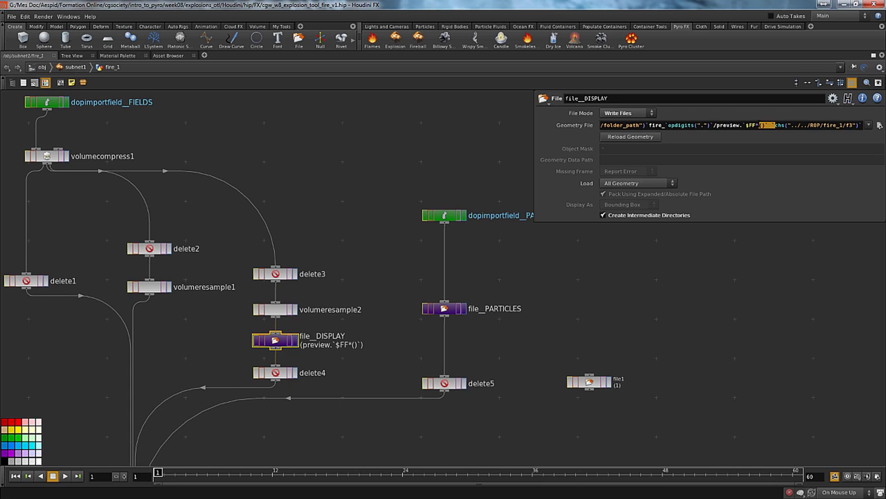
pyautogui.press('BackSpace')
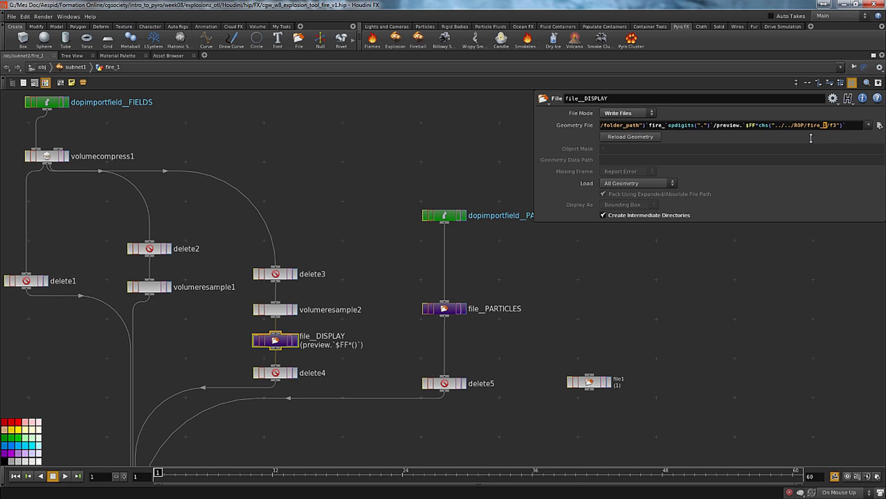
# Replace the digit 1 of fire_1 in file__DISPLAY's Geometry File reference with "opdigits("..")" between the fire_ and /f3 parts
pyautogui.press('BackSpace')
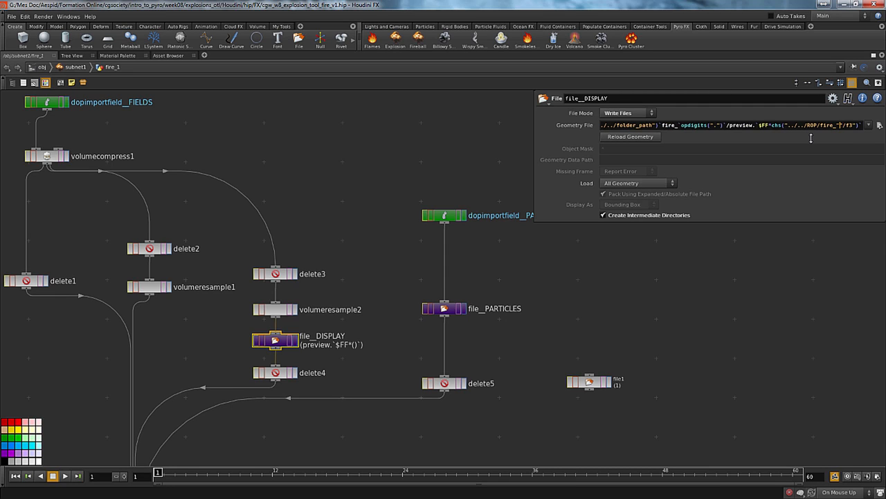
pyautogui.write('`op')
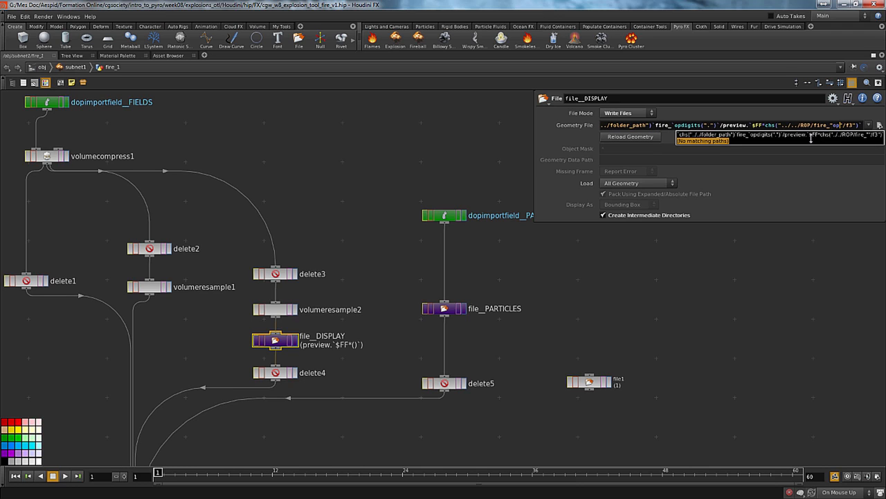
pyautogui.press('BackSpace')
pyautogui.press('BackSpace')
pyautogui.write('opdi')
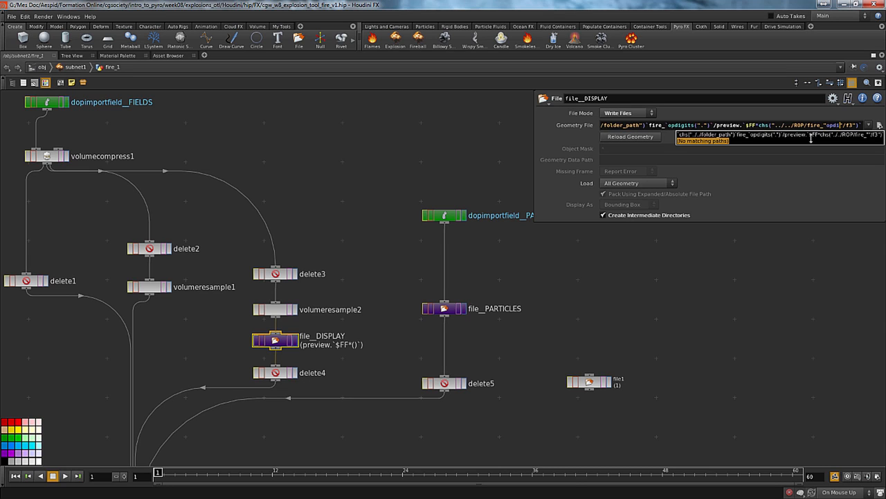
pyautogui.write('gits')
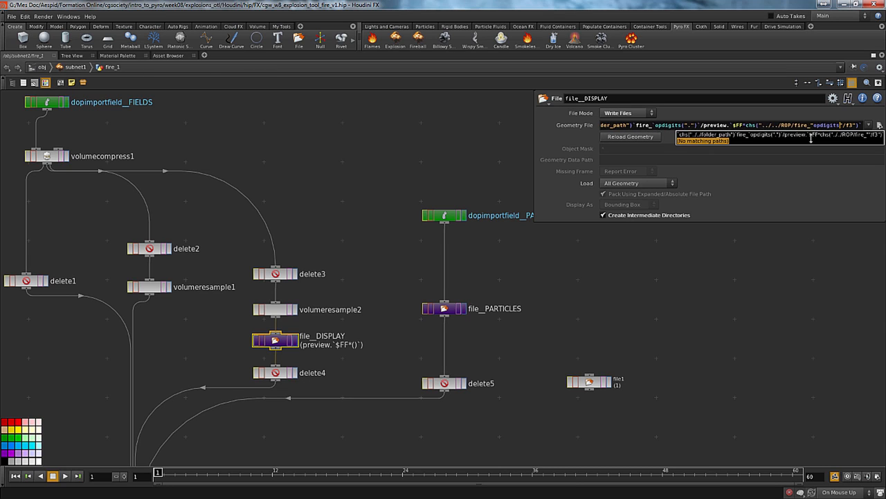
pyautogui.write('(')
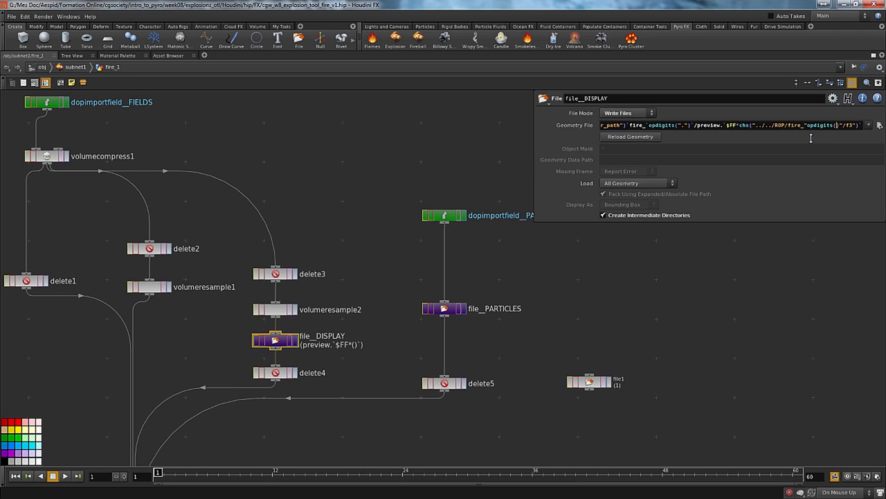
pyautogui.write('".")`/preview')
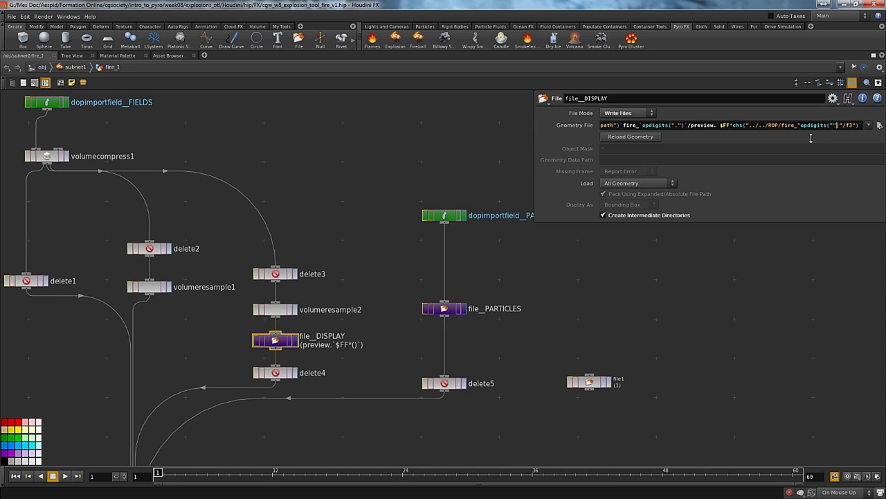
pyautogui.write('.')
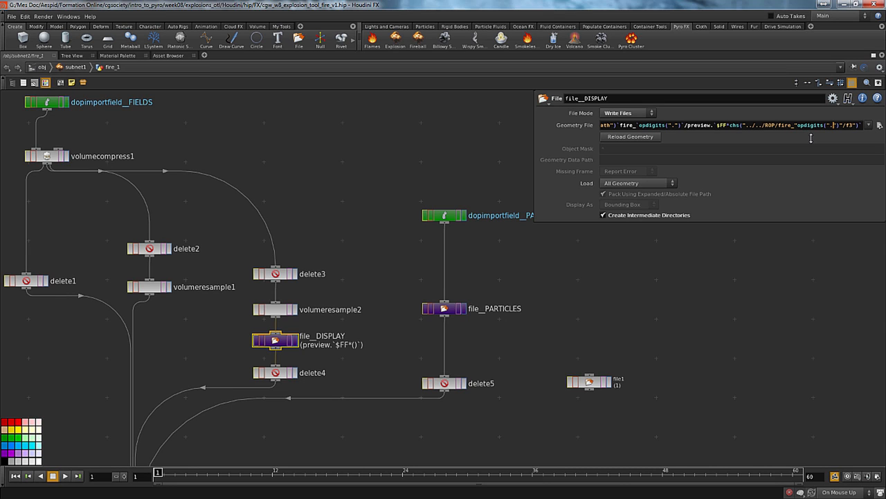
pyautogui.press('Delete')
pyautogui.write('."')
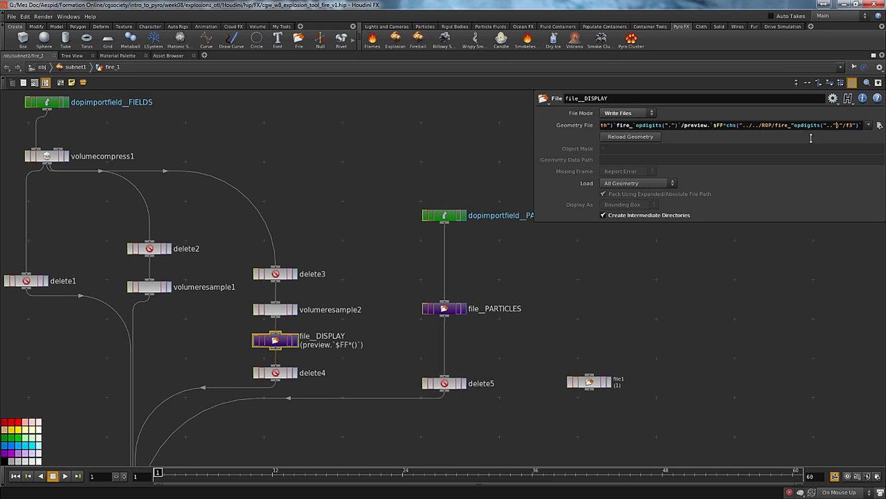
pyautogui.press('Return')
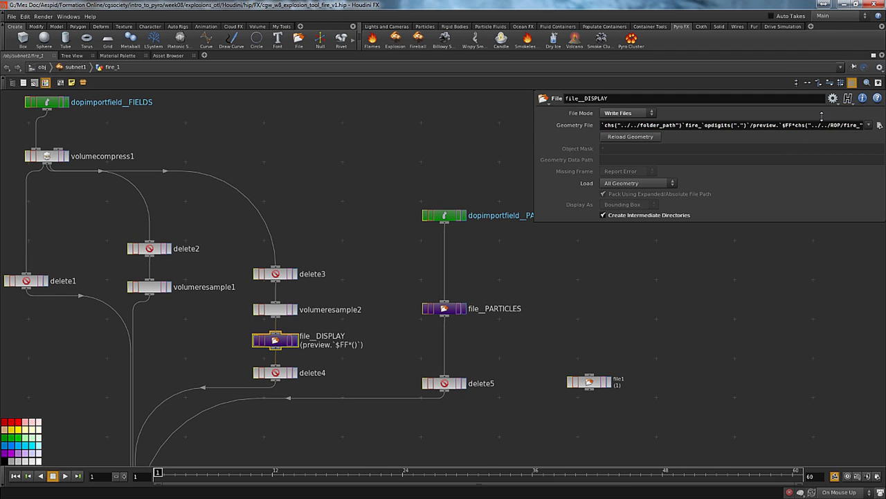
# Check the evaluated Geometry File path of file__DISPLAY and append the .bgeo extension to its expression
pyautogui.click(569, 125)
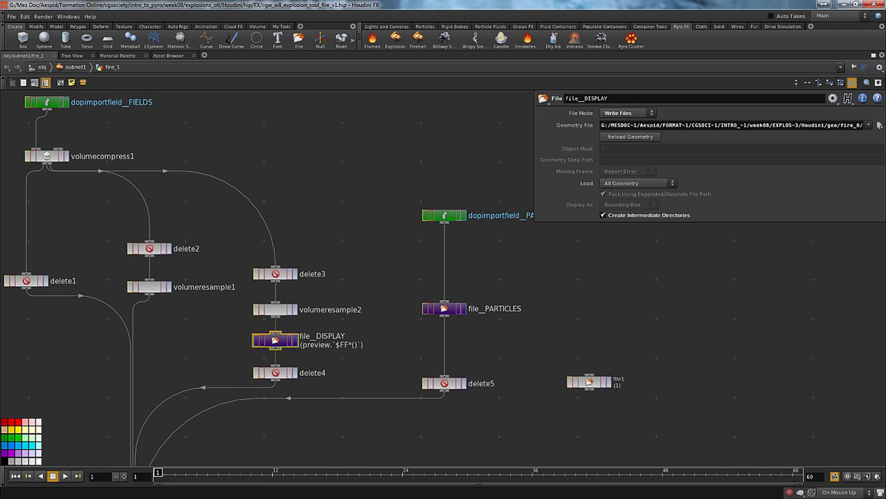
pyautogui.press('End')
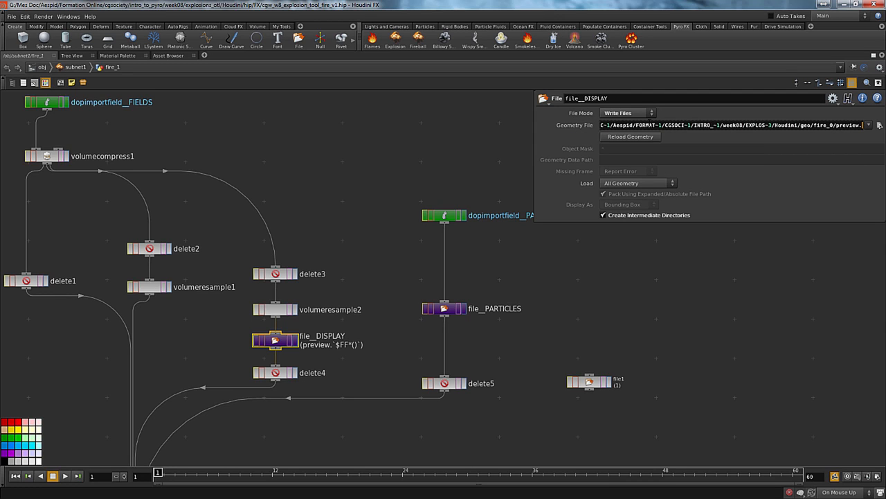
pyautogui.click(585, 125)
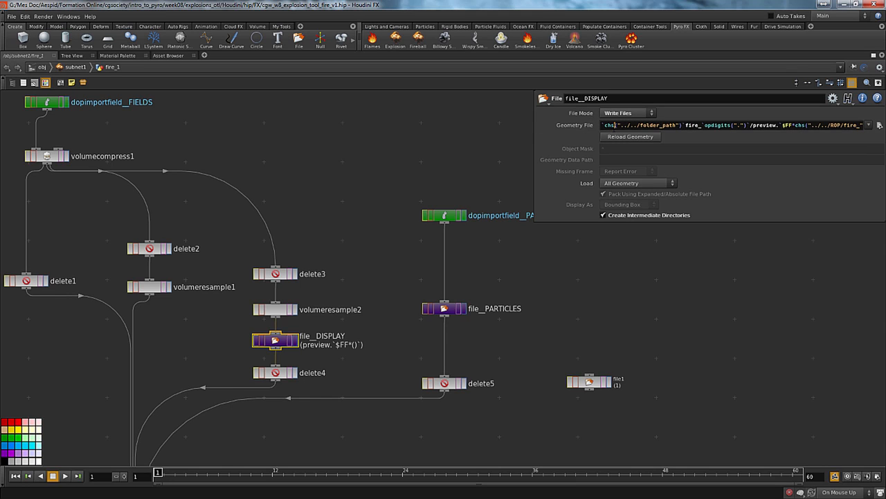
pyautogui.press('End')
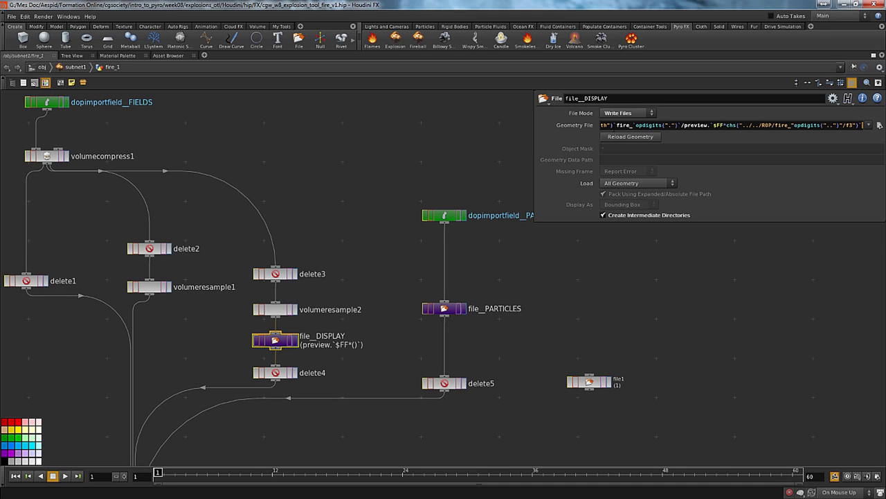
pyautogui.write('.bgeo')
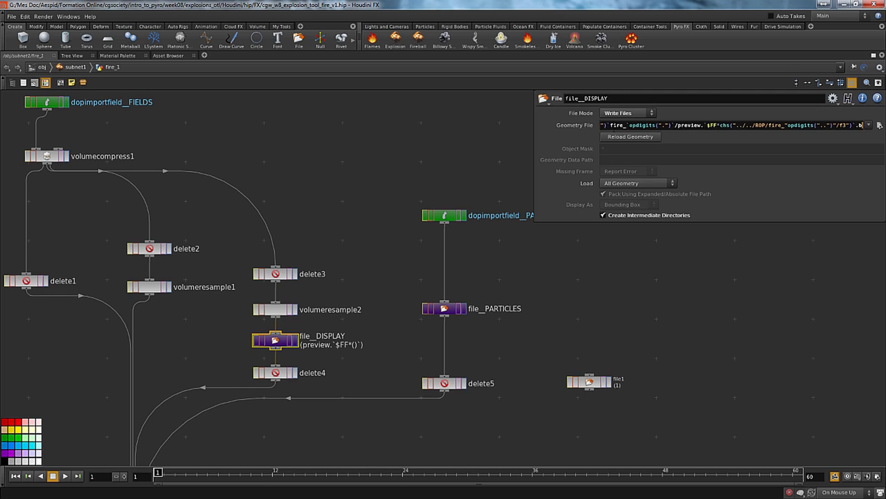
pyautogui.press('Return')
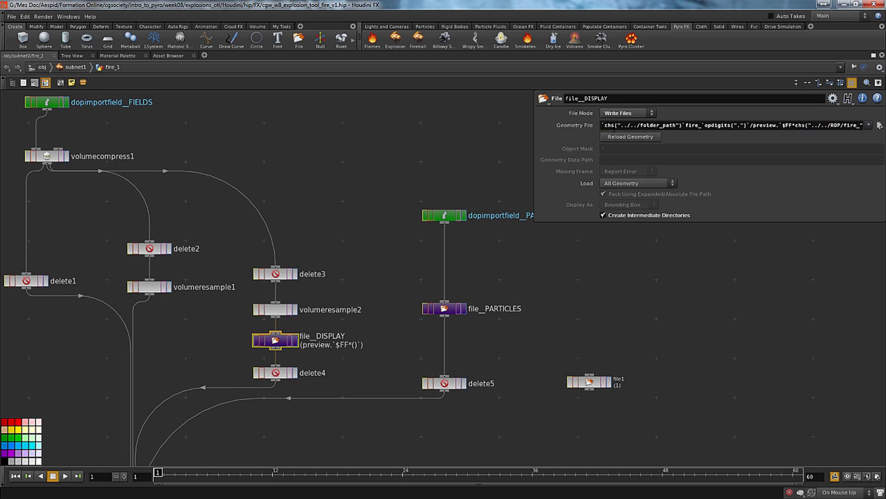
# Compare the evaluated Geometry File path of file__DISPLAY with its full expression
pyautogui.click(549, 125)
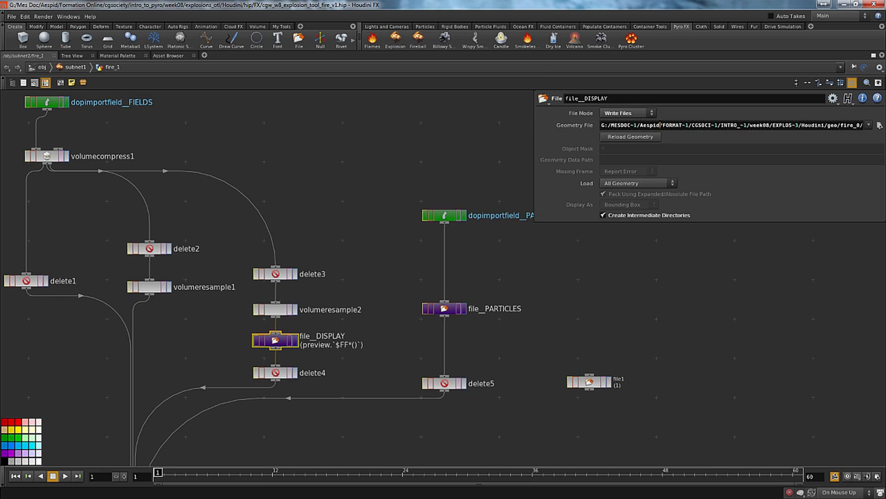
pyautogui.click(660, 125)
pyautogui.press('Home')
pyautogui.click(572, 124)
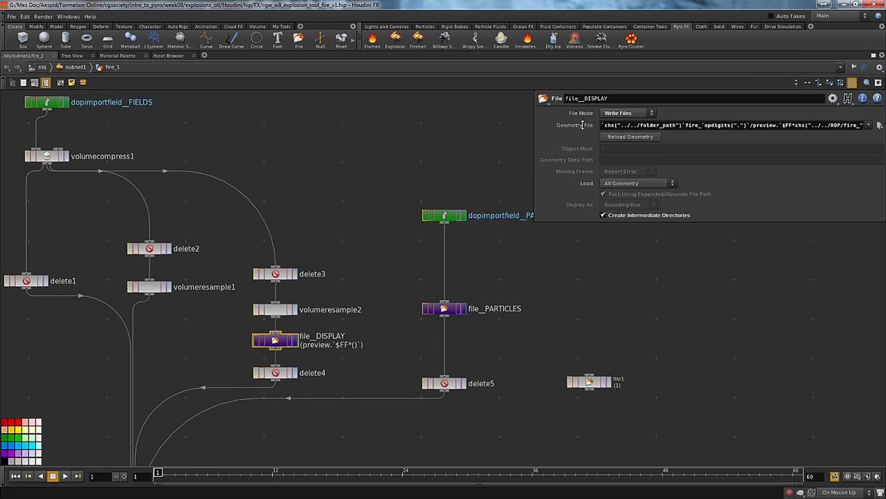
pyautogui.click(812, 126)
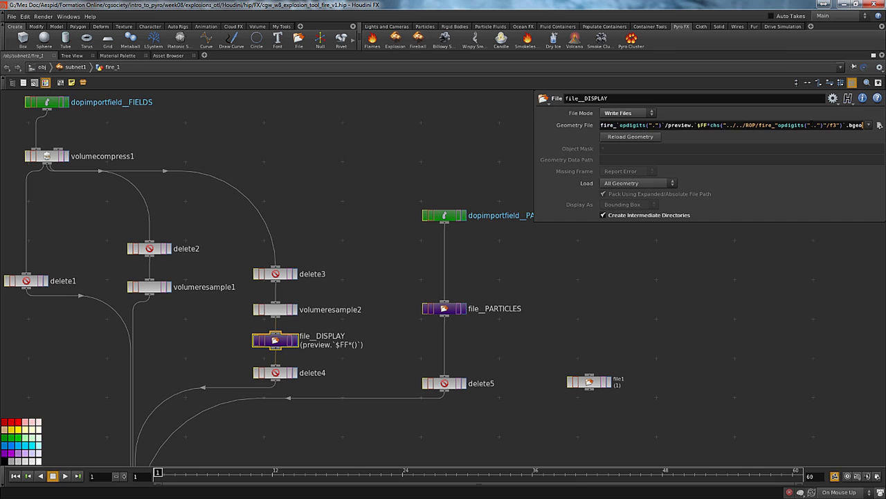
# Examine the whole Geometry File expression in a widened string editor, with the parameter pane enlarged, checking the quotes around opdigits
pyautogui.hotkey('alt', 'e')
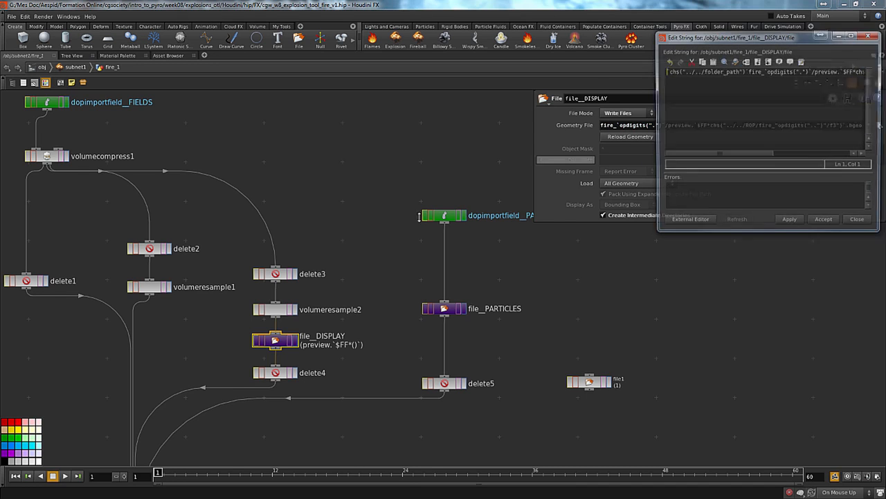
pyautogui.moveTo(764, 38); pyautogui.dragTo(173, 58)
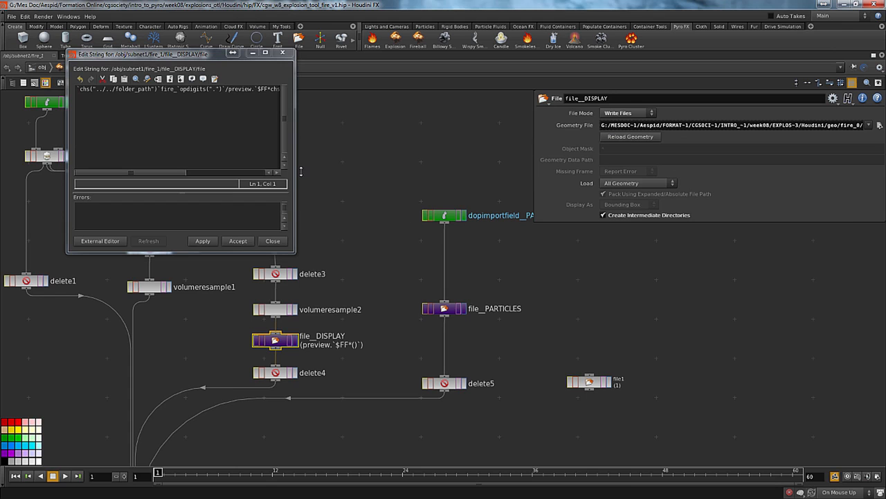
pyautogui.moveTo(296, 173); pyautogui.dragTo(484, 158)
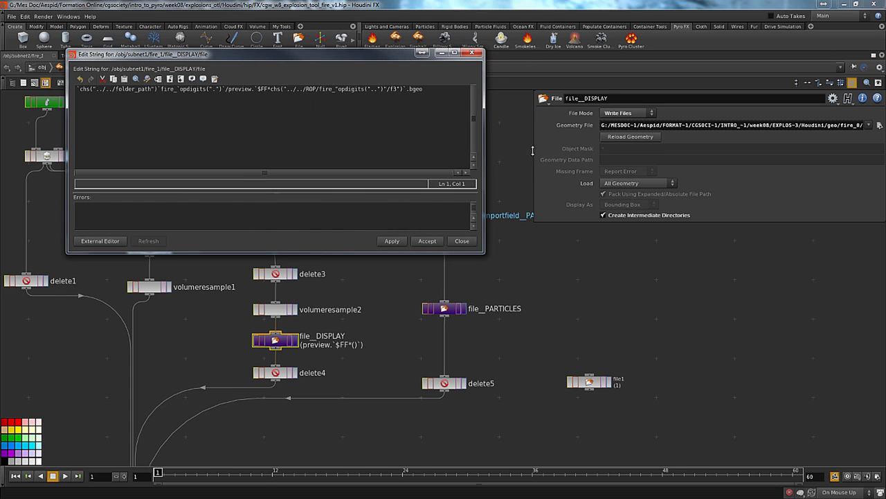
pyautogui.moveTo(537, 147); pyautogui.dragTo(487, 145)
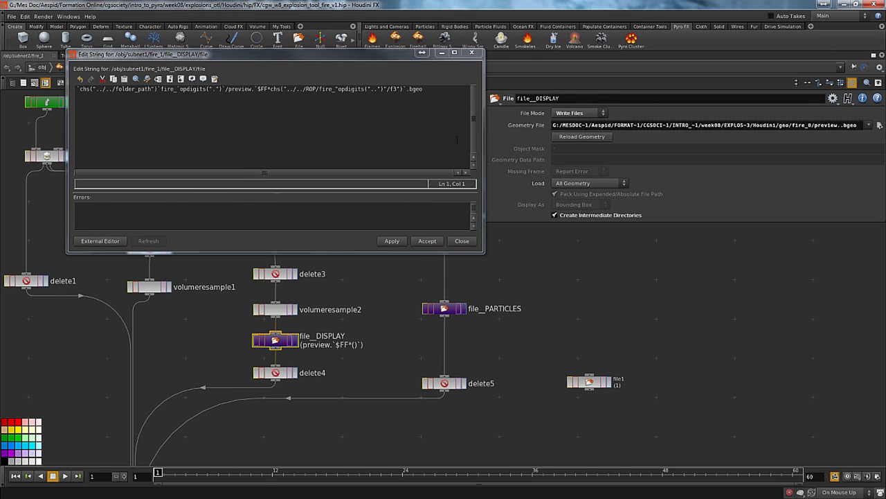
pyautogui.click(383, 89)
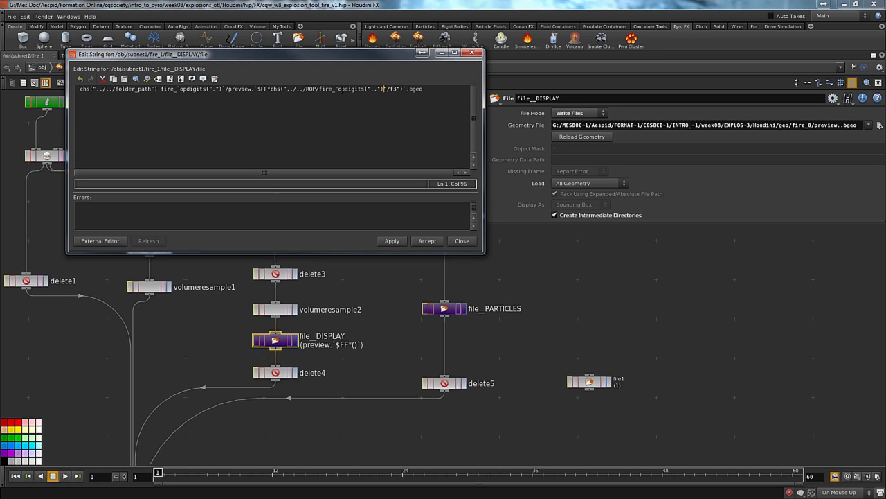
pyautogui.click(336, 89)
pyautogui.press('Right')
pyautogui.press('Right')
pyautogui.press('Right')
pyautogui.press('Right')
pyautogui.press('Right')
pyautogui.press('Right')
pyautogui.write('hh')
pyautogui.press('BackSpace')
pyautogui.press('BackSpace')
pyautogui.click(535, 128)
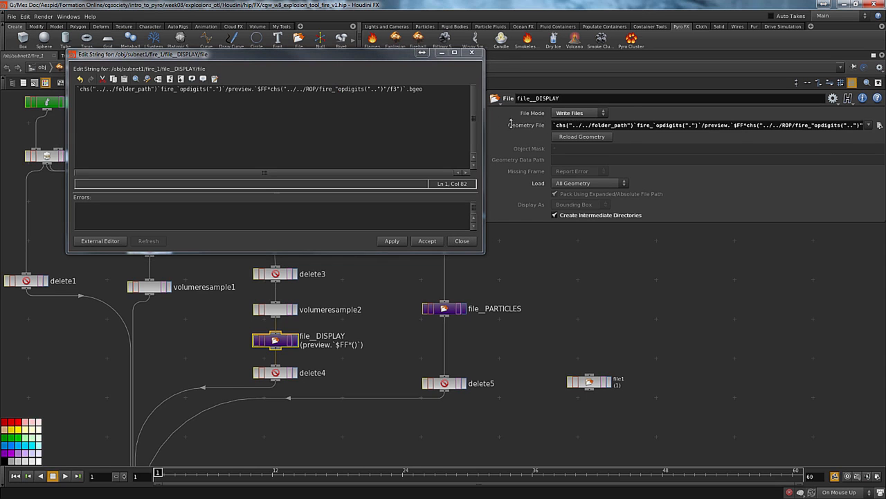
pyautogui.click(460, 241)
# Reopen the Geometry File string editor to review the relative ROP path and the start of the opdigits call
pyautogui.click(731, 126)
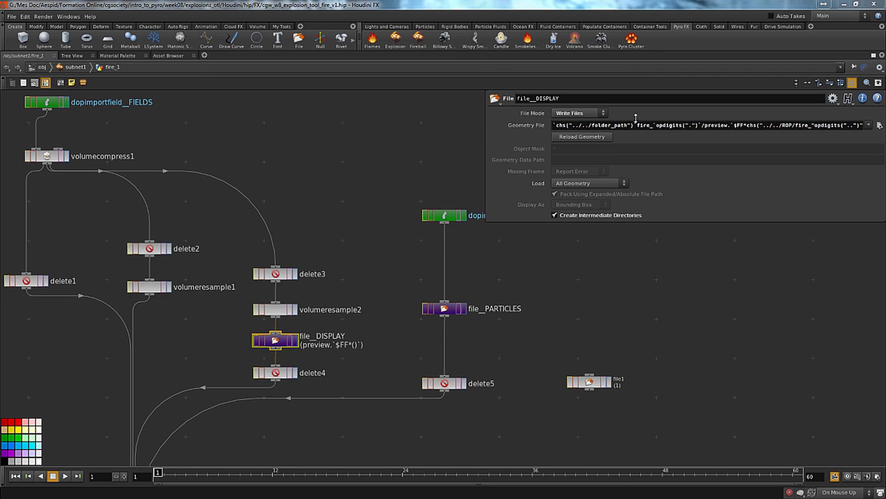
pyautogui.hotkey('alt', 'e')
pyautogui.click(292, 88)
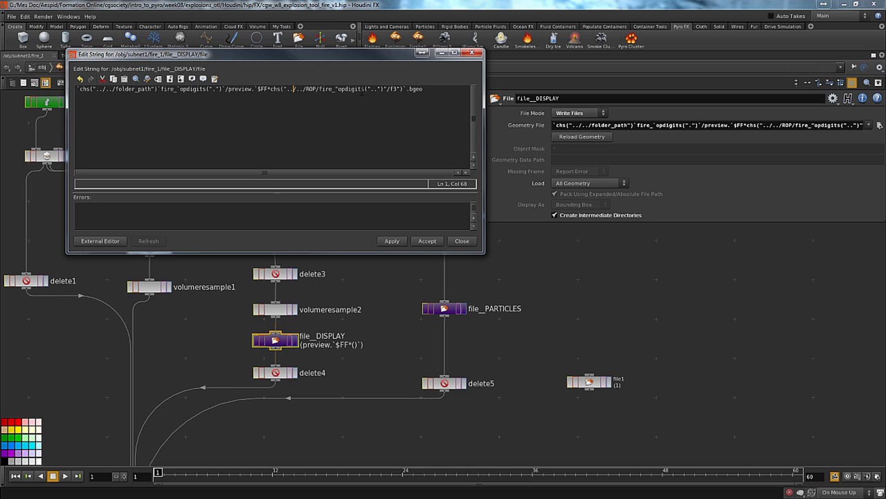
pyautogui.click(338, 89)
pyautogui.click(459, 241)
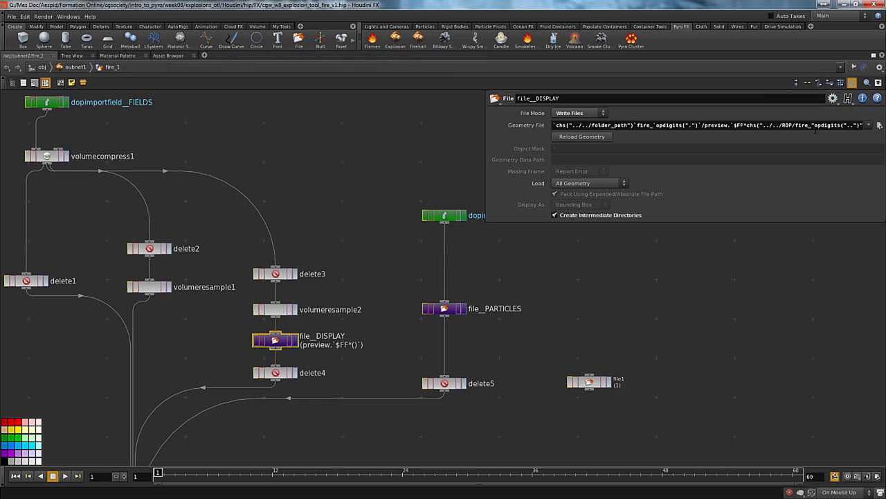
# Wrap the opdigits("..") call inside the chs reference of file__DISPLAY's Geometry File in backticks
pyautogui.click(814, 125)
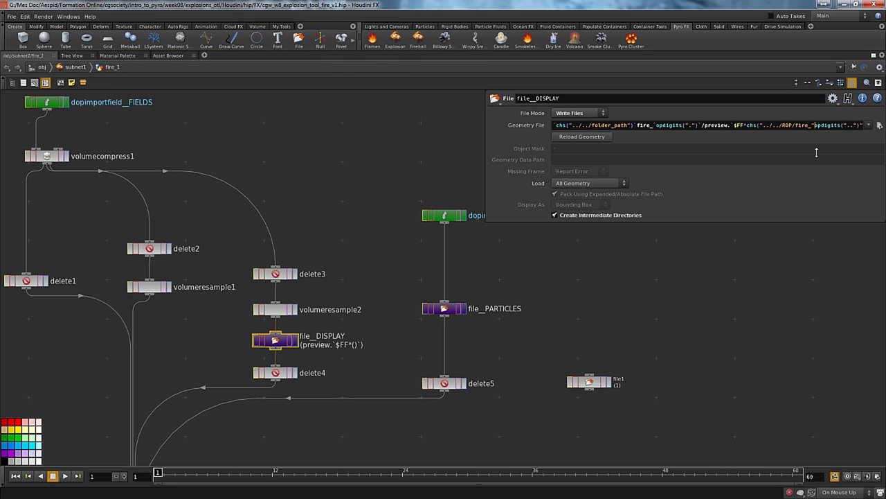
pyautogui.write('`')
pyautogui.press('Right')
pyautogui.press('Right')
pyautogui.press('Right')
pyautogui.press('Right')
pyautogui.press('Right')
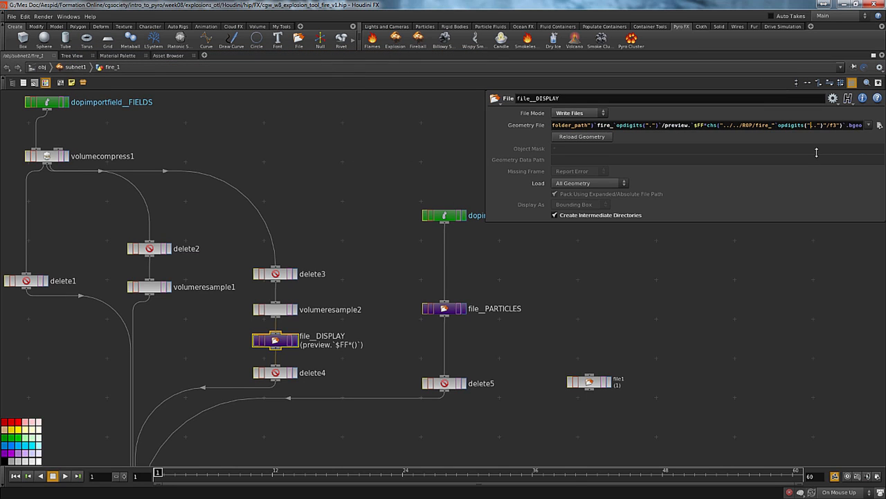
pyautogui.write('`')
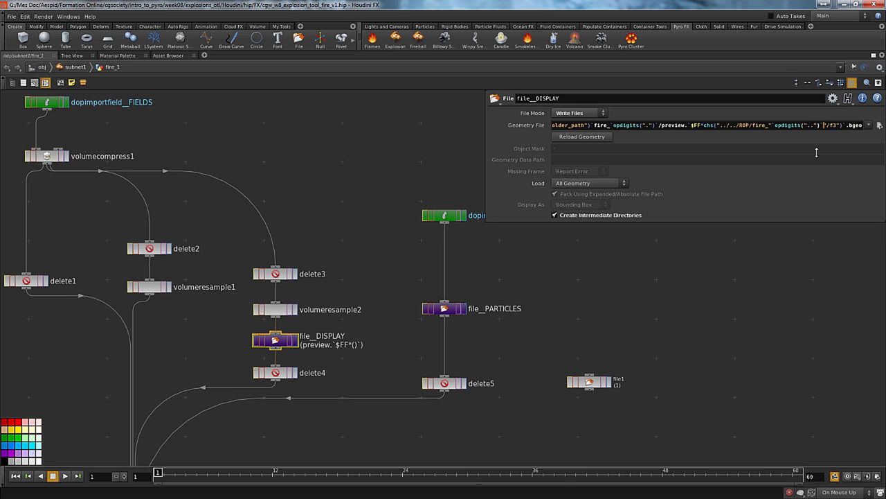
pyautogui.press('Return')
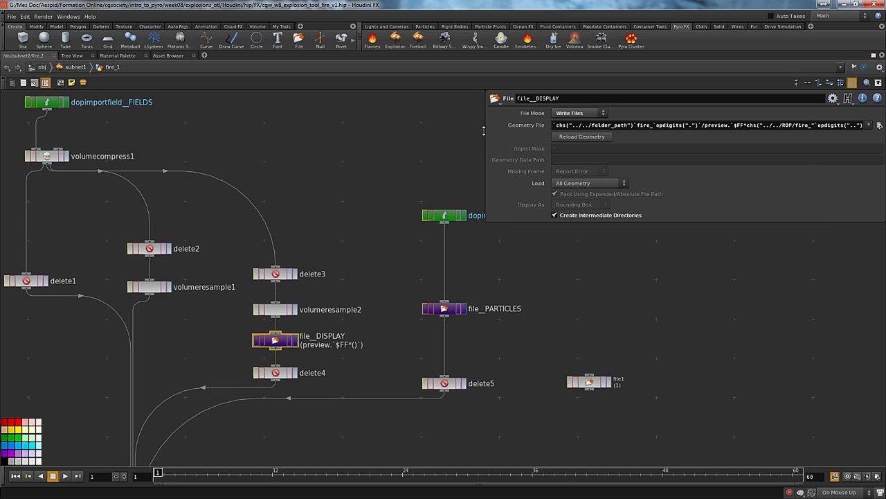
# Check how the backticked Geometry File expression evaluates to its end, widening the parameter pane to show the full path
pyautogui.click(520, 126)
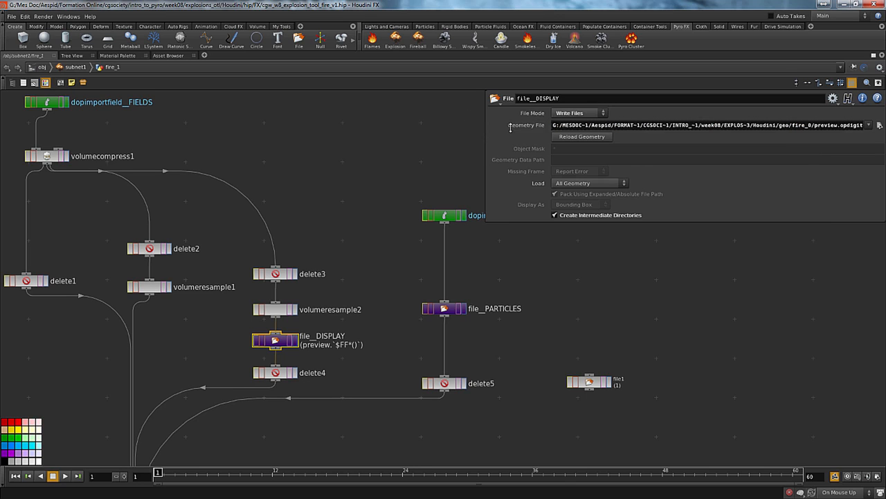
pyautogui.click(701, 130)
pyautogui.press('End')
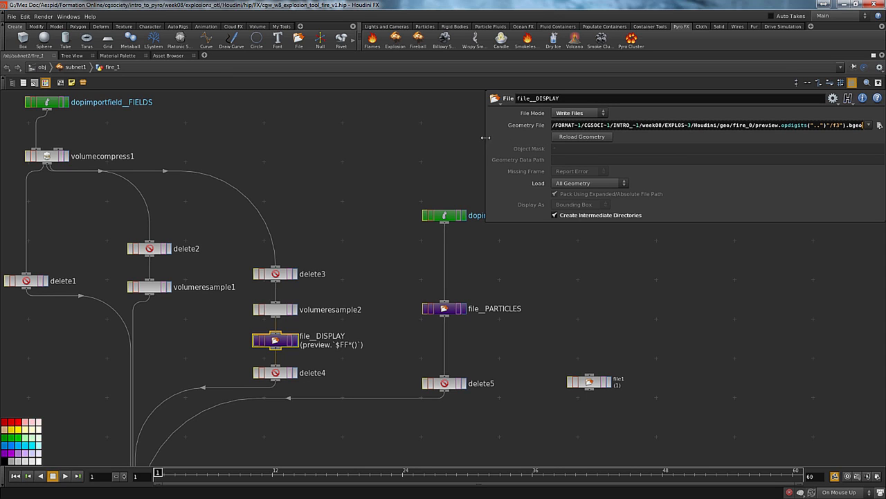
pyautogui.moveTo(485, 137); pyautogui.dragTo(315, 137)
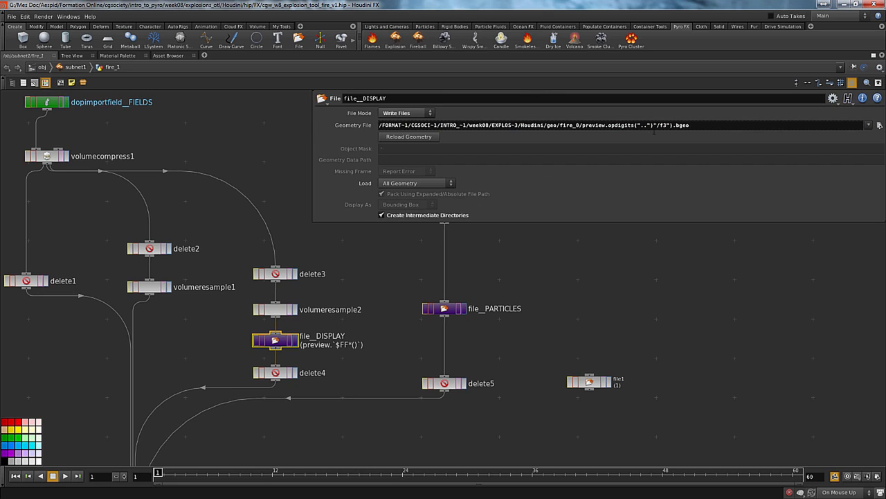
pyautogui.click(333, 126)
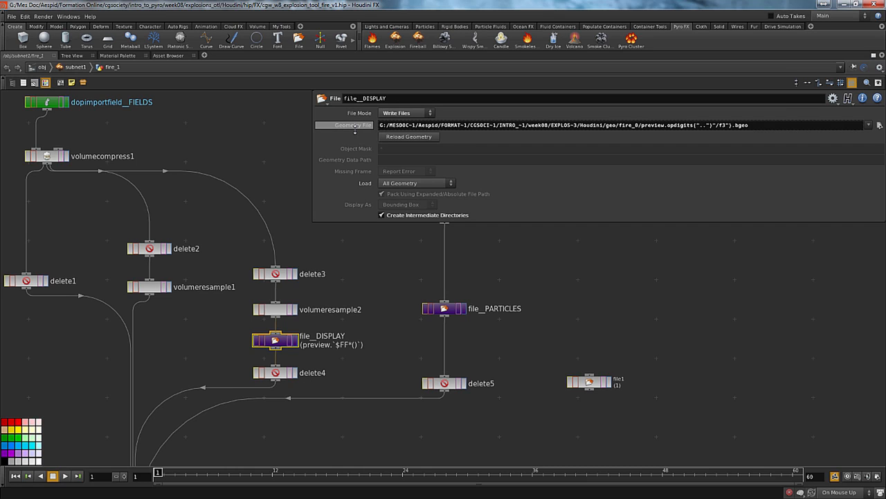
# Join opdigits("..") into the chs reference of file__DISPLAY's Geometry File with + signs instead of backticks, and check the evaluated path
pyautogui.click(354, 126)
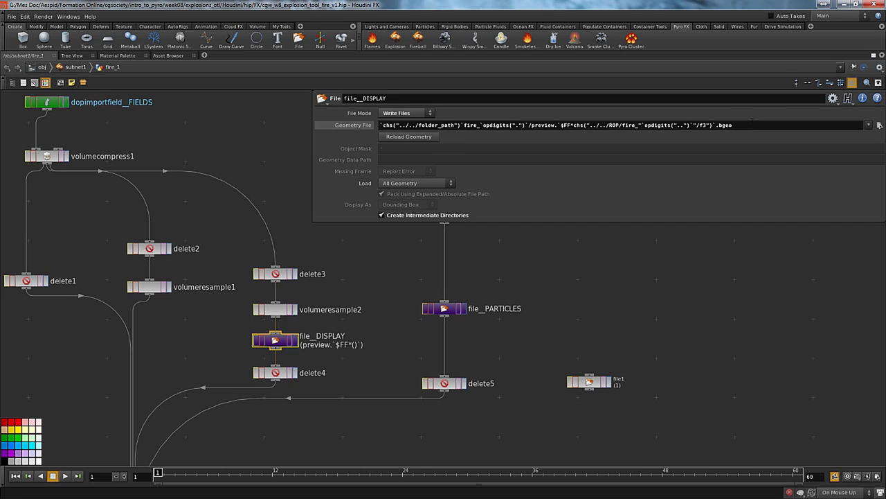
pyautogui.click(649, 125)
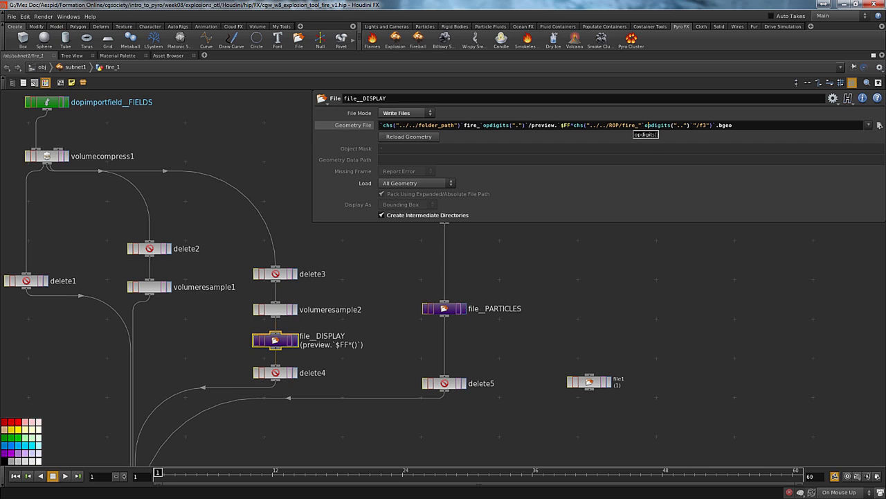
pyautogui.click(692, 126)
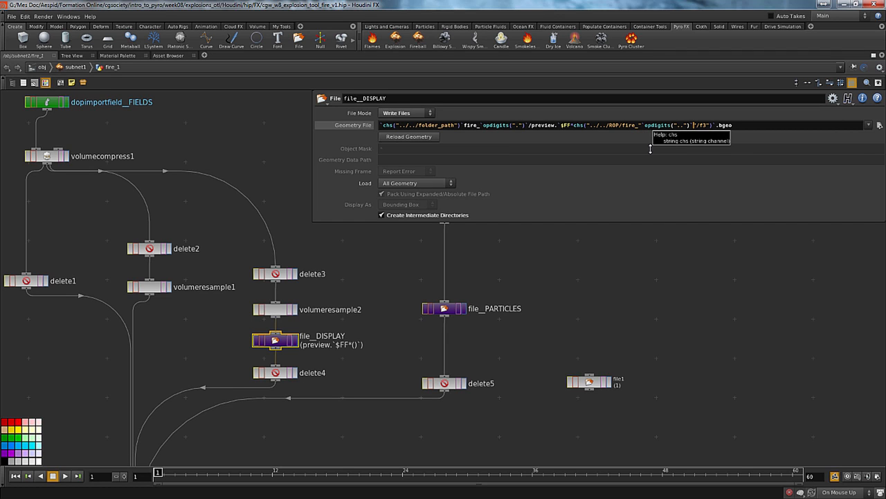
pyautogui.press('BackSpace')
pyautogui.write('+')
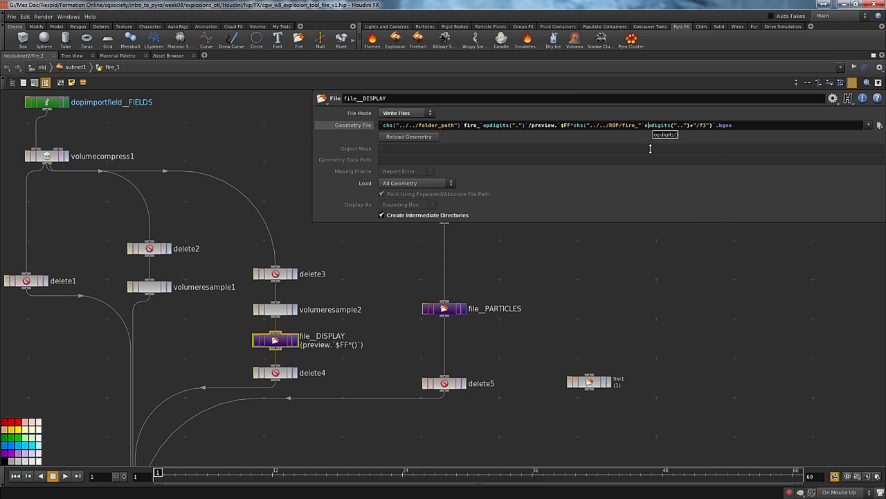
pyautogui.press('BackSpace')
pyautogui.write('+')
pyautogui.press('Return')
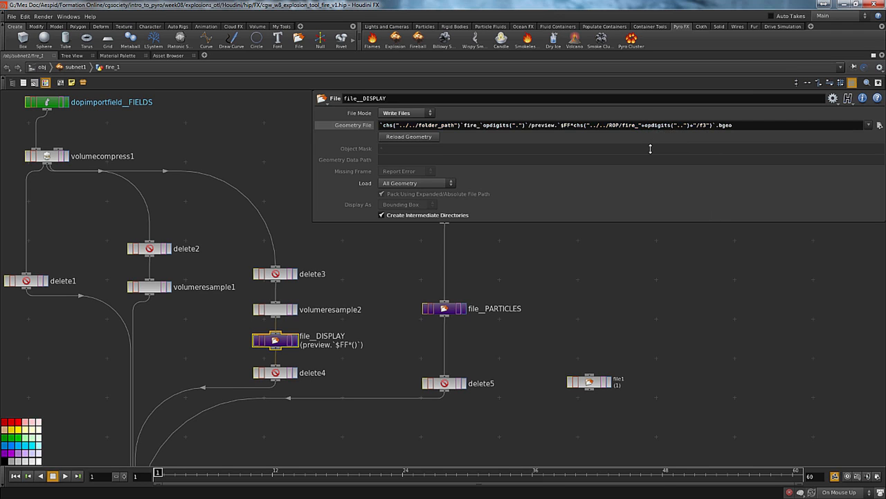
pyautogui.click(361, 126)
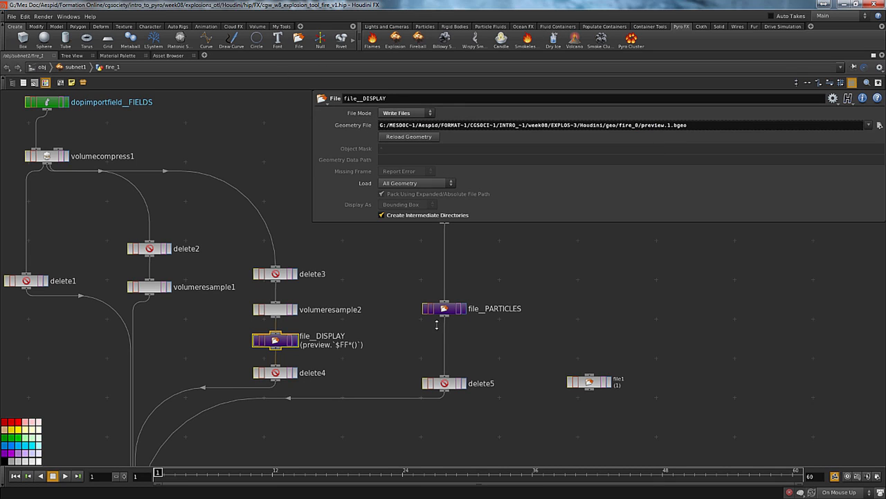
pyautogui.press('Right')
pyautogui.press('Left')
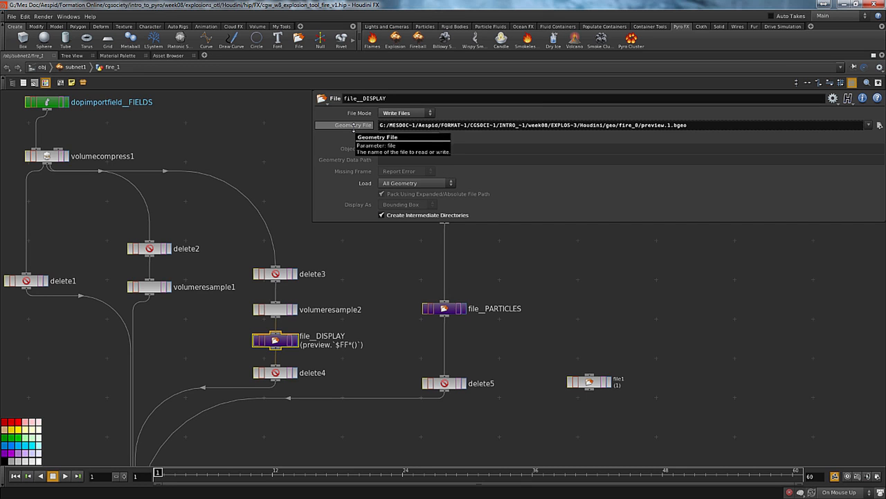
# Enable Save Substeps on the subnet1 Explosion Tool asset and return inside the fire_1 geometry network
pyautogui.moveTo(362, 335); pyautogui.dragTo(328, 378, button='middle')
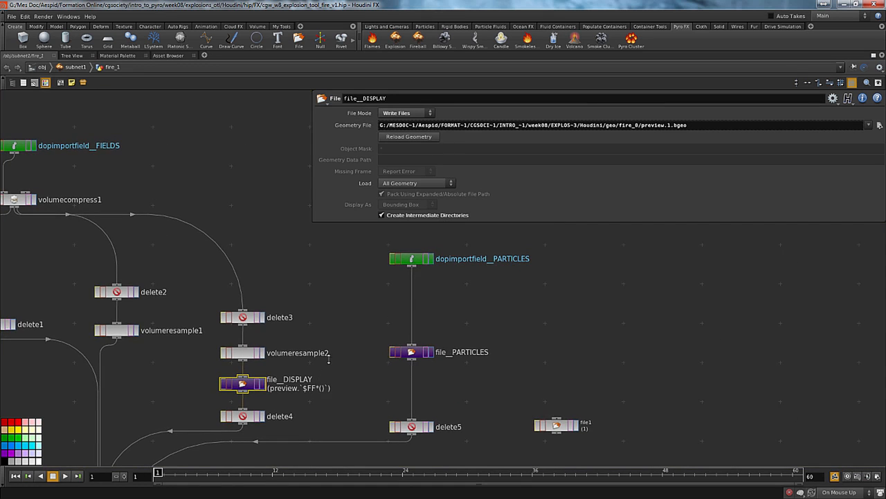
pyautogui.press('u')
pyautogui.press('u')
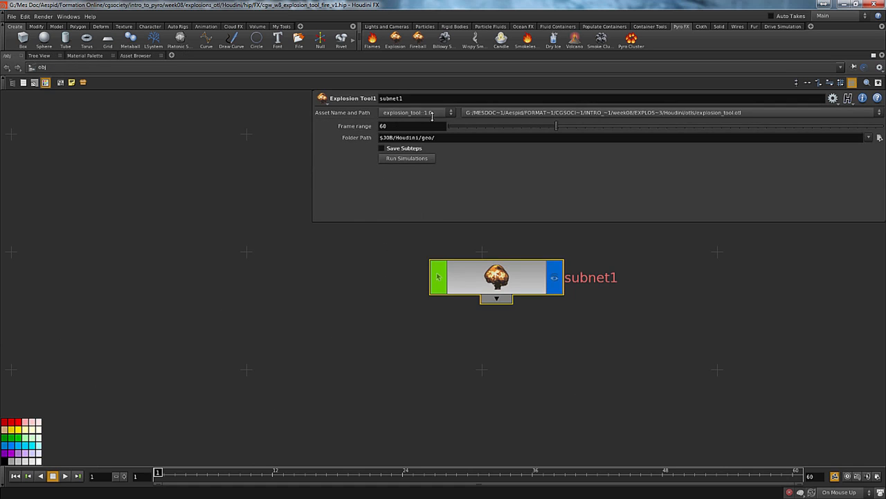
pyautogui.click(389, 149)
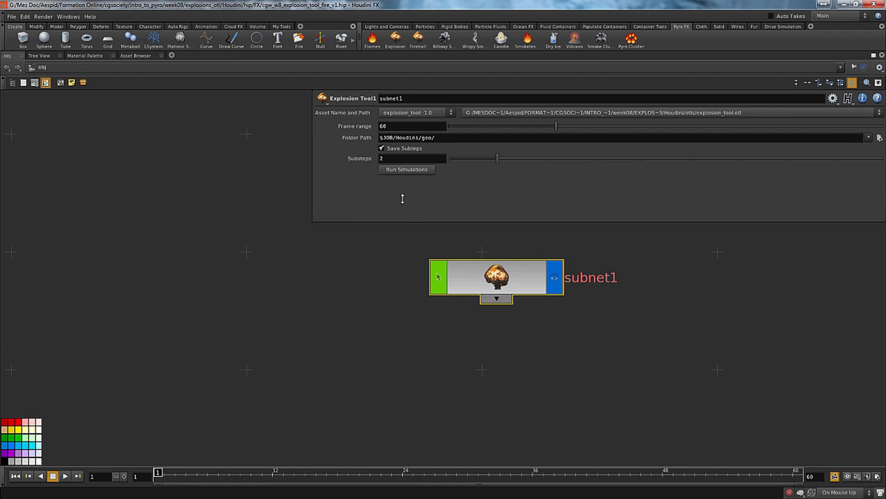
pyautogui.press('i')
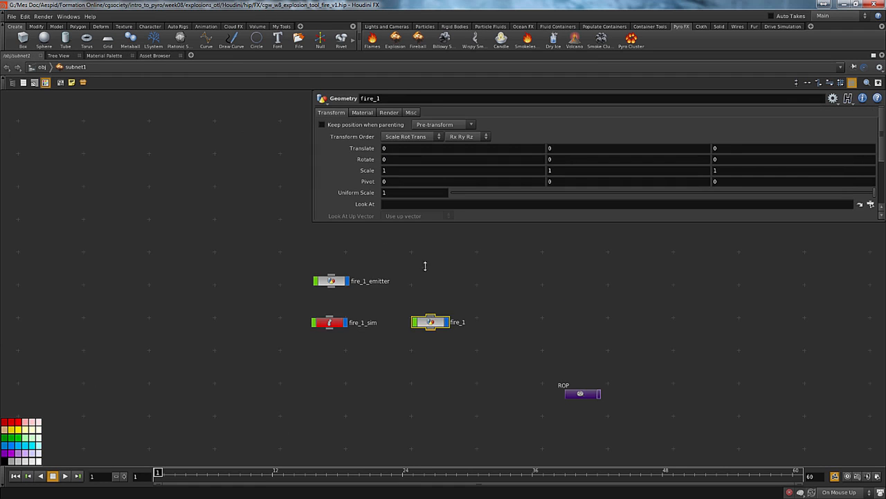
pyautogui.doubleClick(426, 323)
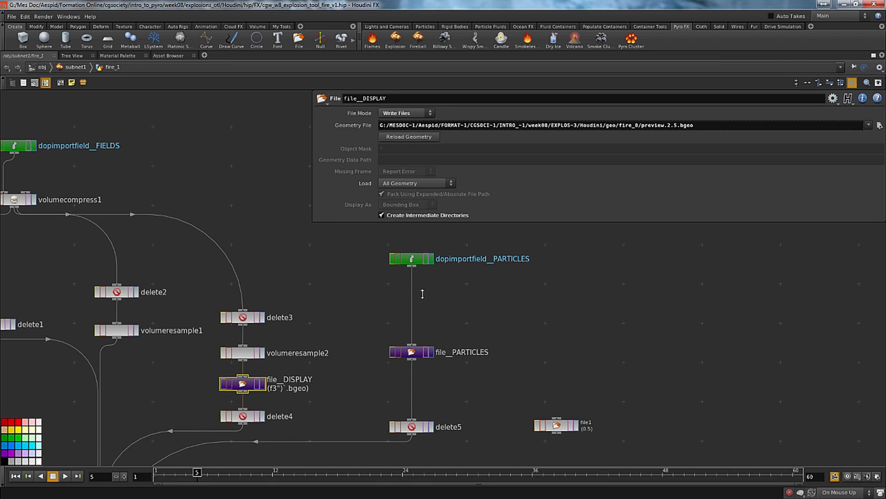
# Return to the first frame, turn off Integer Frame Values and set the playback step to 0.5 in the global animation options
pyautogui.hotkey('ctrl', 'Up')
pyautogui.click(876, 476)
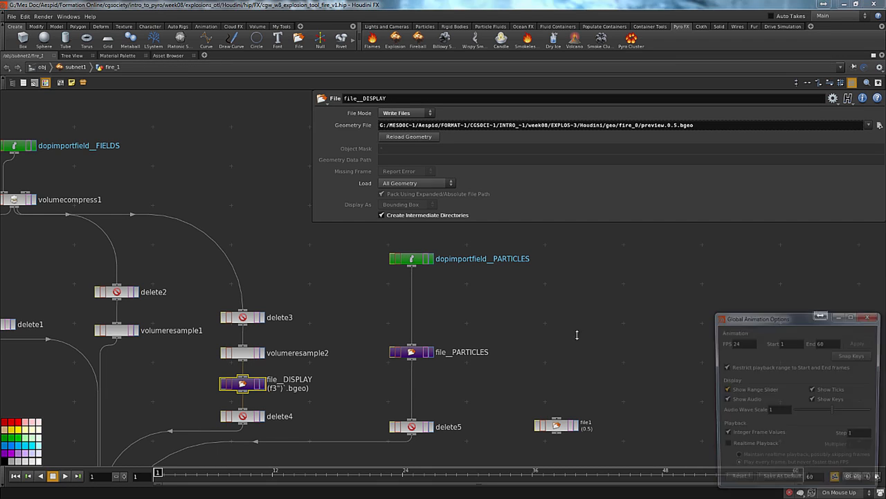
pyautogui.click(723, 435)
pyautogui.doubleClick(874, 435)
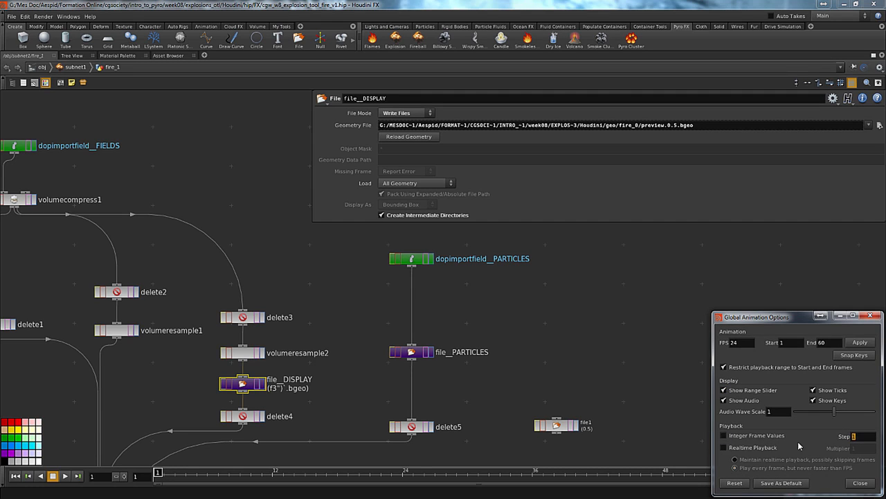
pyautogui.press('BackSpace')
pyautogui.moveTo(796, 317); pyautogui.dragTo(626, 286)
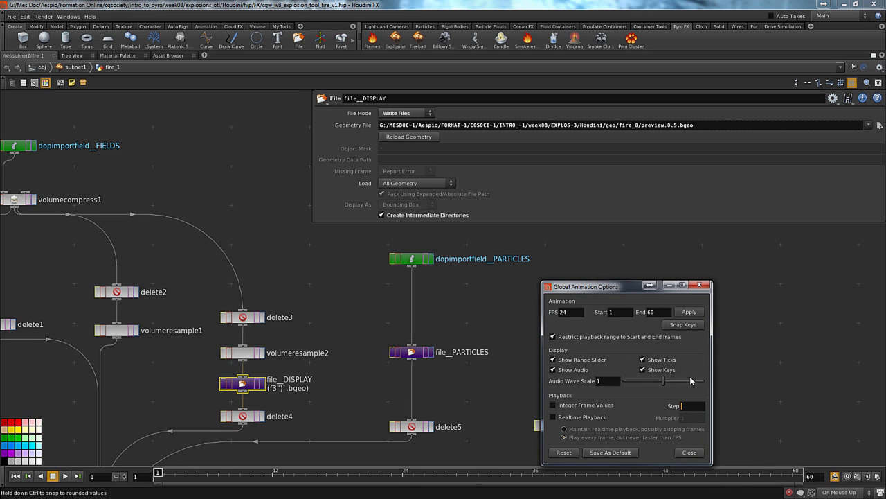
pyautogui.click(688, 452)
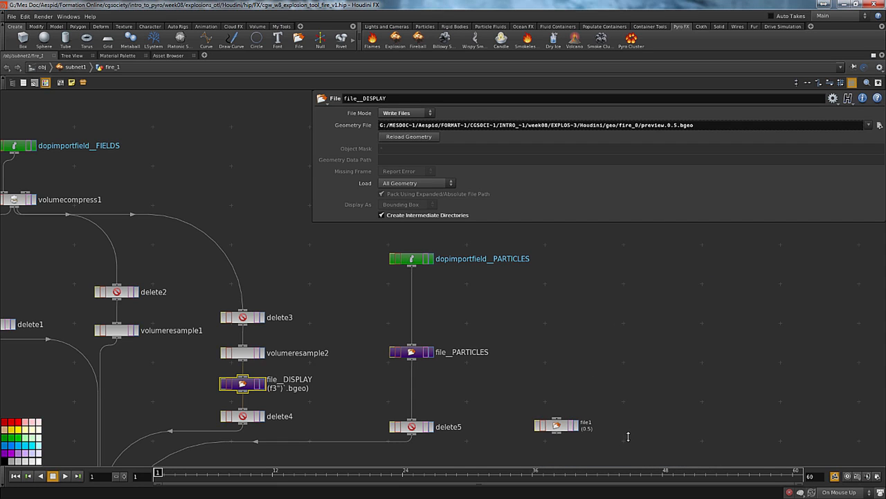
# Step through the half frames to examine how file__DISPLAY's evaluated preview file name changes, ending back at the first frame
pyautogui.press('Right')
pyautogui.press('Right')
pyautogui.press('Right')
pyautogui.press('Right')
pyautogui.press('Right')
pyautogui.press('Right')
pyautogui.press('Right')
pyautogui.press('Right')
pyautogui.press('Right')
pyautogui.hotkey('ctrl', 'Left')
pyautogui.moveTo(353, 306); pyautogui.dragTo(342, 335, button='middle')
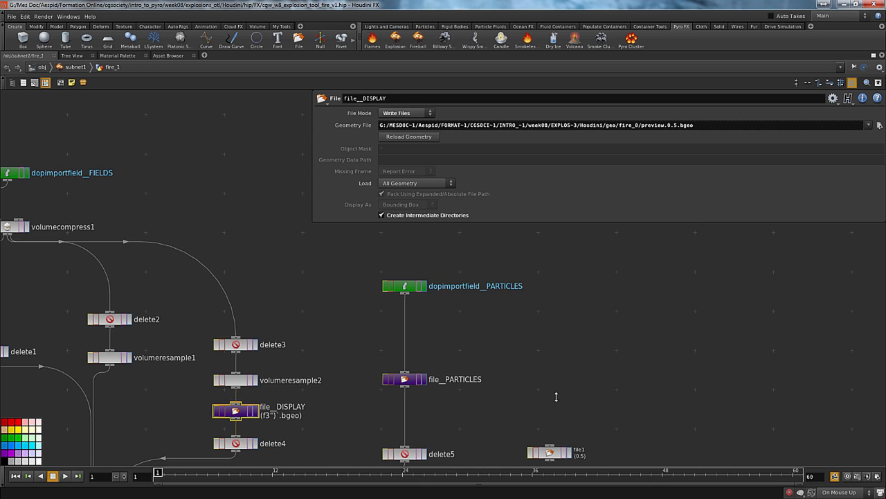
# Inspect the Start/End/Inc expressions and the evaluated Output File of the fire_1 node inside the ROP network
pyautogui.press('u')
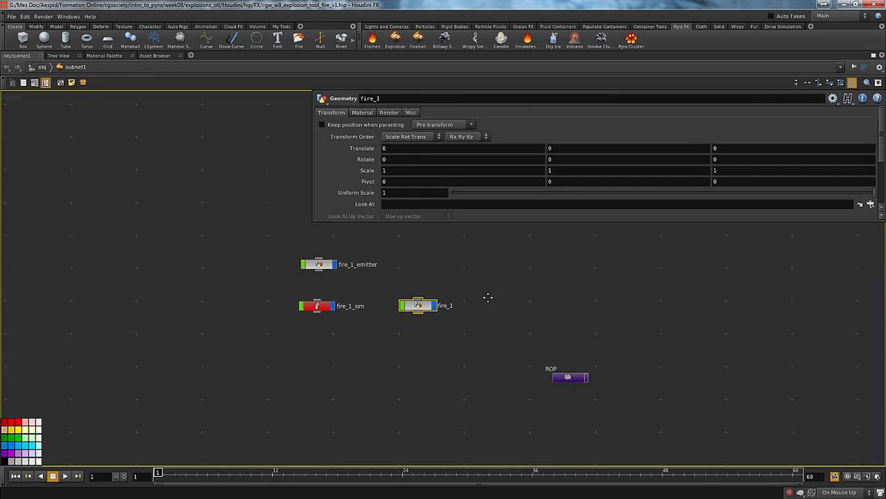
pyautogui.moveTo(488, 298); pyautogui.dragTo(468, 295, button='middle')
pyautogui.moveTo(473, 330); pyautogui.dragTo(570, 398)
pyautogui.press('i')
pyautogui.moveTo(477, 311); pyautogui.dragTo(591, 398, button='middle')
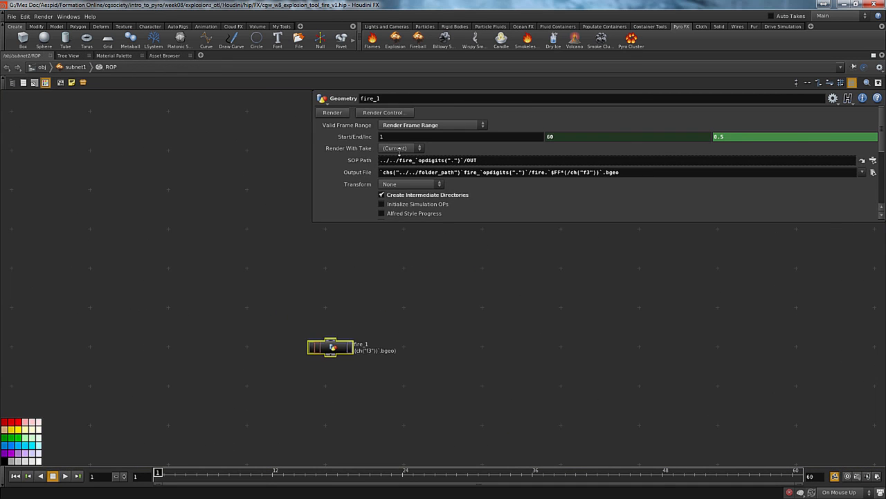
pyautogui.click(353, 137)
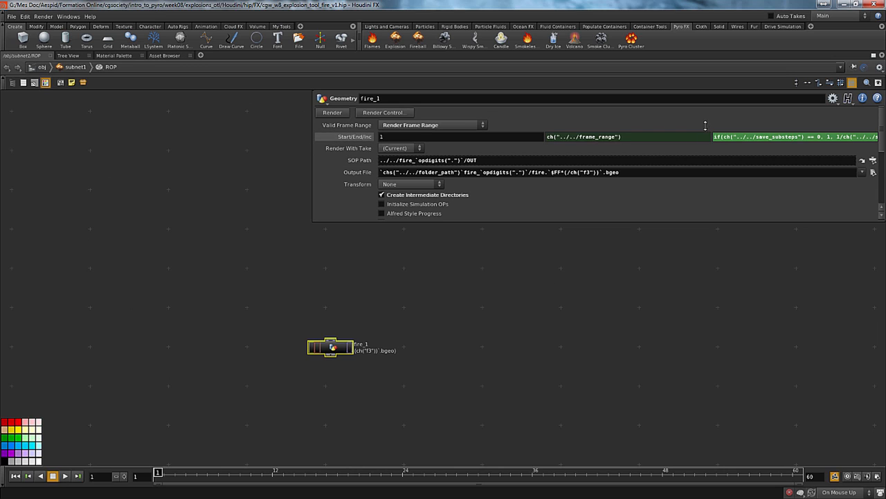
pyautogui.click(353, 171)
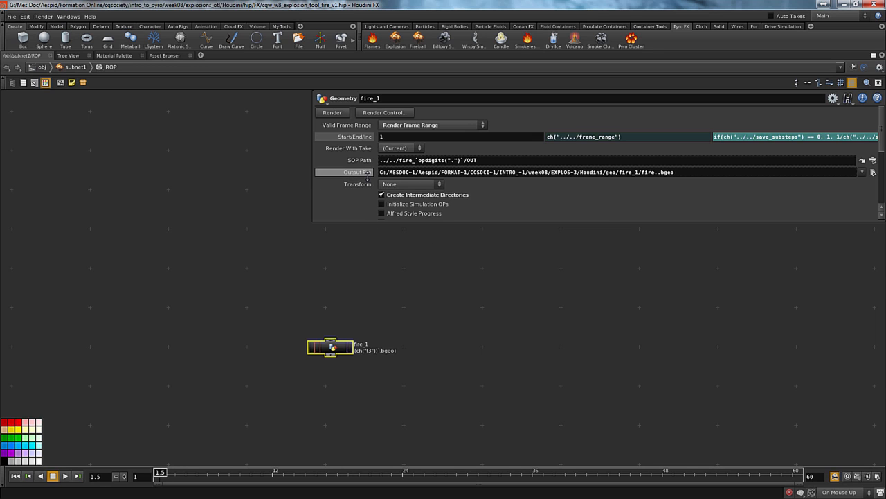
pyautogui.click(368, 177)
pyautogui.click(552, 173)
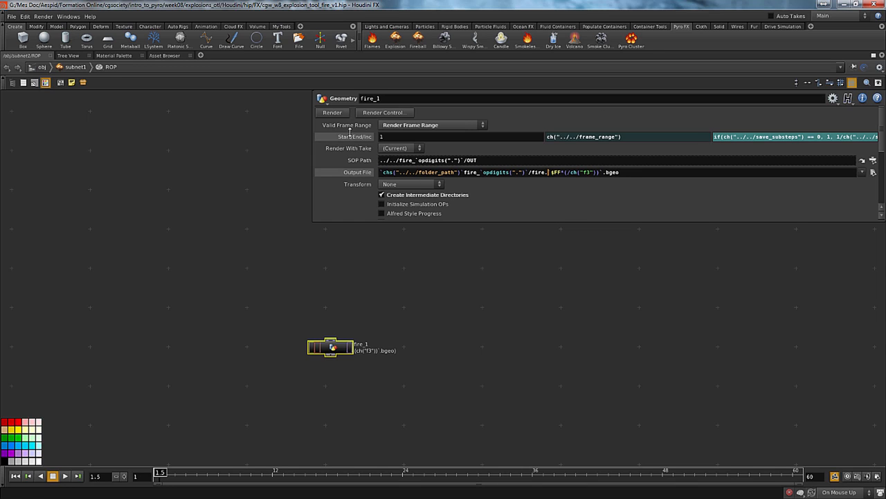
pyautogui.click(350, 136)
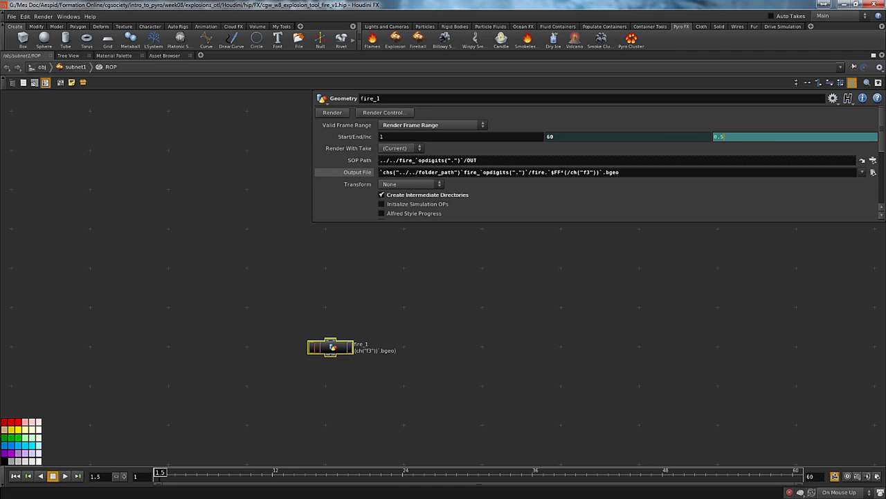
# Remove the slash before ch("f3") in the fire_1 ROP's Output File expression and check the evaluated file name
pyautogui.click(571, 173)
pyautogui.press('BackSpace')
pyautogui.click(659, 201)
pyautogui.click(363, 173)
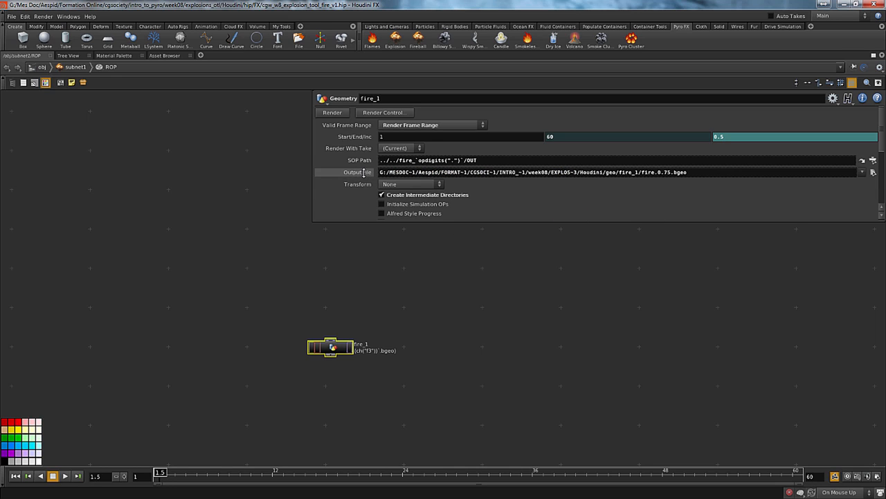
pyautogui.click(363, 172)
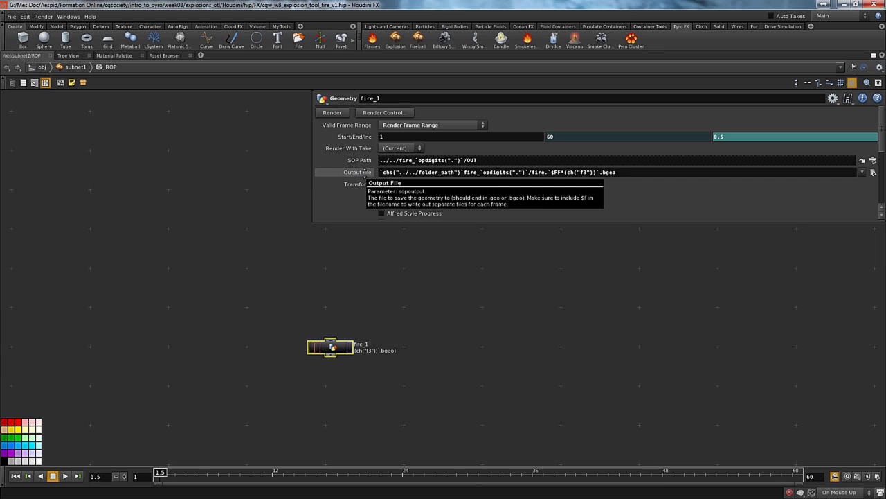
pyautogui.click(363, 173)
pyautogui.click(362, 174)
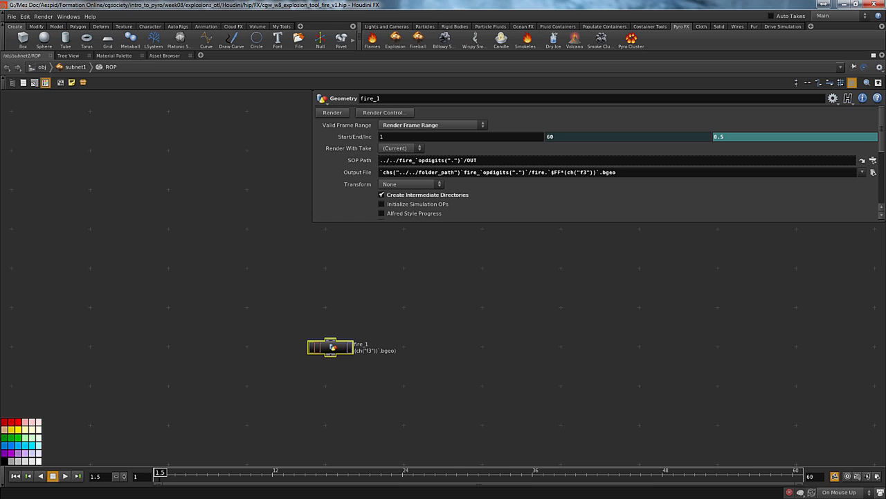
# Replace the backticked $FF*(ch("f3")) expression in the fire_1 ROP's Output File with plain $FF, so the name ends in fire.$FF.bgeo
pyautogui.click(81, 186)
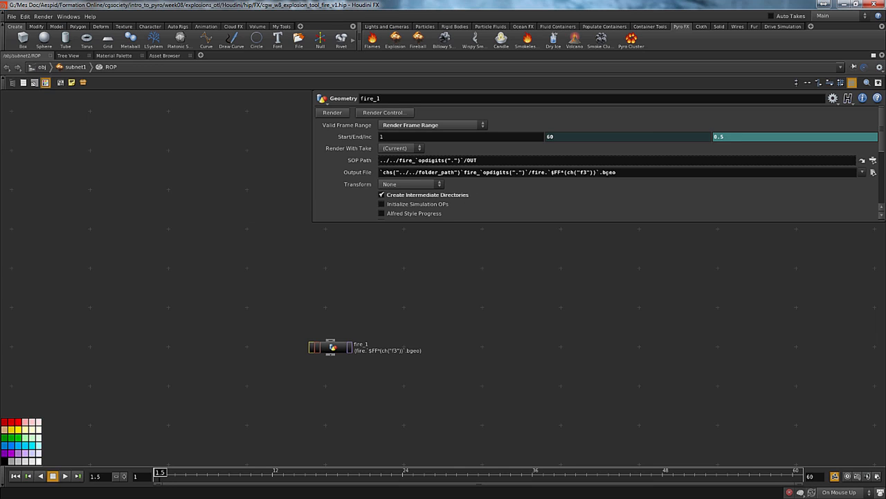
pyautogui.moveTo(551, 172); pyautogui.dragTo(600, 171)
pyautogui.press('BackSpace')
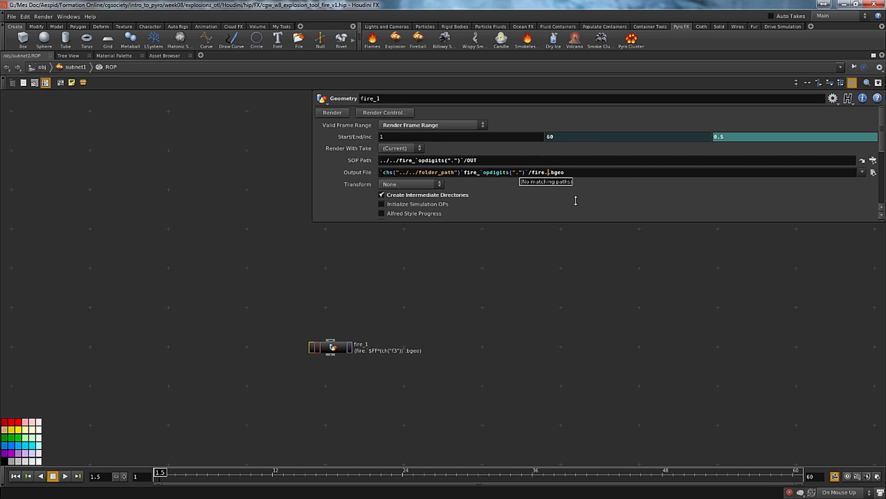
pyautogui.write('$FF')
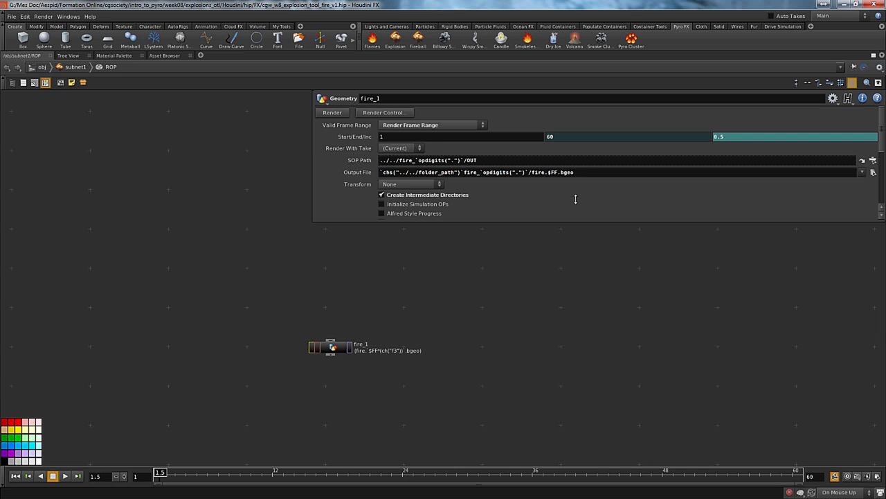
pyautogui.write('u')
# Remove the chs multiplication and leftover backticks from file__DISPLAY's Geometry File in the fire_1 geometry, ending it in preview.$FF.bgeo, and check its evaluation
pyautogui.moveTo(567, 331); pyautogui.dragTo(504, 330, button='middle')
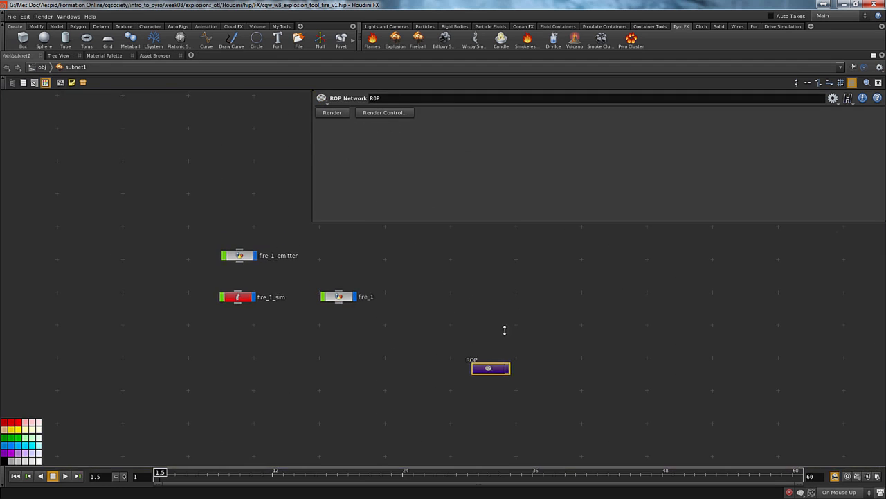
pyautogui.moveTo(402, 346); pyautogui.dragTo(488, 399, button='middle')
pyautogui.moveTo(460, 375); pyautogui.dragTo(414, 316)
pyautogui.press('i')
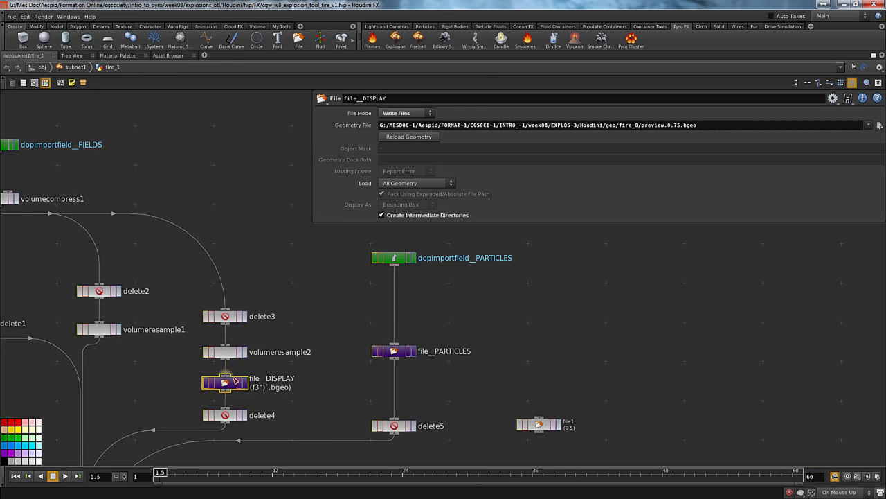
pyautogui.click(350, 125)
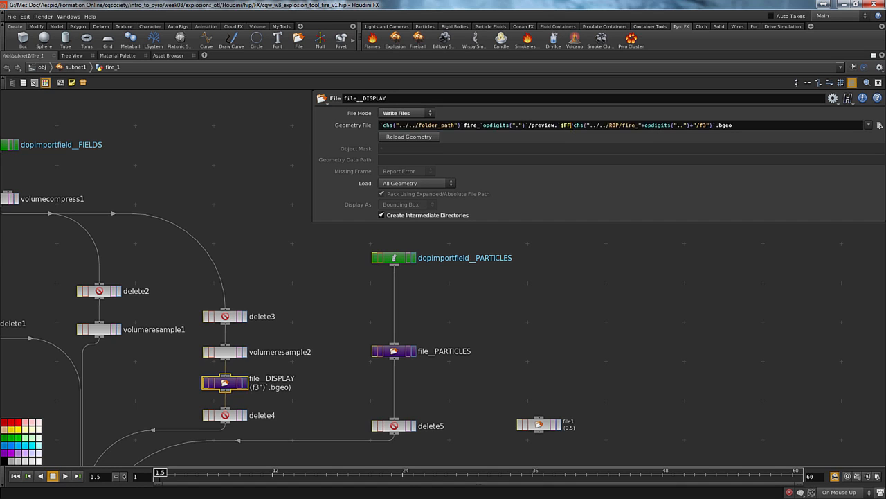
pyautogui.moveTo(570, 126); pyautogui.dragTo(718, 117)
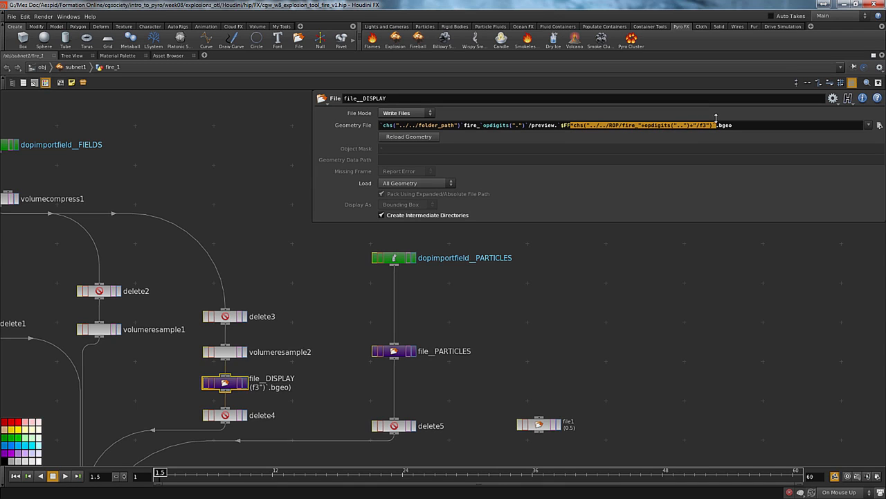
pyautogui.press('BackSpace')
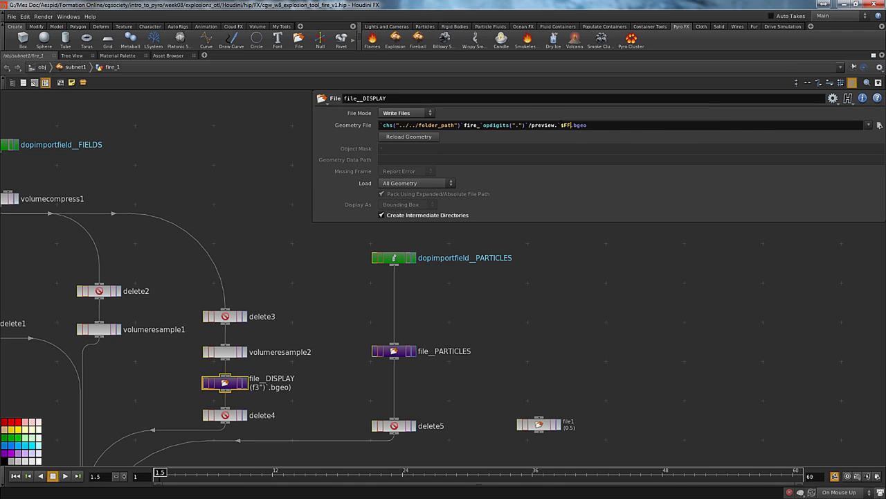
pyautogui.press('Return')
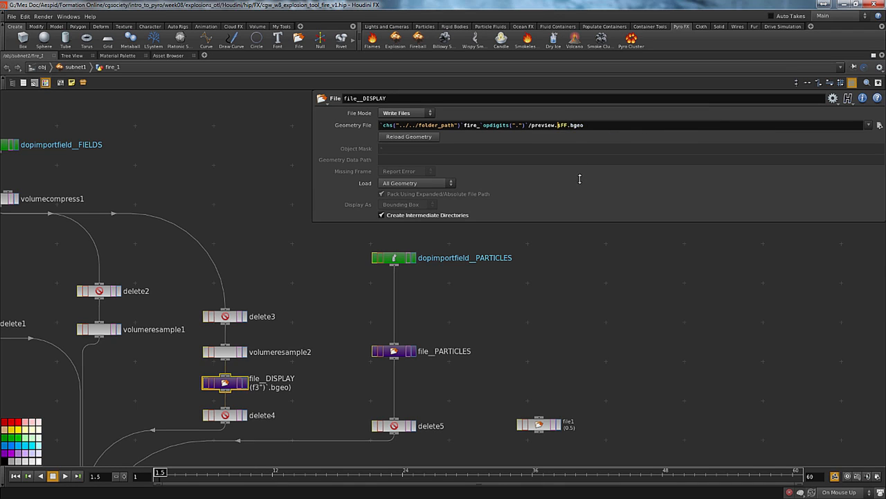
pyautogui.click(362, 126)
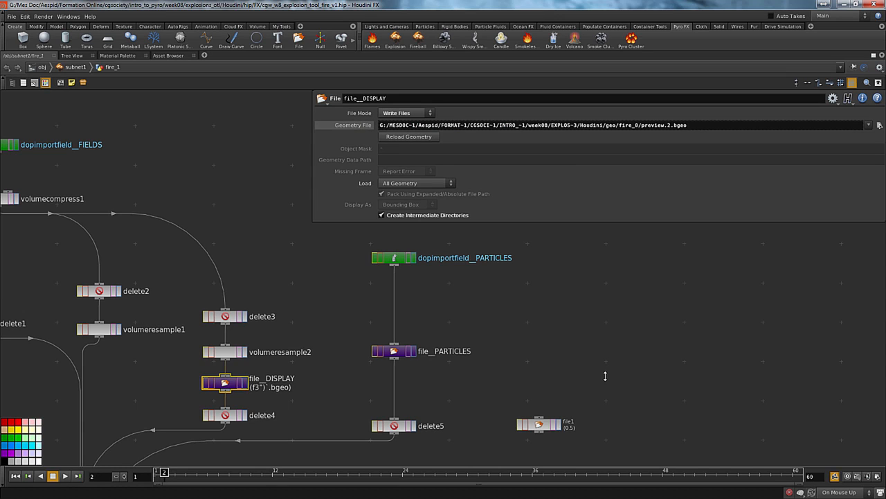
# Step through several frames to check file__DISPLAY's evaluated Geometry File, returning to frame 1 and the raw expression
pyautogui.press('Right')
pyautogui.press('Right')
pyautogui.press('Right')
pyautogui.press('Right')
pyautogui.press('Right')
pyautogui.press('Right')
pyautogui.press('Right')
pyautogui.hotkey('ctrl', 'Left')
pyautogui.click(355, 126)
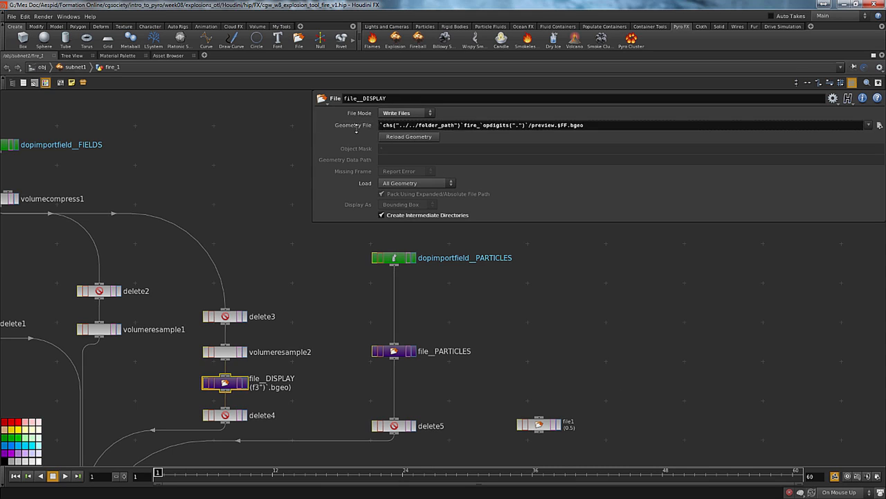
# Change opdigits(".") to opdigits("..") in file__DISPLAY's Geometry File expression and check the evaluated path
pyautogui.moveTo(704, 372); pyautogui.dragTo(685, 348, button='middle')
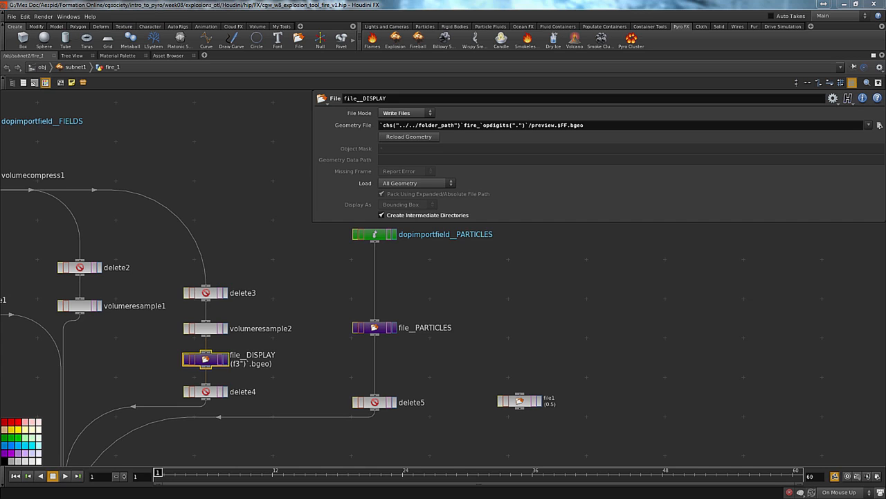
pyautogui.click(375, 328)
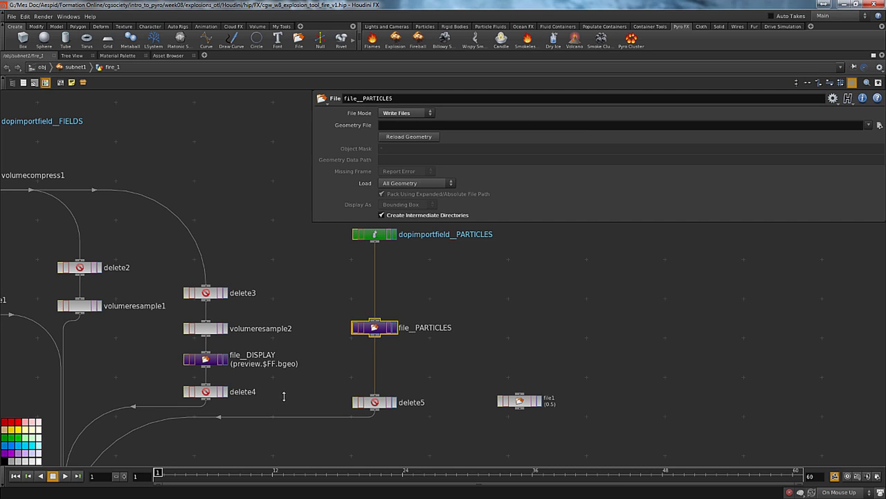
pyautogui.click(187, 357)
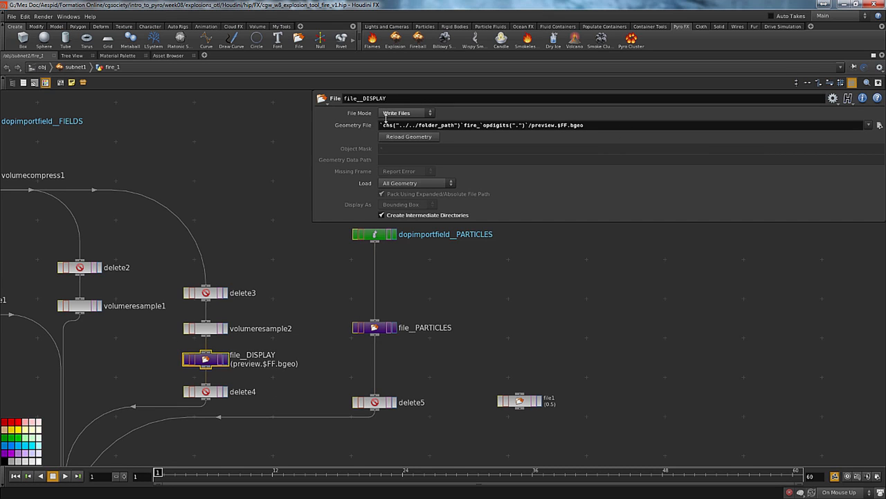
pyautogui.click(345, 124)
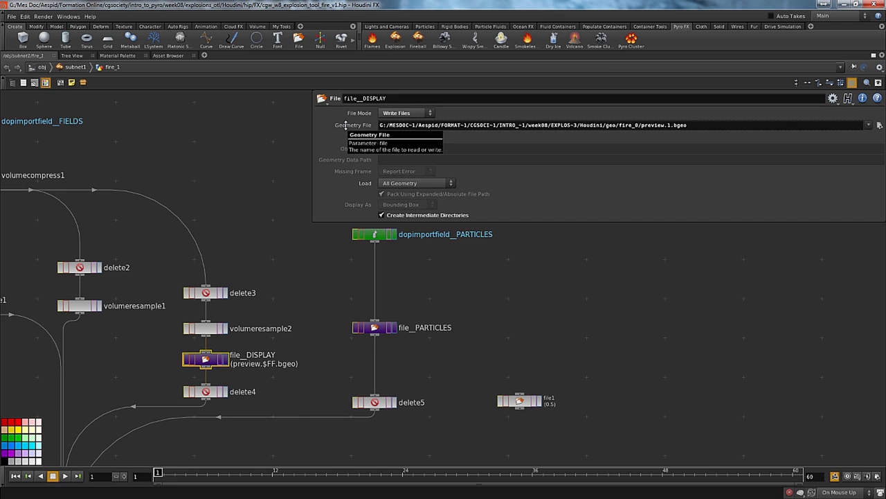
pyautogui.click(345, 124)
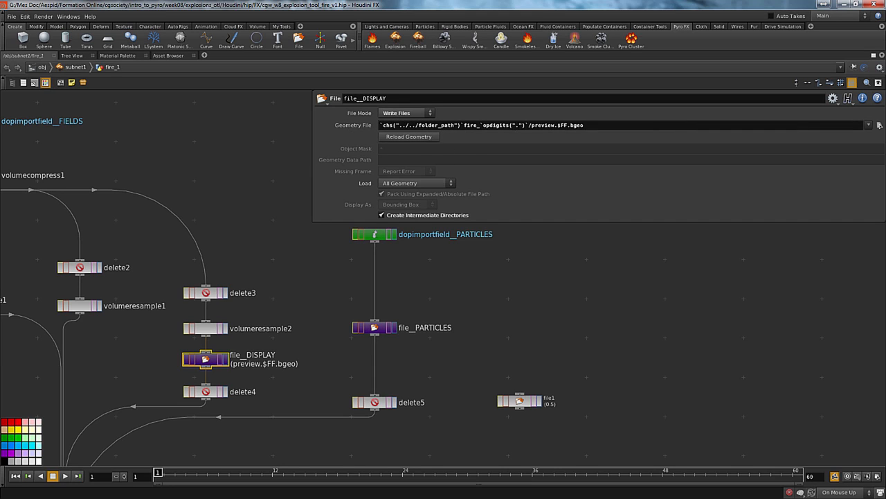
pyautogui.click(518, 125)
pyautogui.write('.')
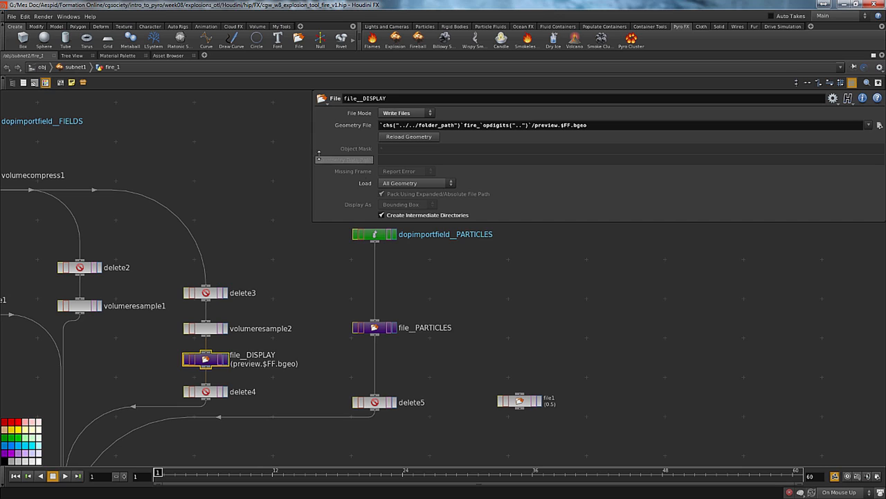
pyautogui.click(334, 124)
pyautogui.click(333, 124)
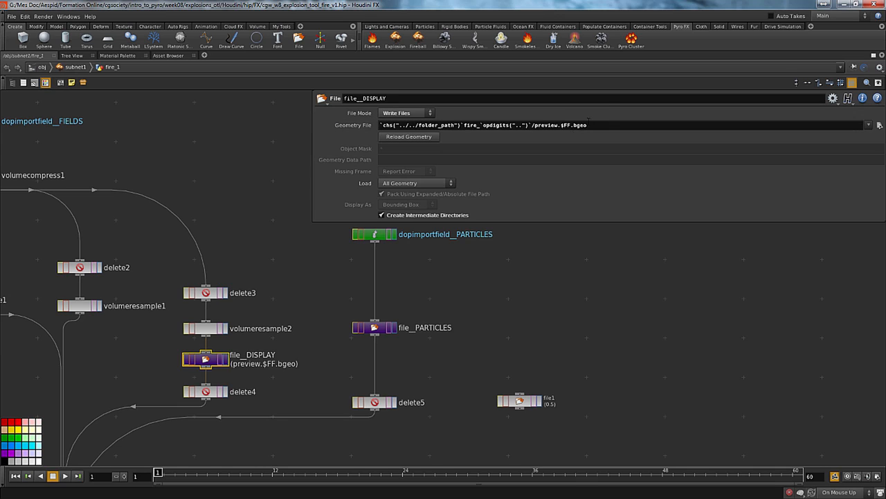
# Copy file__DISPLAY's Geometry File expression into file__PARTICLES and delete the unused file1 node
pyautogui.moveTo(610, 124); pyautogui.dragTo(357, 119)
pyautogui.hotkey('ctrl', 'c')
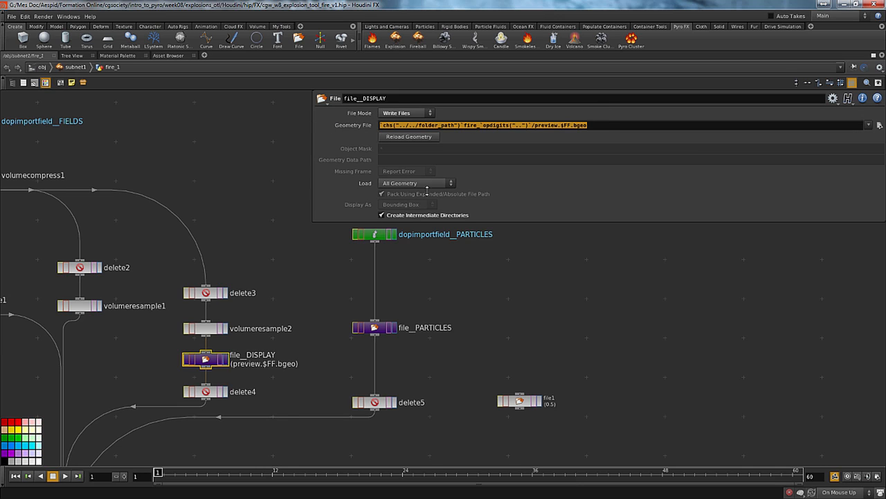
pyautogui.click(374, 327)
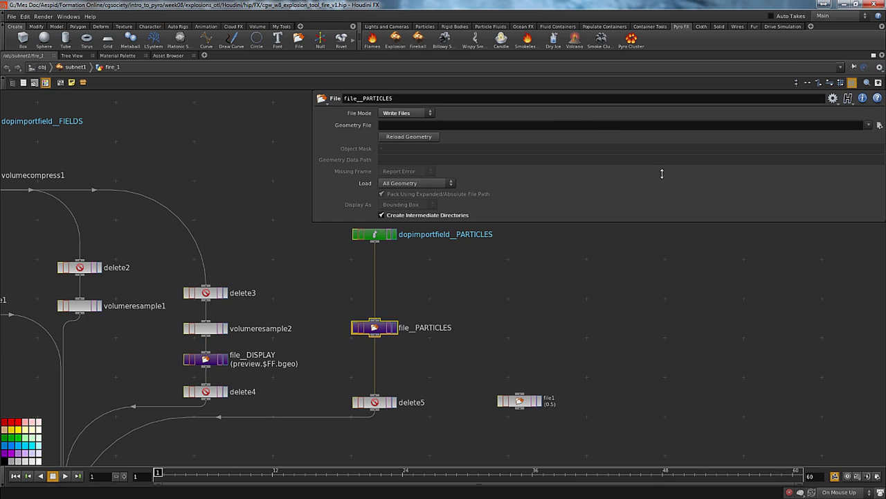
pyautogui.click(601, 126)
pyautogui.hotkey('ctrl', 'v')
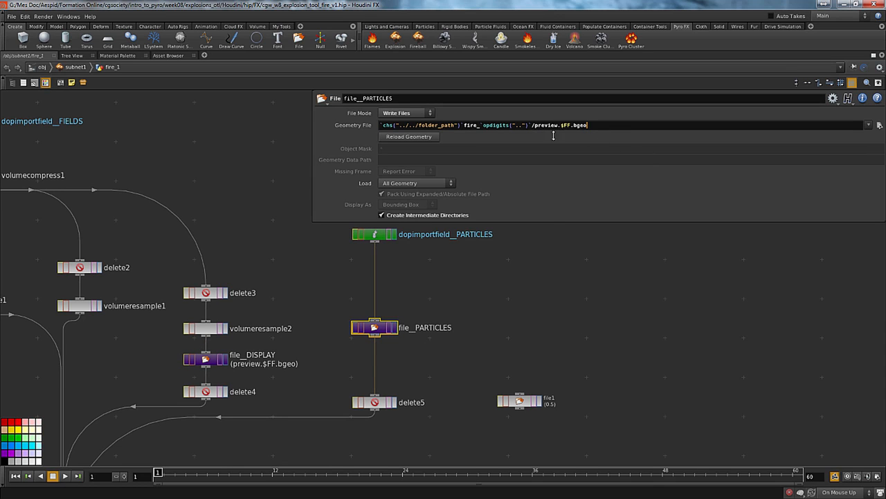
pyautogui.click(529, 383)
pyautogui.click(520, 400)
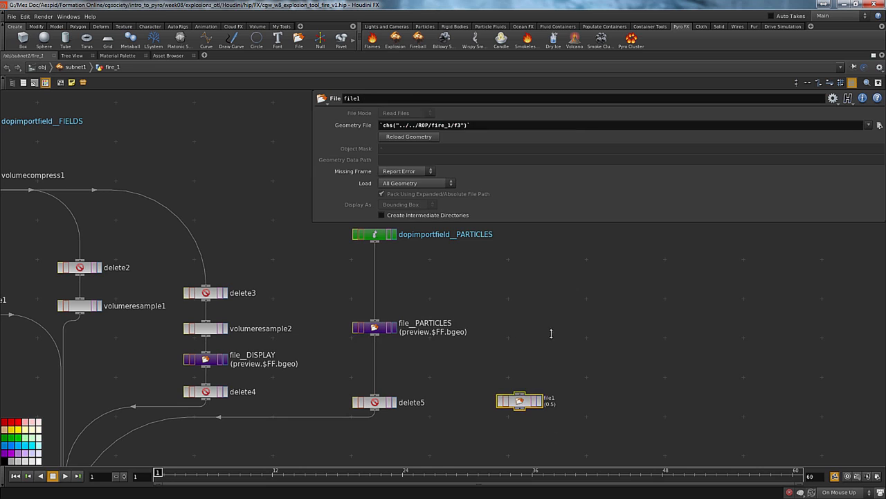
pyautogui.press('Delete')
# Replace preview with particles in file__PARTICLES's Geometry File, ending it in particles.$FF.bgeo, and check the folder it resolves to
pyautogui.click(374, 327)
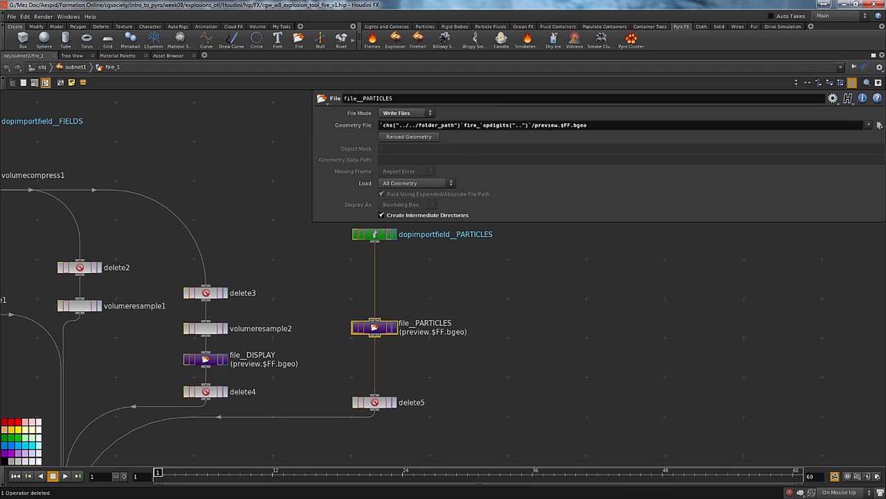
pyautogui.doubleClick(546, 125)
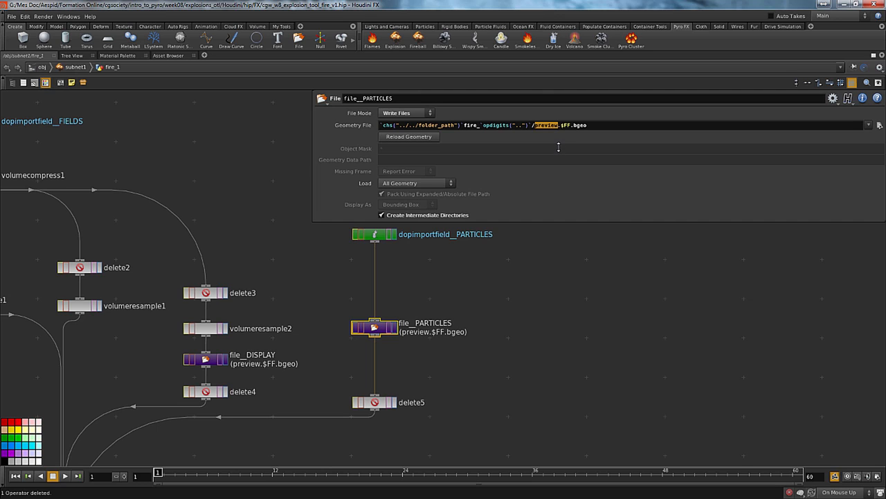
pyautogui.write('particles')
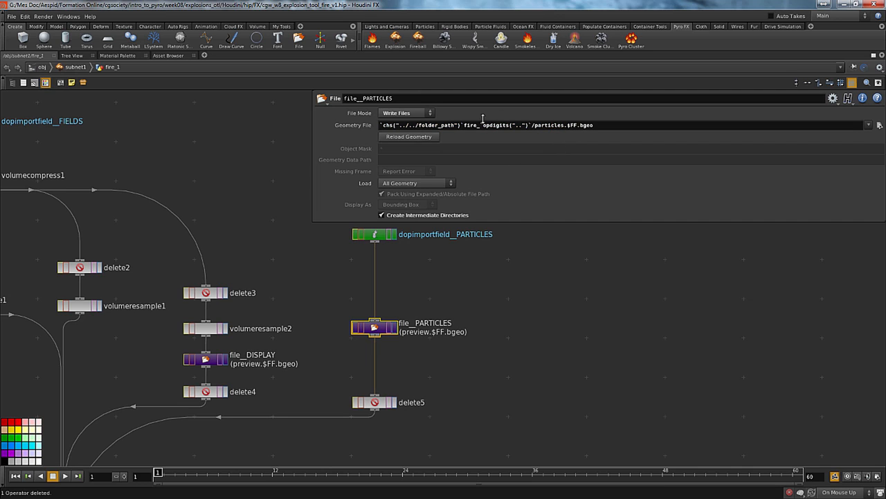
pyautogui.click(879, 125)
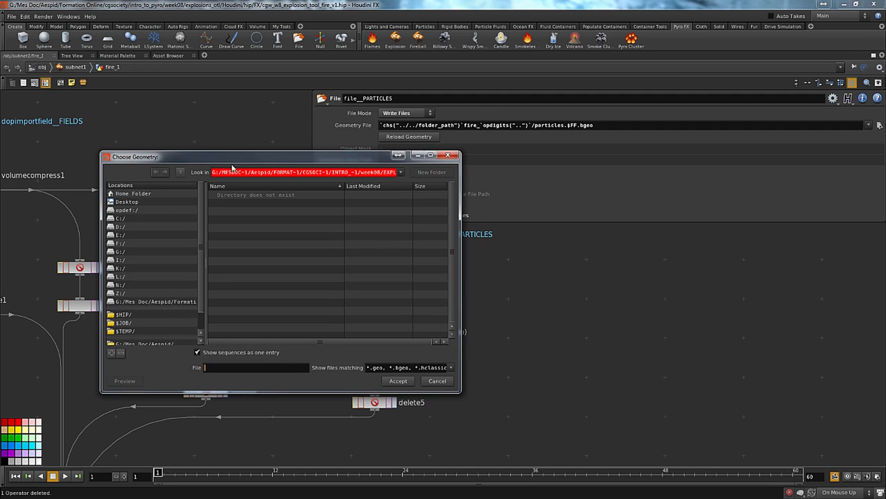
pyautogui.click(283, 174)
pyautogui.press('End')
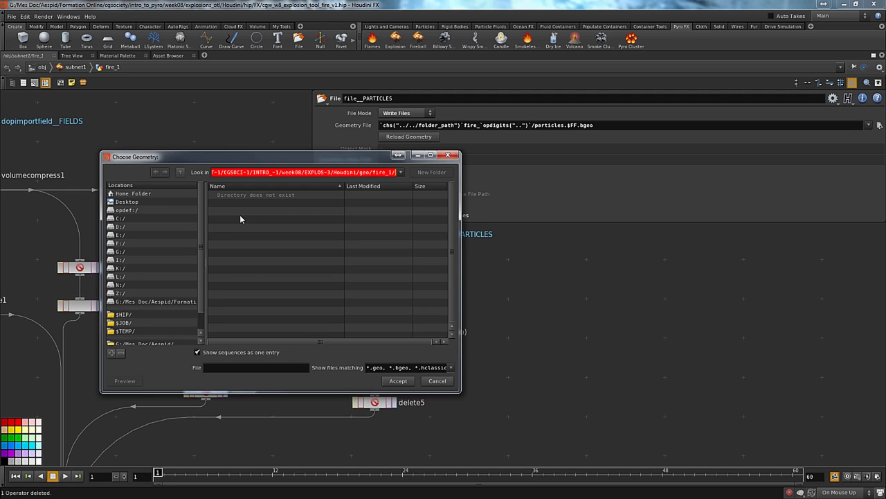
pyautogui.click(437, 381)
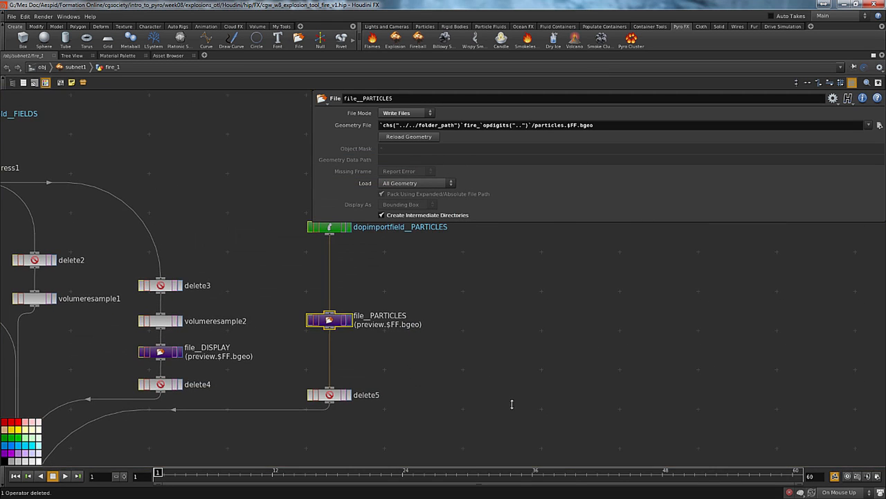
# Add a Merge node below fire_1 inside the ROP network of subnet1
pyautogui.press('h')
pyautogui.moveTo(555, 428); pyautogui.dragTo(352, 340, button='middle')
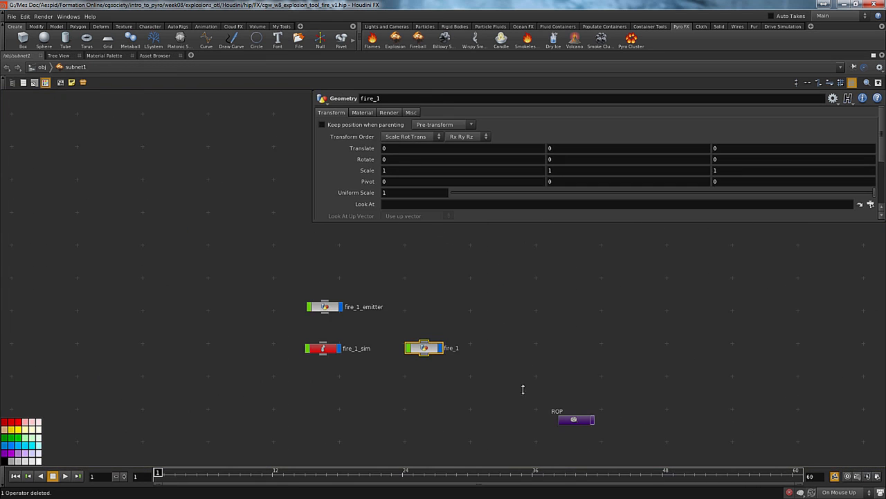
pyautogui.moveTo(525, 388); pyautogui.dragTo(481, 351, button='middle')
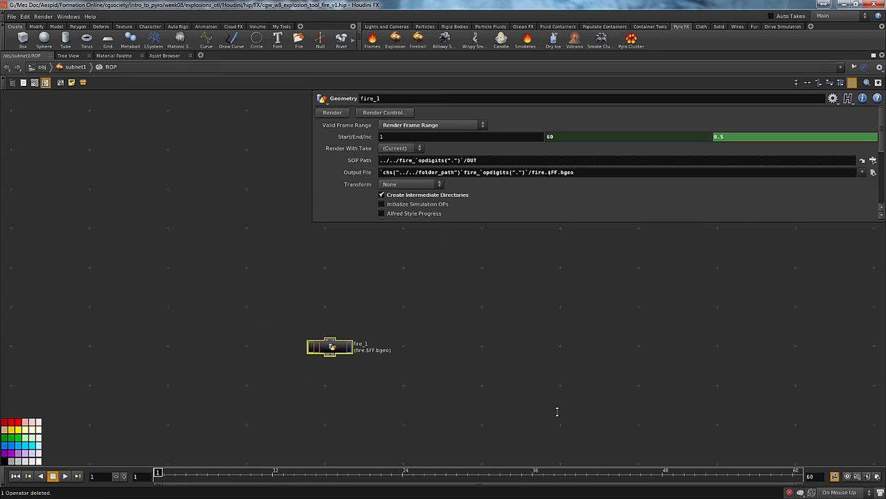
pyautogui.moveTo(463, 349); pyautogui.dragTo(439, 322, button='middle')
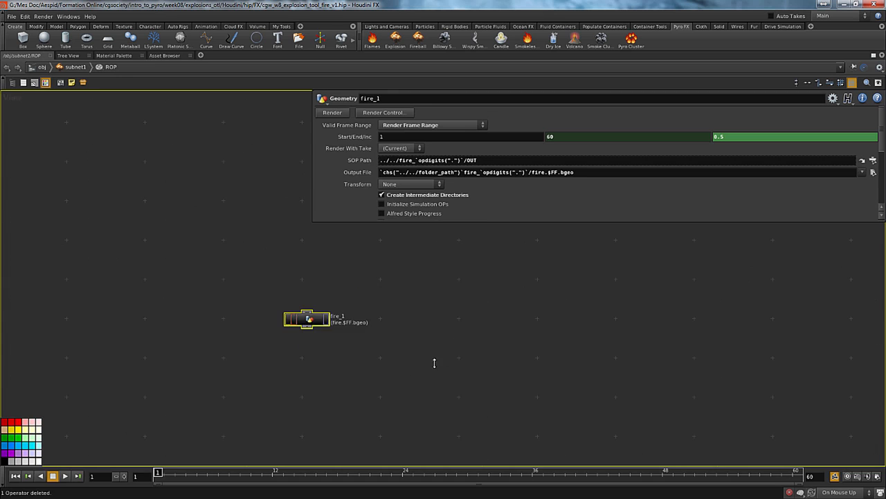
pyautogui.click(431, 387)
pyautogui.moveTo(487, 407); pyautogui.dragTo(420, 388, button='middle')
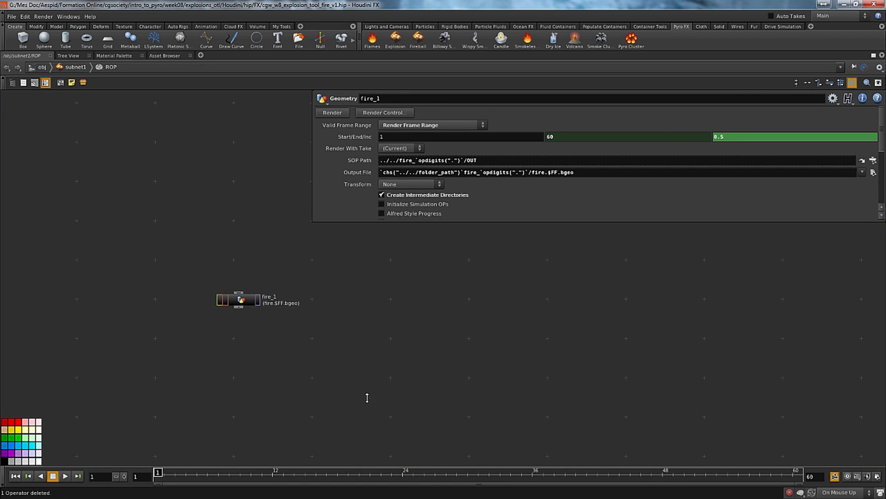
pyautogui.press('Tab')
pyautogui.write('merge')
pyautogui.press('Return')
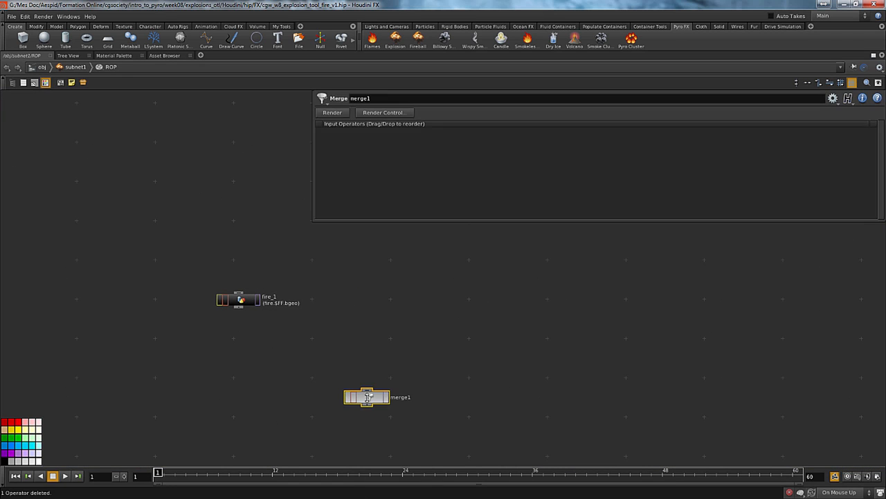
# Connect fire_1's output to the Merge node and position the Merge node lower in the network
pyautogui.click(173, 266)
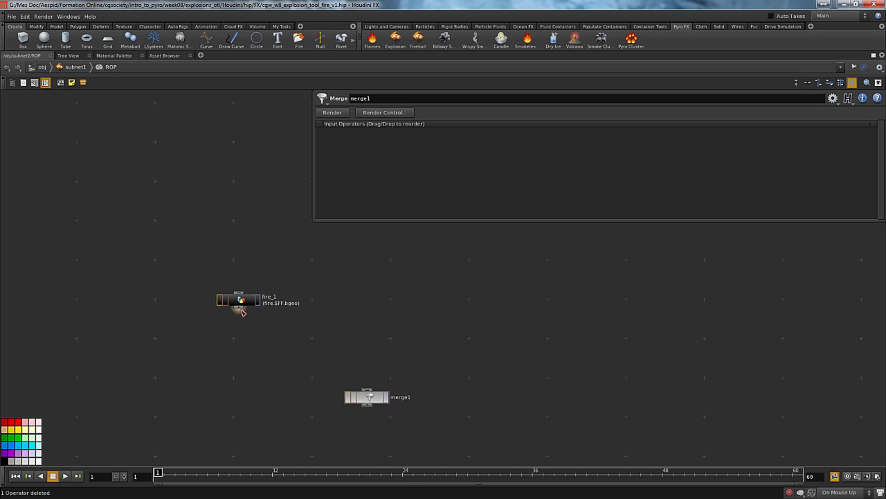
pyautogui.moveTo(240, 309); pyautogui.dragTo(367, 397)
pyautogui.moveTo(367, 397); pyautogui.dragTo(325, 436)
pyautogui.moveTo(256, 394); pyautogui.dragTo(243, 317, button='middle')
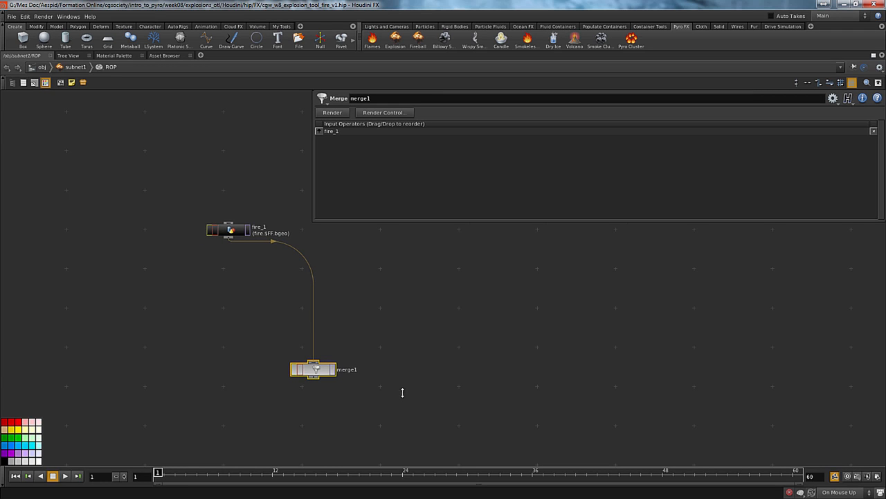
pyautogui.moveTo(226, 380); pyautogui.dragTo(220, 370, button='middle')
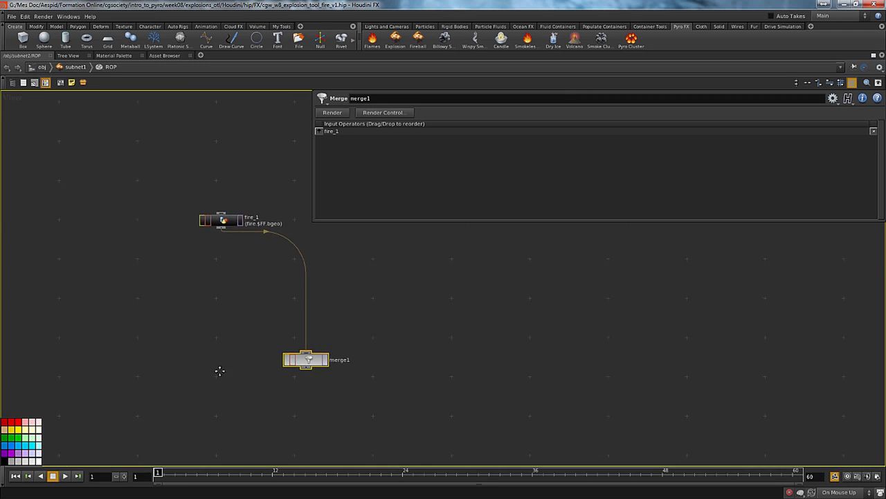
# Add an On Created event handler script to subnet1's operator type properties and set it to be edited as Python
pyautogui.press('u')
pyautogui.press('u')
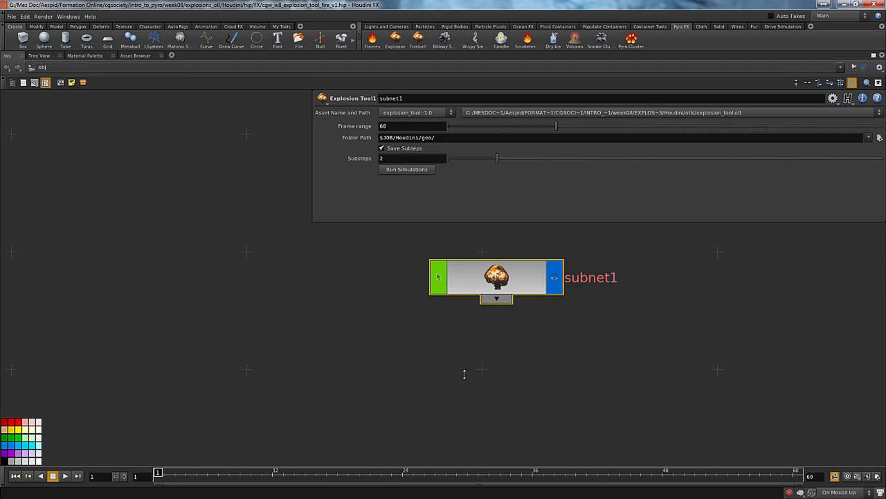
pyautogui.rightClick(508, 277)
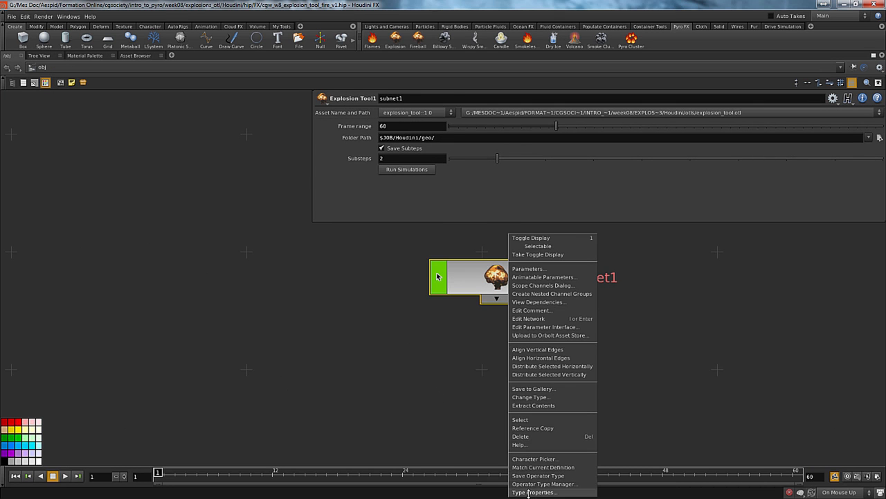
pyautogui.click(529, 493)
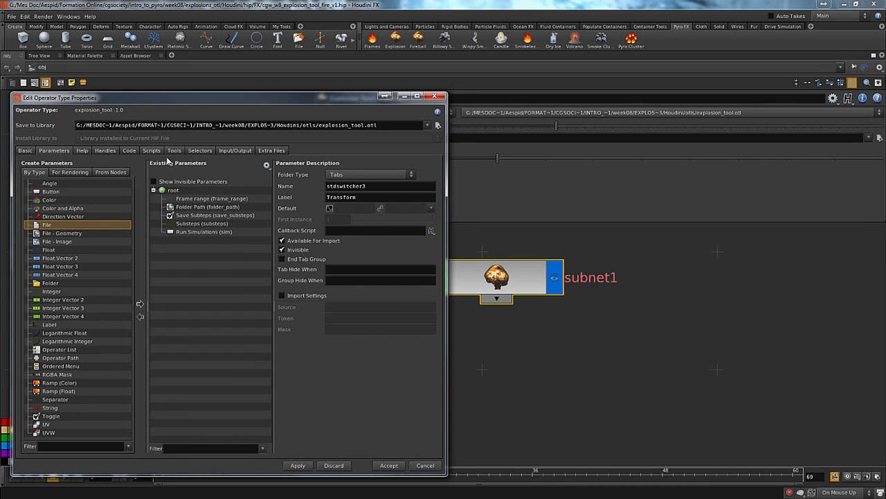
pyautogui.click(153, 151)
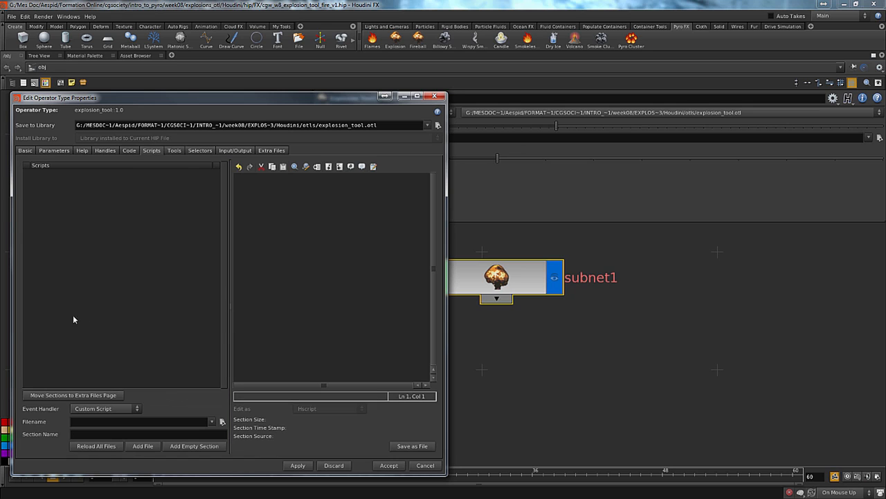
pyautogui.moveTo(510, 378); pyautogui.dragTo(588, 407, button='middle')
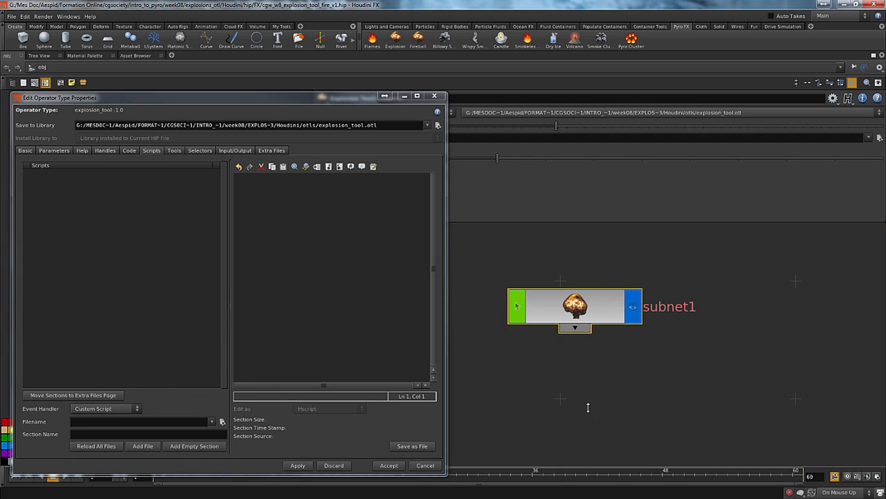
pyautogui.click(87, 410)
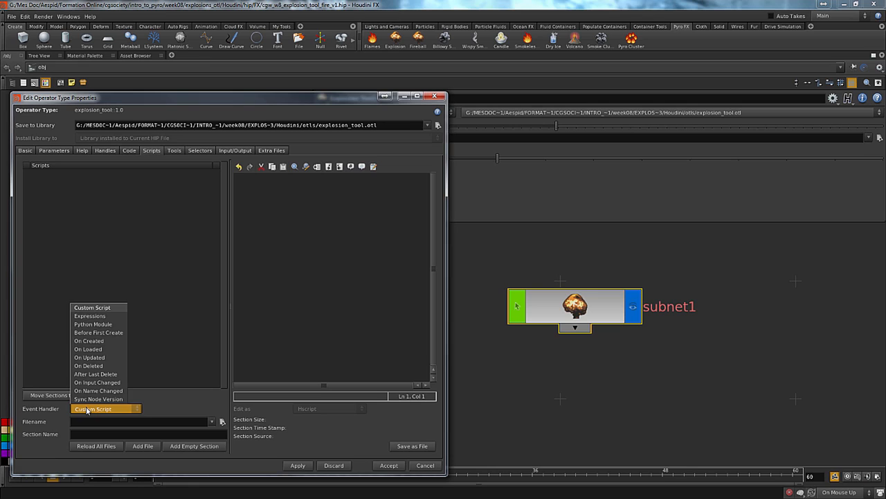
pyautogui.click(86, 341)
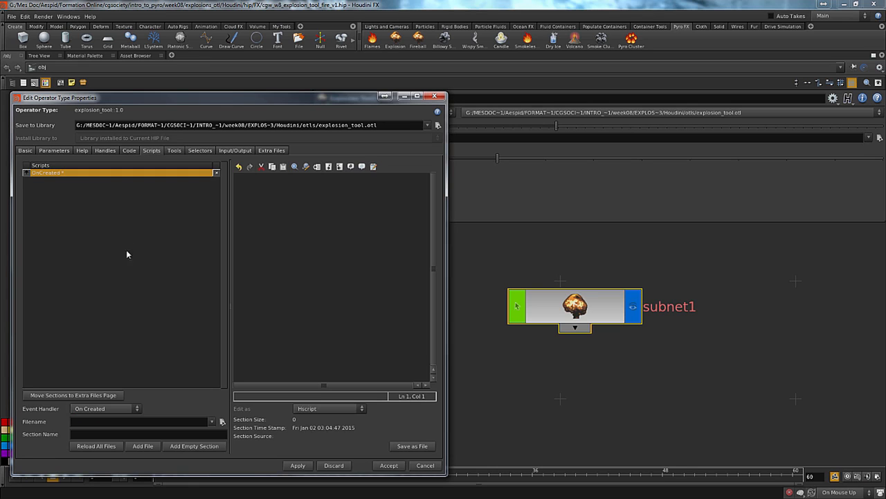
pyautogui.click(313, 408)
pyautogui.click(321, 435)
# Begin the OnCreated script with kwargs["node"] as a reference to the newly created node
pyautogui.write('kwargs["node"')
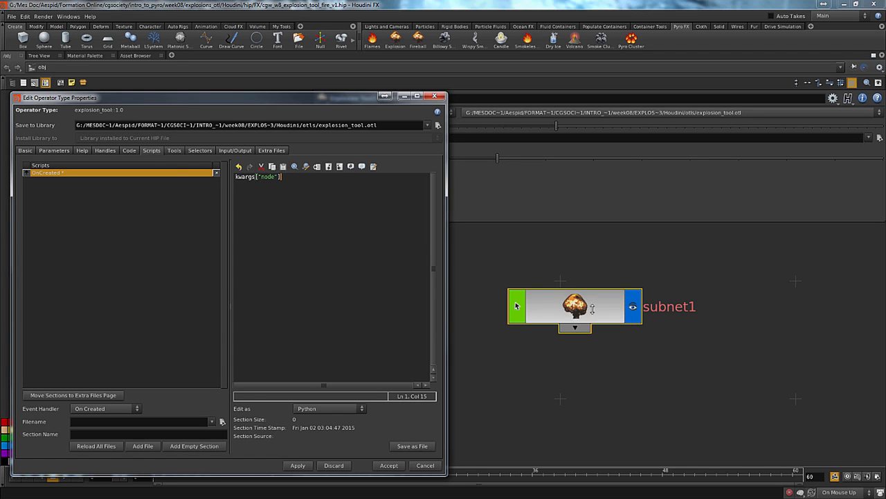
pyautogui.moveTo(605, 315); pyautogui.dragTo(629, 320)
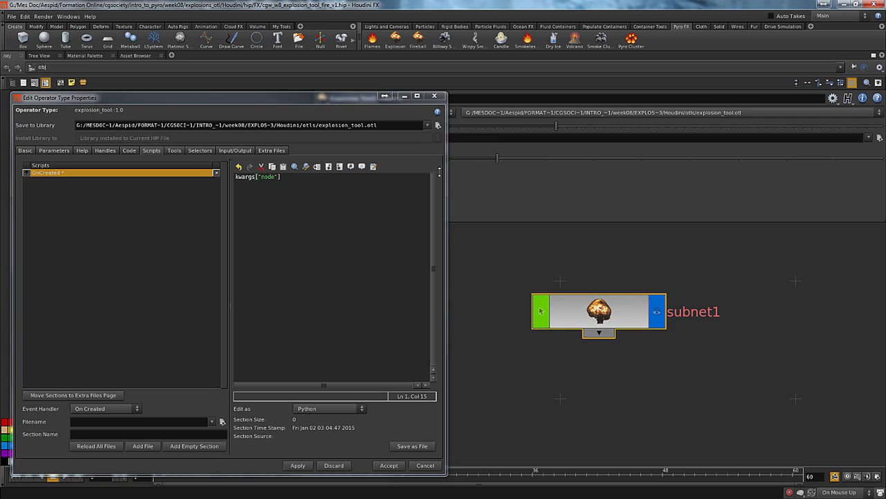
pyautogui.click(294, 178)
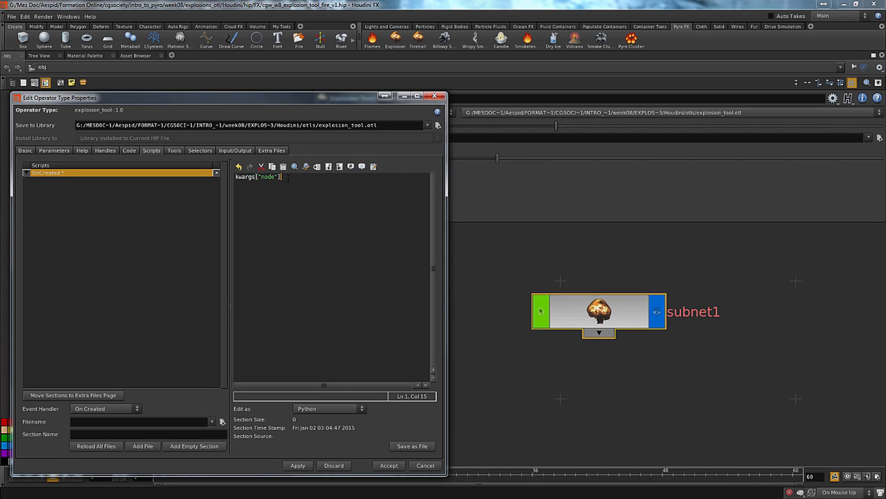
# Append .setColor(hou.Color(0.2,0.2,0.2)) to the OnCreated script and apply the changes to the asset, saving despite the unresolved external references
pyautogui.write('.set')
pyautogui.write('Color')
pyautogui.write('()')
pyautogui.write('ou.Color')
pyautogui.write('()')
pyautogui.press('Left')
pyautogui.write('0.2,0.2,0.2')
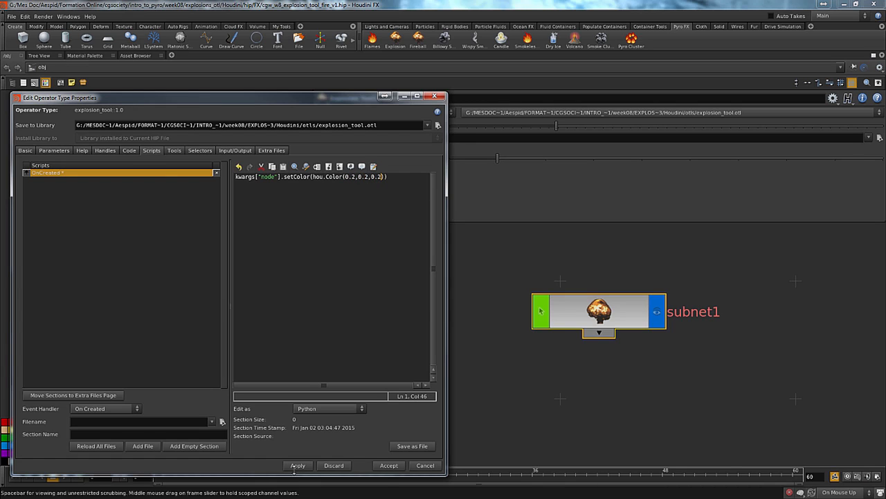
pyautogui.click(298, 465)
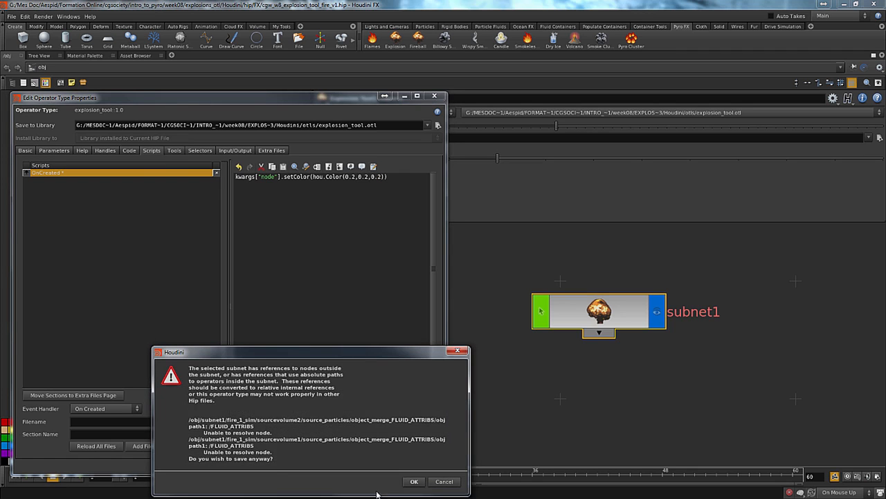
pyautogui.click(414, 481)
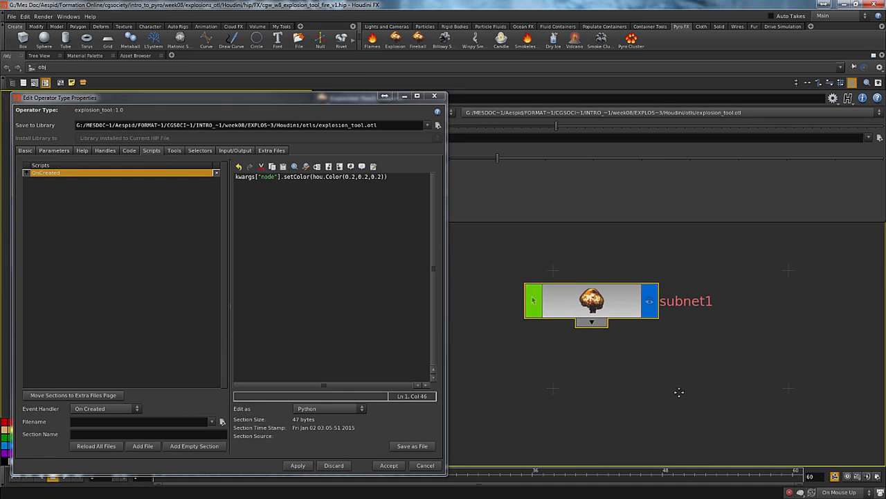
# Place a test instance of the Explosion Tool asset below subnet1 to try the OnCreated script
pyautogui.press('Tab')
pyautogui.moveTo(705, 362)
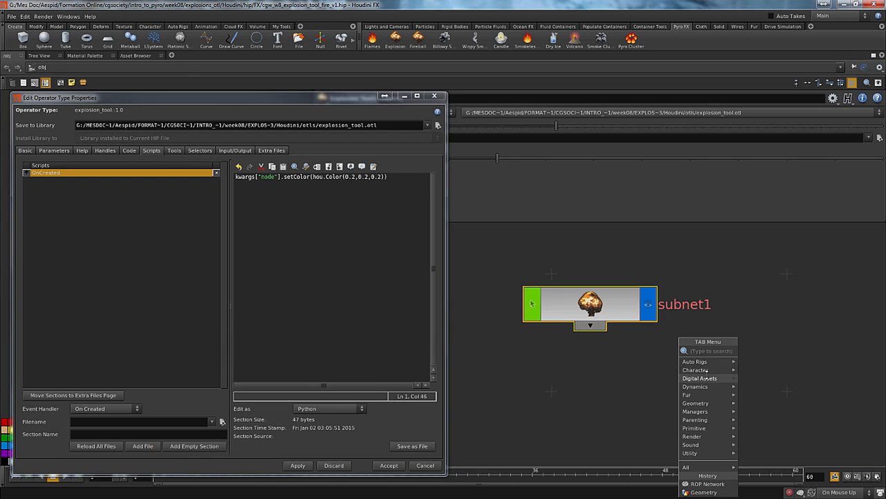
pyautogui.press('Escape')
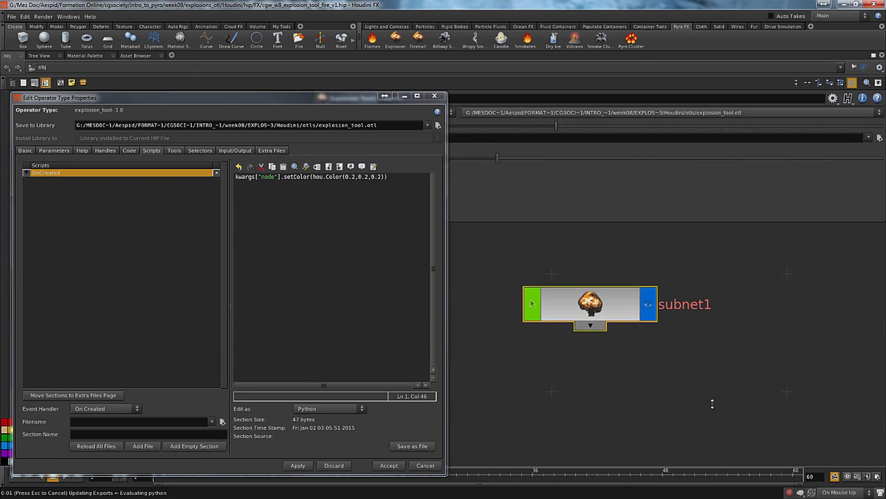
pyautogui.click(603, 406)
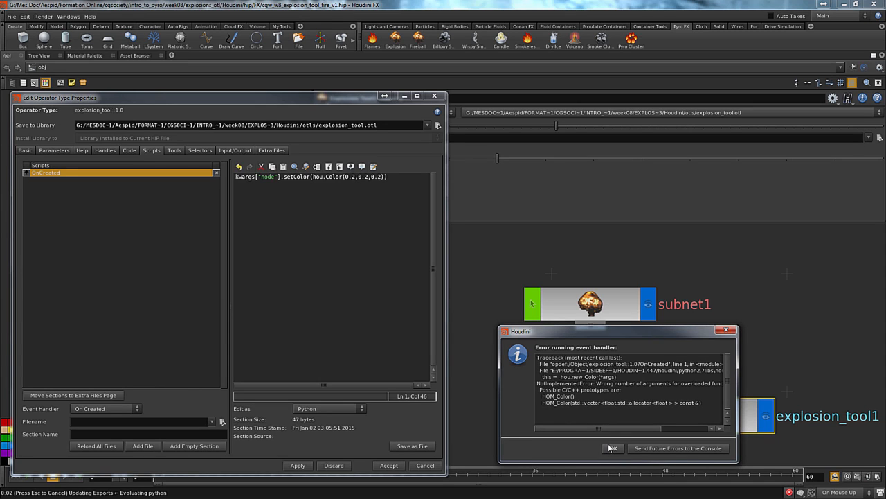
pyautogui.click(610, 450)
# Pass the colour as a tuple, hou.Color((0.2,0.2,0.2)), in the OnCreated script and save the asset despite the unresolved external references
pyautogui.click(344, 177)
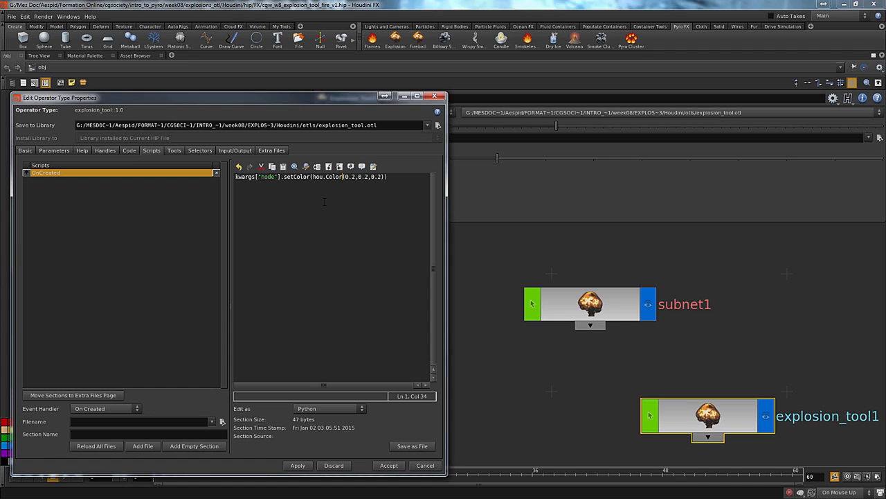
pyautogui.write('(')
pyautogui.press('End')
pyautogui.write('))')
pyautogui.click(393, 466)
pyautogui.click(397, 483)
# Replace the test Explosion Tool instance with a fresh one to test the node colour, and delete it after the check
pyautogui.press('Delete')
pyautogui.scroll(-1, 692, 409)
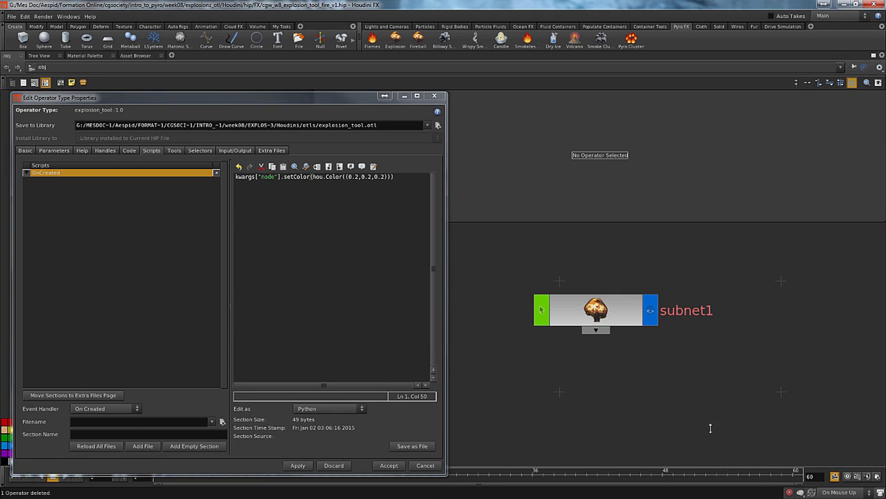
pyautogui.press('Tab')
pyautogui.moveTo(734, 369)
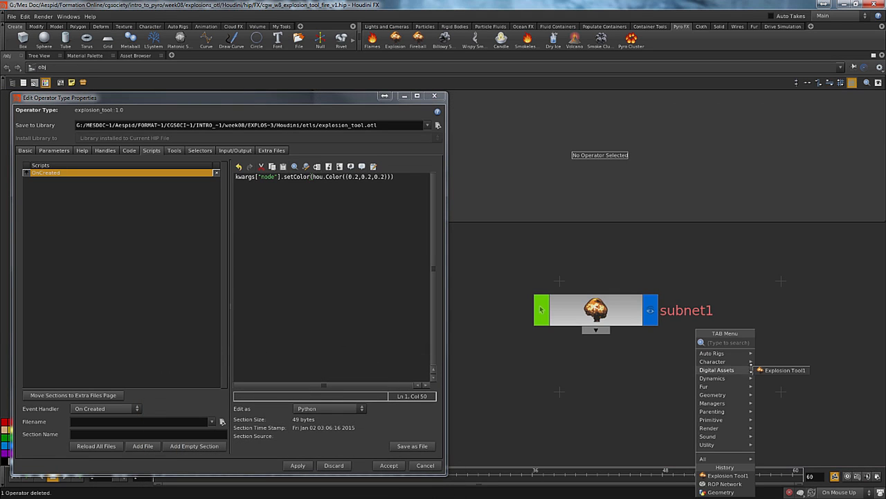
pyautogui.click(790, 369)
pyautogui.click(731, 415)
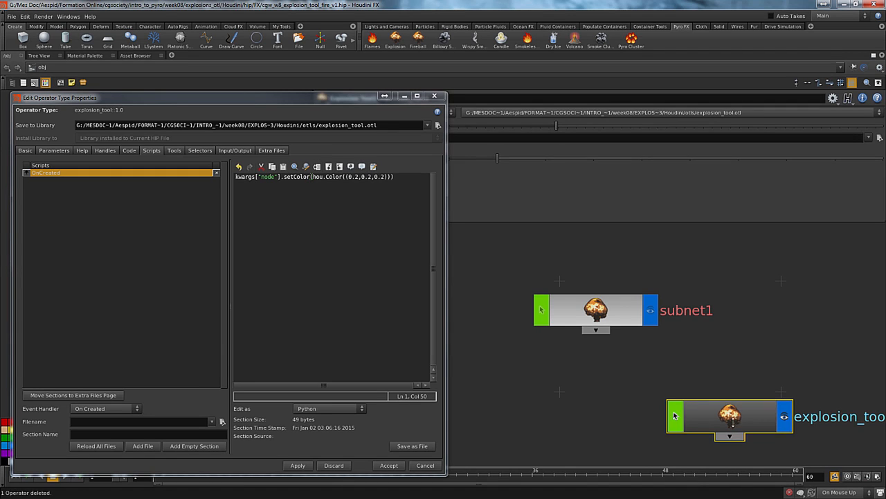
pyautogui.press('Delete')
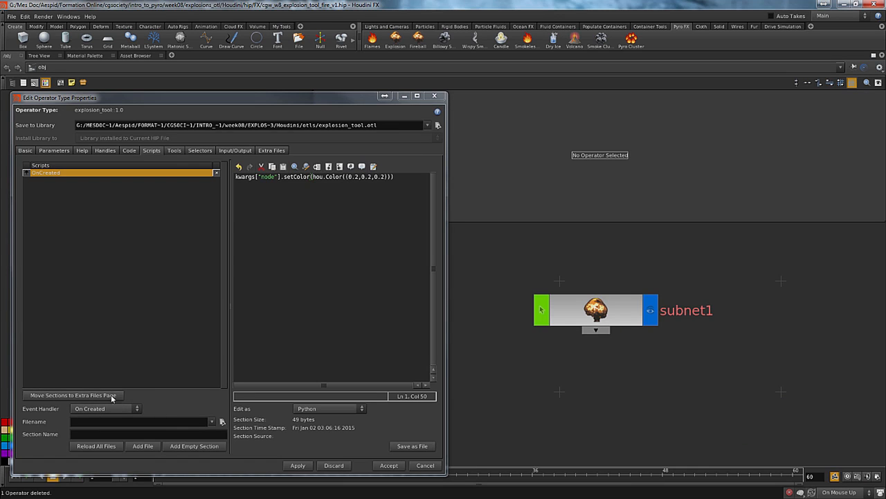
# Add a Python Module script to the asset and start it with the function definition def runSim(node):
pyautogui.click(86, 410)
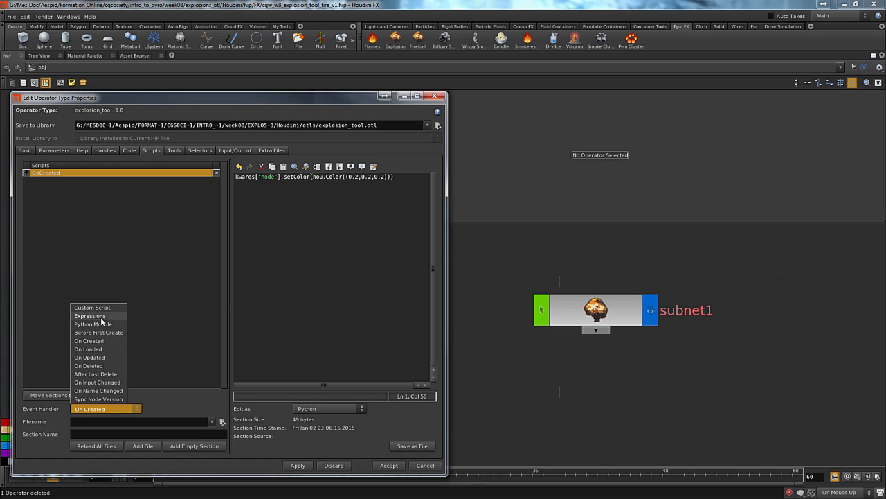
pyautogui.click(93, 323)
pyautogui.write('s')
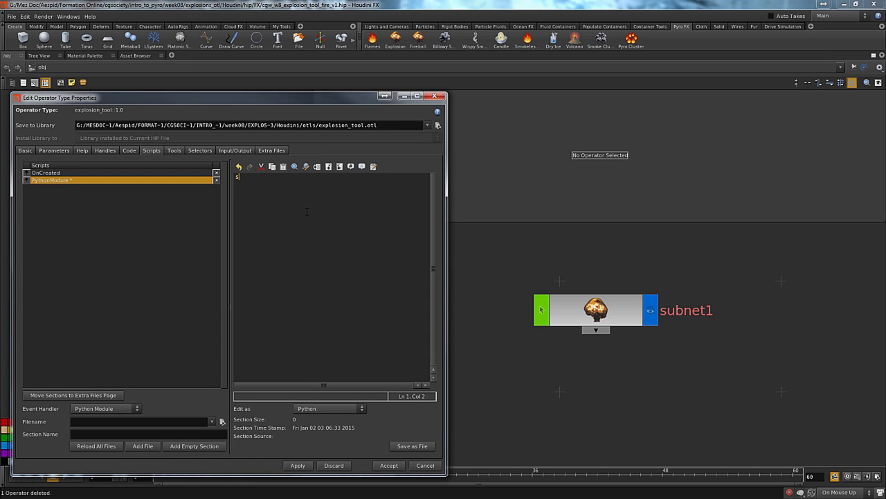
pyautogui.write('ef')
pyautogui.write('run')
pyautogui.write('All')
pyautogui.press('BackSpace')
pyautogui.press('BackSpace')
pyautogui.write('(')
pyautogui.write(')')
pyautogui.press('Left')
pyautogui.write('node):')
pyautogui.press('Return')
# Assign node.path() to a variable named merge_node inside the runSim function
pyautogui.write('e')
pyautogui.press('BackSpace')
pyautogui.write('merge ')
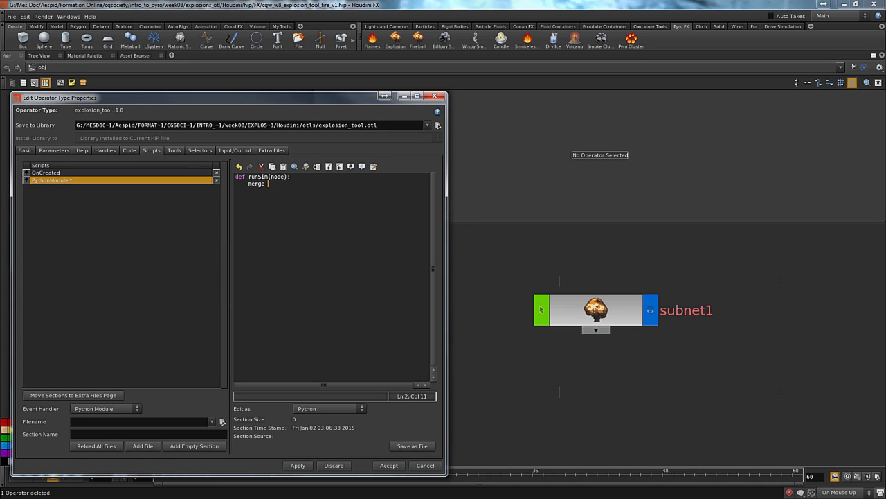
pyautogui.write('_node = node.path()')
# Wrap the node path in a format string so that merge_node equals "{0}/".format(node.path())
pyautogui.click(319, 183)
pyautogui.write("'{}0")
pyautogui.press('Right')
pyautogui.write('.format(')
pyautogui.press('End')
pyautogui.write(')')
pyautogui.press('Left')
pyautogui.press('Left')
pyautogui.press('Left')
pyautogui.press('Left')
pyautogui.press('Left')
pyautogui.press('Left')
pyautogui.press('Left')
pyautogui.press('Left')
pyautogui.press('Left')
pyautogui.press('Left')
pyautogui.press('Left')
pyautogui.press('Left')
pyautogui.press('Left')
pyautogui.press('Left')
pyautogui.press('Left')
pyautogui.press('Left')
pyautogui.press('Left')
pyautogui.press('Left')
pyautogui.write('/')
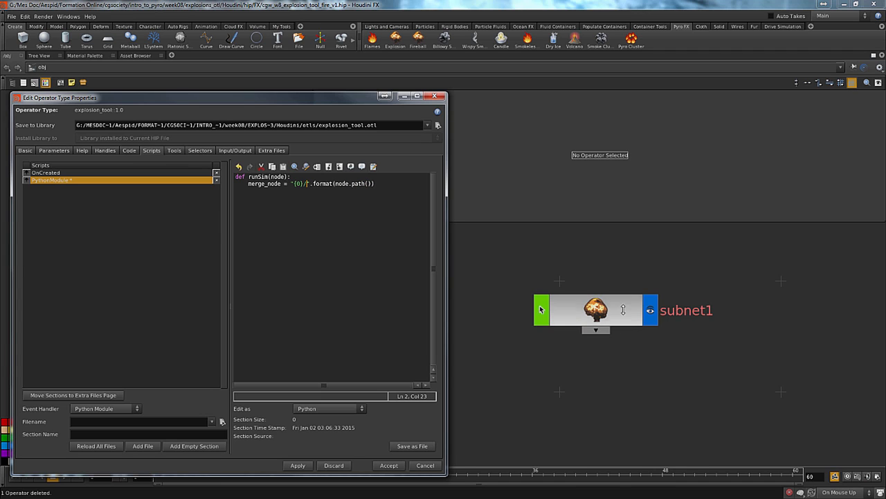
# Open the ROP network inside subnet1 and examine the network path leading to the Merge node
pyautogui.doubleClick(606, 311)
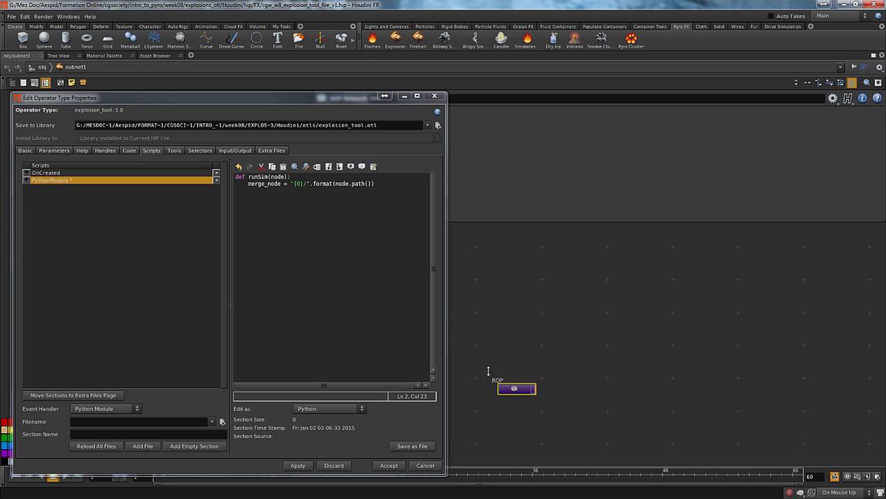
pyautogui.doubleClick(515, 388)
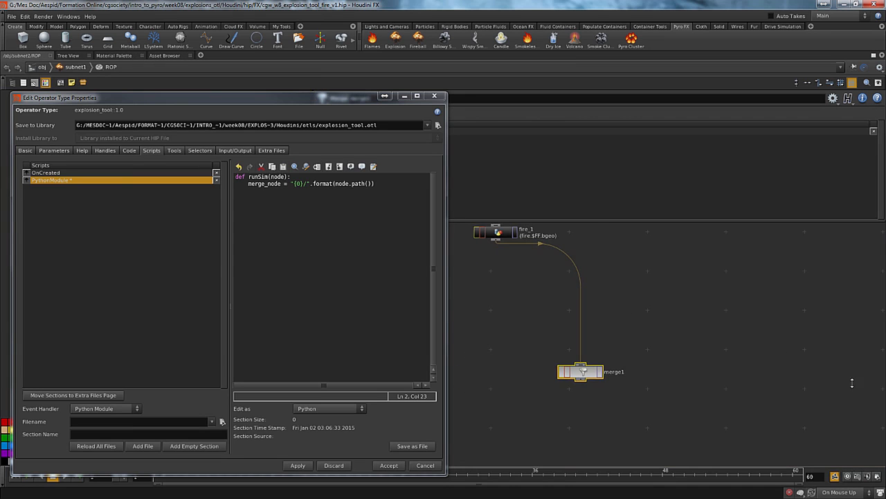
pyautogui.rightClick(320, 68)
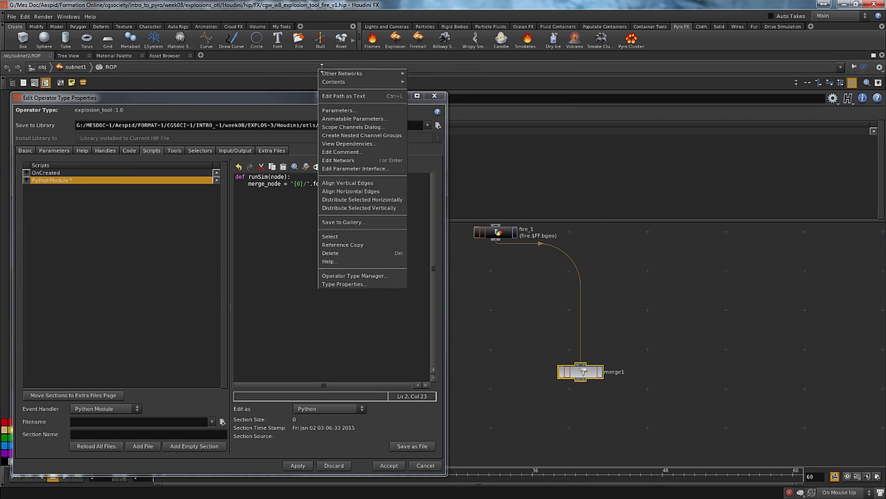
pyautogui.click(357, 96)
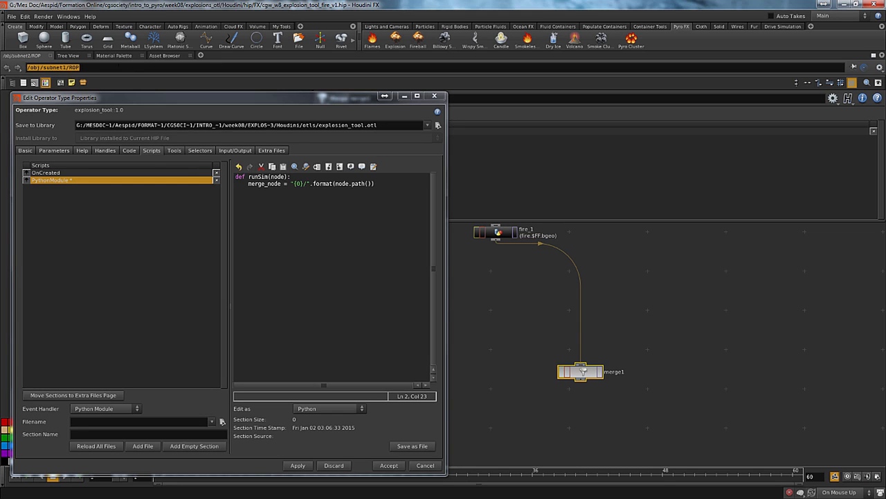
pyautogui.rightClick(112, 67)
pyautogui.click(139, 70)
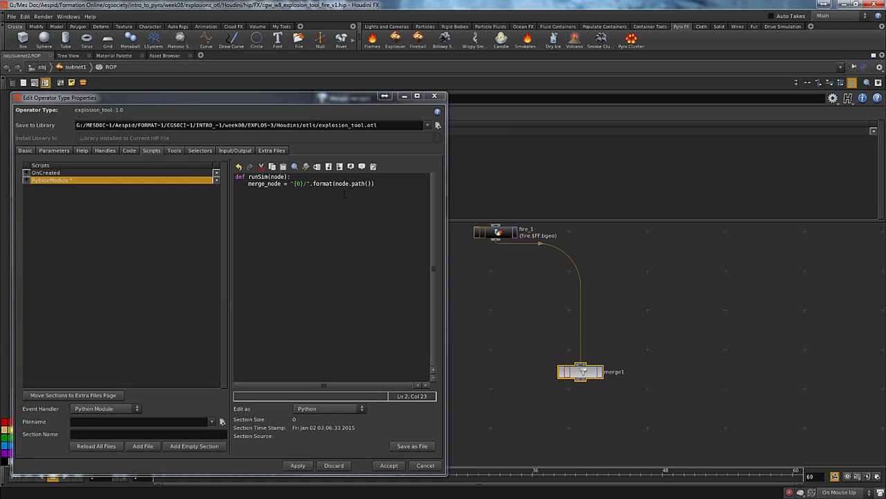
# Complete the format string in runSim with the Merge node's path, making it "{0}/ROP/merge1"
pyautogui.click(308, 184)
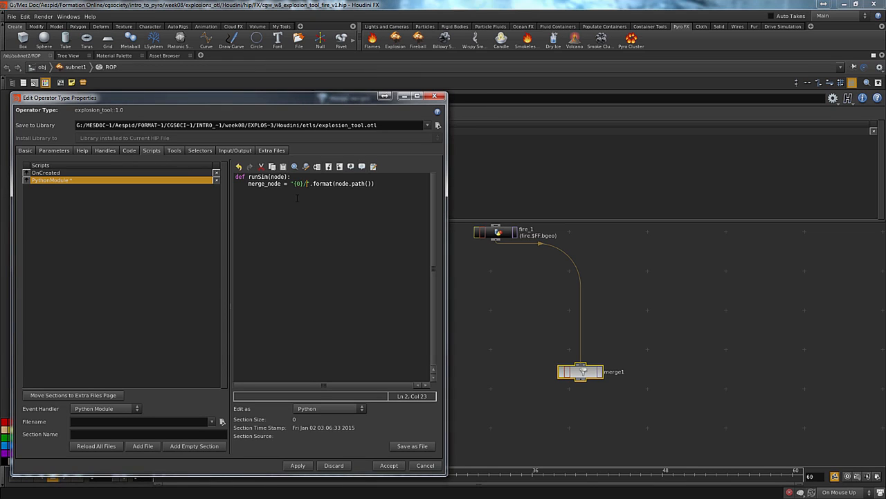
pyautogui.write('ROP/merge1')
# Rename the merge_node variable in the runSim function to sim_parm
pyautogui.press('BackSpace')
pyautogui.press('BackSpace')
pyautogui.press('BackSpace')
pyautogui.press('BackSpace')
pyautogui.press('BackSpace')
pyautogui.press('BackSpace')
pyautogui.press('BackSpace')
pyautogui.press('BackSpace')
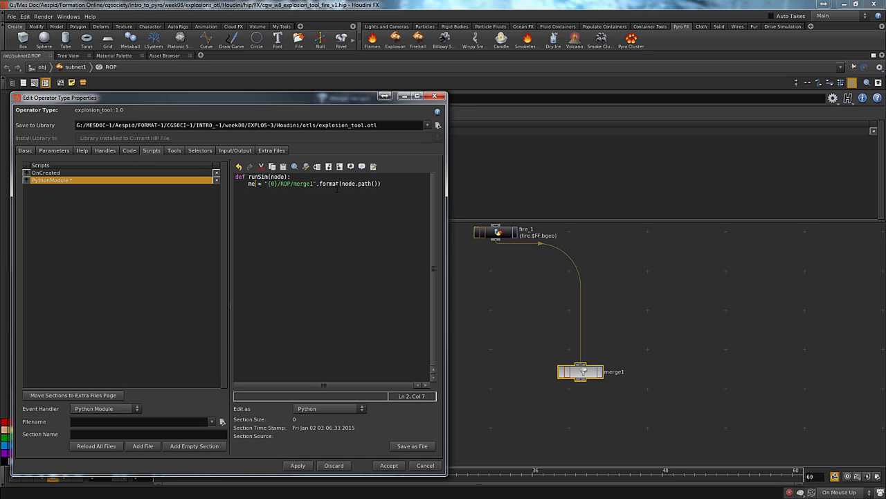
pyautogui.press('BackSpace')
pyautogui.press('BackSpace')
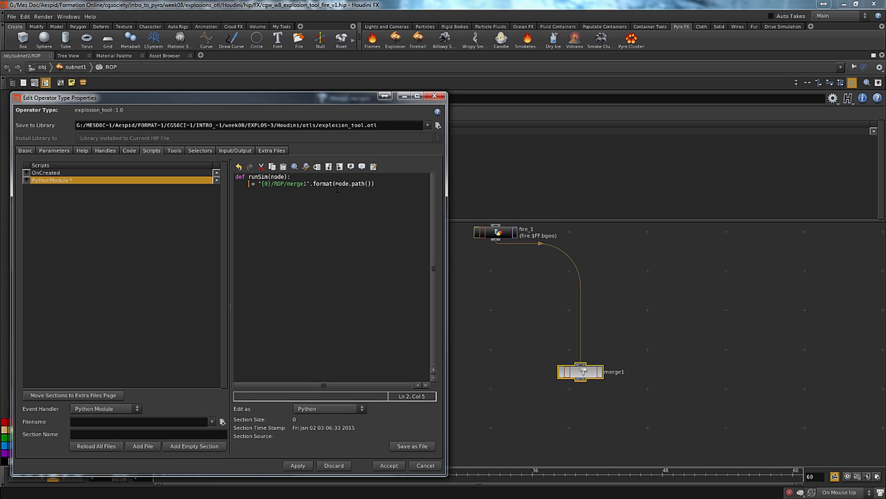
pyautogui.write('sim_parm = ')
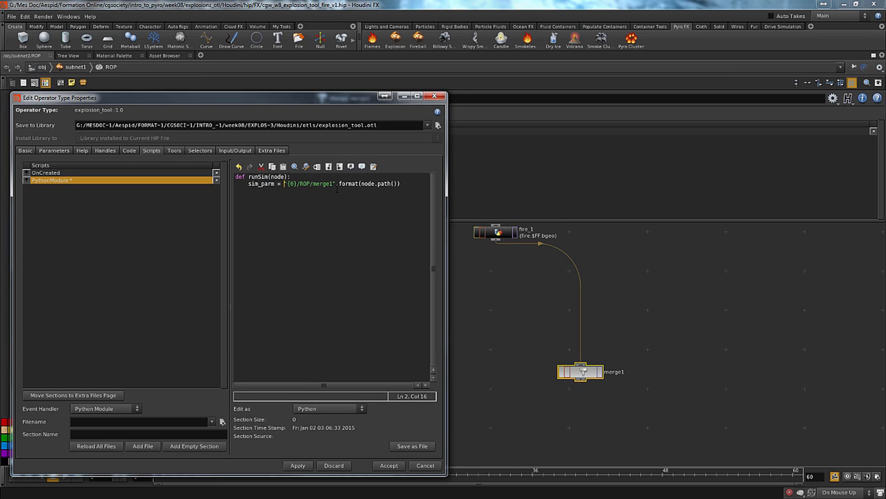
pyautogui.write('hou')
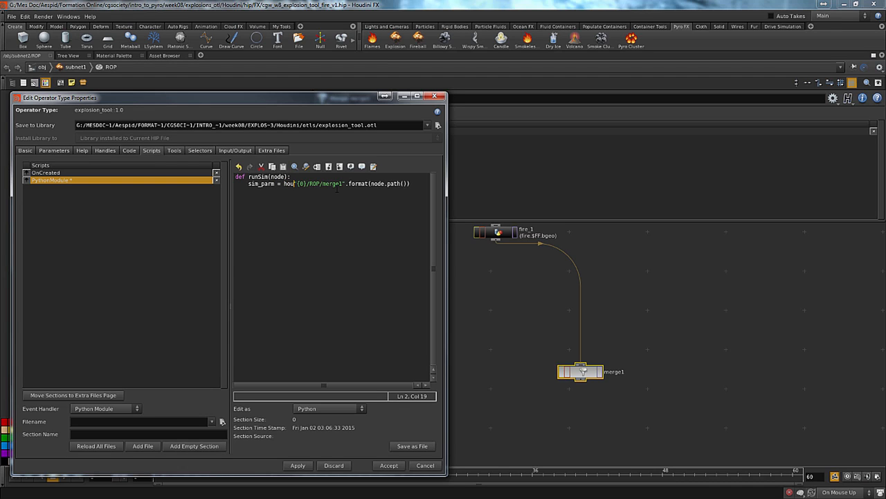
pyautogui.write('.Parm(')
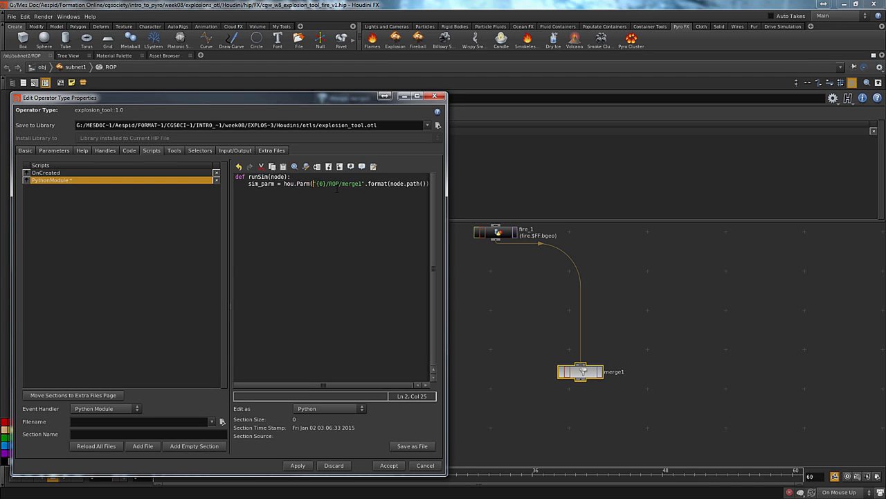
# Enclose the whole formatted path assigned to sim_parm in a hou.Parm() call
pyautogui.press('End')
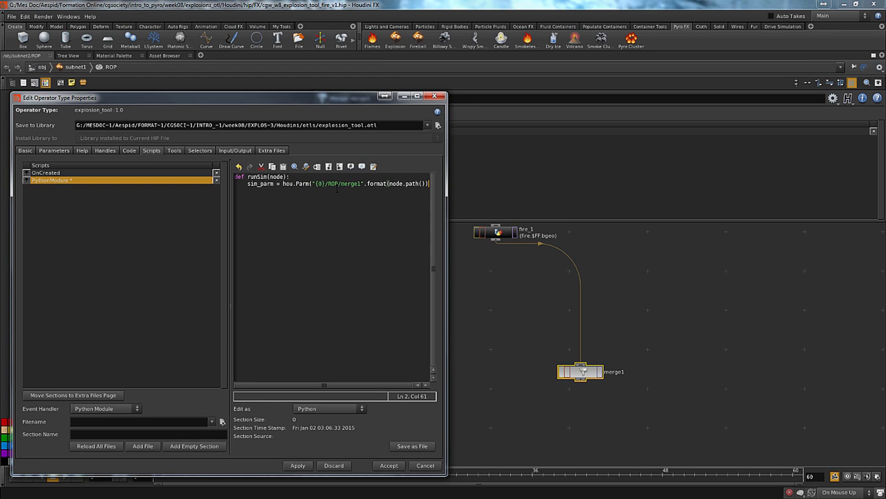
pyautogui.write(')')
# Append /execute after merge1 in the format string so it addresses the Merge node's render parameter
pyautogui.press('Left')
pyautogui.press('Left')
pyautogui.press('Left')
pyautogui.press('Left')
pyautogui.press('Left')
pyautogui.press('Left')
pyautogui.press('Left')
pyautogui.press('Left')
pyautogui.press('Left')
pyautogui.press('Left')
pyautogui.press('Left')
pyautogui.press('Left')
pyautogui.press('Left')
pyautogui.press('Left')
pyautogui.press('Left')
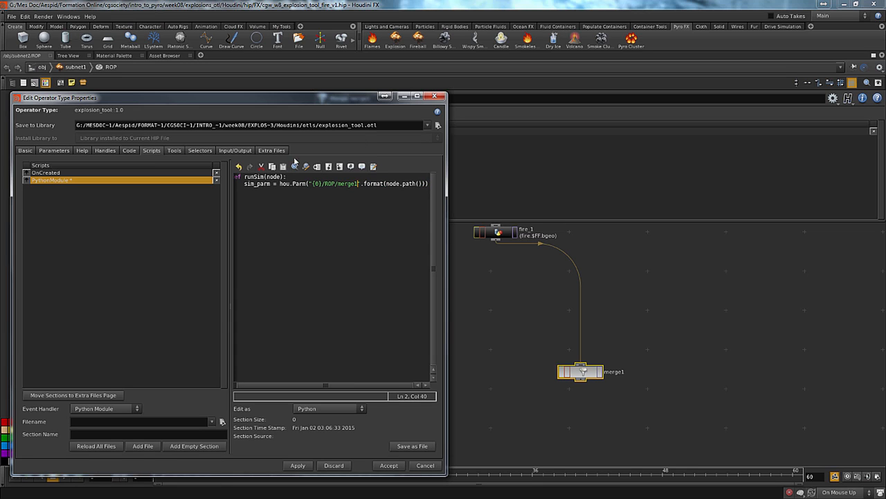
pyautogui.moveTo(531, 325); pyautogui.dragTo(566, 319, button='middle')
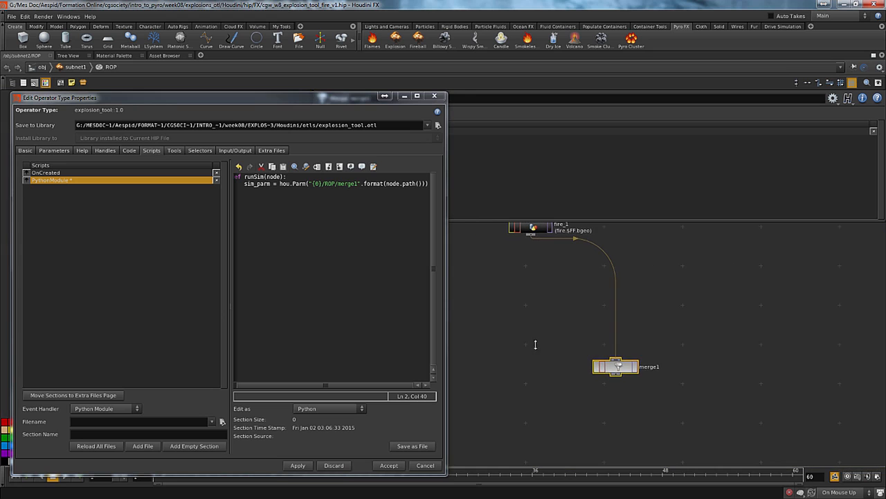
pyautogui.moveTo(499, 303); pyautogui.dragTo(547, 281, button='middle')
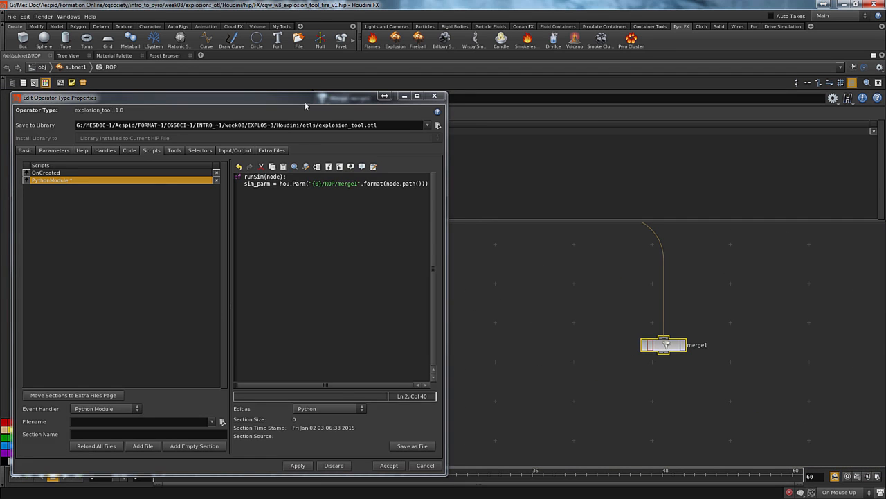
pyautogui.moveTo(304, 103); pyautogui.dragTo(323, 196)
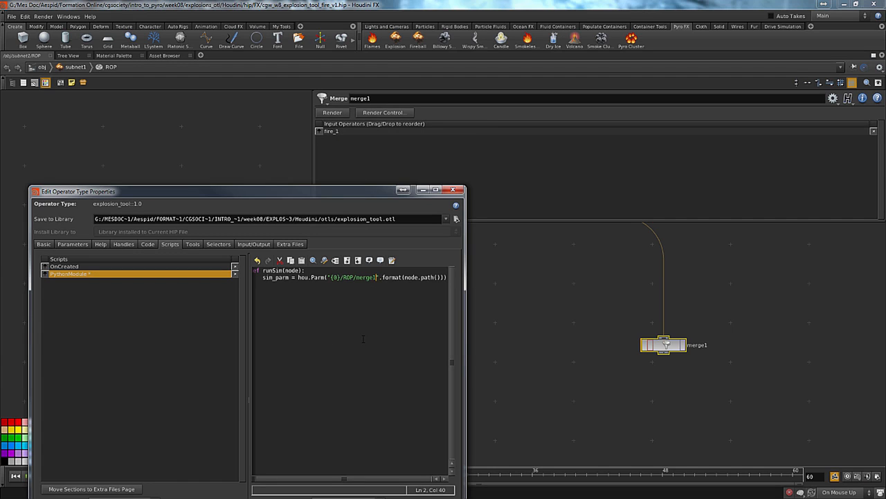
pyautogui.write('/execute')
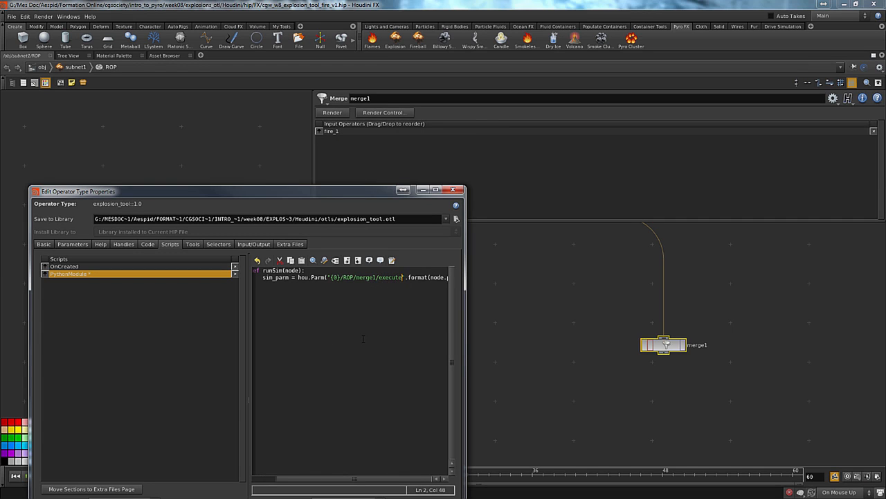
# Add a line below the sim_parm assignment in the runSim function that calls sim_parm.pressButton()
pyautogui.press('End')
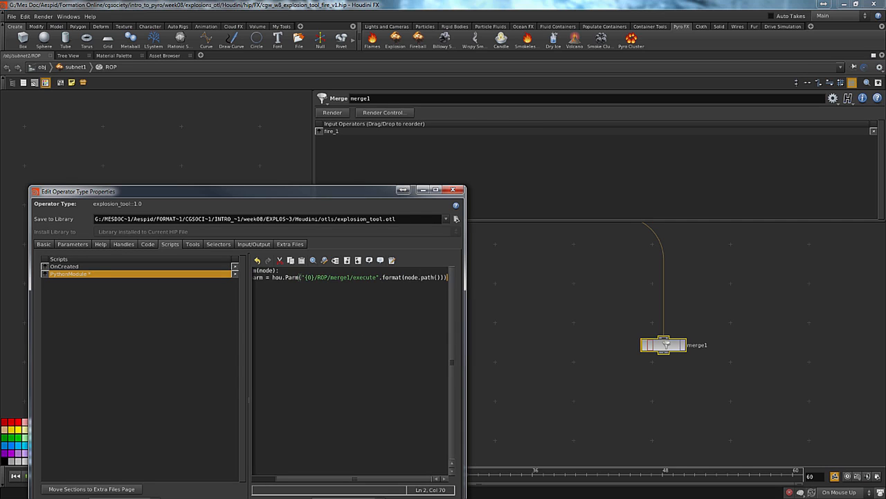
pyautogui.press('Return')
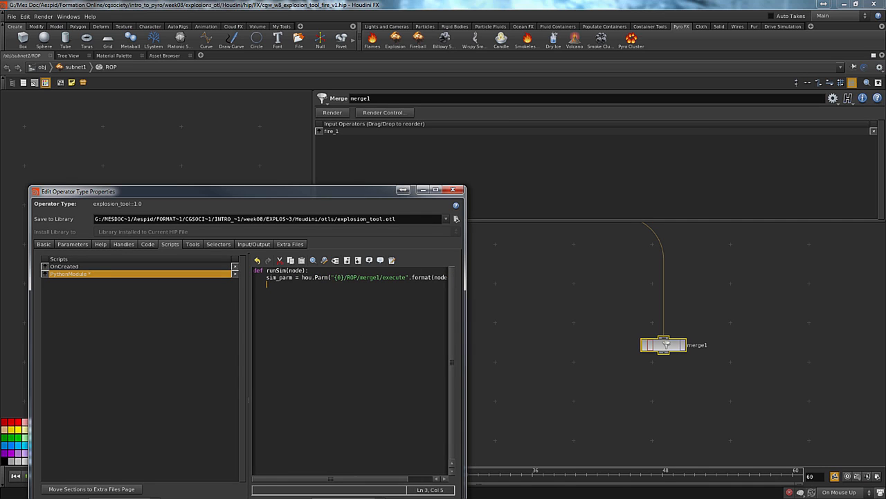
pyautogui.write('sim_parm.pressButton()')
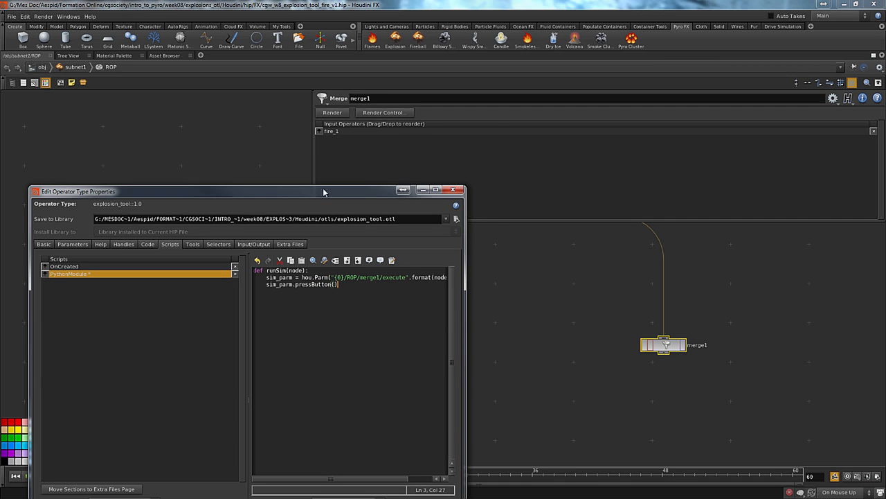
# Apply the PythonModule script changes to the asset, saving despite the unresolved external references
pyautogui.moveTo(322, 191); pyautogui.dragTo(320, 61)
pyautogui.click(313, 428)
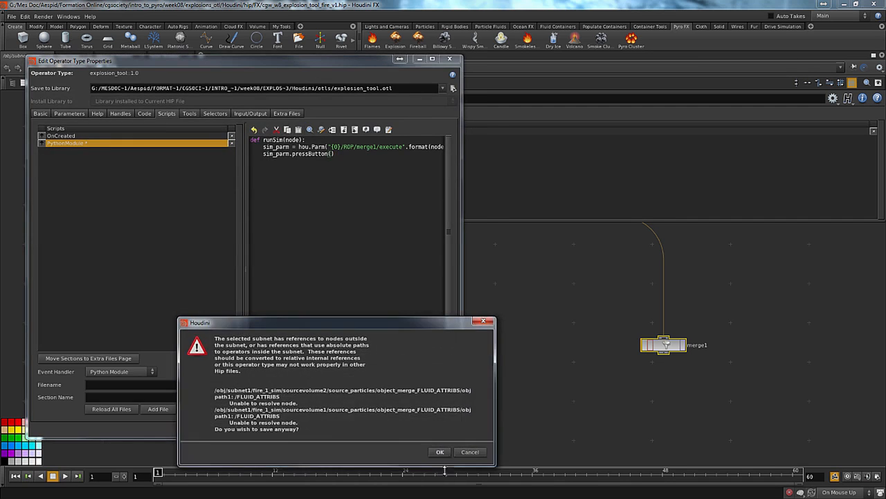
pyautogui.click(445, 458)
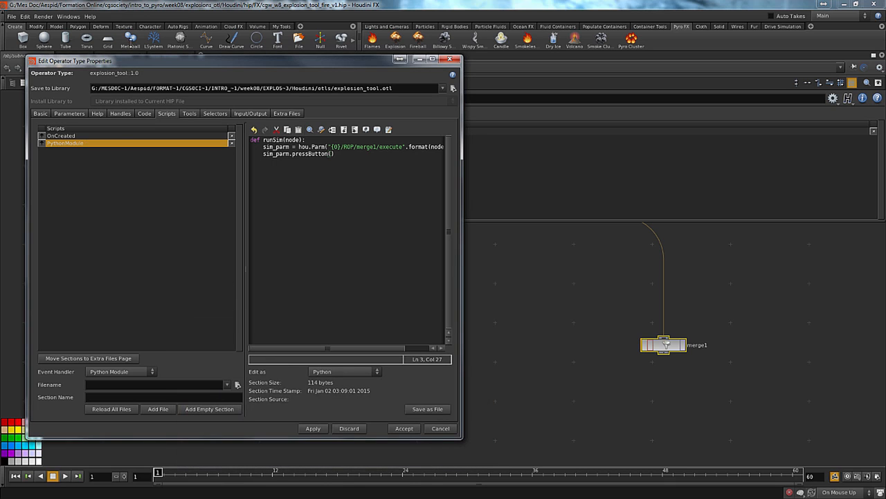
# Select the Run Simulations (sim) parameter and set its callback script language to Python
pyautogui.click(72, 114)
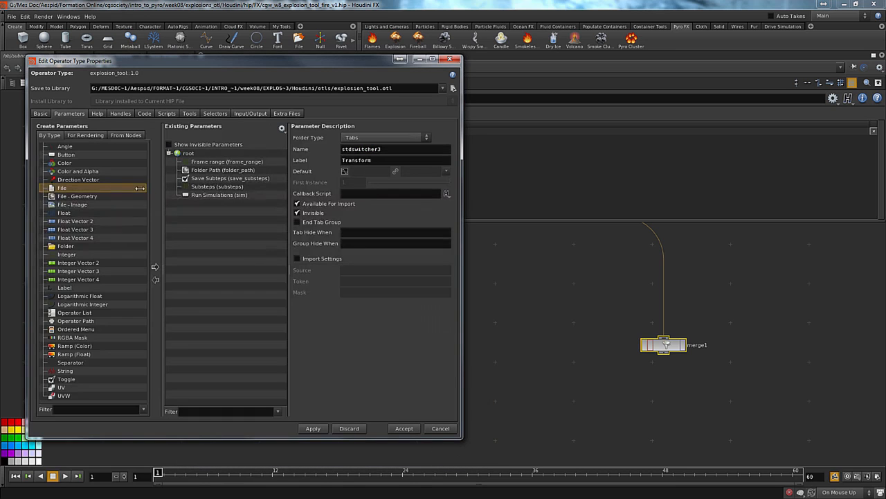
pyautogui.click(216, 194)
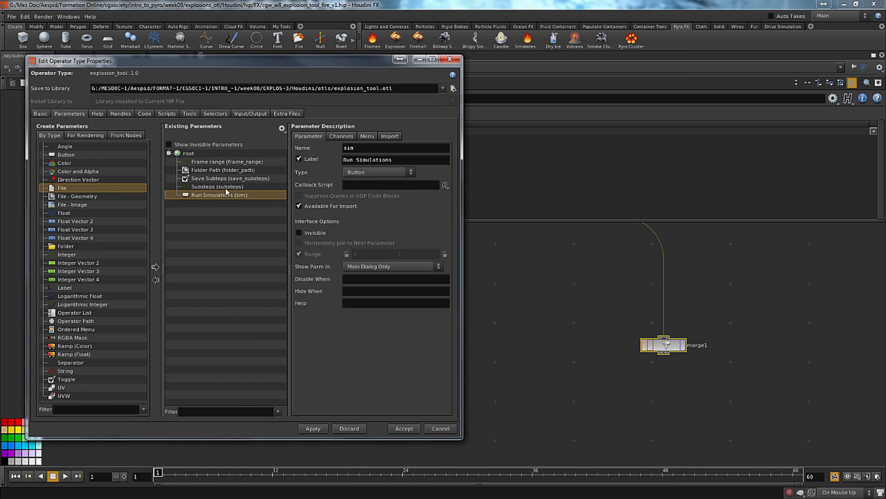
pyautogui.click(445, 185)
pyautogui.click(456, 203)
# Begin the Run Simulations callback script with hou.pwd().hdaModule(). to reach the asset's Python module
pyautogui.write('hou.hdamo')
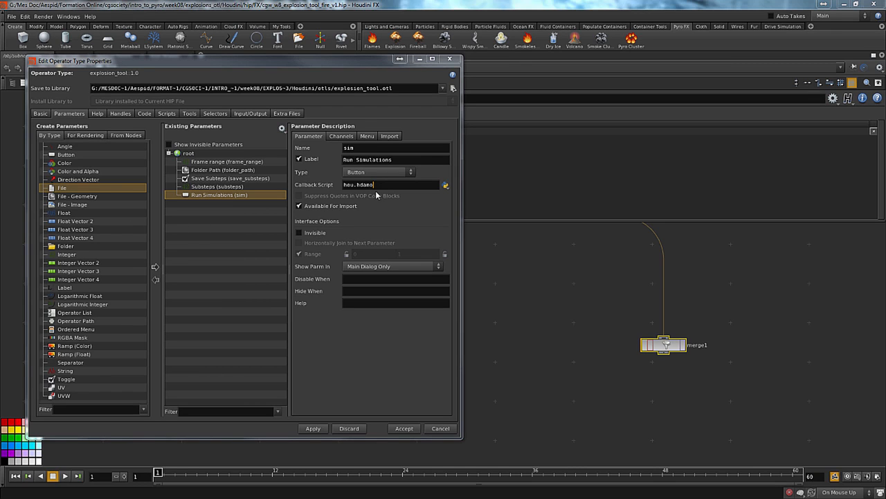
pyautogui.press('BackSpace')
pyautogui.press('BackSpace')
pyautogui.press('BackSpace')
pyautogui.press('BackSpace')
pyautogui.press('BackSpace')
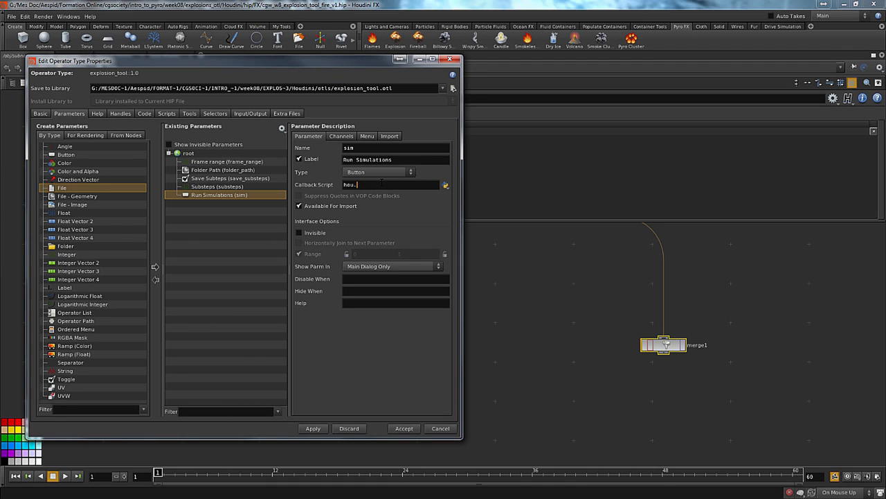
pyautogui.write('pwd().hdaModule()')
pyautogui.press('BackSpace')
pyautogui.write(').')
# Check the function name in the PythonModule script and complete the Run Simulations callback with runSim(kwargs["node"])
pyautogui.click(166, 114)
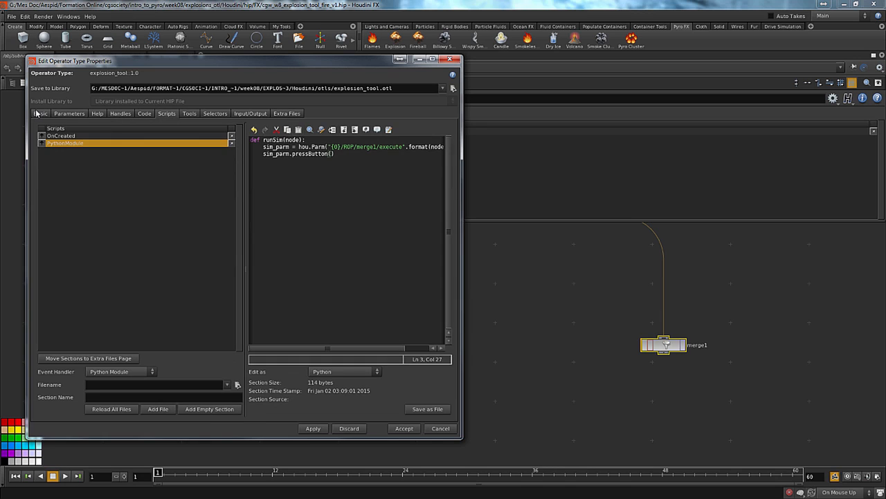
pyautogui.click(68, 114)
pyautogui.click(416, 187)
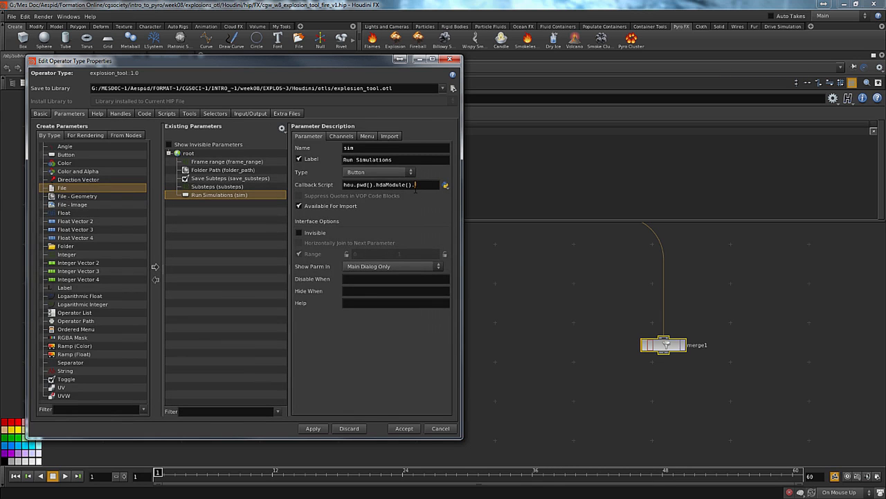
pyautogui.write('runSim()')
pyautogui.write('kwargs[]')
pyautogui.press('Left')
pyautogui.write('""node')
# Apply the parameter changes to the Explosion Tool asset, saving despite the unresolved external references
pyautogui.click(313, 429)
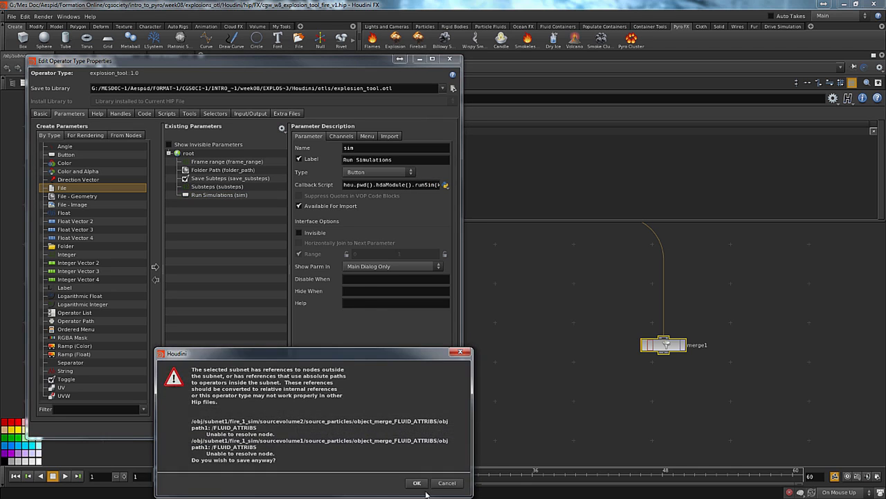
pyautogui.moveTo(560, 371); pyautogui.dragTo(643, 398, button='middle')
pyautogui.moveTo(610, 364); pyautogui.dragTo(602, 375, button='middle')
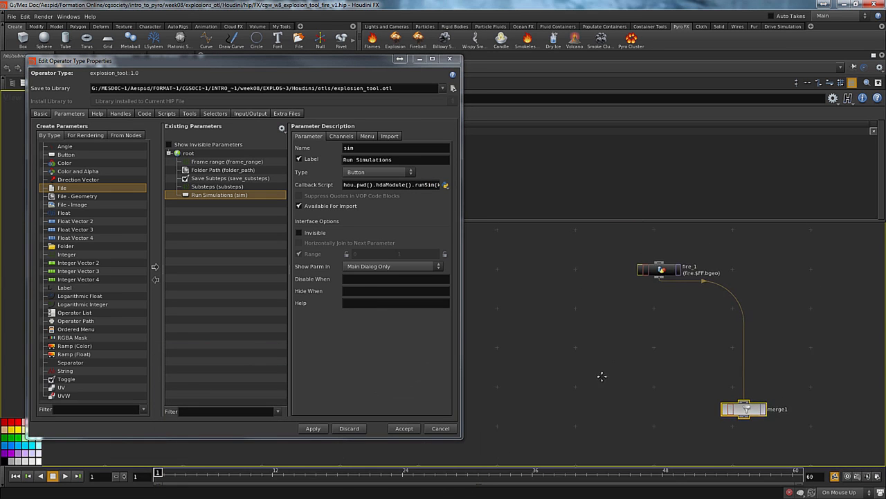
# Return to the object level and test Run Simulations on subnet1, then dismiss the message
pyautogui.moveTo(346, 64); pyautogui.dragTo(307, 166)
pyautogui.press('u')
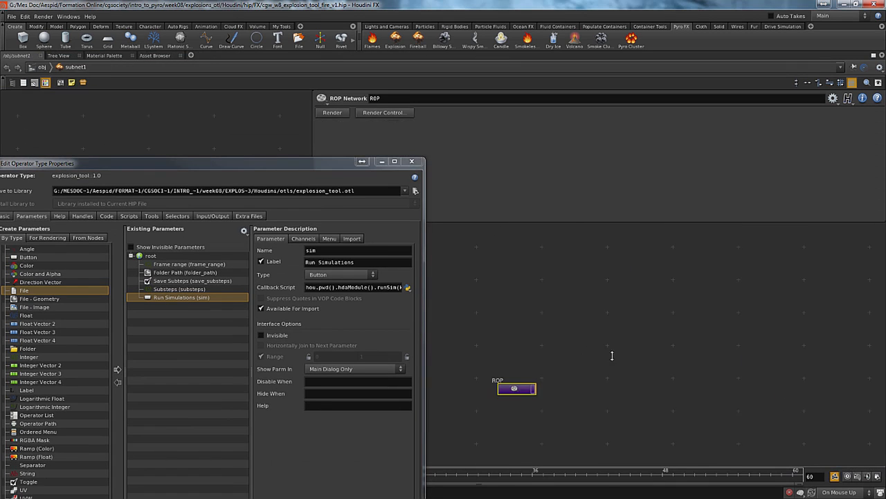
pyautogui.press('u')
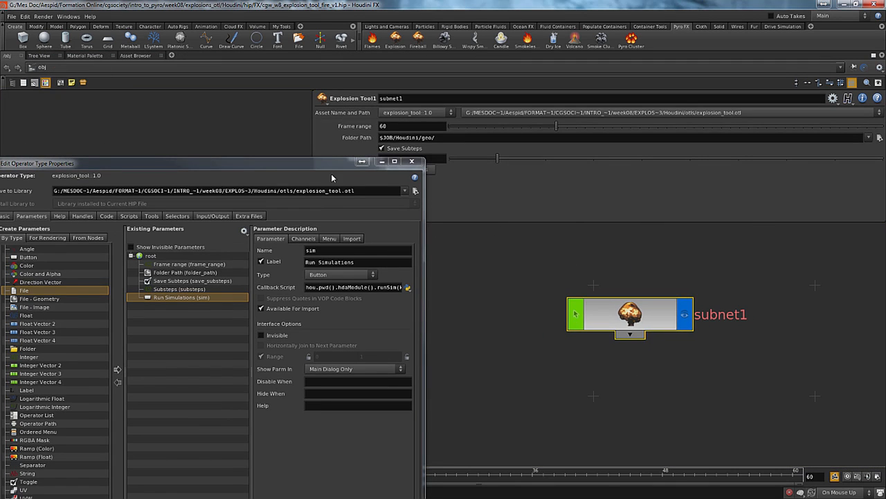
pyautogui.moveTo(328, 171); pyautogui.dragTo(271, 104)
pyautogui.click(397, 170)
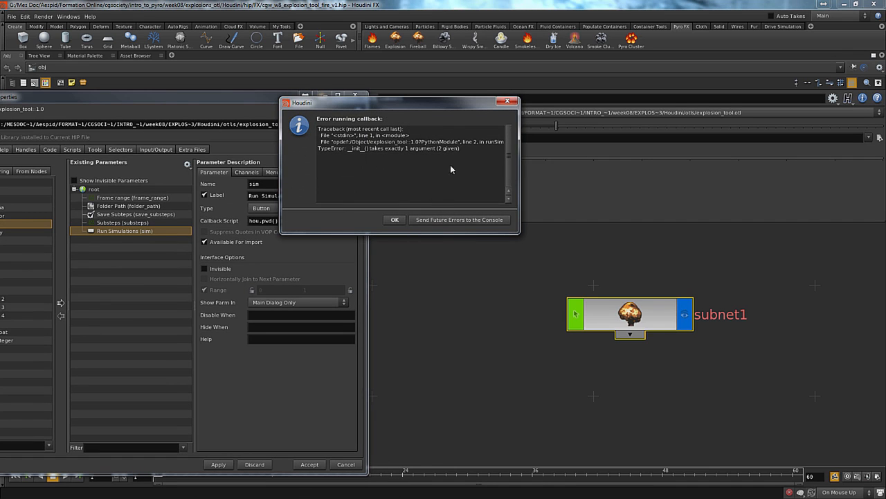
pyautogui.click(394, 220)
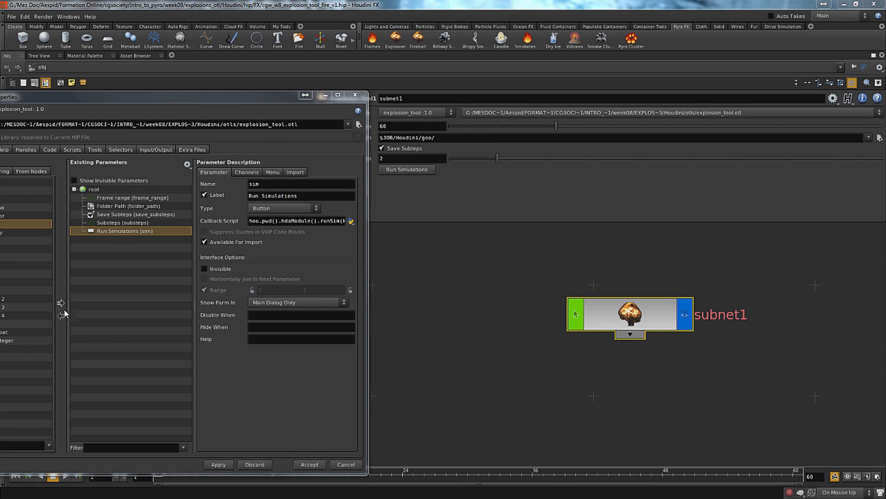
# Review the full Run Simulations callback script and the runSim code in the PythonModule script
pyautogui.click(330, 220)
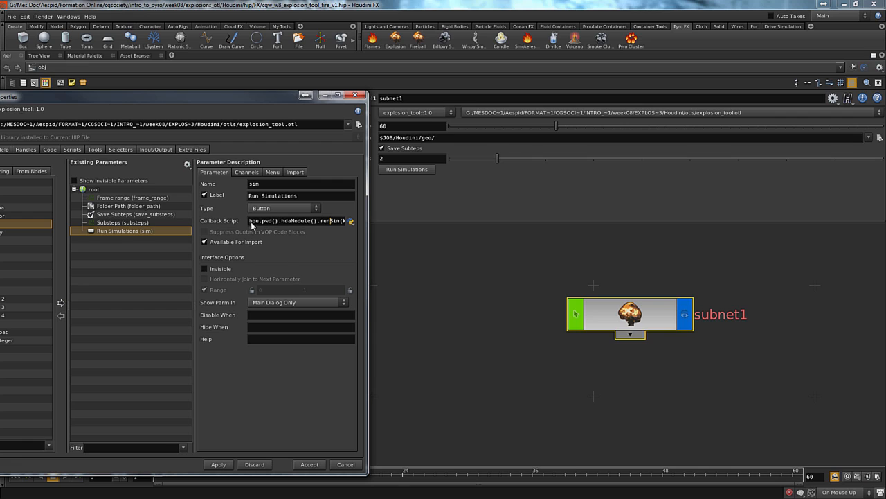
pyautogui.press('End')
pyautogui.click(72, 150)
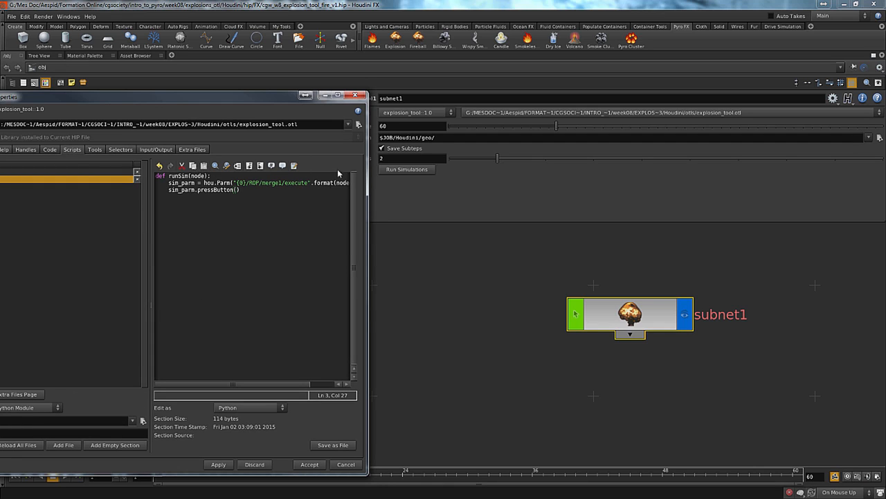
pyautogui.moveTo(238, 382); pyautogui.dragTo(221, 380)
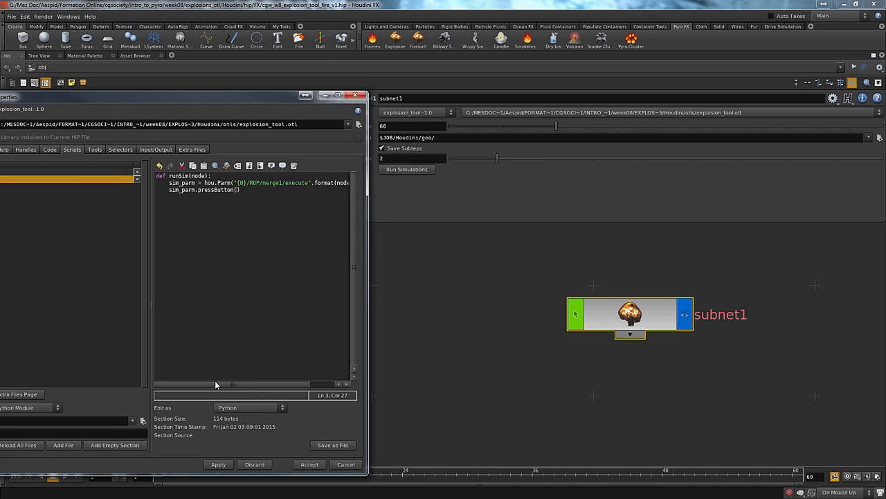
# Test Run Simulations on subnet1 again, read the full traceback in the widened message window and dismiss it
pyautogui.click(394, 170)
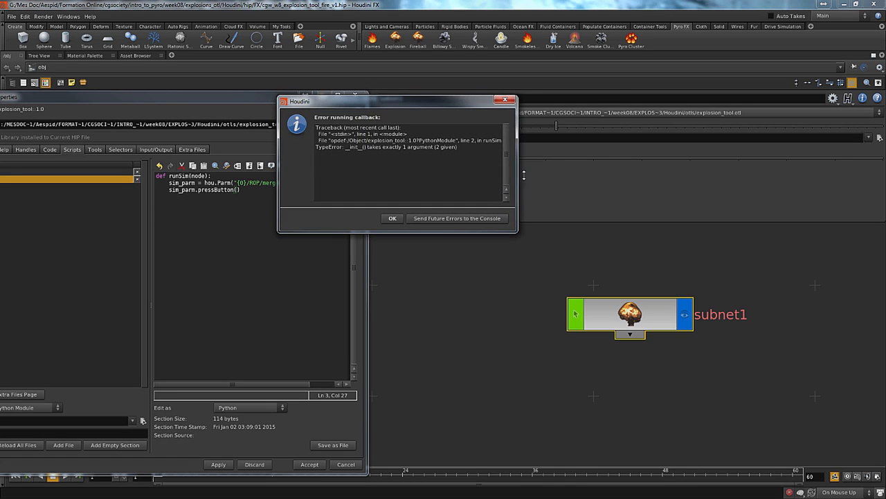
pyautogui.moveTo(523, 176); pyautogui.dragTo(654, 176)
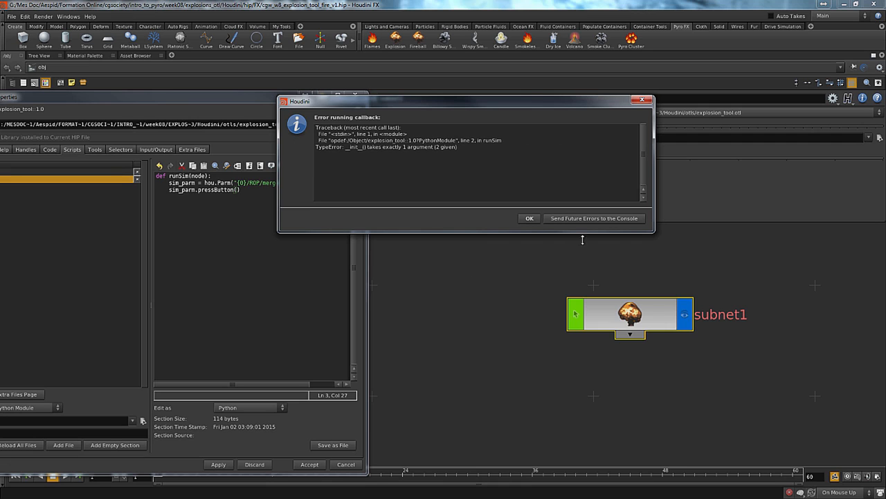
pyautogui.moveTo(519, 112); pyautogui.dragTo(703, 110)
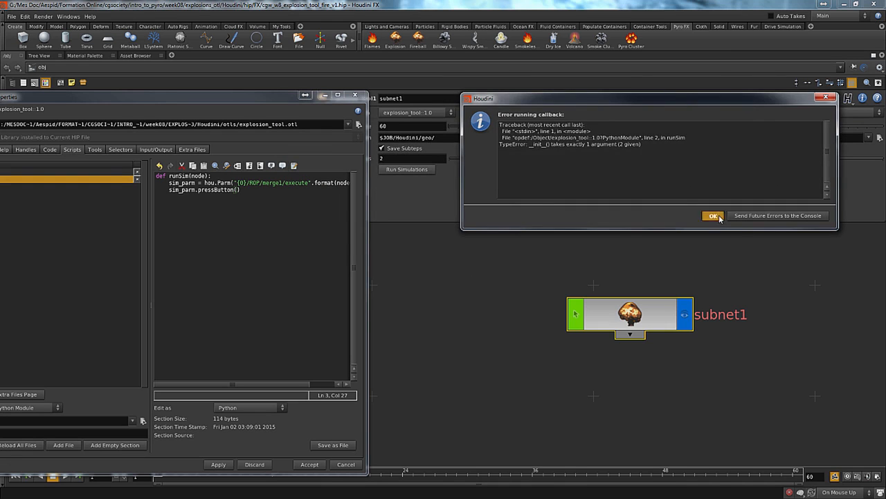
pyautogui.click(713, 216)
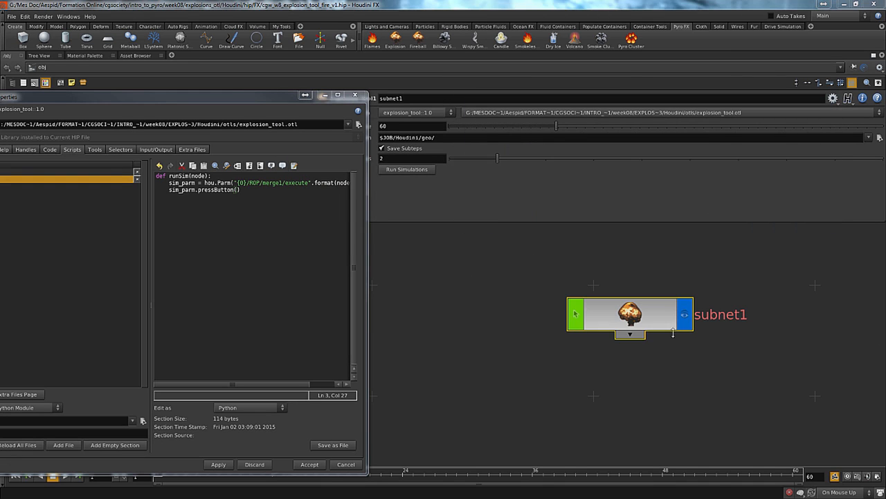
# Bring the whole operator type properties window into view and return to the Run Simulations parameter's callback script
pyautogui.moveTo(291, 97); pyautogui.dragTo(554, 91)
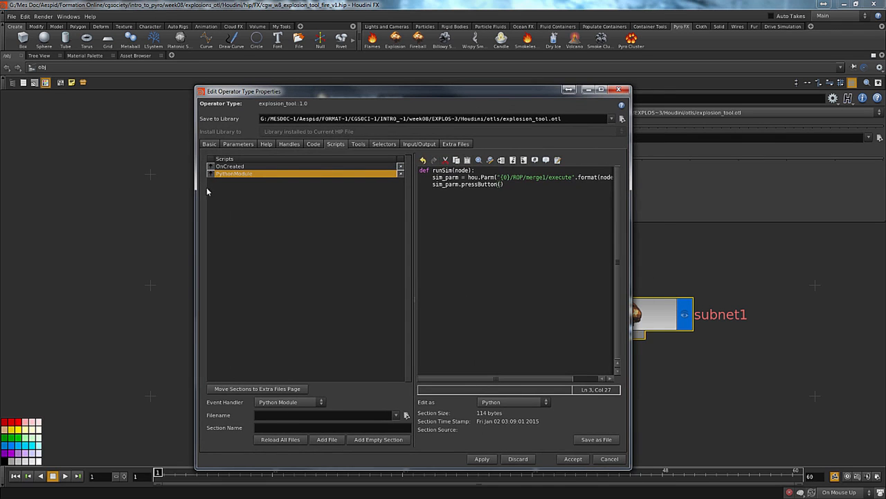
pyautogui.click(235, 143)
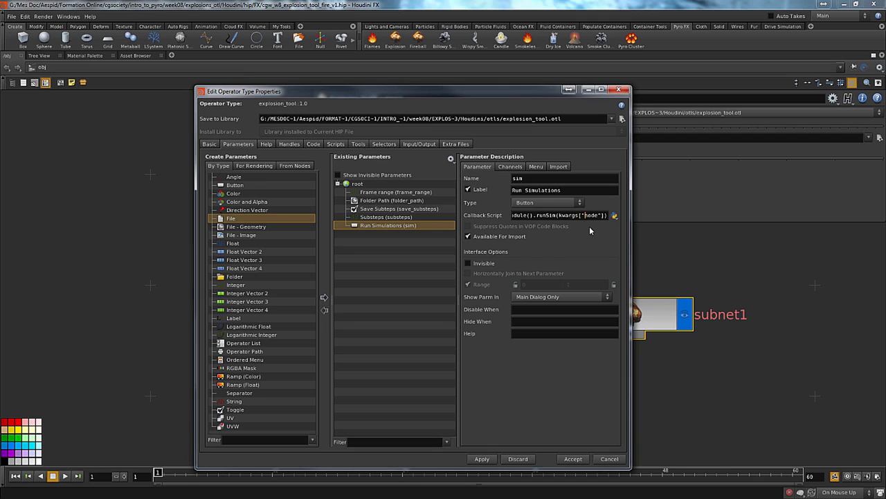
# Try single quotes around node in the Run Simulations callback's kwargs argument, applying and saving the asset despite its outside references
pyautogui.press('BackSpace')
pyautogui.write("'")
pyautogui.click(483, 459)
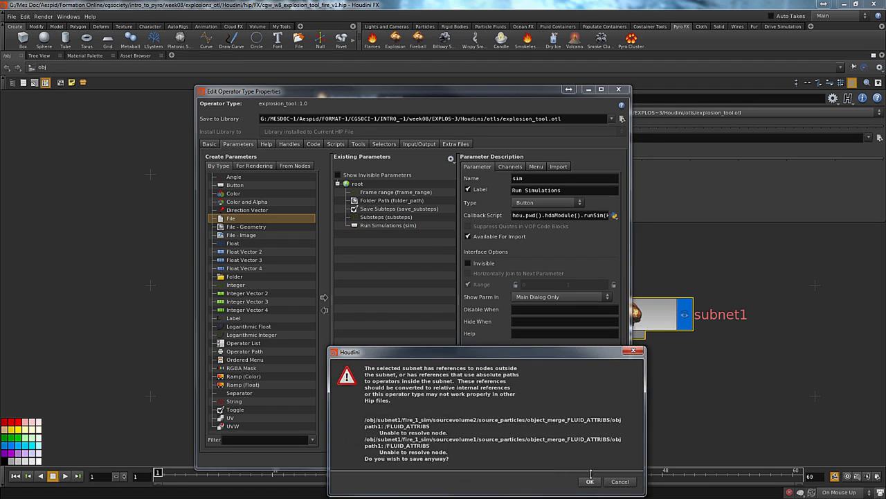
pyautogui.click(588, 480)
# Test Run Simulations on subnet1, read the traceback in the widened message window and dismiss it
pyautogui.moveTo(441, 97); pyautogui.dragTo(341, 227)
pyautogui.click(407, 169)
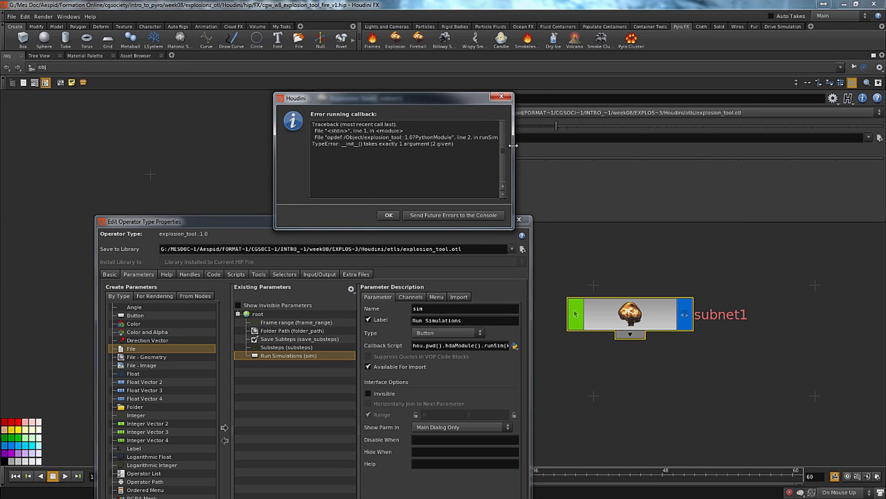
pyautogui.moveTo(514, 144); pyautogui.dragTo(731, 148)
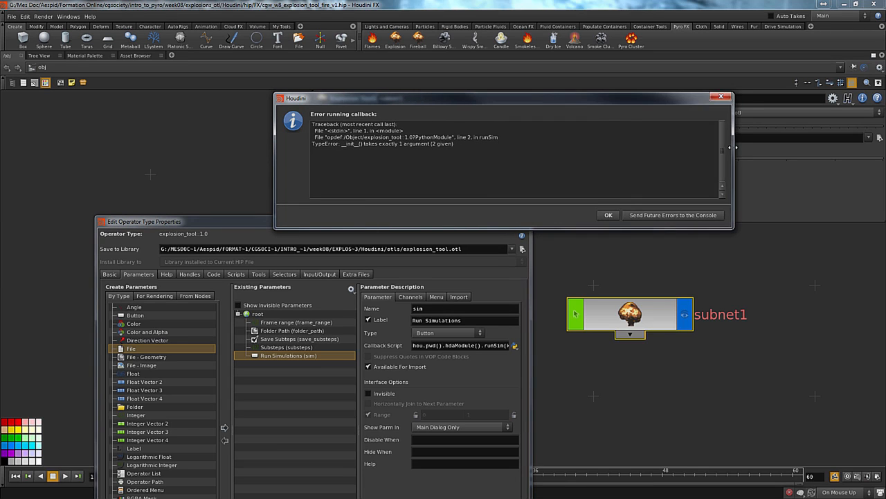
pyautogui.click(606, 215)
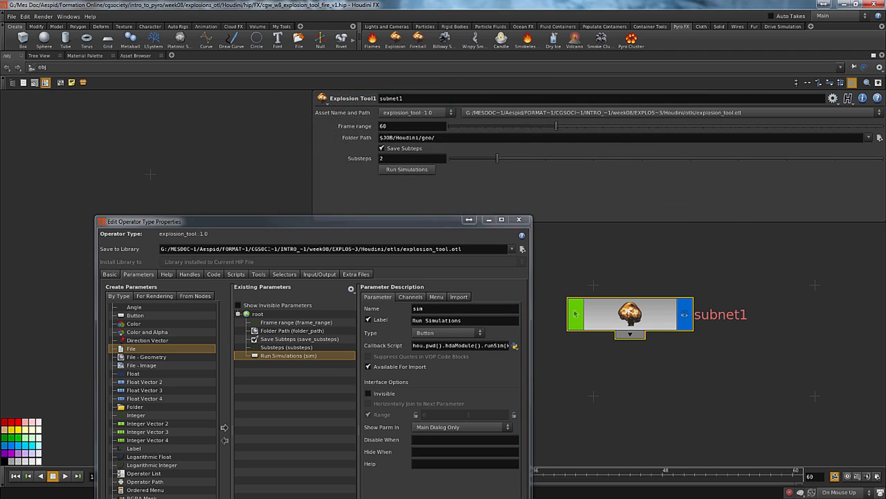
# In the PythonModule script, remove runSim's node argument and add node = hou.pwd() as the function's first line
pyautogui.click(237, 274)
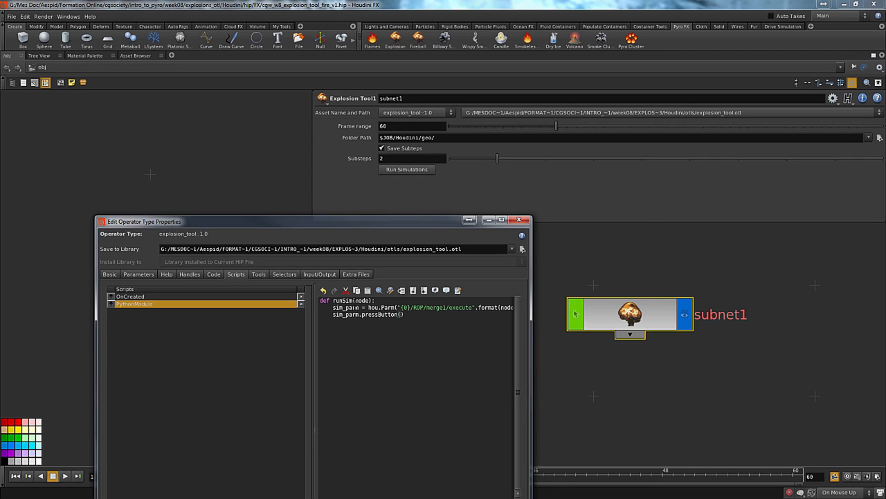
pyautogui.moveTo(355, 300); pyautogui.dragTo(367, 301)
pyautogui.press('Delete')
pyautogui.press('Return')
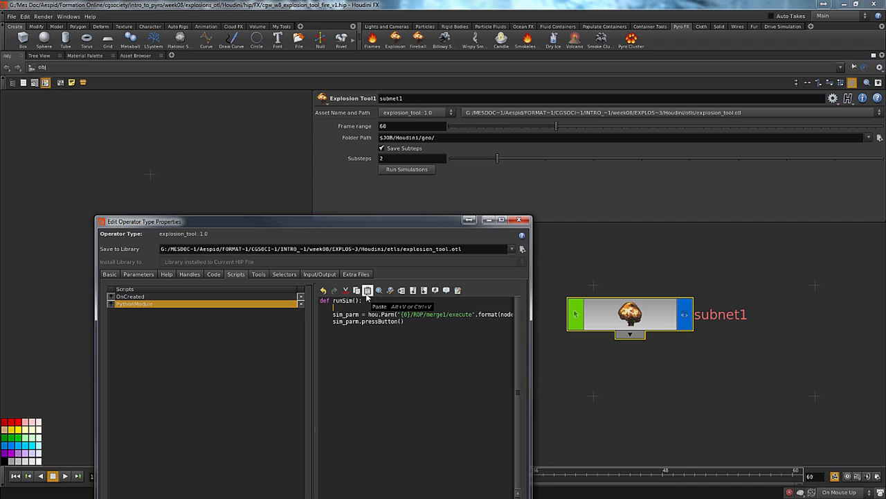
pyautogui.write('node = hou.p')
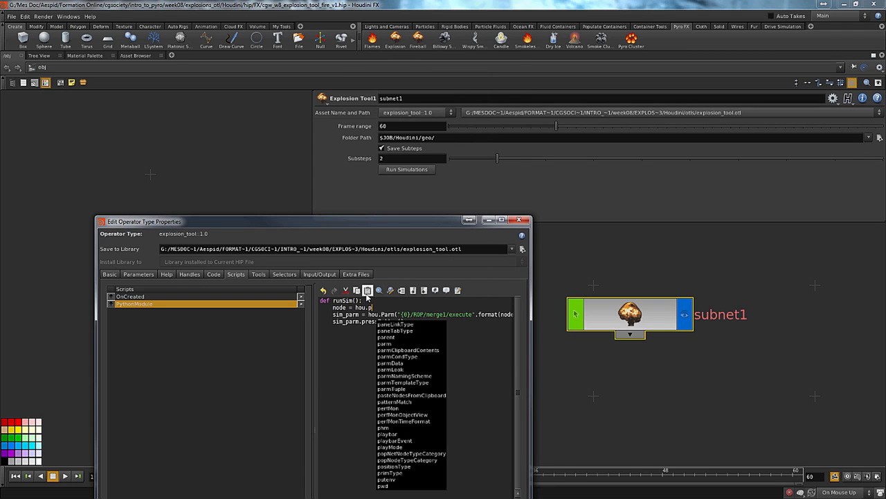
pyautogui.press('Escape')
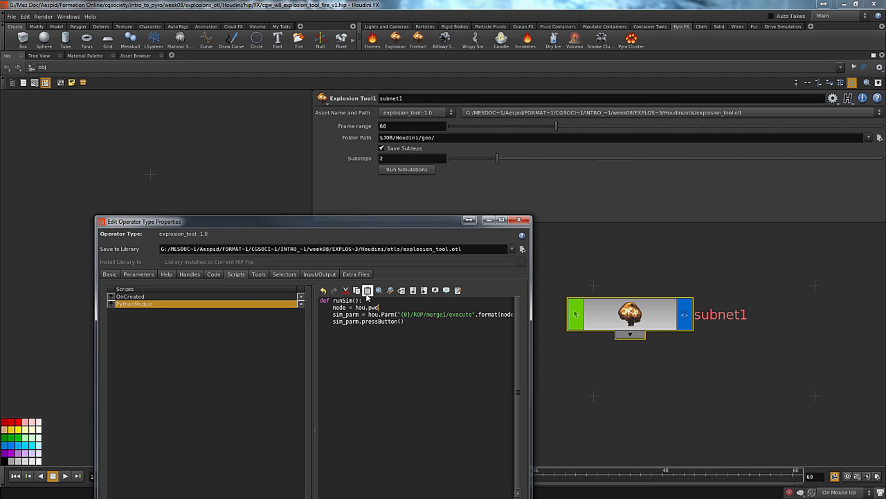
pyautogui.write('wd()')
# Shorten the Run Simulations callback script to hou.pwd().hdaModule().runSim() without an argument, then apply and save the asset anyway
pyautogui.click(137, 275)
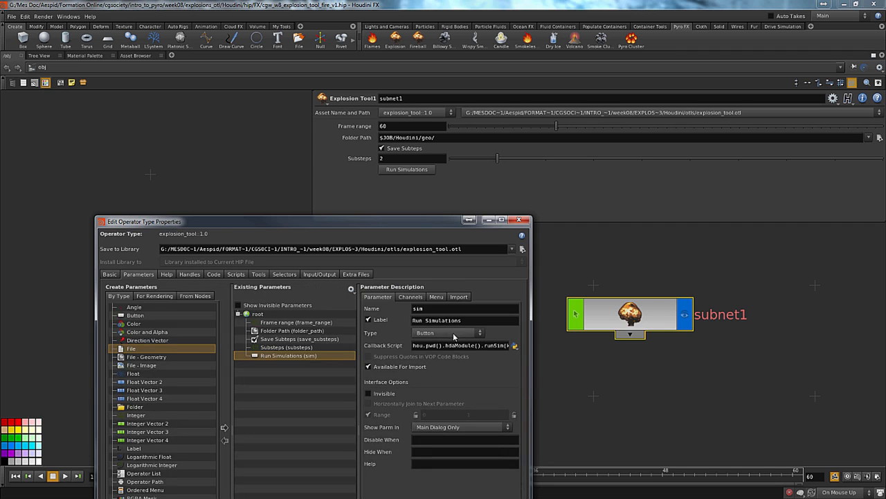
pyautogui.press('End')
pyautogui.moveTo(459, 346); pyautogui.dragTo(504, 345)
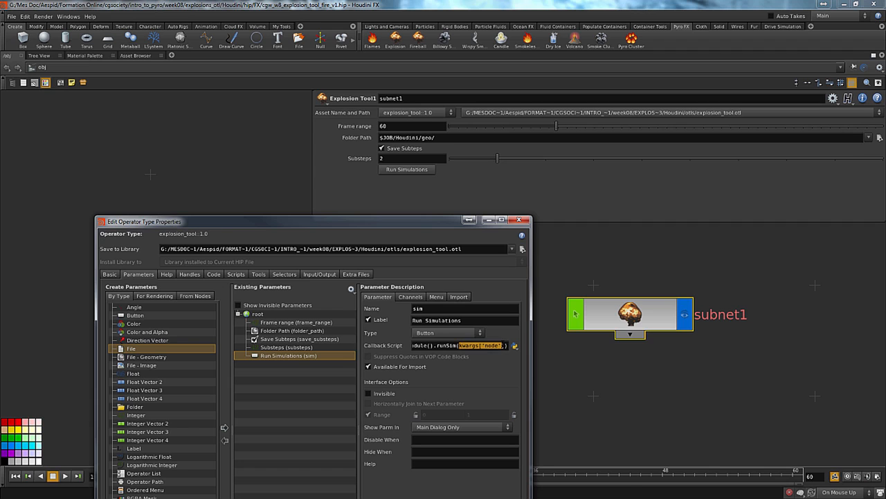
pyautogui.click(504, 345)
pyautogui.press('BackSpace')
pyautogui.press('BackSpace')
pyautogui.press('BackSpace')
pyautogui.press('BackSpace')
pyautogui.press('BackSpace')
pyautogui.press('BackSpace')
pyautogui.press('BackSpace')
pyautogui.press('BackSpace')
pyautogui.press('BackSpace')
pyautogui.press('BackSpace')
pyautogui.press('BackSpace')
pyautogui.press('BackSpace')
pyautogui.press('BackSpace')
pyautogui.press('BackSpace')
pyautogui.moveTo(415, 223); pyautogui.dragTo(388, 132)
pyautogui.click(356, 497)
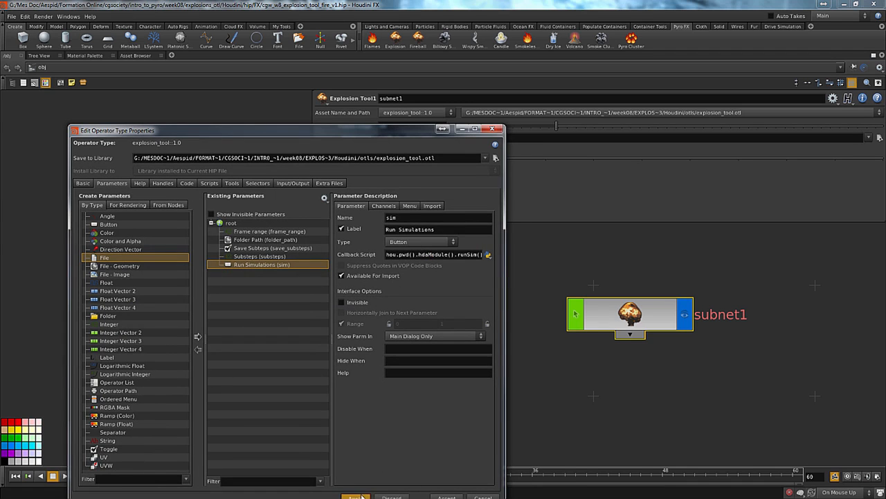
pyautogui.click(473, 480)
# Move the properties window aside, test Run Simulations with the argument-free callback and dismiss the message
pyautogui.moveTo(381, 133); pyautogui.dragTo(0, 154)
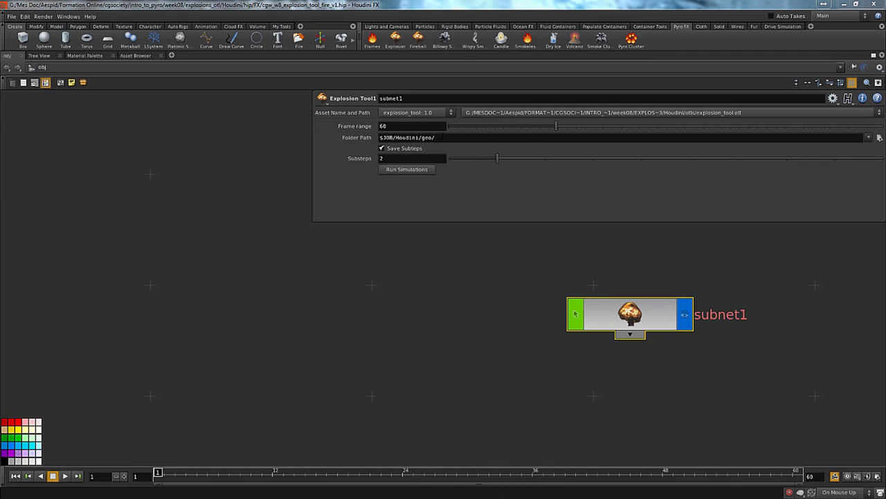
pyautogui.click(408, 170)
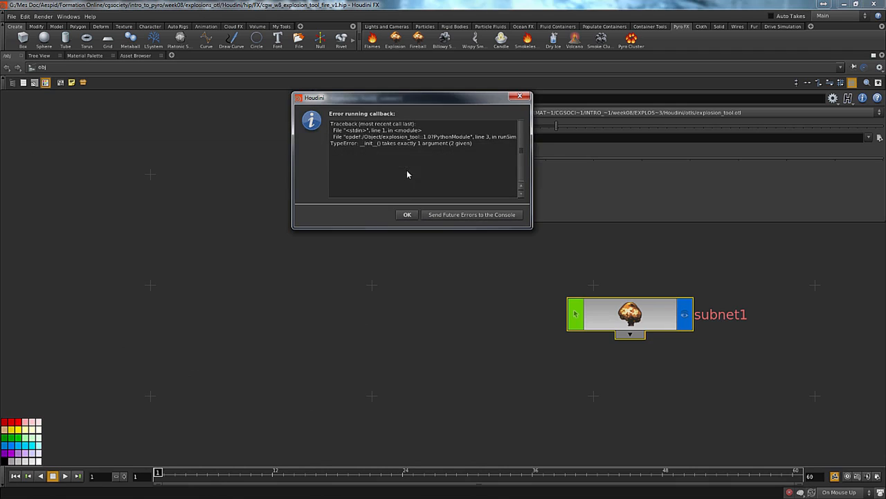
pyautogui.click(406, 216)
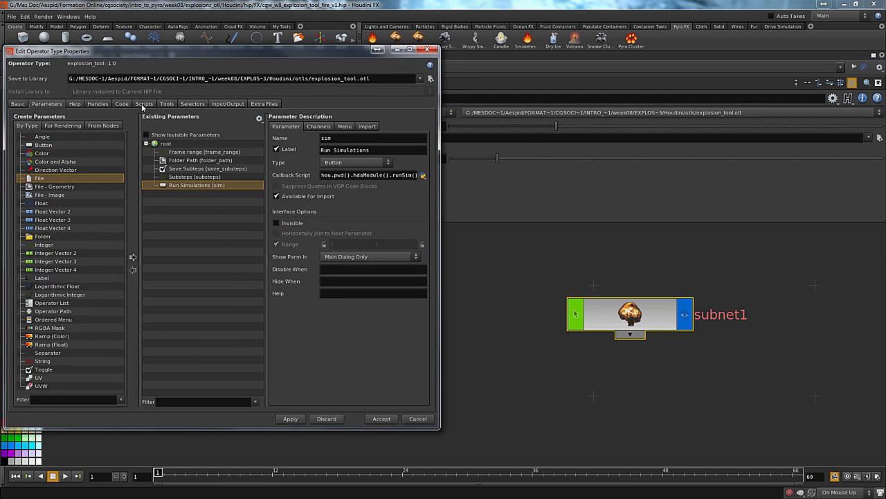
# In the PythonModule script, change hou.Parm to lowercase hou.parm in the sim_parm line, then apply and save the asset anyway
pyautogui.click(123, 106)
pyautogui.click(144, 104)
pyautogui.click(64, 133)
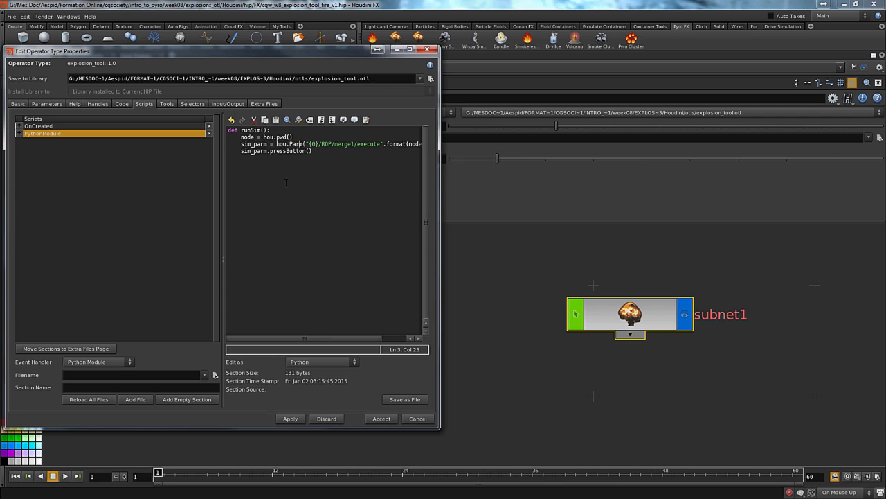
pyautogui.press('End')
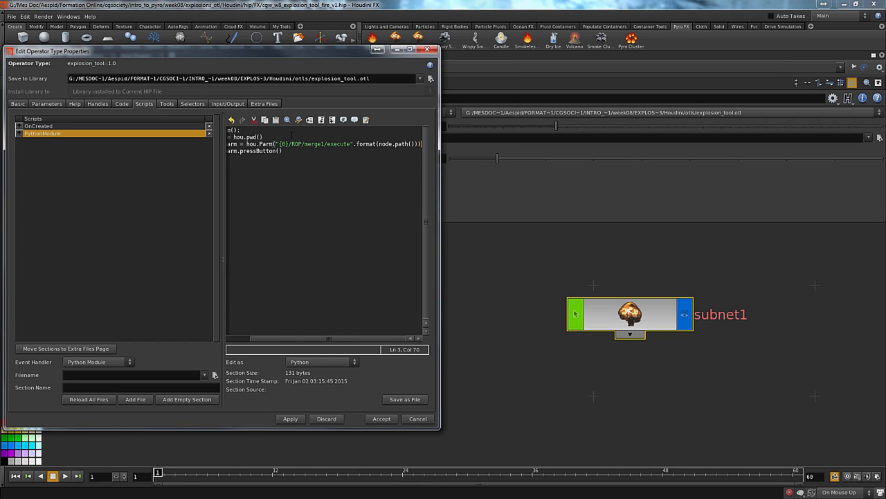
pyautogui.moveTo(311, 55); pyautogui.dragTo(417, 97)
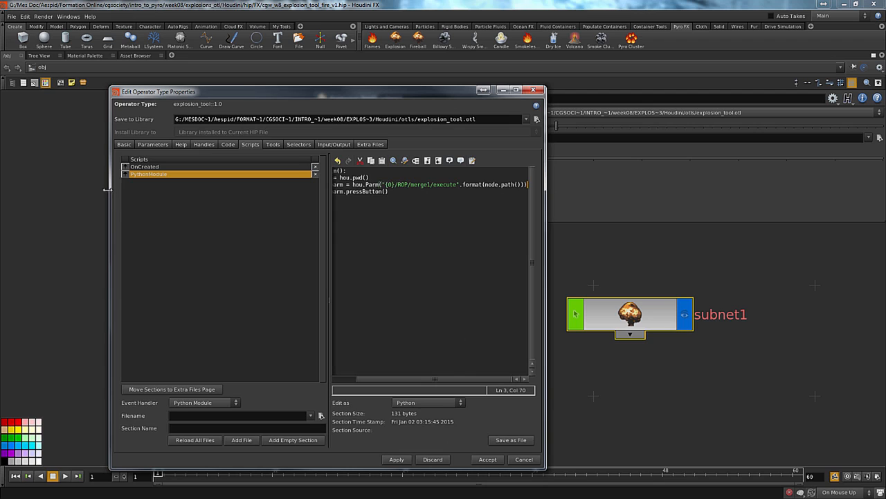
pyautogui.moveTo(110, 190); pyautogui.dragTo(4, 179)
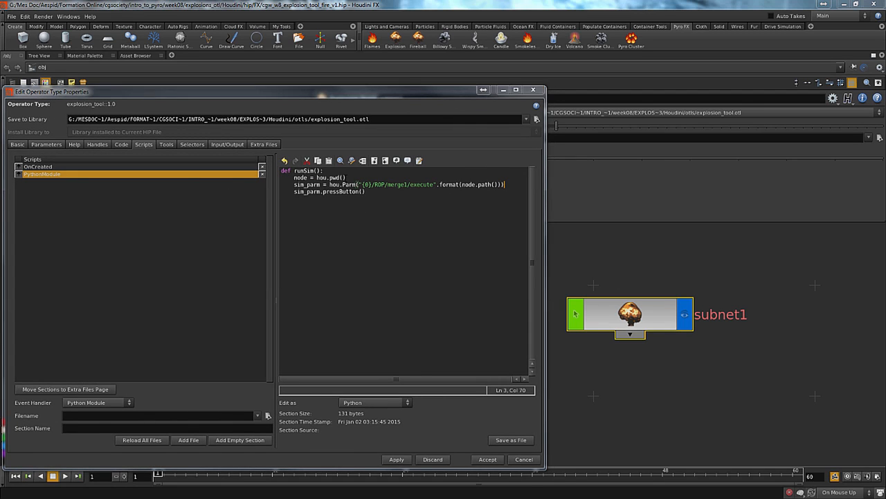
pyautogui.click(342, 184)
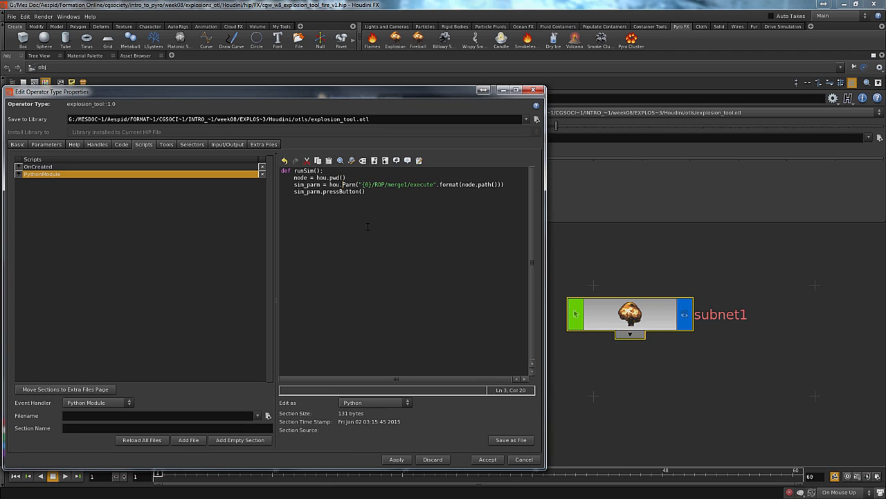
pyautogui.press('Delete')
pyautogui.write('p')
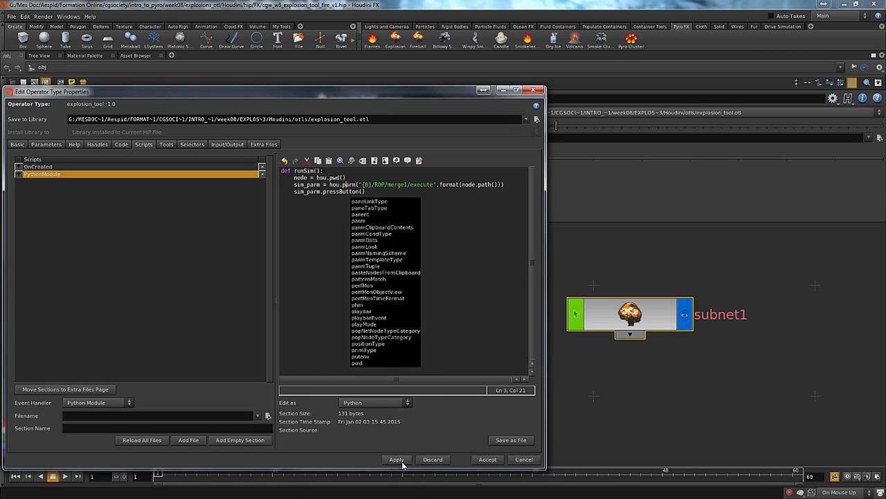
pyautogui.click(396, 459)
pyautogui.click(511, 483)
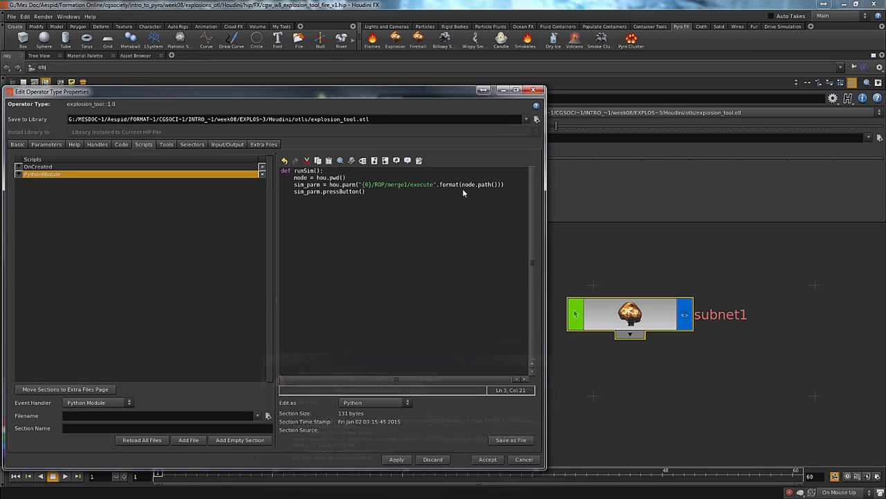
# Uncover subnet1's parameters, test Run Simulations and interrupt the simulation once it is running
pyautogui.moveTo(440, 91); pyautogui.dragTo(121, 64)
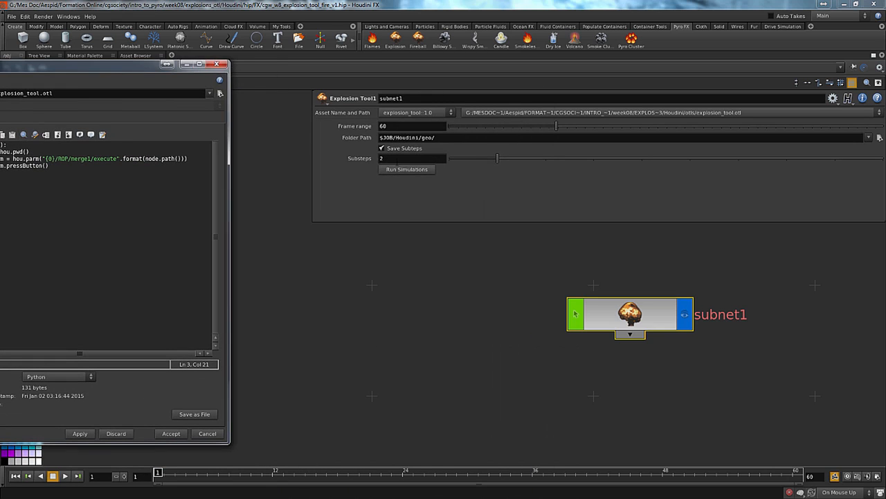
pyautogui.click(402, 169)
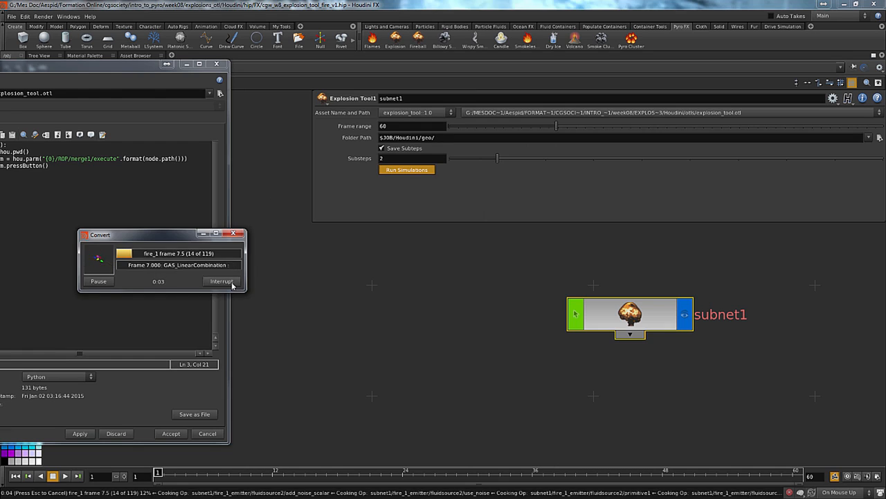
pyautogui.click(229, 281)
pyautogui.click(251, 302)
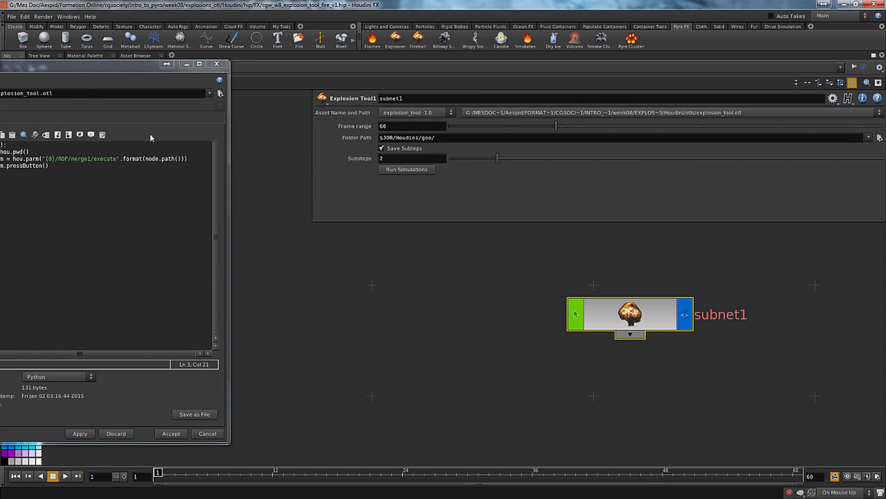
# Bring the runSim code back into view, then switch to the browser's Houdini 13 hou documentation and open hou.parm in a new tab
pyautogui.moveTo(131, 68); pyautogui.dragTo(446, 105)
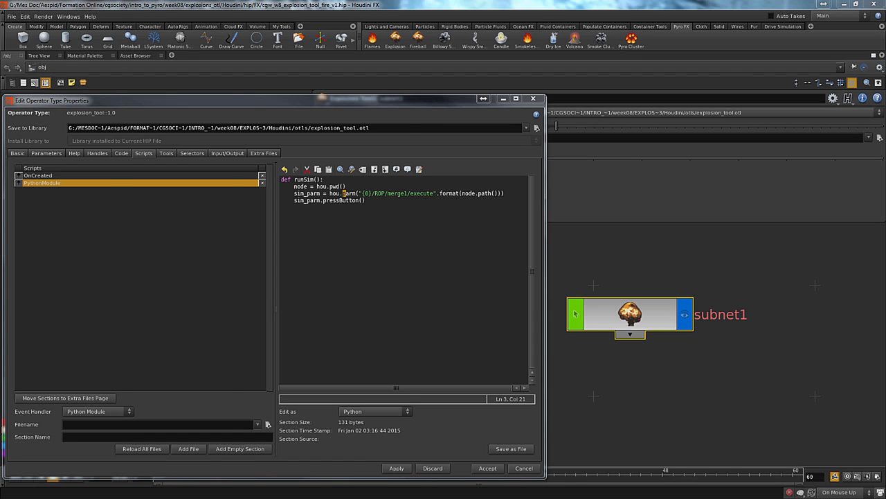
pyautogui.moveTo(0, 4); pyautogui.dragTo(353, 2)
pyautogui.moveTo(303, 213); pyautogui.dragTo(291, 219)
pyautogui.scroll(3, 207, 181)
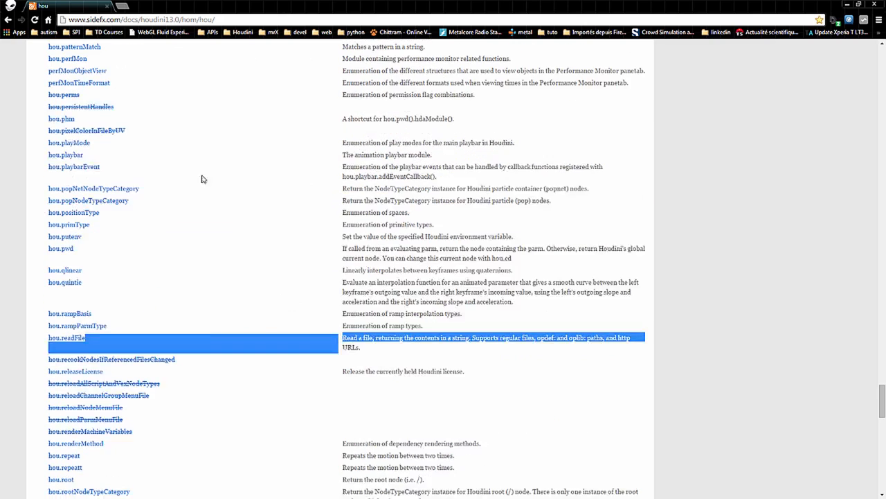
pyautogui.scroll(3, 197, 170)
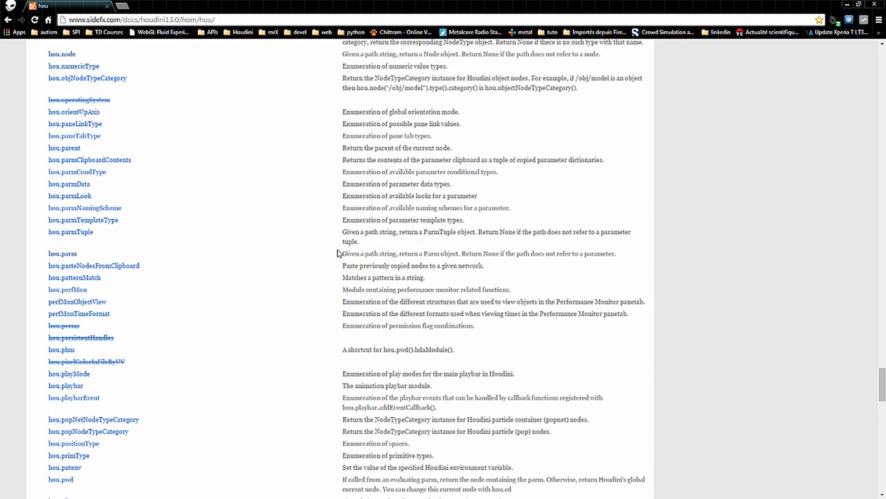
pyautogui.tripleClick(338, 254)
pyautogui.click(452, 253)
pyautogui.middleClick(61, 255)
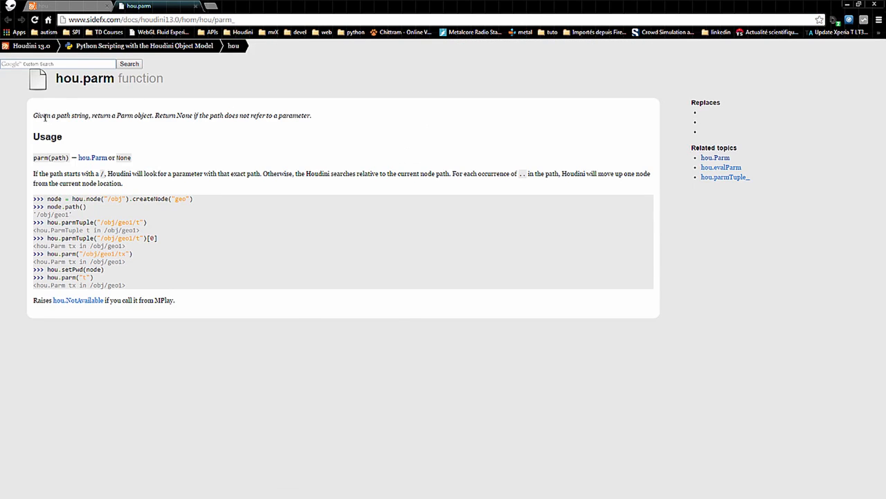
# Compare the documentation pages of the hou.parm function and the hou.Parm class, examining their descriptions and the capitalisation of their names
pyautogui.moveTo(45, 117); pyautogui.dragTo(265, 118)
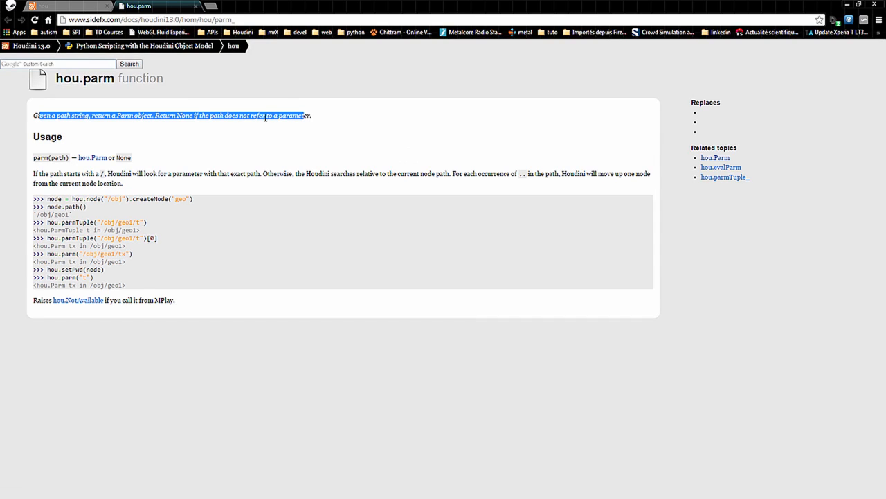
pyautogui.click(93, 159)
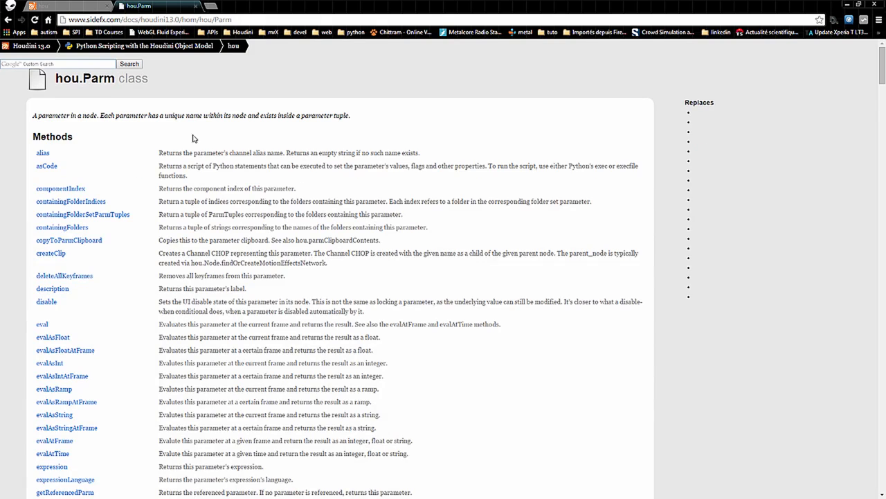
pyautogui.click(8, 19)
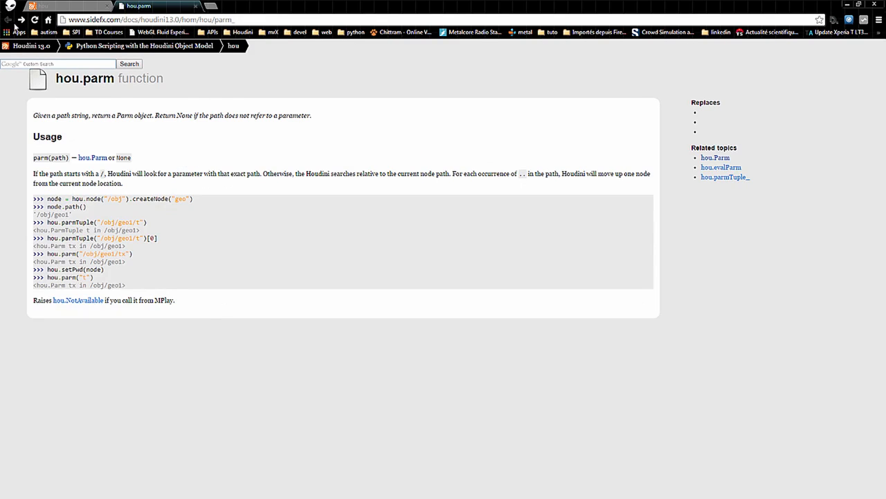
pyautogui.moveTo(81, 78); pyautogui.dragTo(149, 79)
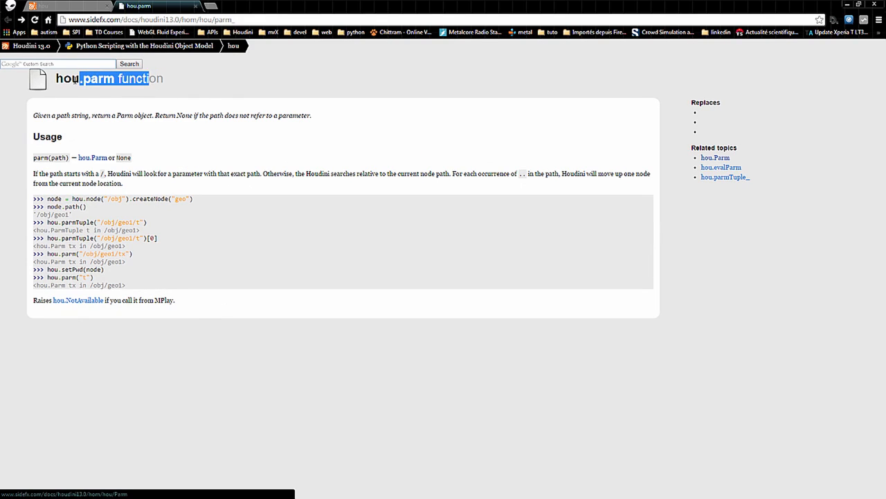
pyautogui.doubleClick(97, 79)
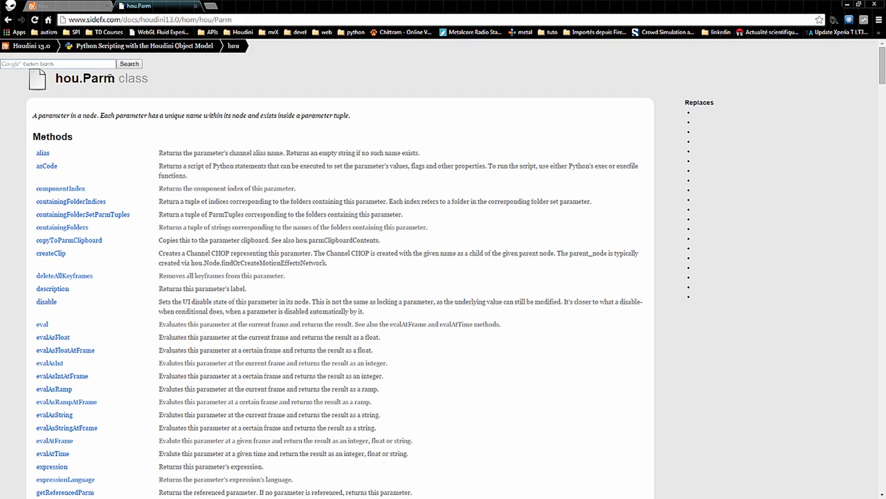
pyautogui.doubleClick(109, 77)
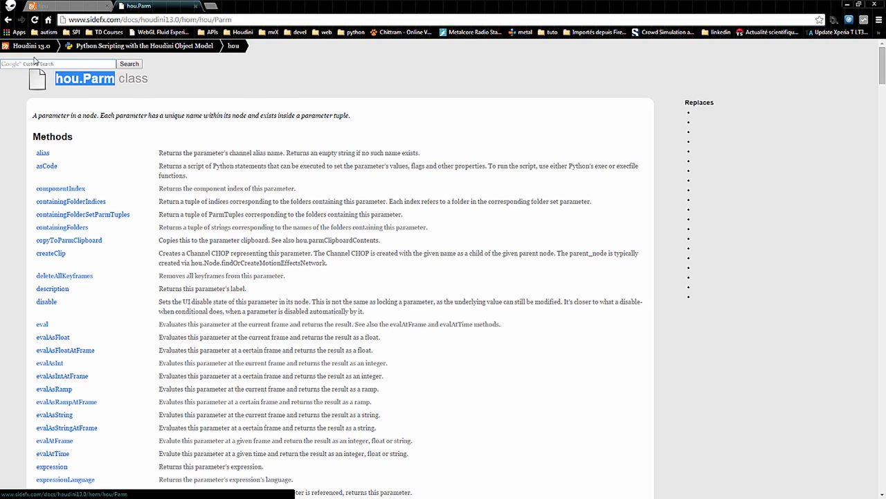
pyautogui.click(85, 77)
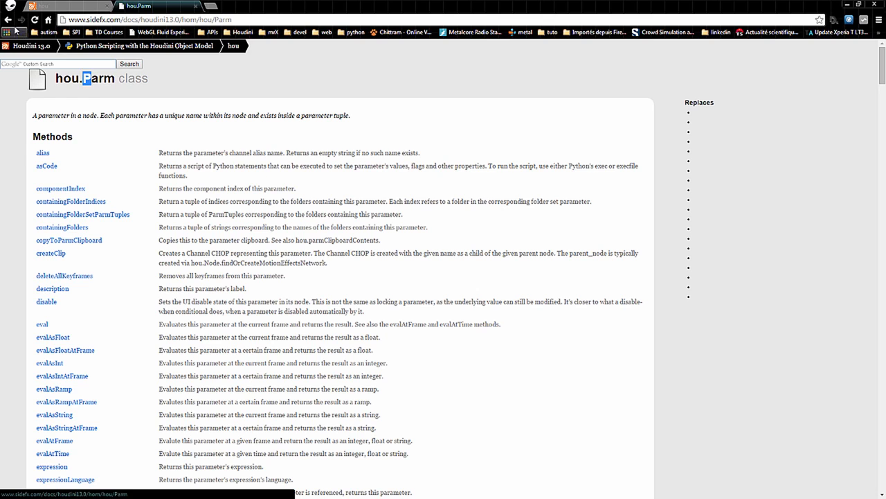
# Return to the hou.parm function documentation page, then switch back to Houdini and place the cursor in the runSim script
pyautogui.click(7, 19)
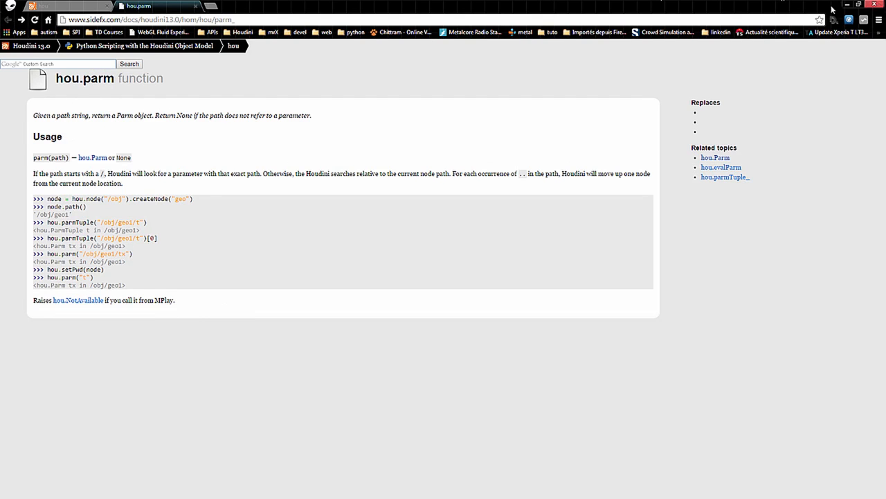
pyautogui.doubleClick(763, 2)
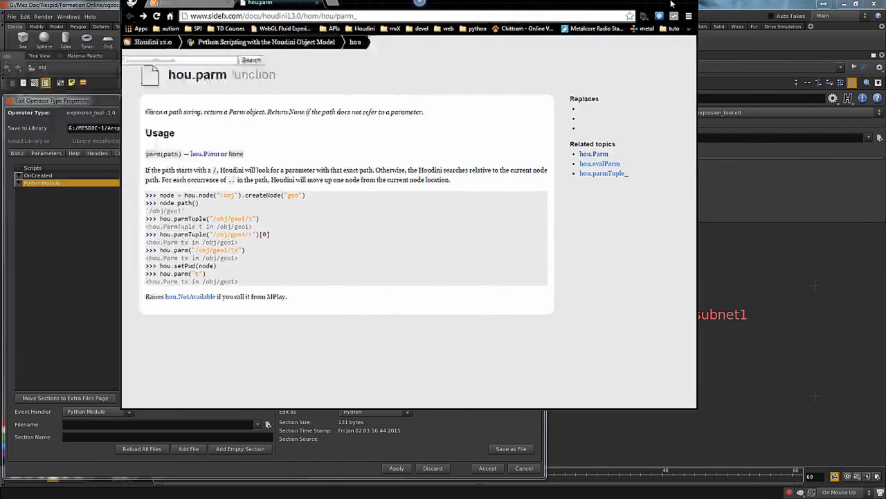
pyautogui.click(670, 3)
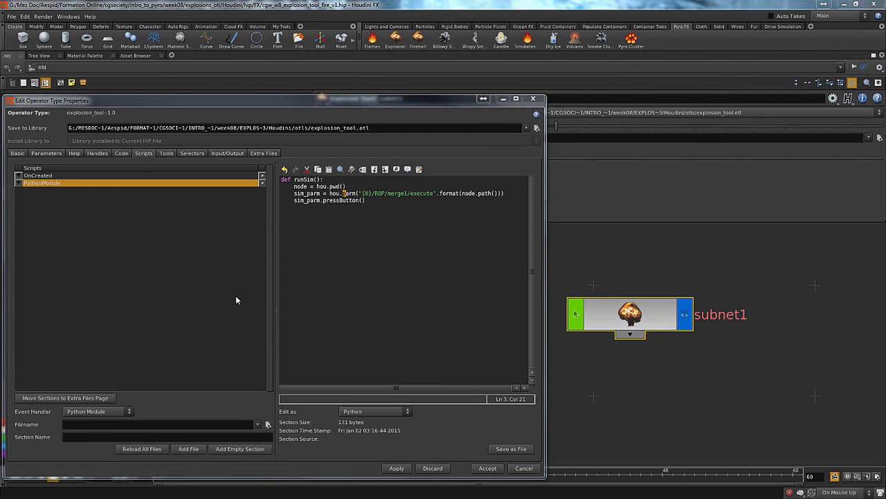
pyautogui.click(353, 235)
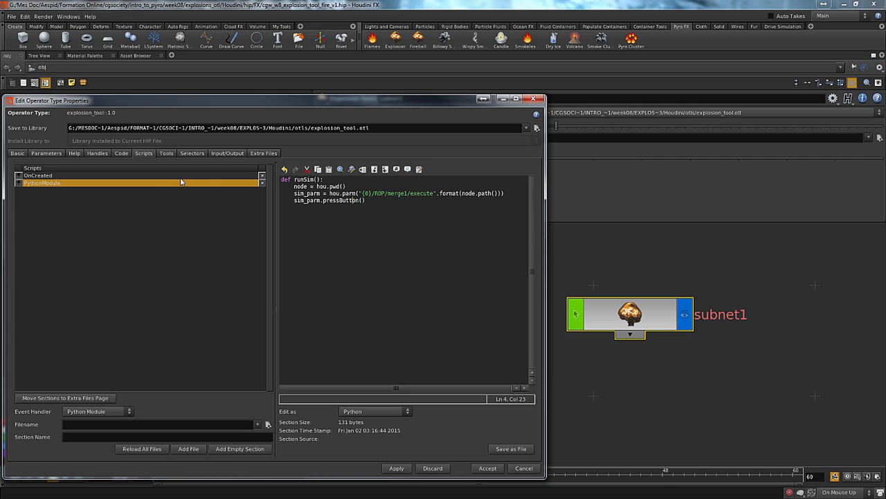
# Show the explosion tool's context settings and compare its TAB submenu path with the Digital Assets category offered when adding nodes
pyautogui.click(166, 154)
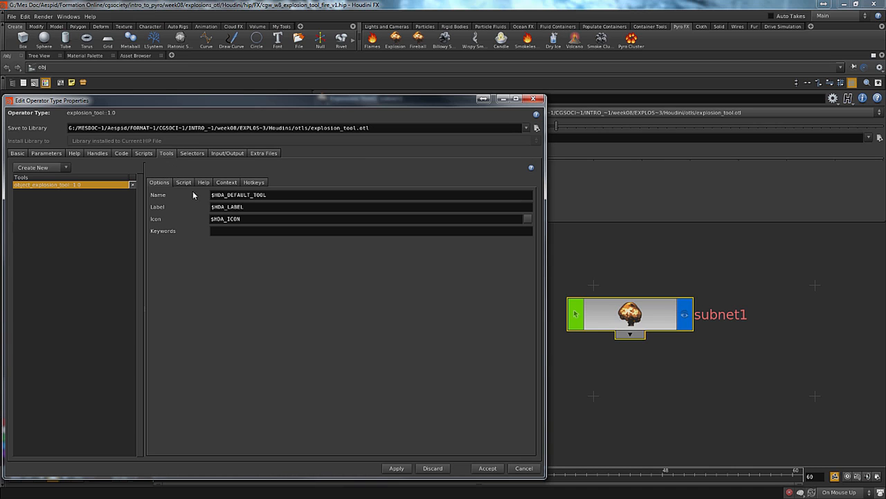
pyautogui.click(226, 183)
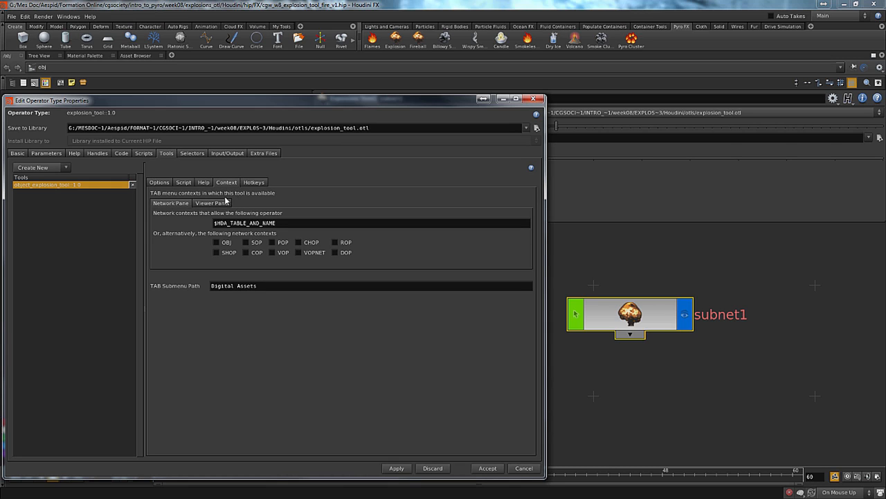
pyautogui.moveTo(268, 286); pyautogui.dragTo(110, 296)
pyautogui.click(718, 400)
pyautogui.press('Tab')
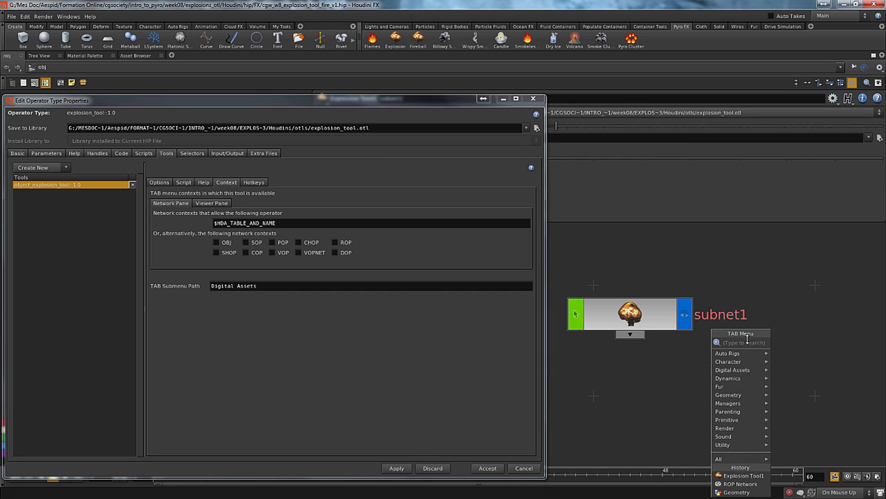
pyautogui.moveTo(741, 371)
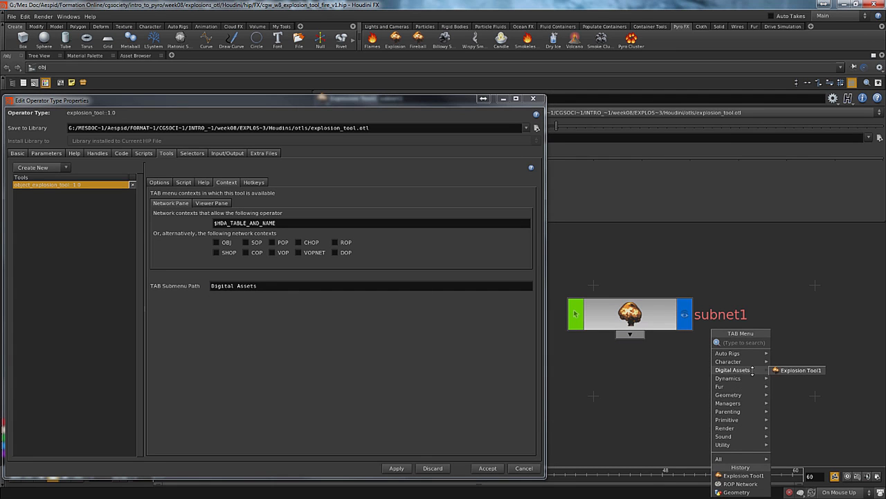
pyautogui.click(326, 305)
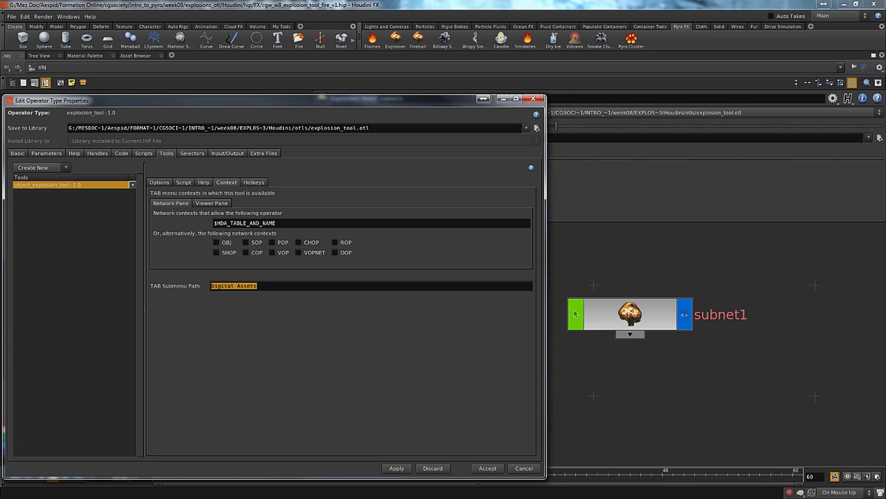
pyautogui.click(680, 401)
pyautogui.press('Tab')
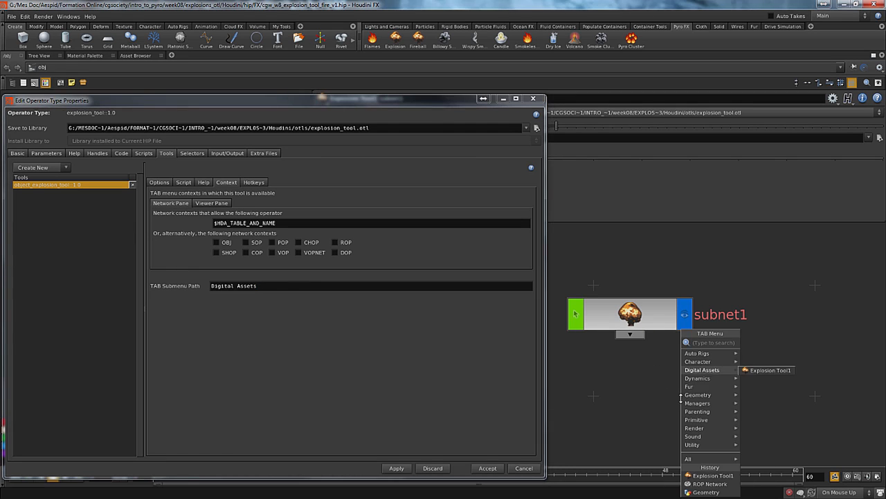
pyautogui.moveTo(719, 354)
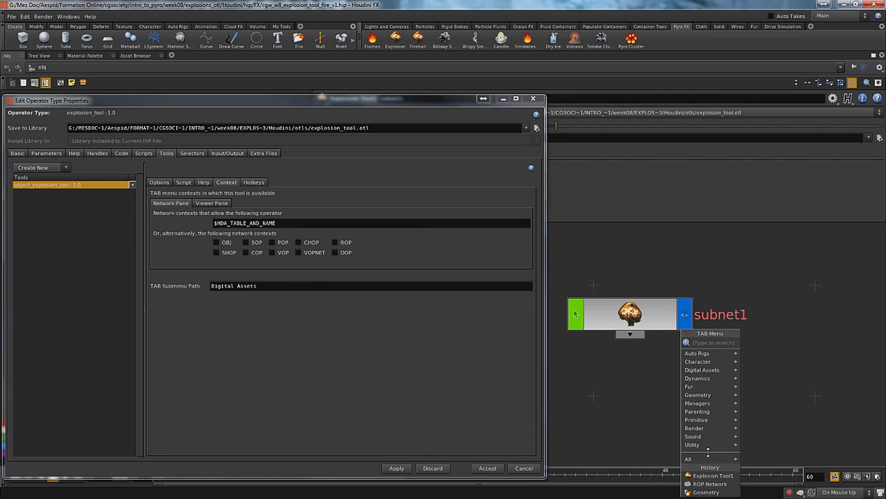
pyautogui.click(301, 301)
pyautogui.click(661, 369)
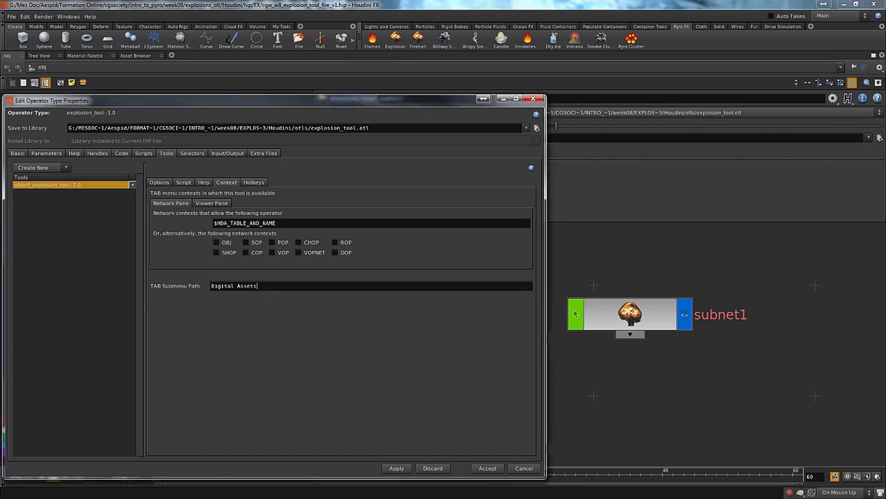
# Set the explosion tool's TAB submenu path to My Tools, apply and save anyway, and check the node-creation categories
pyautogui.tripleClick(233, 285)
pyautogui.write('My Tools')
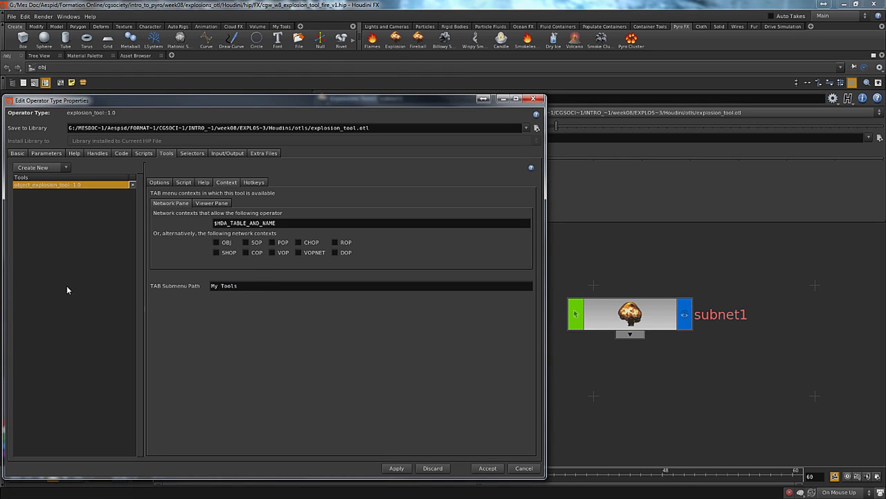
pyautogui.click(395, 467)
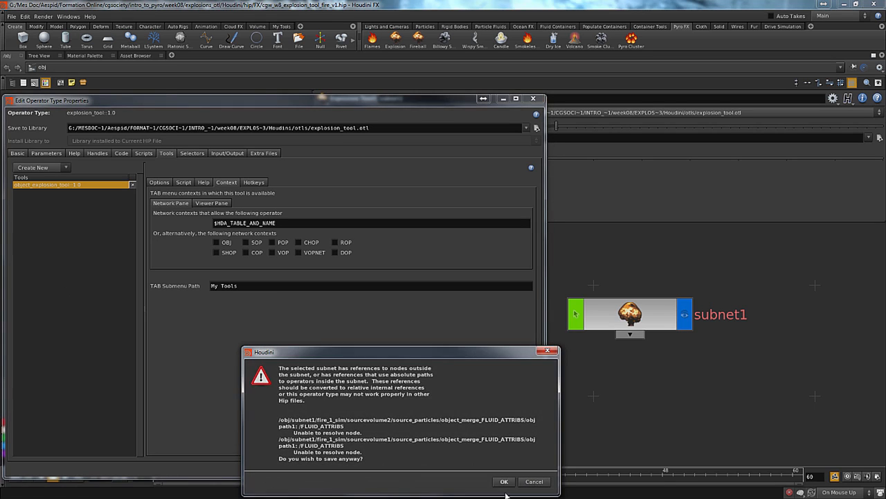
pyautogui.click(505, 481)
pyautogui.press('Tab')
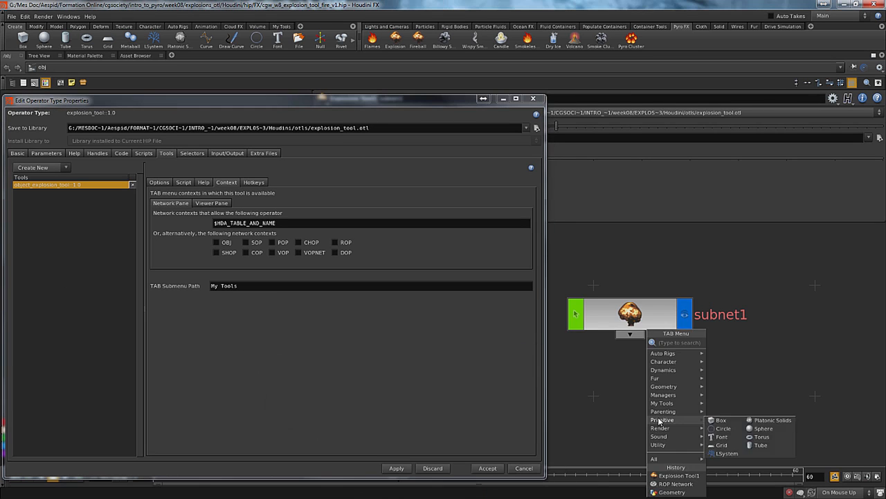
pyautogui.moveTo(673, 371)
pyautogui.moveTo(673, 404)
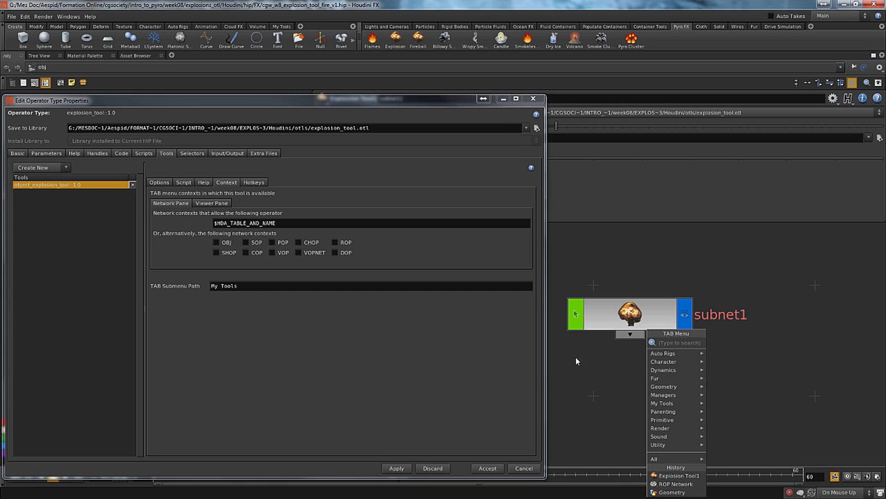
# Set the explosion tool's TAB submenu path to Pyro Tools, accept the properties and save the asset anyway
pyautogui.click(318, 286)
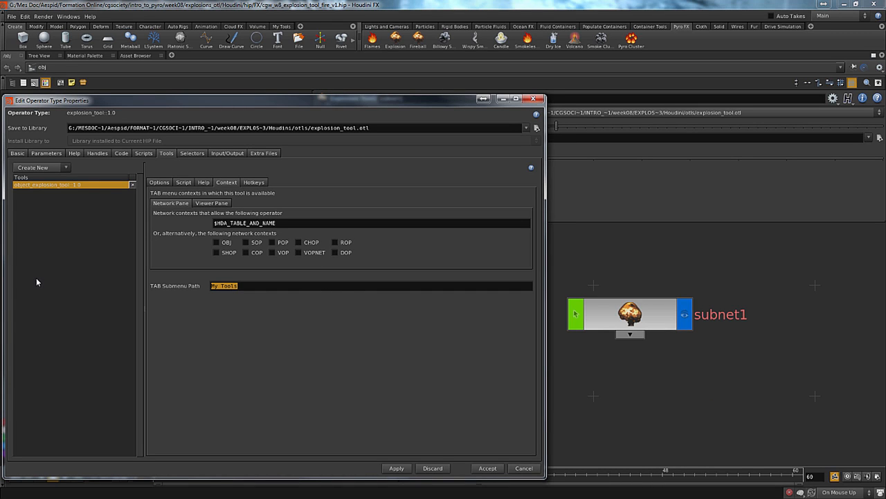
pyautogui.write('Pyro')
pyautogui.press('Return')
pyautogui.click(481, 469)
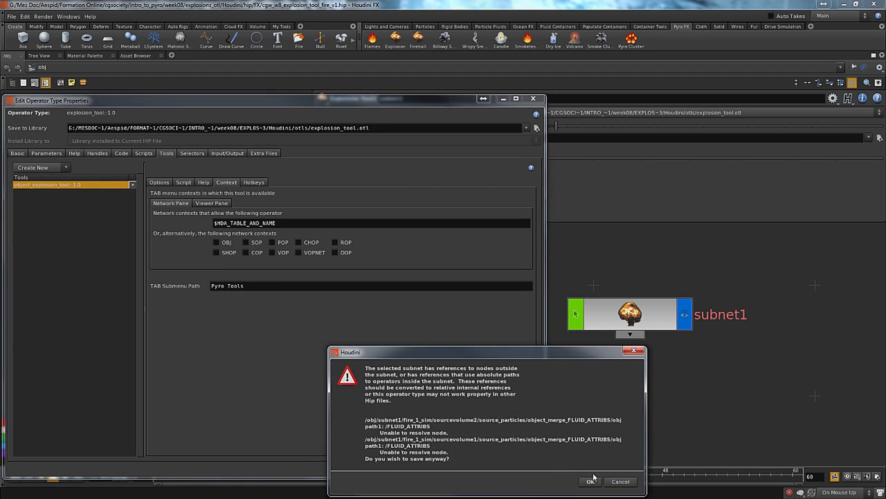
pyautogui.click(592, 478)
# Inside subnet1, return the timeline to the first frame and enable Integer Frame Values in the global animation options
pyautogui.moveTo(418, 372); pyautogui.dragTo(397, 398, button='middle')
pyautogui.doubleClick(504, 346)
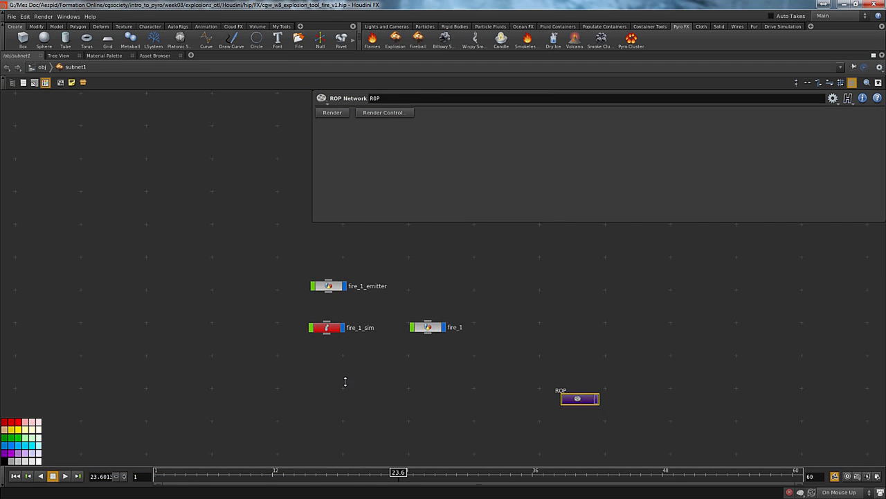
pyautogui.hotkey('ctrl', 'Up')
pyautogui.click(876, 477)
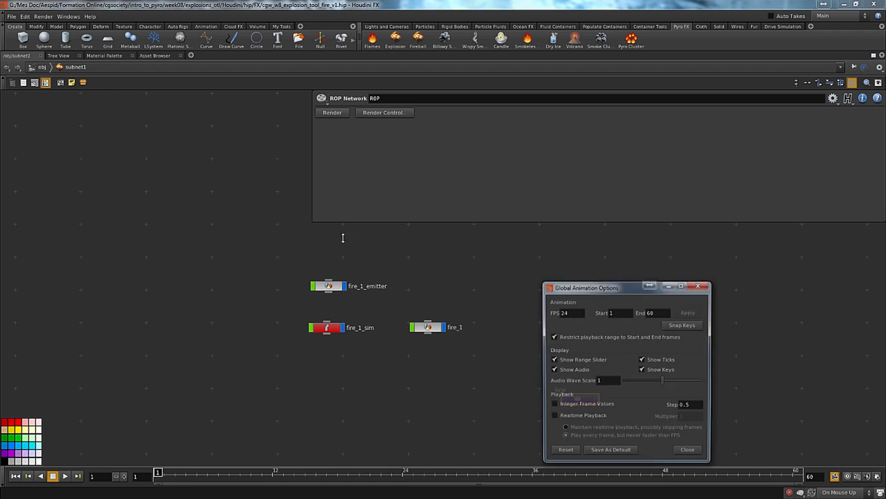
pyautogui.click(576, 405)
pyautogui.click(689, 452)
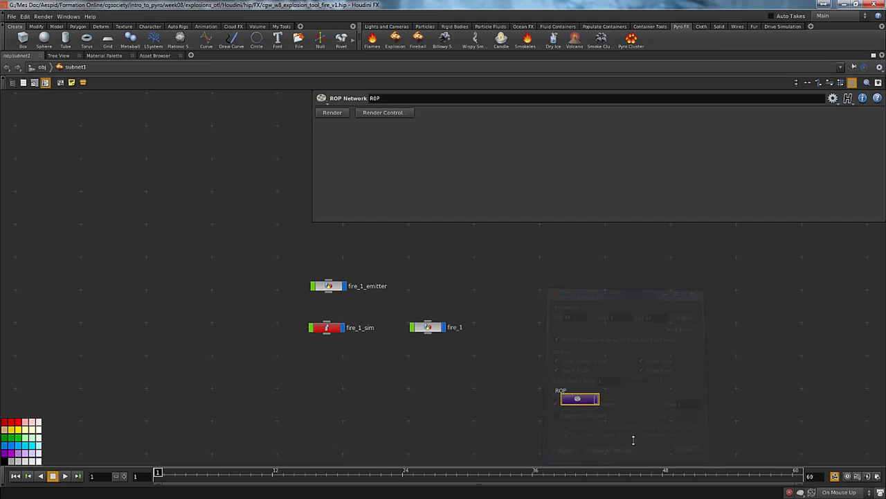
# In fire_1_sim, set the Particle_advection asset's TAB submenu path to Pyro Tools, accept the type properties and save anyway
pyautogui.moveTo(360, 396); pyautogui.dragTo(401, 384, button='middle')
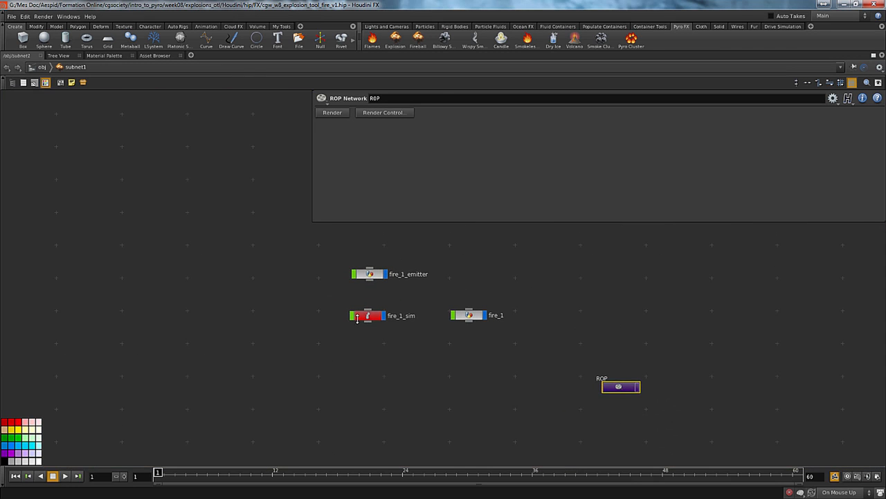
pyautogui.doubleClick(370, 315)
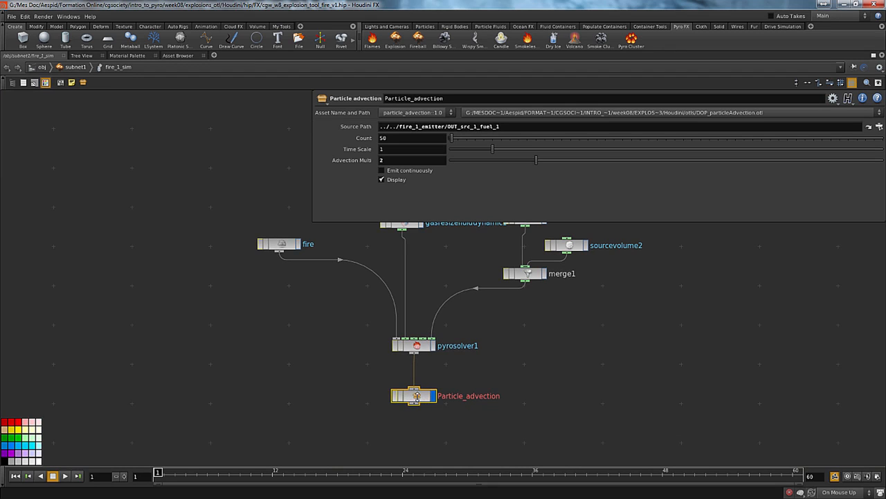
pyautogui.rightClick(416, 395)
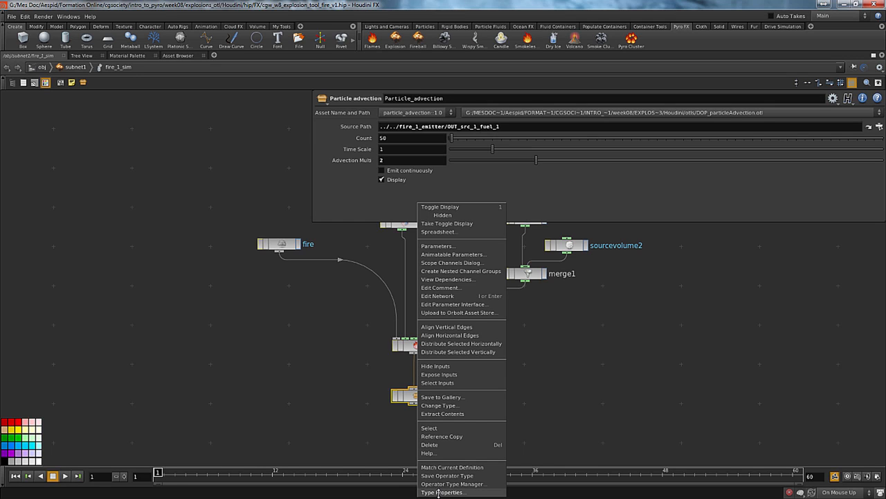
pyautogui.click(438, 491)
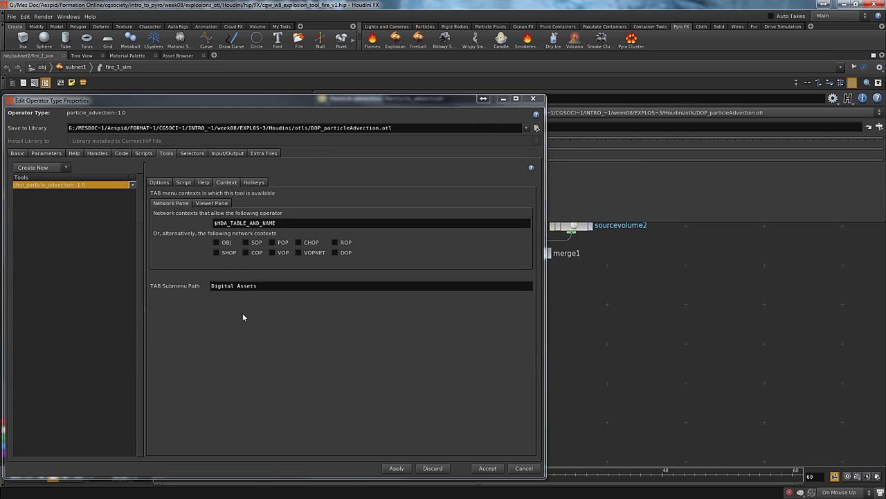
pyautogui.moveTo(264, 287); pyautogui.dragTo(191, 296)
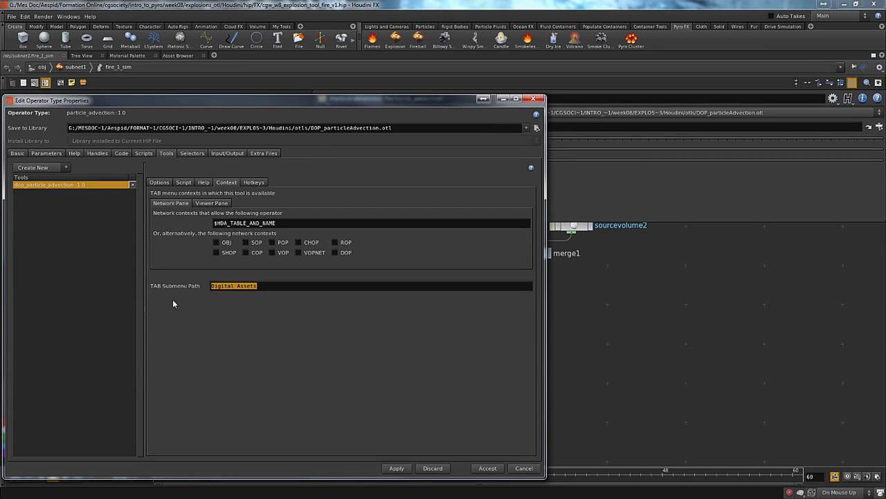
pyautogui.write('Pyro Tools')
pyautogui.click(497, 469)
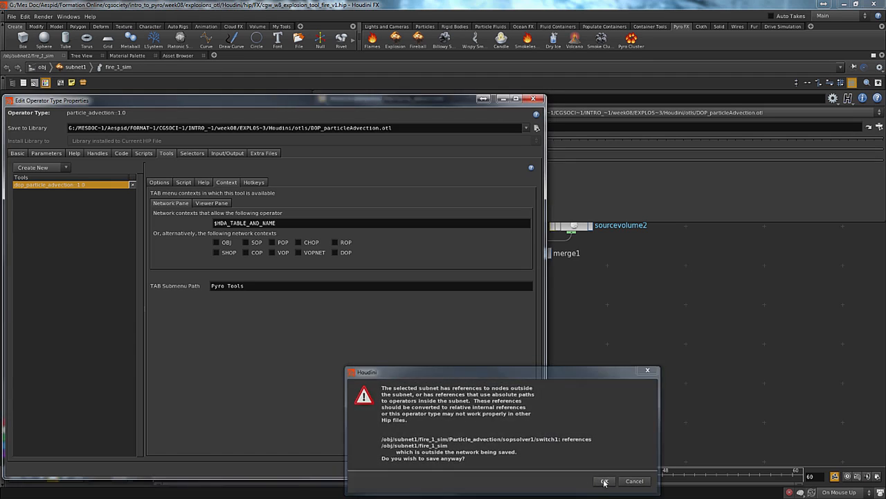
pyautogui.click(601, 481)
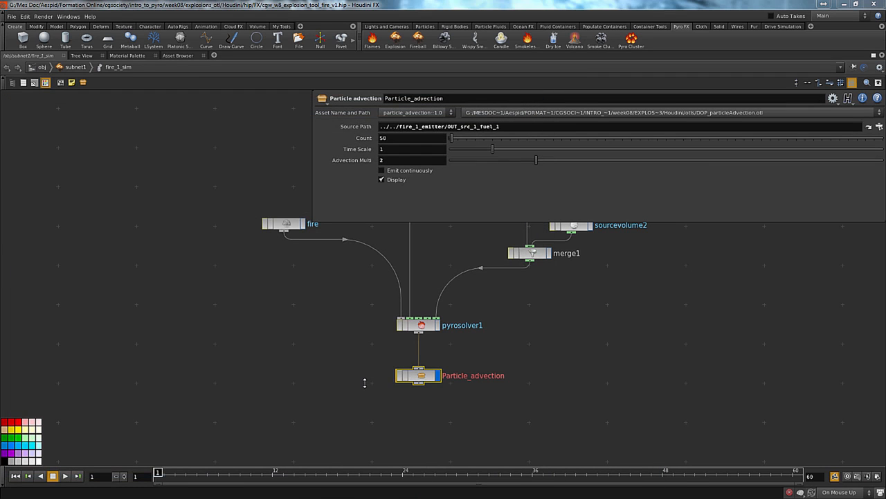
# Check the Pyro Tools category among the node-creation choices inside fire_1_sim, then dismiss the list without adding a node
pyautogui.press('Tab')
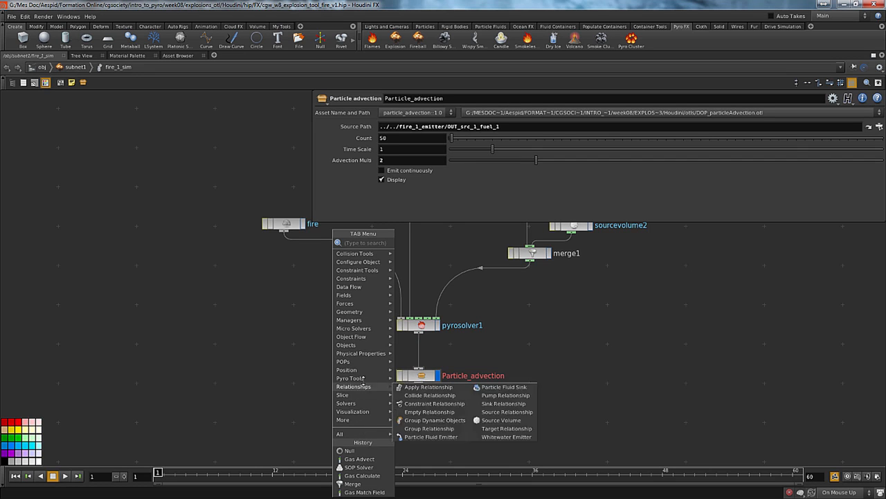
pyautogui.moveTo(360, 378)
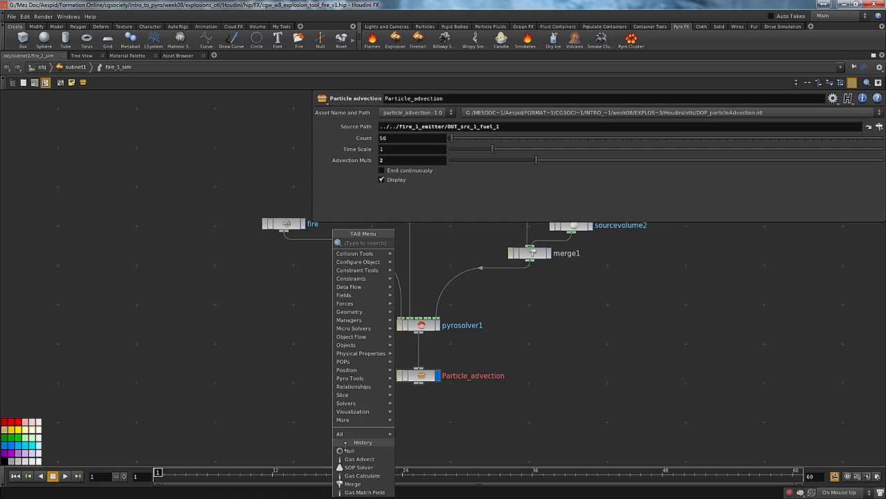
pyautogui.click(252, 396)
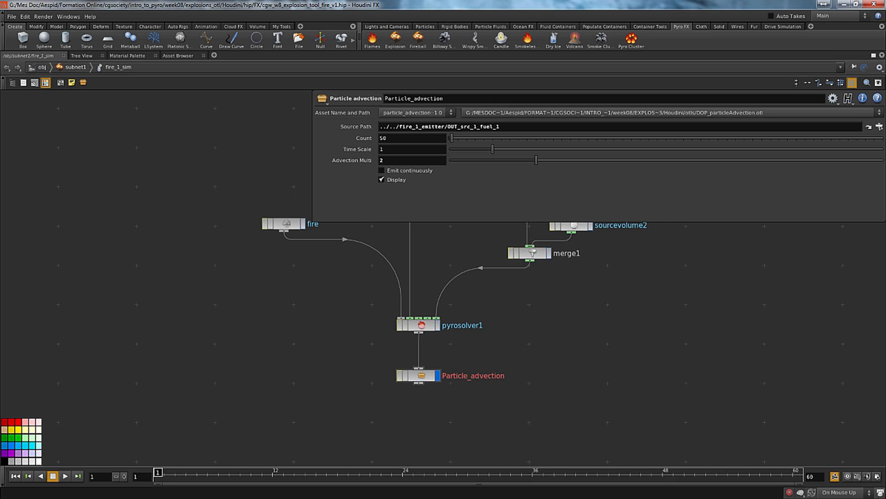
# Switch to a new browser page and search Google Images for "particles"
pyautogui.moveTo(0, 6); pyautogui.dragTo(239, 1)
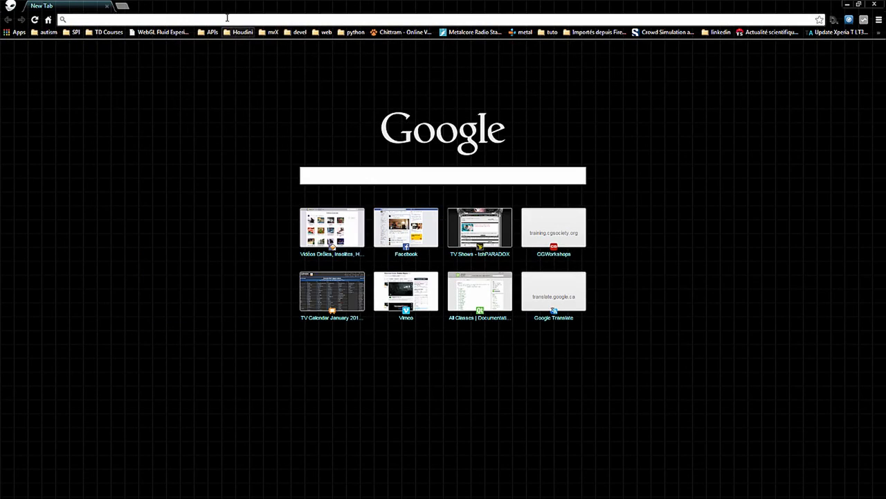
pyautogui.write('particles')
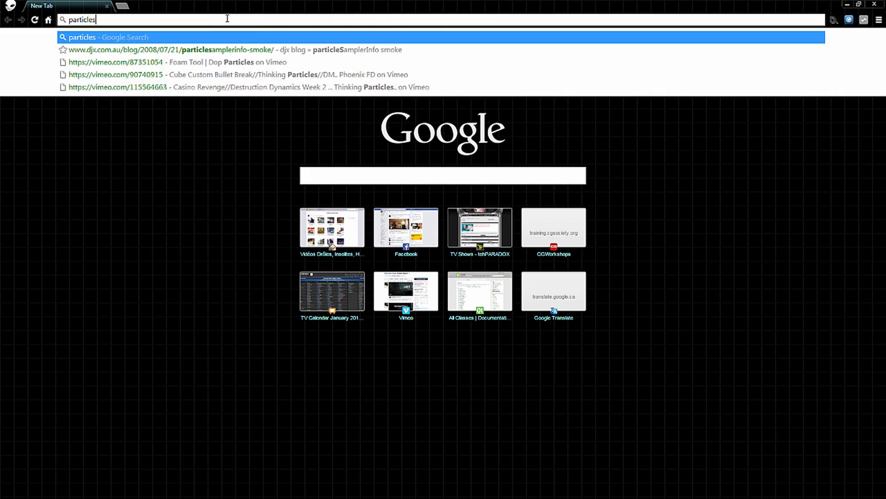
pyautogui.press('Return')
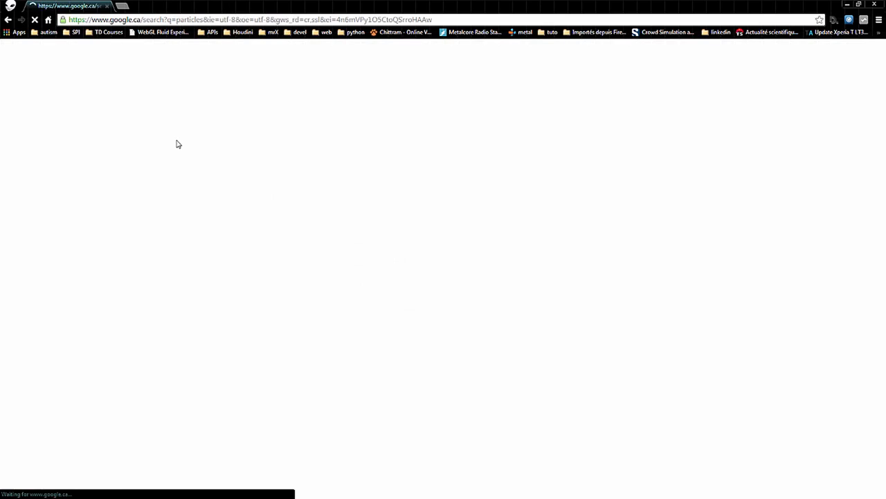
pyautogui.click(99, 81)
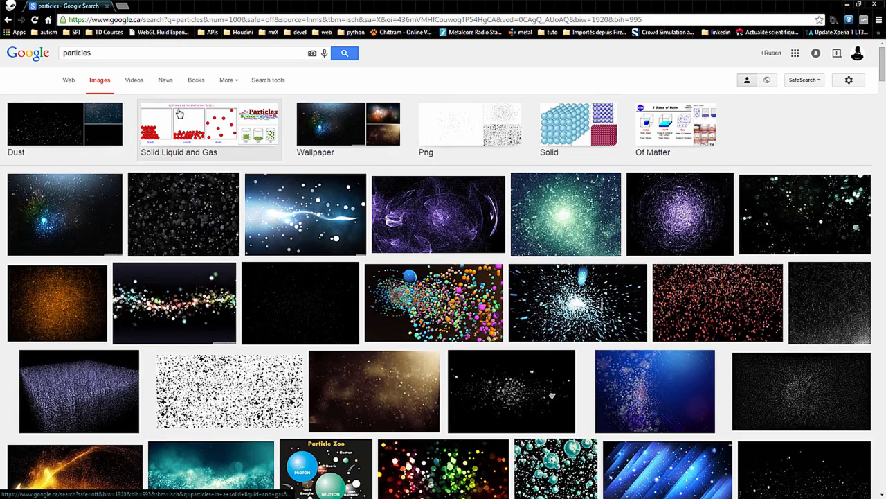
# Filter the "particles" image results to icon size and transparent colour, and browse them for a suitable icon
pyautogui.click(228, 82)
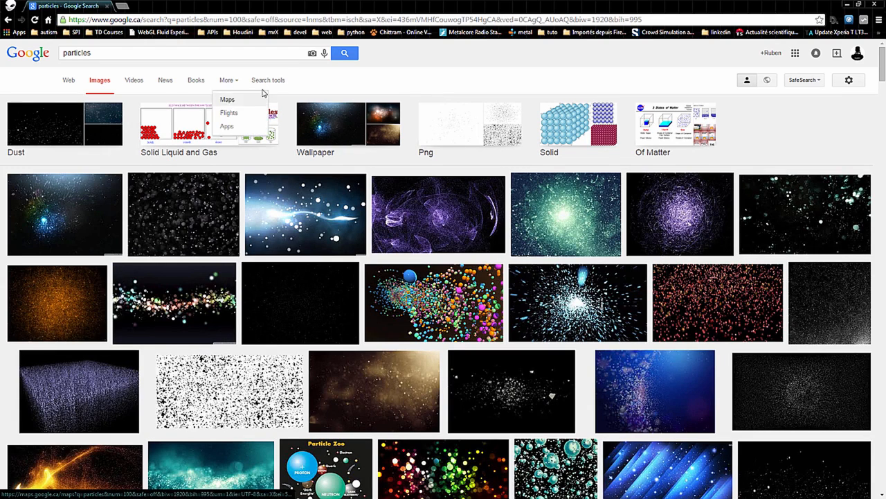
pyautogui.click(267, 82)
pyautogui.click(77, 103)
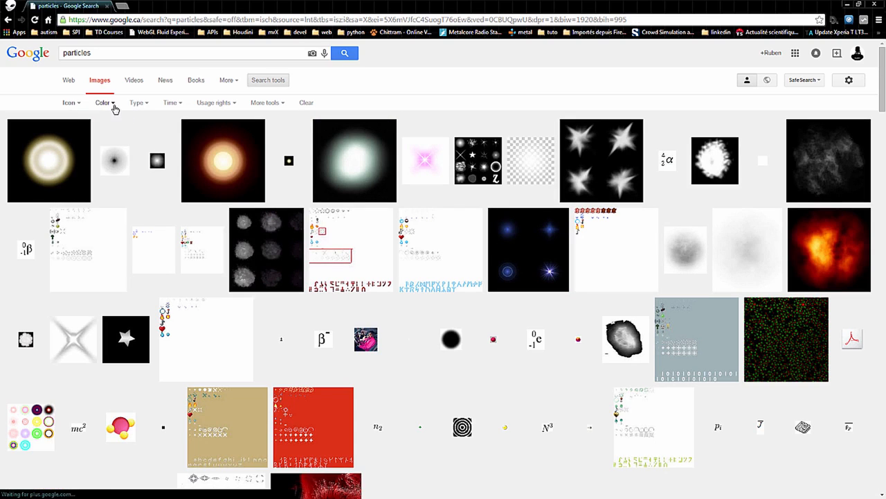
pyautogui.click(111, 104)
pyautogui.click(116, 158)
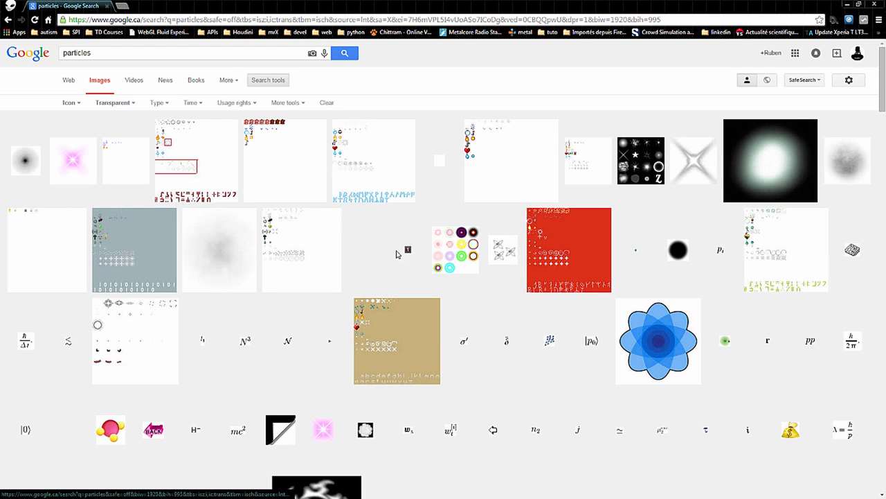
pyautogui.scroll(-4, 394, 247)
pyautogui.scroll(-9, 392, 248)
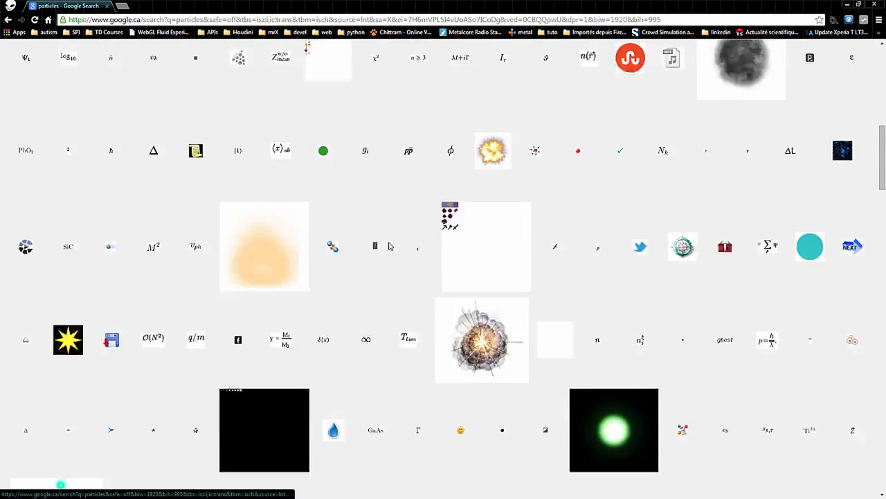
pyautogui.scroll(-3, 391, 254)
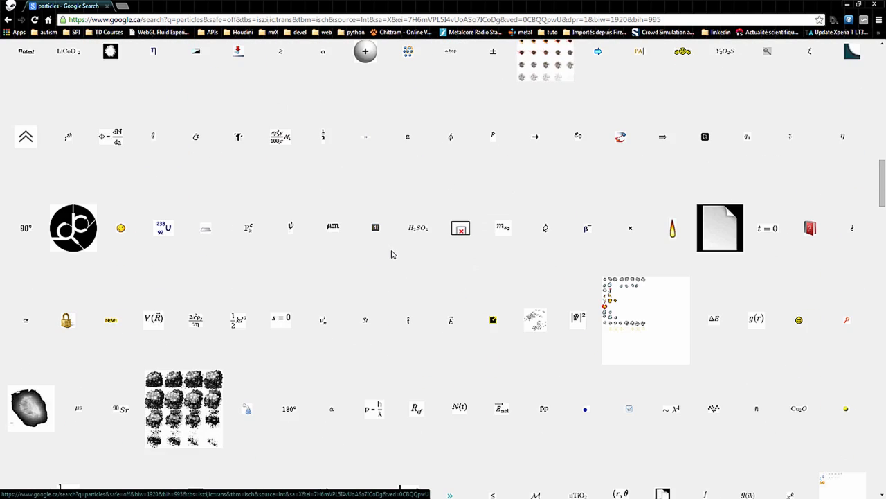
pyautogui.scroll(-4, 392, 253)
# Search Google Images for "particles advection" with the same icon-size and transparent filters
pyautogui.press('Home')
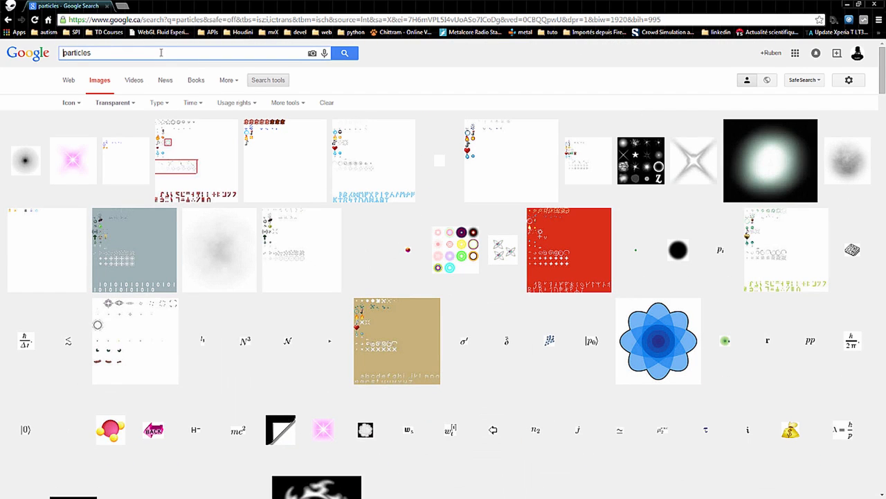
pyautogui.write('advewc')
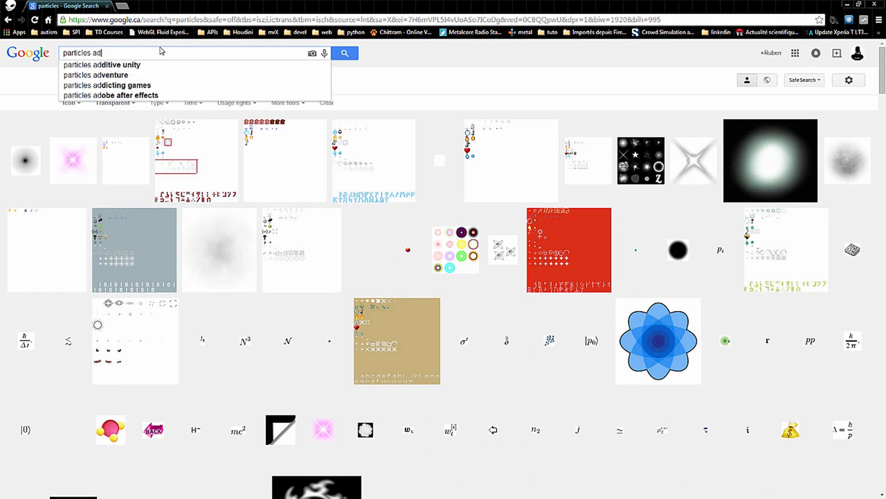
pyautogui.press('BackSpace')
pyautogui.write('ection')
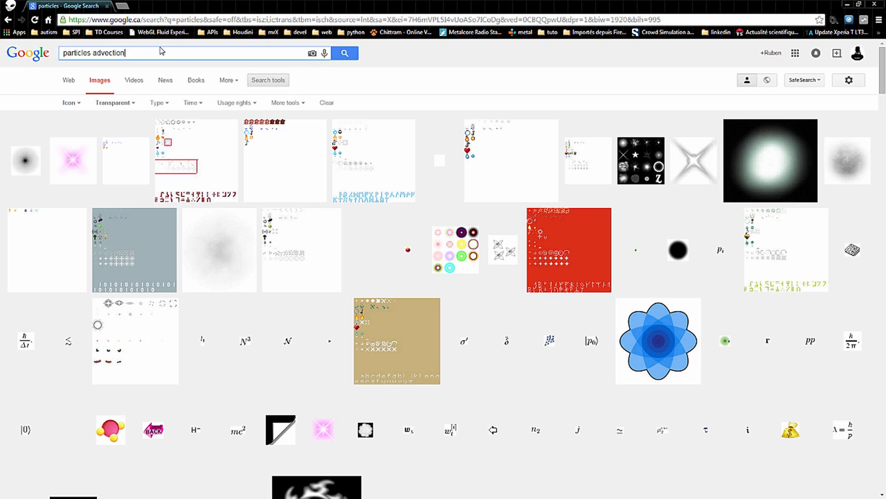
pyautogui.press('Return')
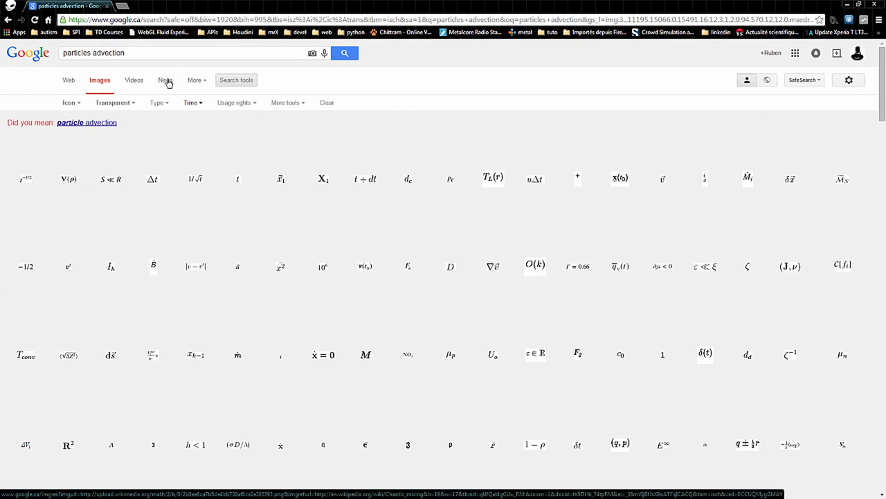
# Shorten the image search query to "advection" and run it
pyautogui.moveTo(93, 54); pyautogui.dragTo(63, 53)
pyautogui.press('BackSpace')
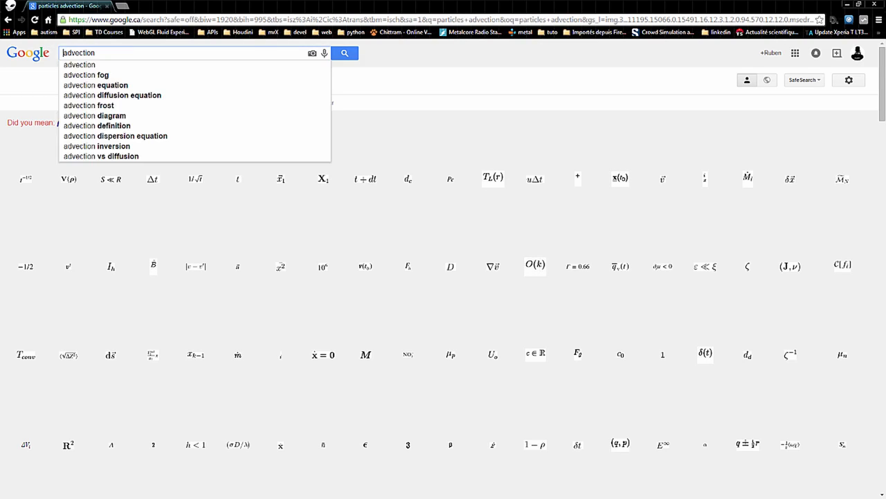
pyautogui.press('Return')
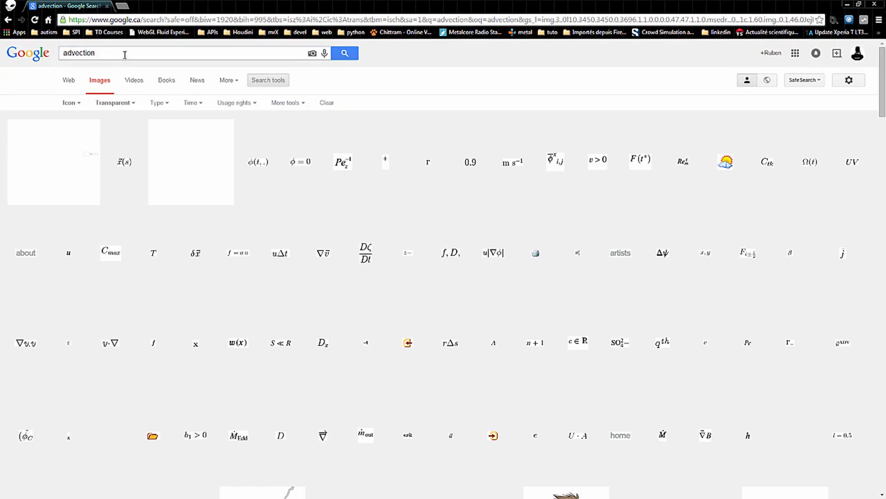
# Replace the image search query with "particle" and look through the icon-sized transparent results
pyautogui.moveTo(124, 54); pyautogui.dragTo(63, 53)
pyautogui.write('rticle')
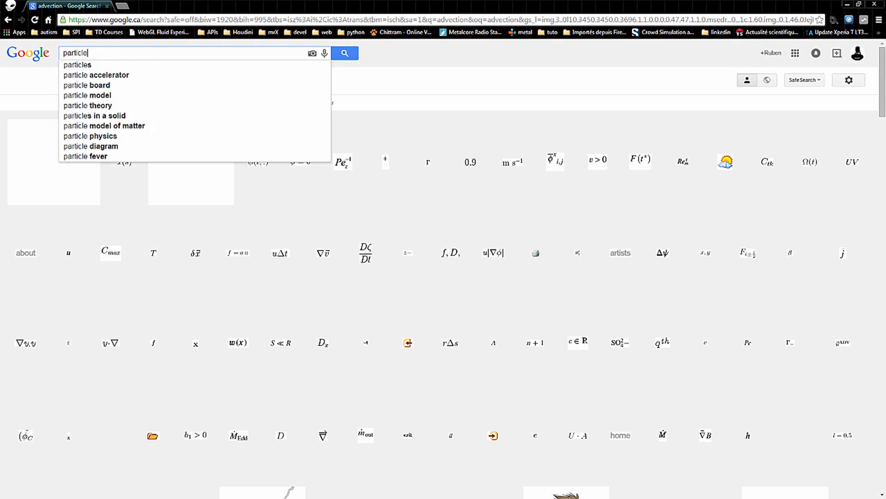
pyautogui.press('Return')
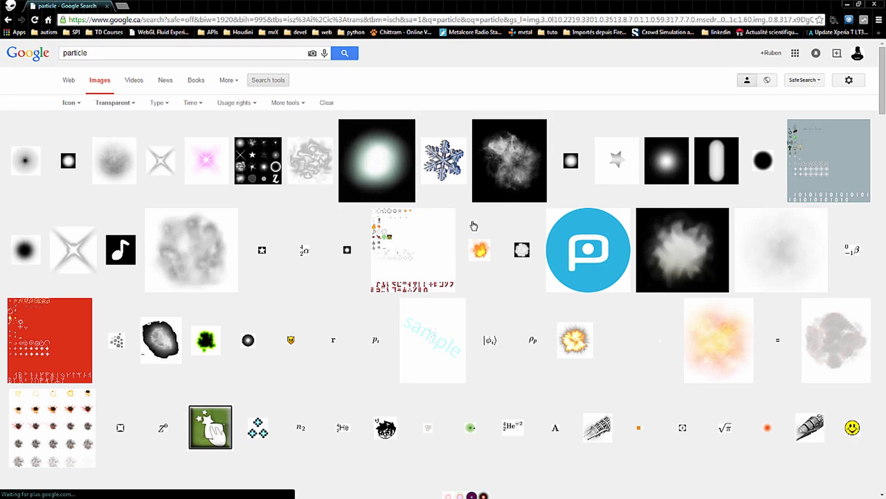
pyautogui.scroll(-4, 309, 334)
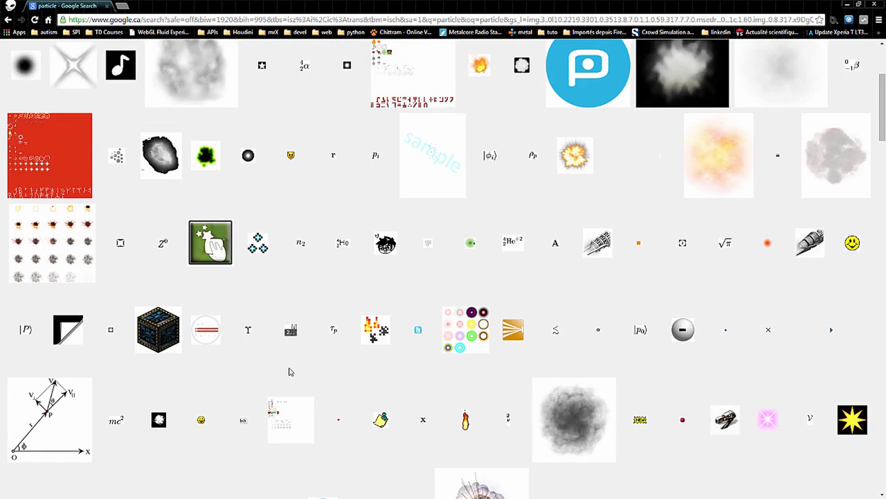
pyautogui.scroll(4, 280, 371)
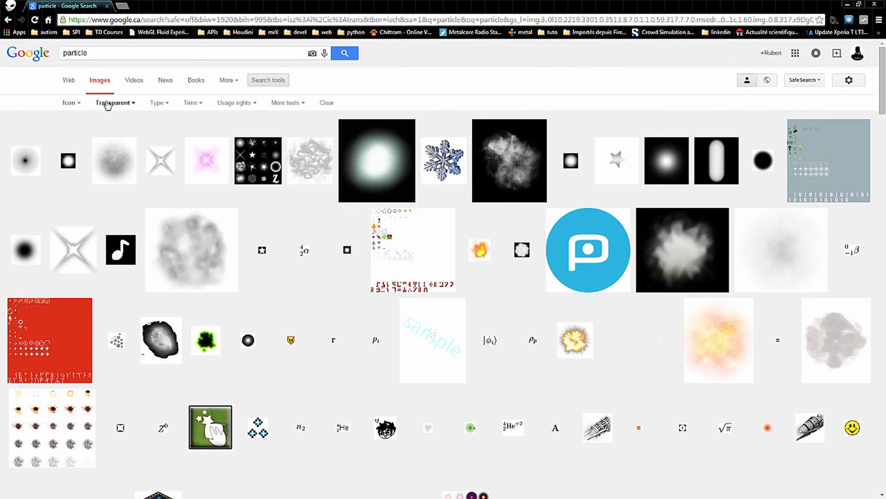
# Change the size filter of the "particle" image search to Medium and examine the results for an icon
pyautogui.click(70, 103)
pyautogui.click(73, 143)
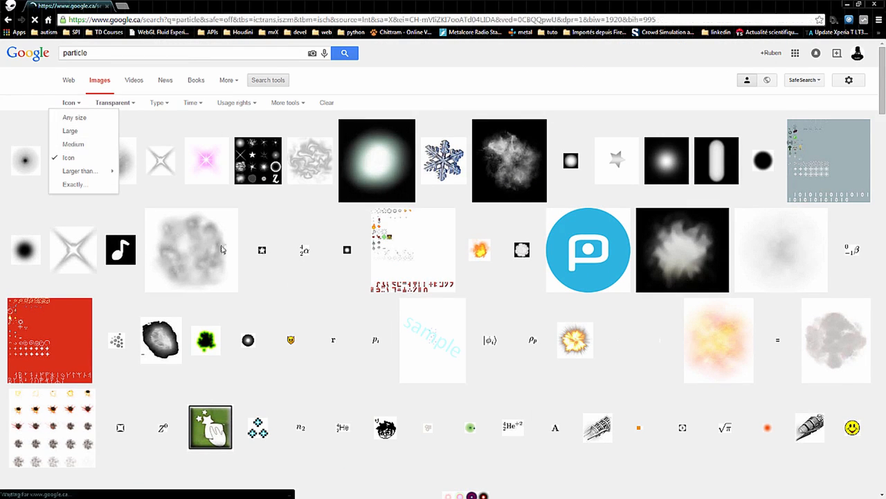
pyautogui.scroll(-8, 341, 277)
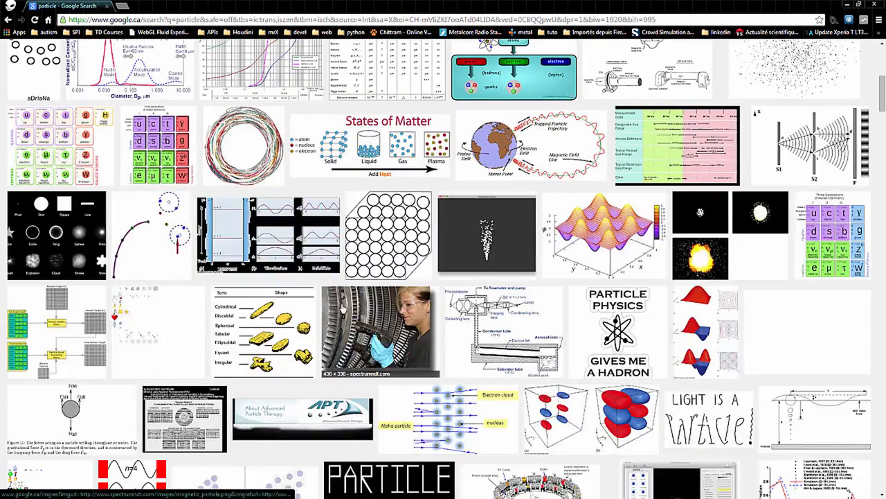
pyautogui.scroll(-12, 343, 302)
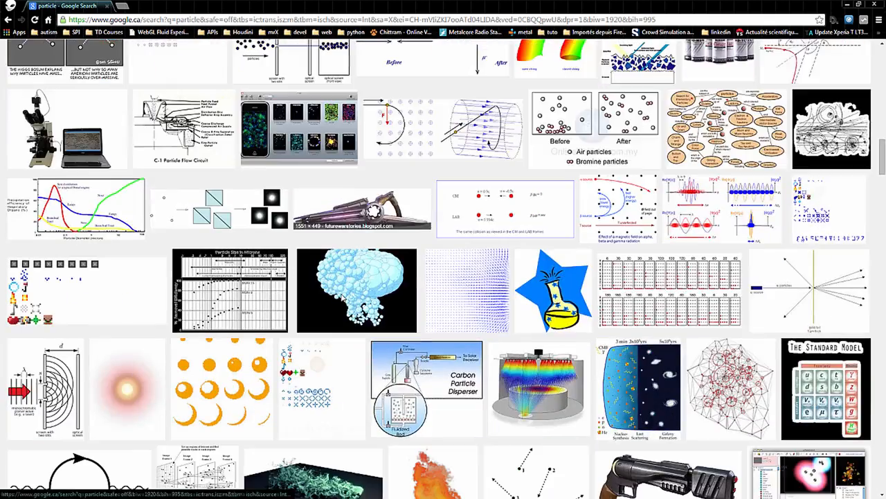
pyautogui.scroll(-4, 343, 303)
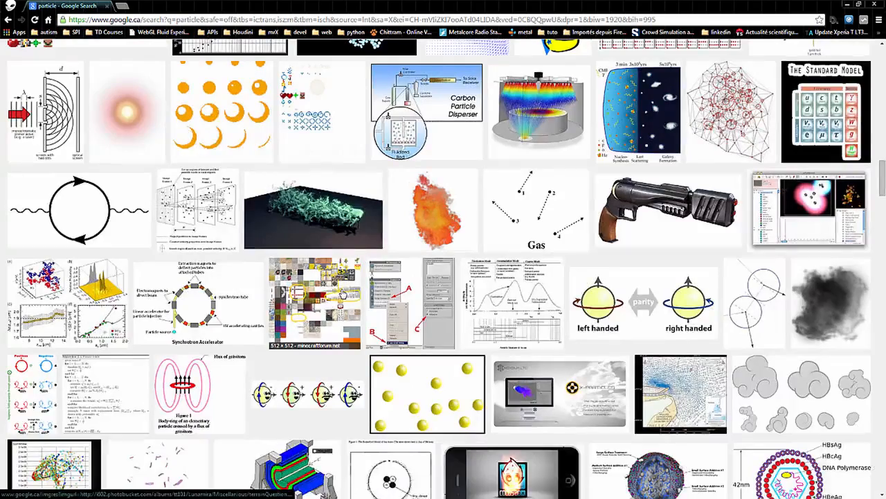
pyautogui.scroll(-3, 342, 294)
pyautogui.scroll(-6, 342, 295)
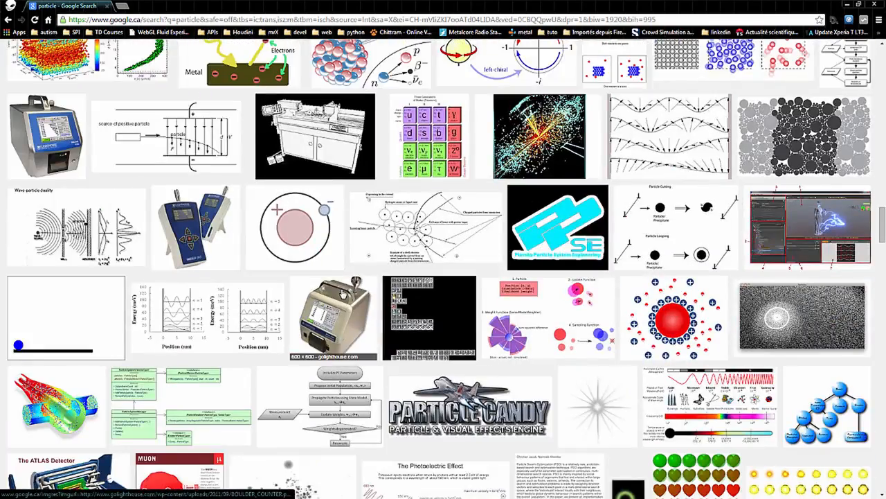
pyautogui.scroll(-5, 342, 293)
pyautogui.scroll(-3, 342, 293)
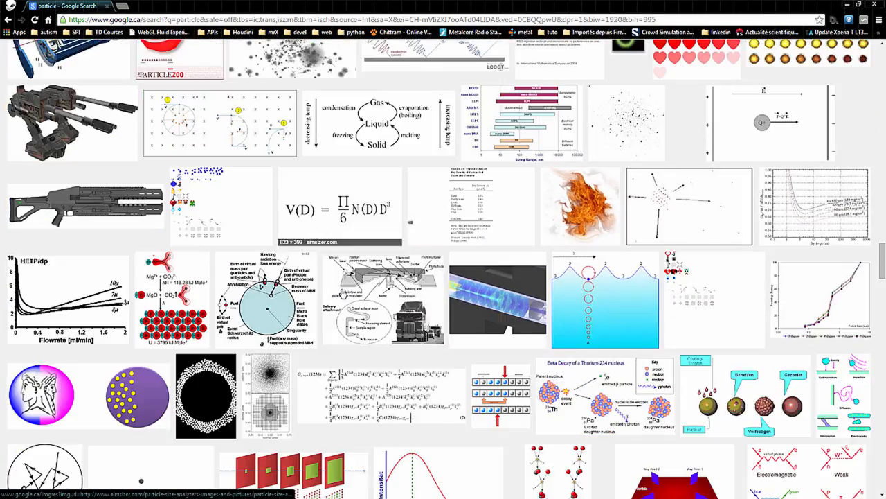
pyautogui.scroll(-4, 343, 294)
pyautogui.press('Home')
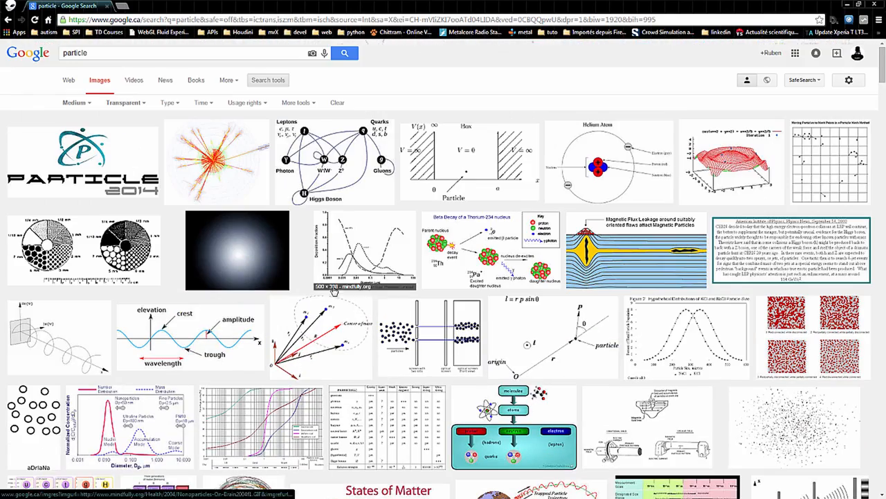
# Switch back to Houdini, return to the object level and disable Save Subteps on the subnet1 Explosion Tool asset
pyautogui.moveTo(340, 2); pyautogui.dragTo(0, 125)
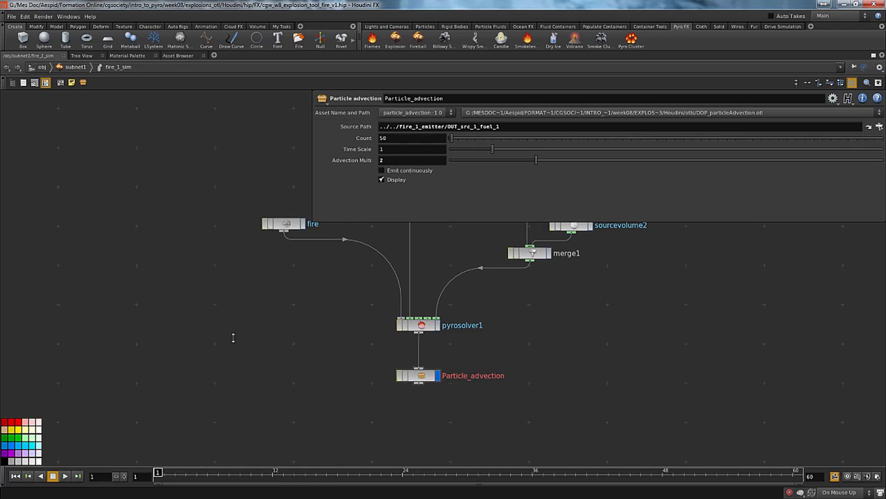
pyautogui.press('u')
pyautogui.press('u')
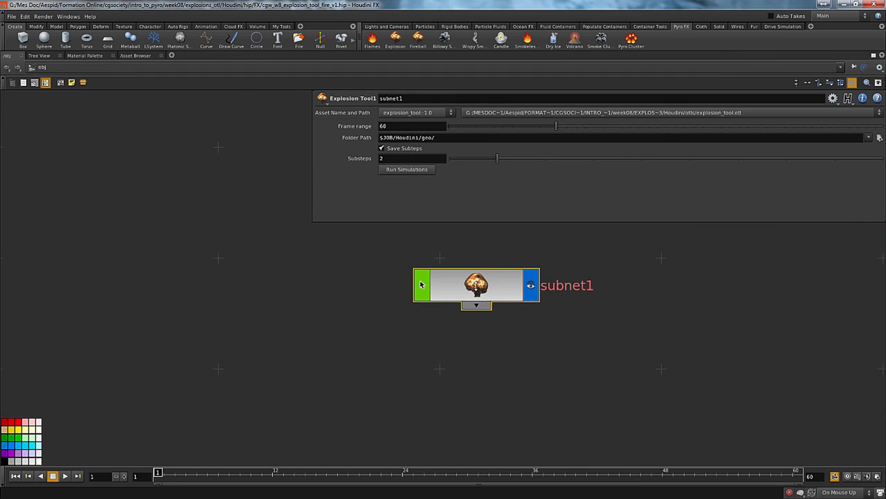
pyautogui.click(381, 147)
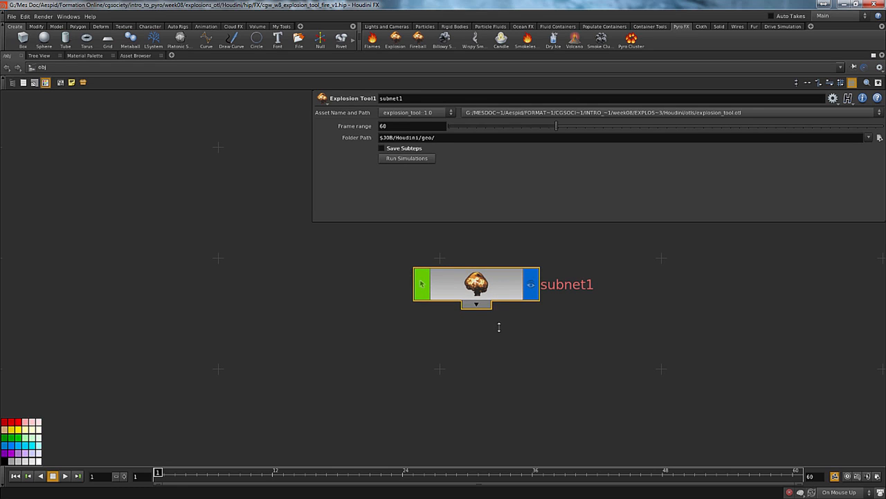
# Inside subnet1, align fire_1_sim beneath fire_1_emitter and move the ROP node slightly farther right
pyautogui.doubleClick(420, 284)
pyautogui.moveTo(256, 321); pyautogui.dragTo(245, 350, button='middle')
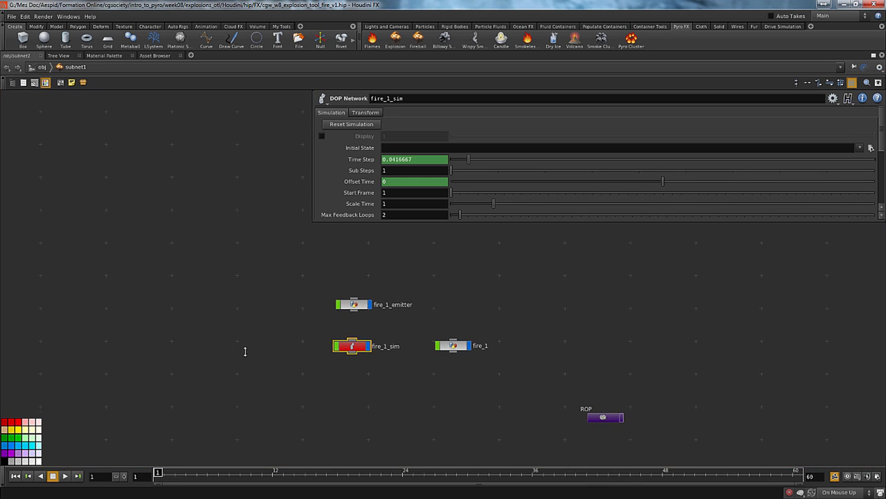
pyautogui.moveTo(348, 347); pyautogui.dragTo(350, 345)
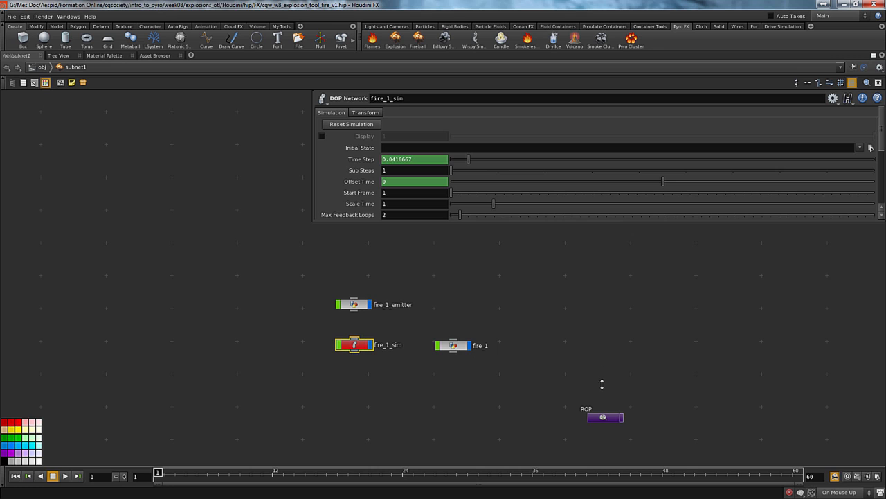
pyautogui.moveTo(595, 418); pyautogui.dragTo(623, 418)
# Colour the fire_1 and fire_1_emitter nodes green
pyautogui.click(454, 344)
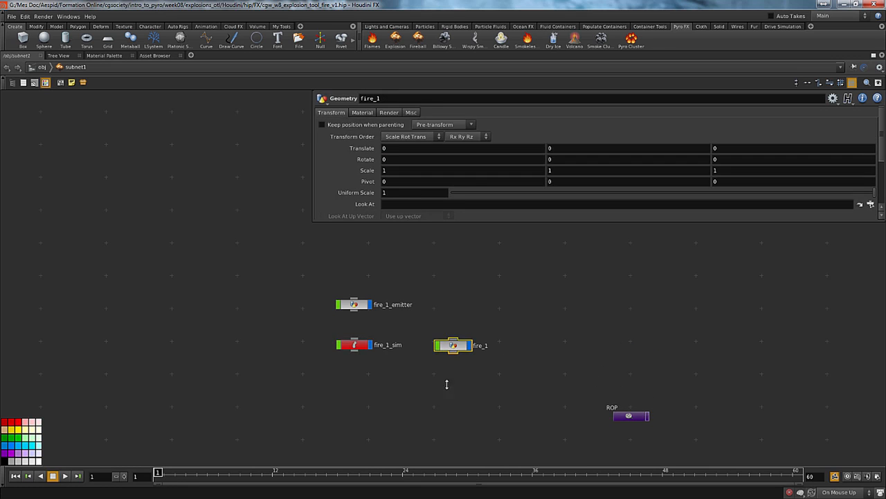
pyautogui.click(18, 438)
pyautogui.click(338, 303)
pyautogui.click(18, 438)
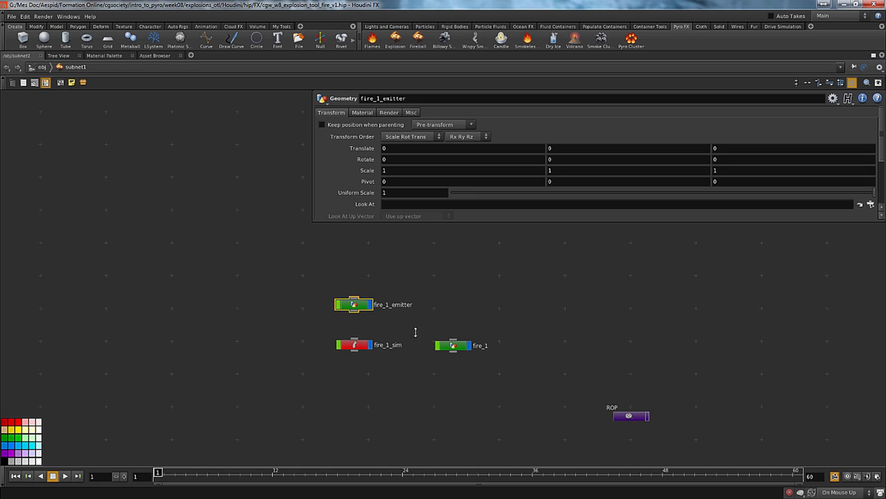
# Recolour the fire_1_emitter node dark grey
pyautogui.click(450, 344)
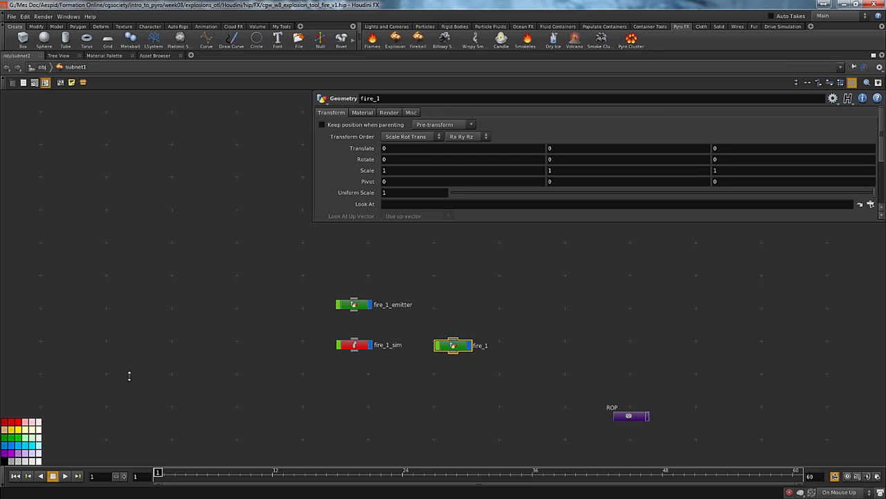
pyautogui.moveTo(294, 298); pyautogui.dragTo(377, 315)
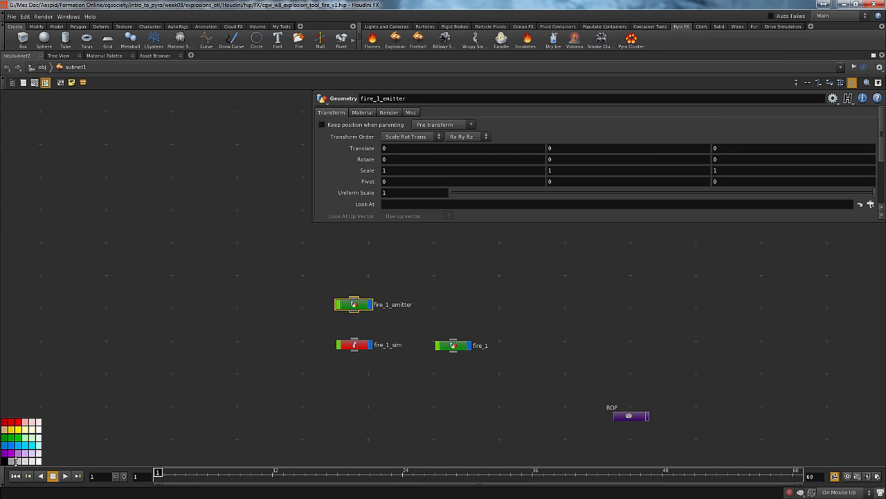
pyautogui.moveTo(300, 358); pyautogui.dragTo(232, 324, button='middle')
# Select fire_1_sim and fire_1 together, and move the ROP node farther down, away from the fire nodes
pyautogui.moveTo(409, 334); pyautogui.dragTo(269, 316)
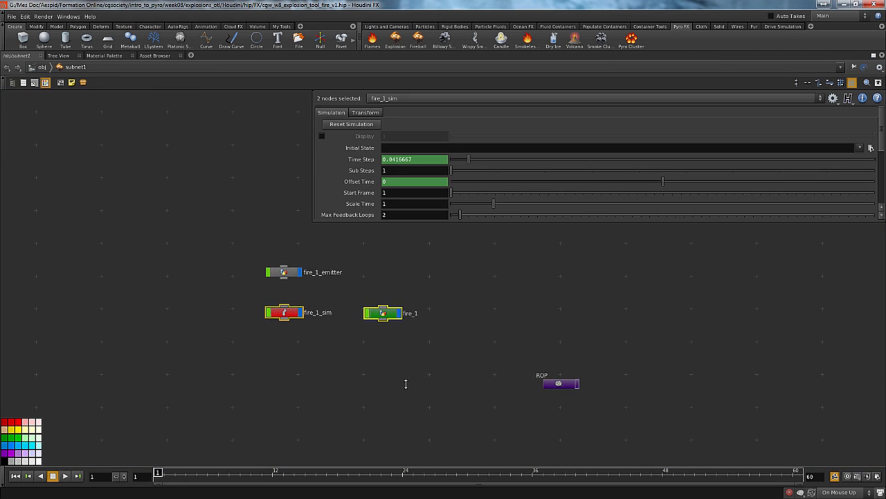
pyautogui.moveTo(362, 418); pyautogui.dragTo(291, 401, button='middle')
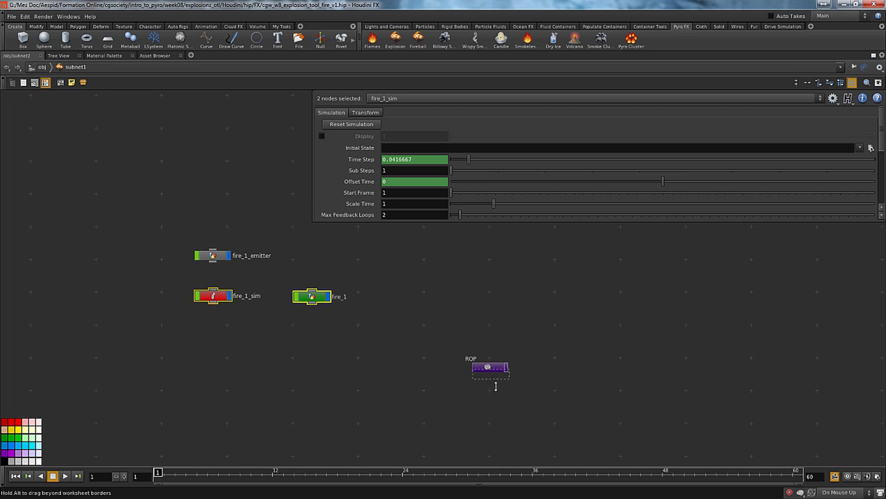
pyautogui.moveTo(490, 366); pyautogui.dragTo(505, 395)
pyautogui.moveTo(463, 339); pyautogui.dragTo(350, 368, button='middle')
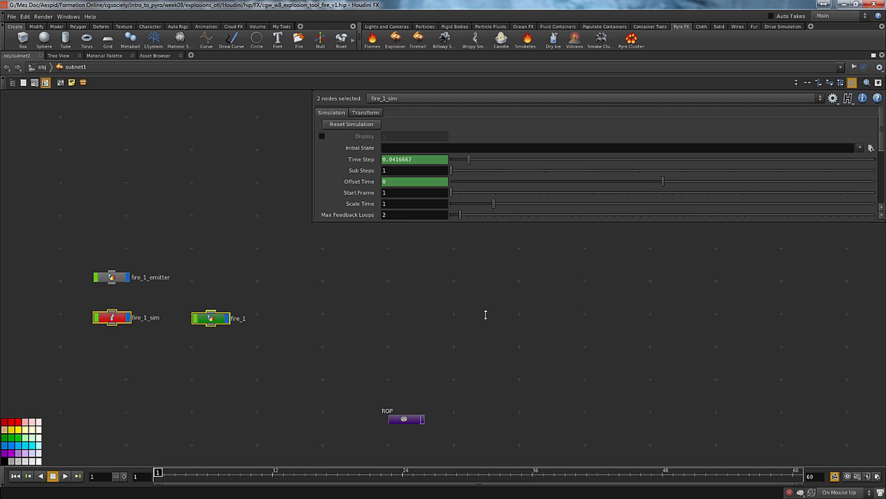
pyautogui.moveTo(516, 321); pyautogui.dragTo(415, 317, button='middle')
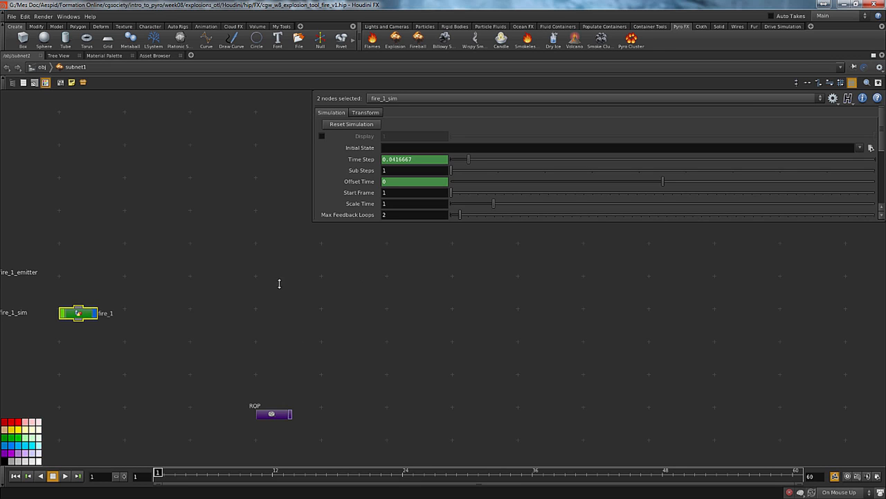
# Move the ROP node farther right and lower in subnet1, widening its gap from the fire_1 nodes
pyautogui.moveTo(284, 313); pyautogui.dragTo(200, 308, button='middle')
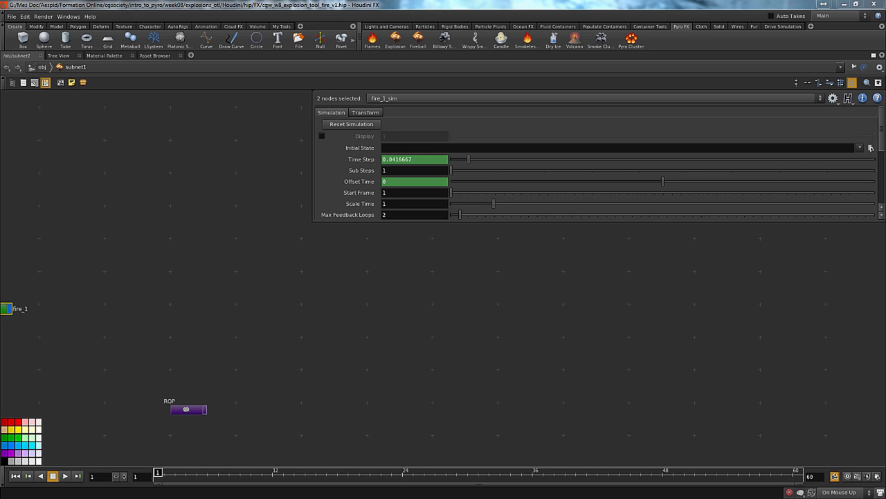
pyautogui.moveTo(206, 285); pyautogui.dragTo(390, 344, button='middle')
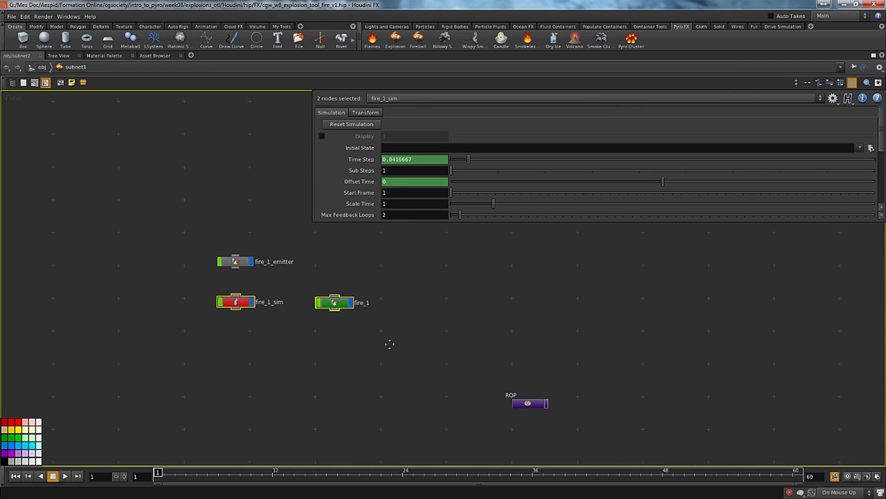
pyautogui.moveTo(533, 400); pyautogui.dragTo(610, 429)
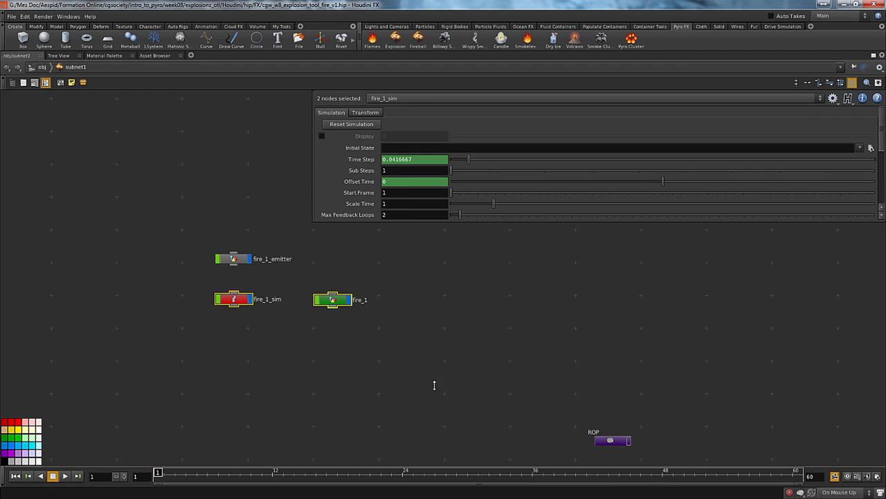
pyautogui.moveTo(436, 384); pyautogui.dragTo(387, 396, button='middle')
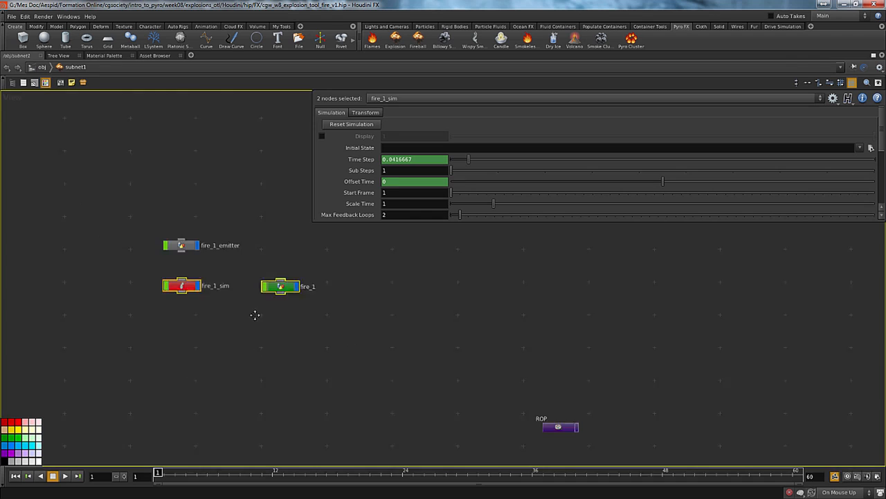
# Go up to the object level to view the Explosion Tool asset node and return inside subnet1
pyautogui.press('u')
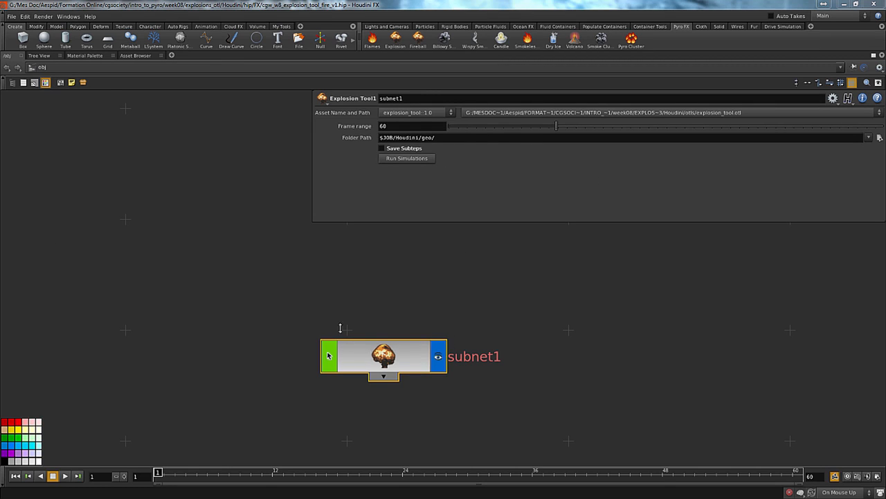
pyautogui.moveTo(265, 290); pyautogui.dragTo(218, 312, button='middle')
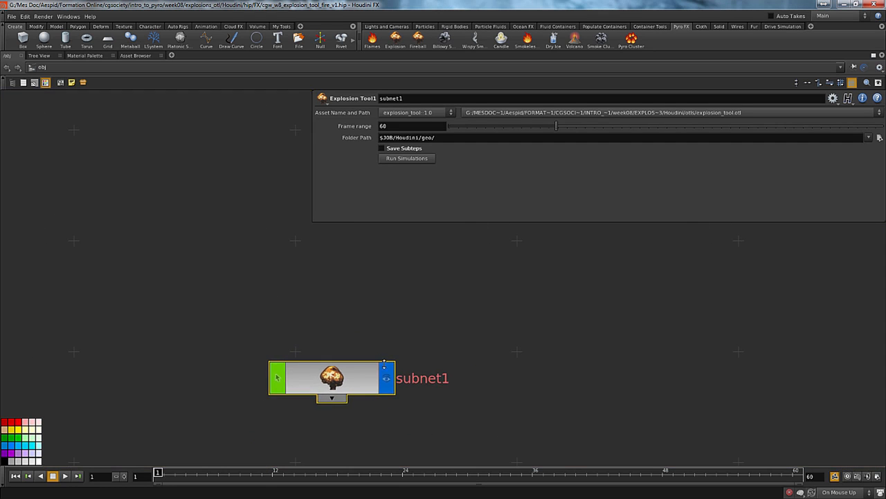
pyautogui.doubleClick(342, 384)
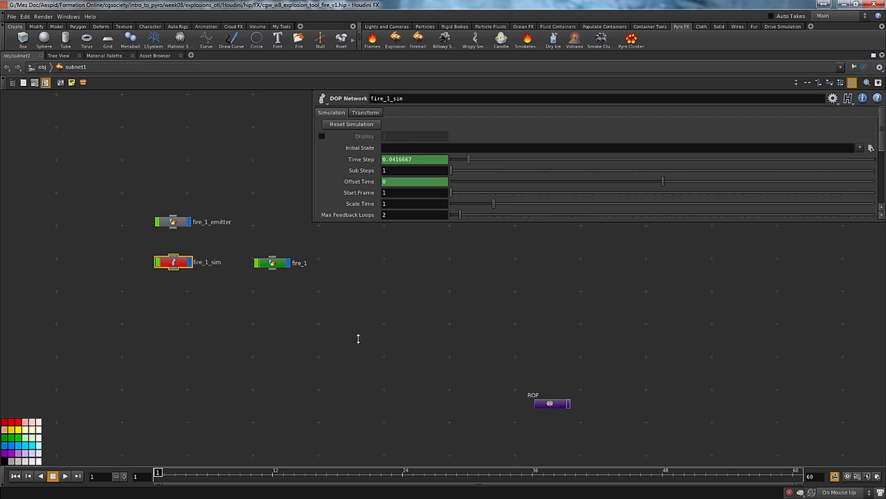
pyautogui.moveTo(358, 338); pyautogui.dragTo(391, 376, button='middle')
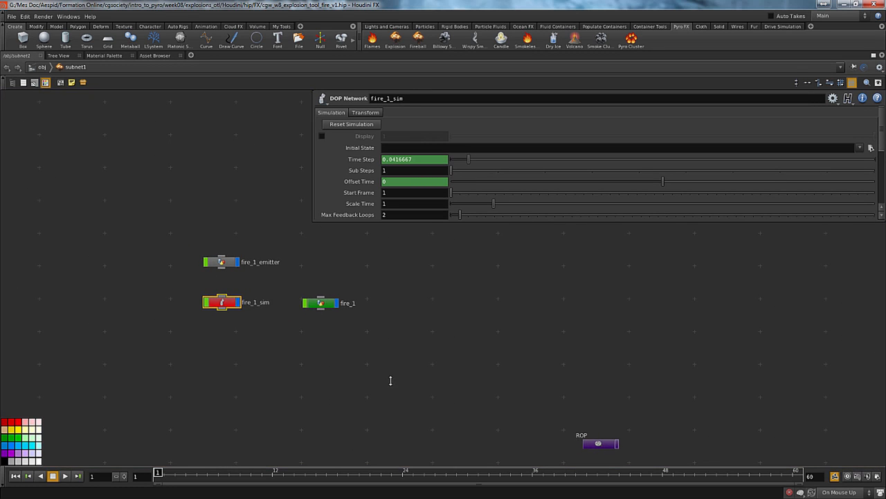